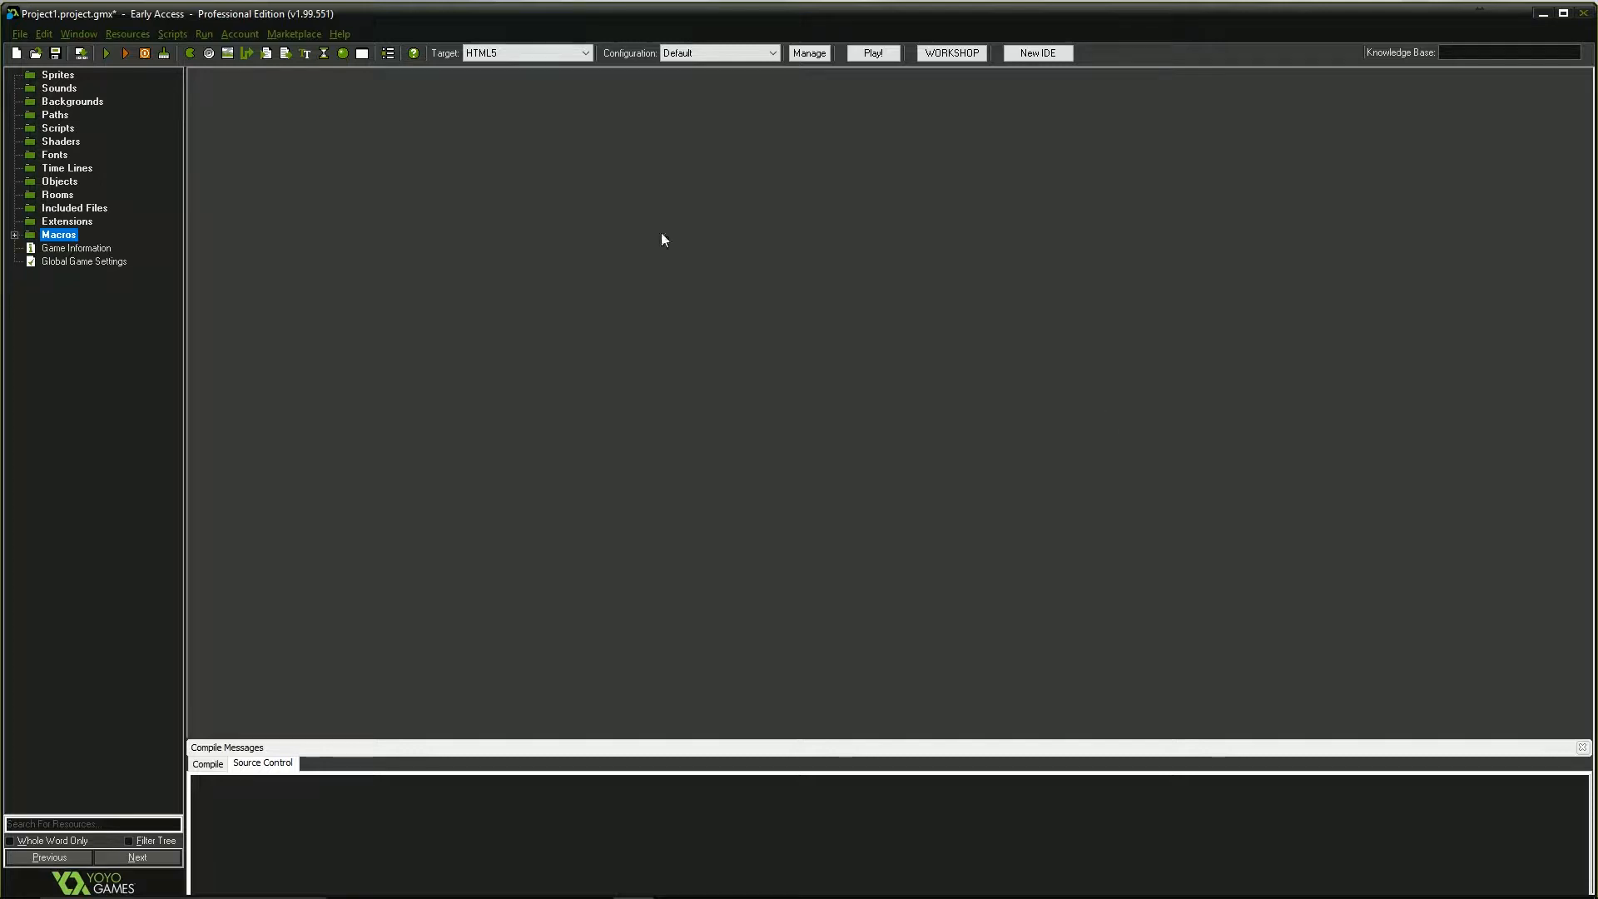
# Examine the resource categories in the project tree, from Sprites, Sounds and Backgrounds through Objects, Rooms, Extensions and Macros.
pyautogui.click(66, 75)
pyautogui.click(65, 89)
pyautogui.click(64, 102)
pyautogui.click(59, 116)
pyautogui.click(56, 156)
pyautogui.click(58, 182)
pyautogui.press('Up')
pyautogui.click(72, 93)
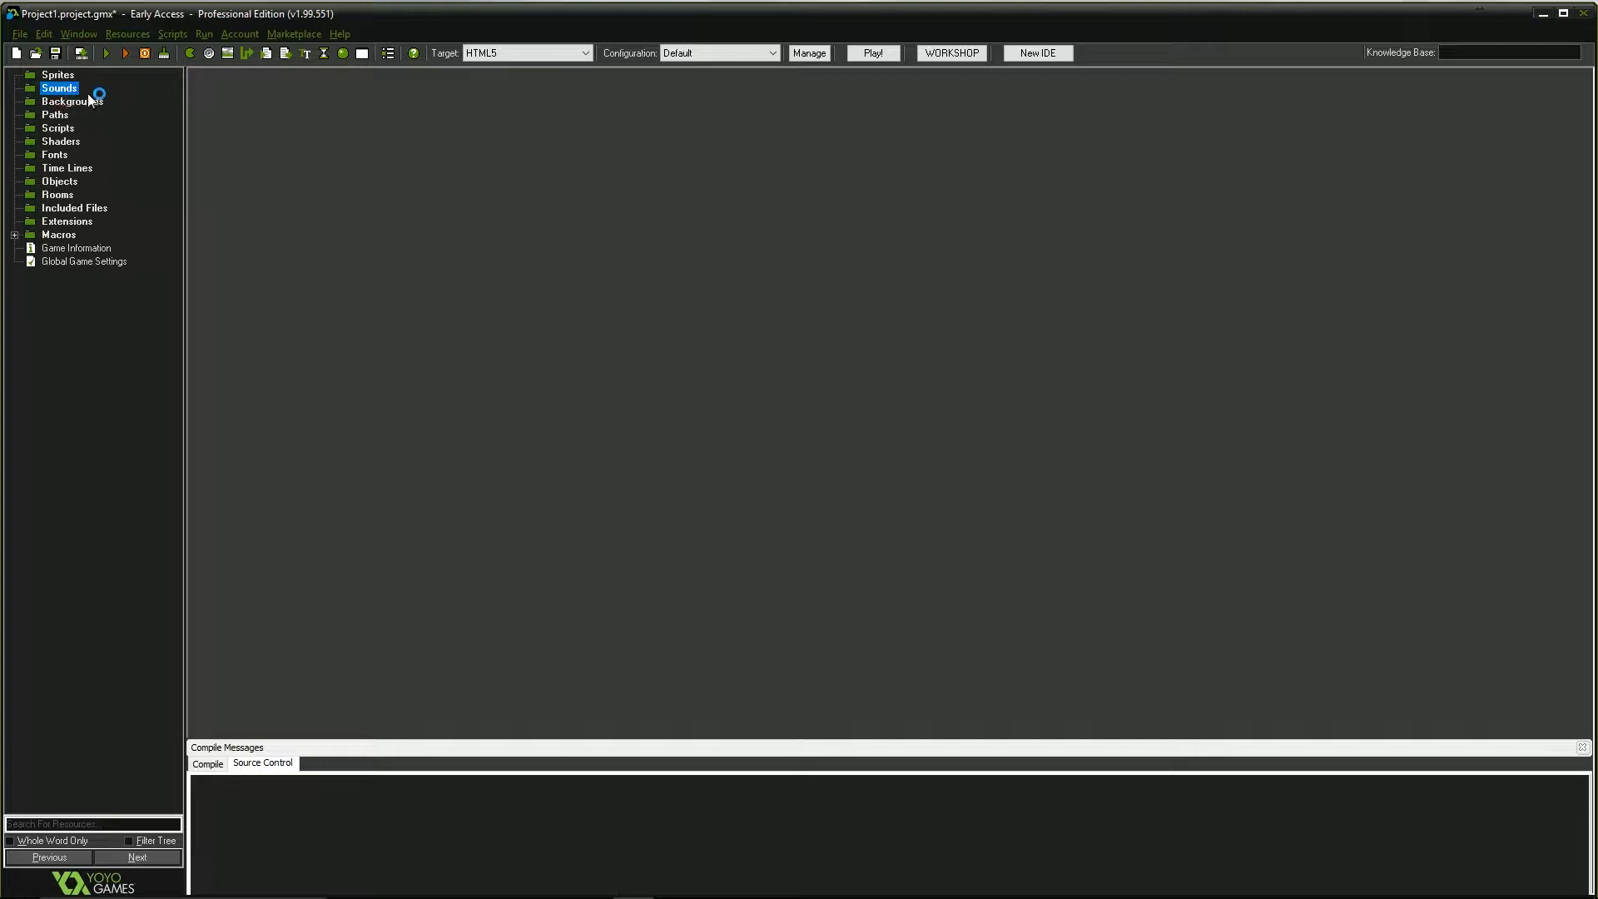
pyautogui.click(71, 102)
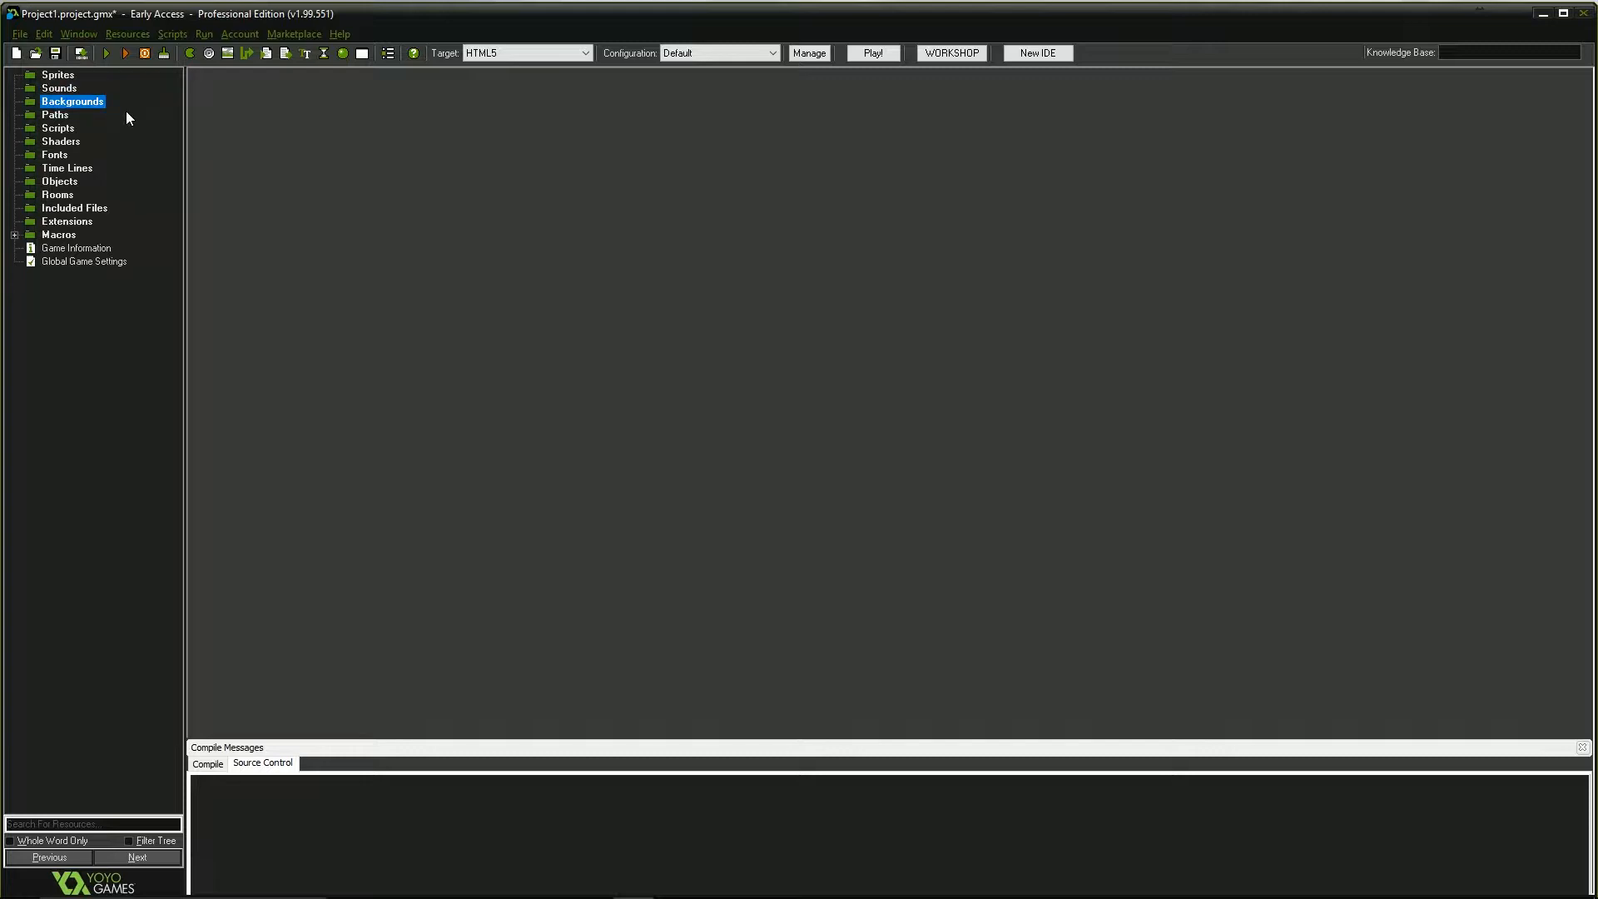
pyautogui.click(58, 127)
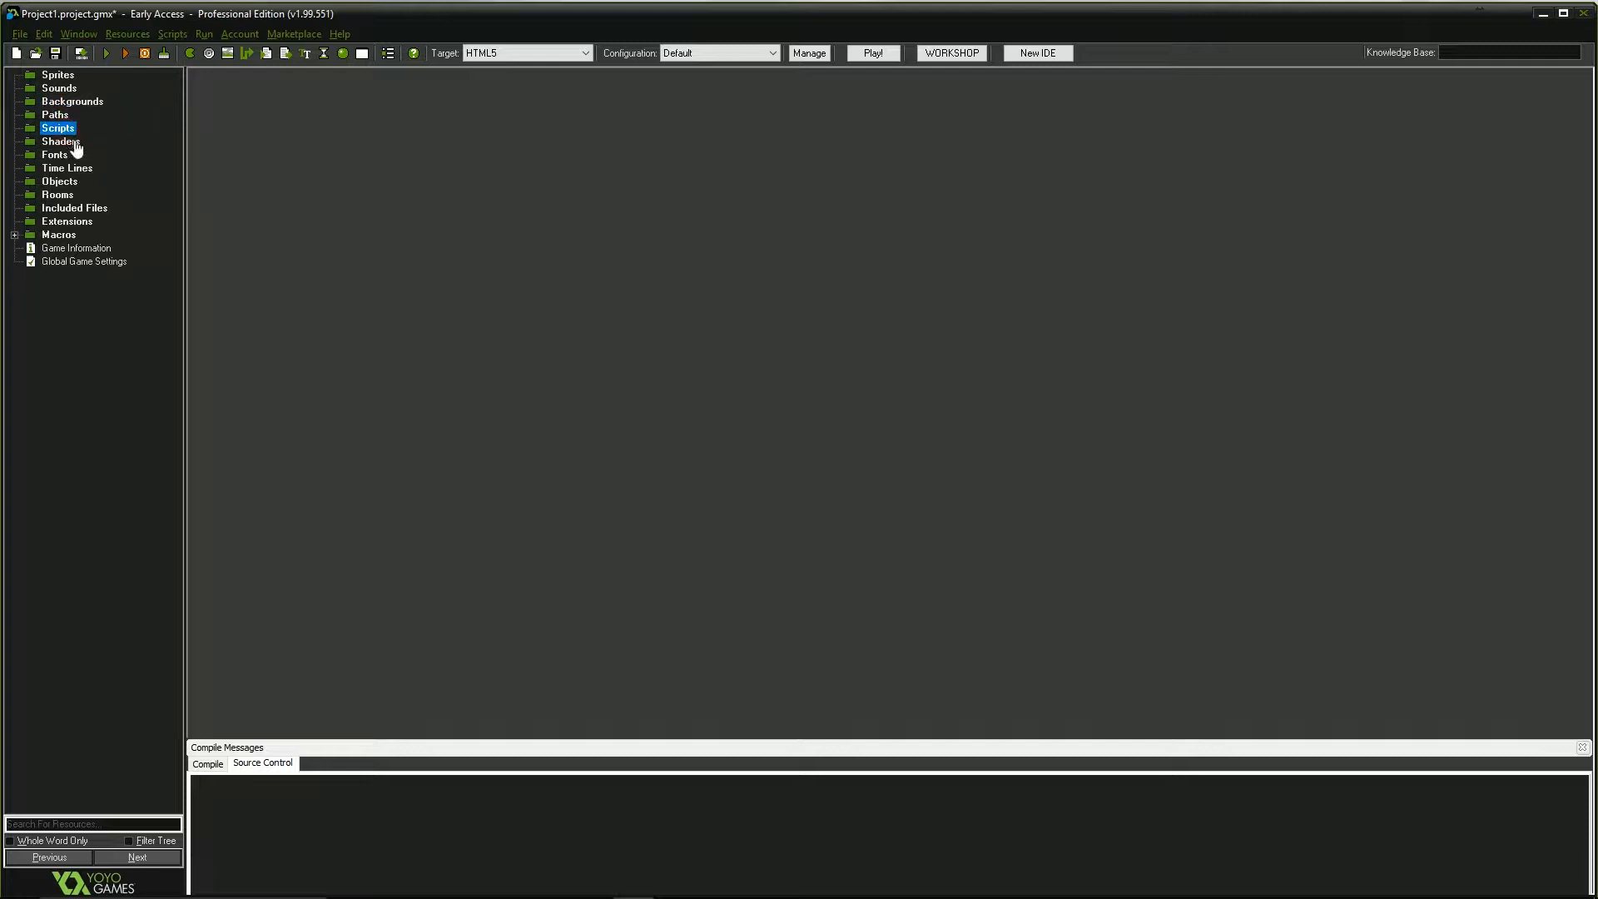
pyautogui.click(55, 157)
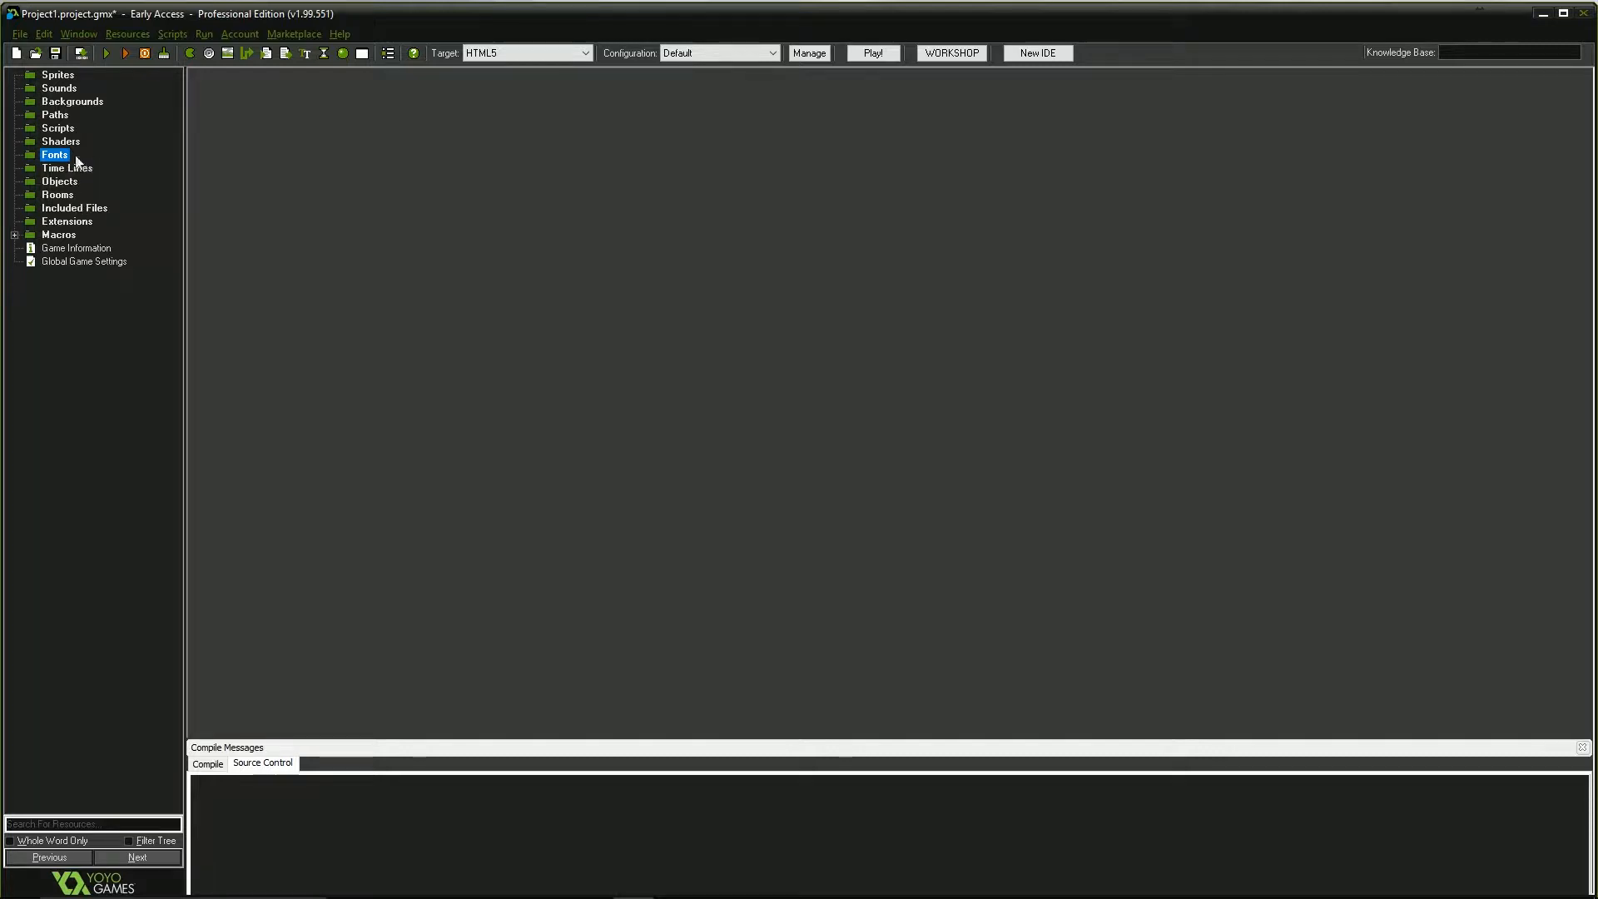
pyautogui.click(92, 169)
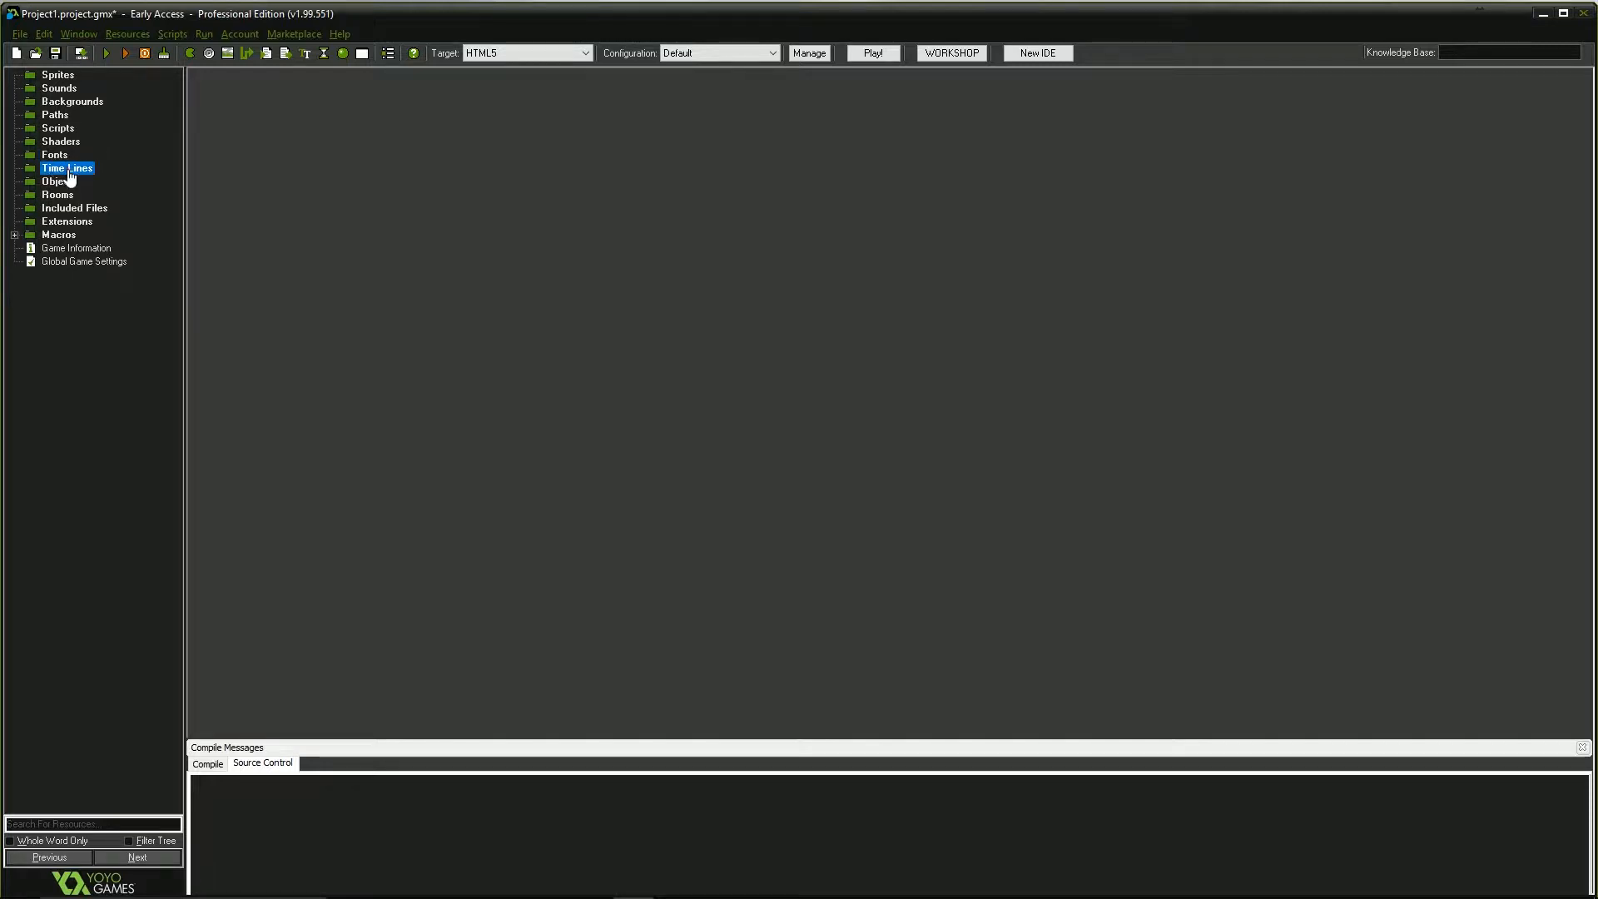
pyautogui.click(60, 184)
pyautogui.click(72, 196)
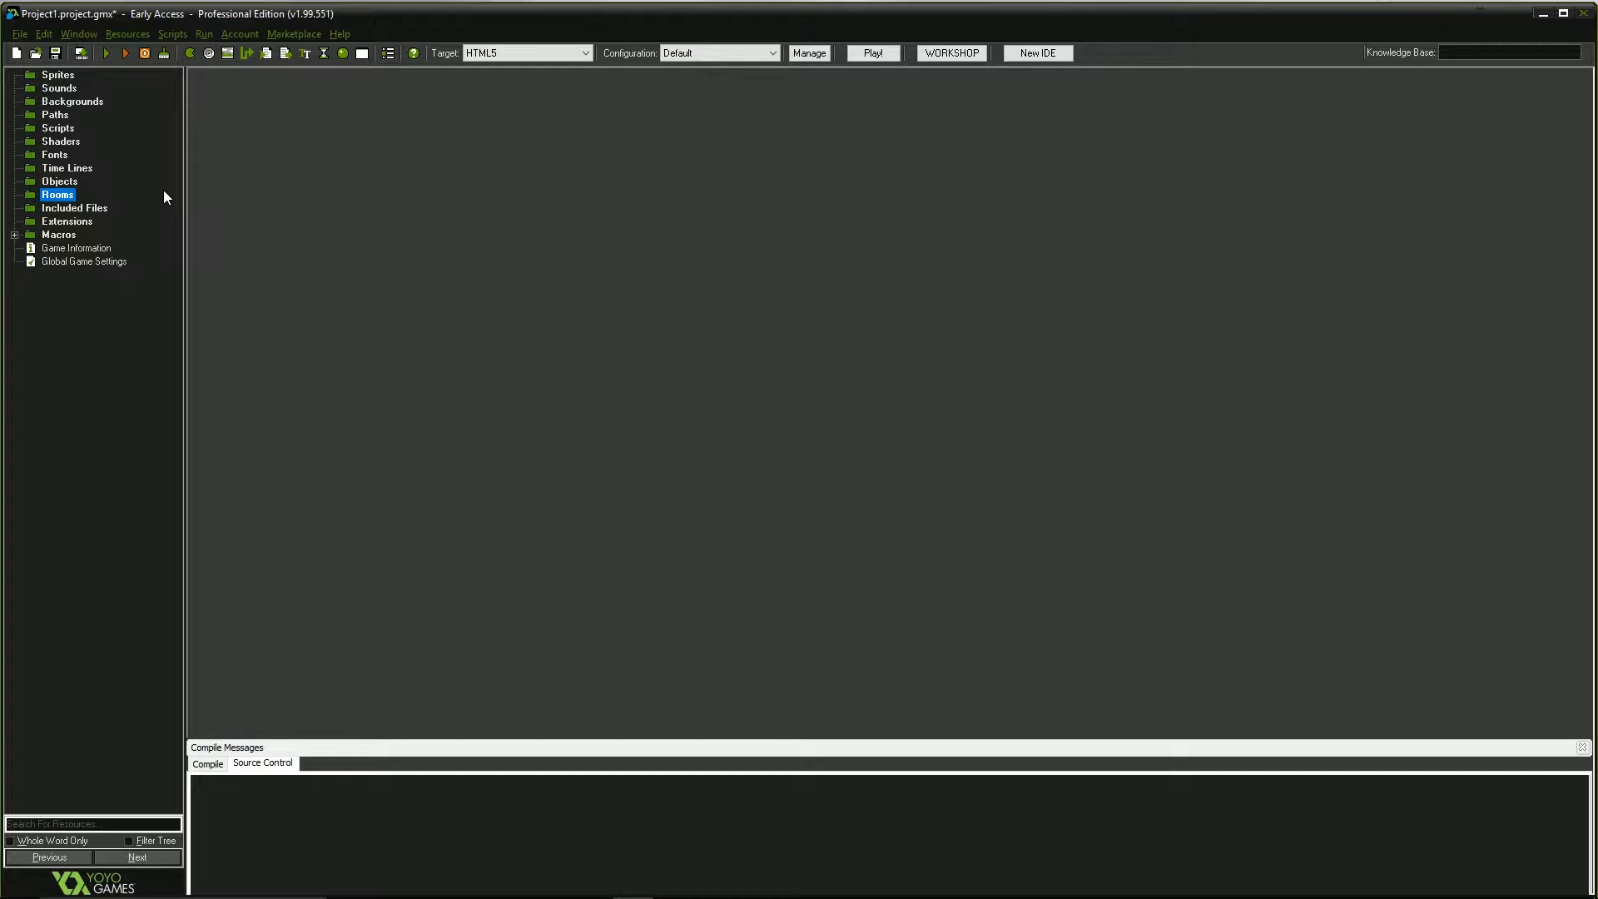
pyautogui.click(99, 208)
pyautogui.click(67, 225)
pyautogui.click(60, 235)
pyautogui.click(62, 302)
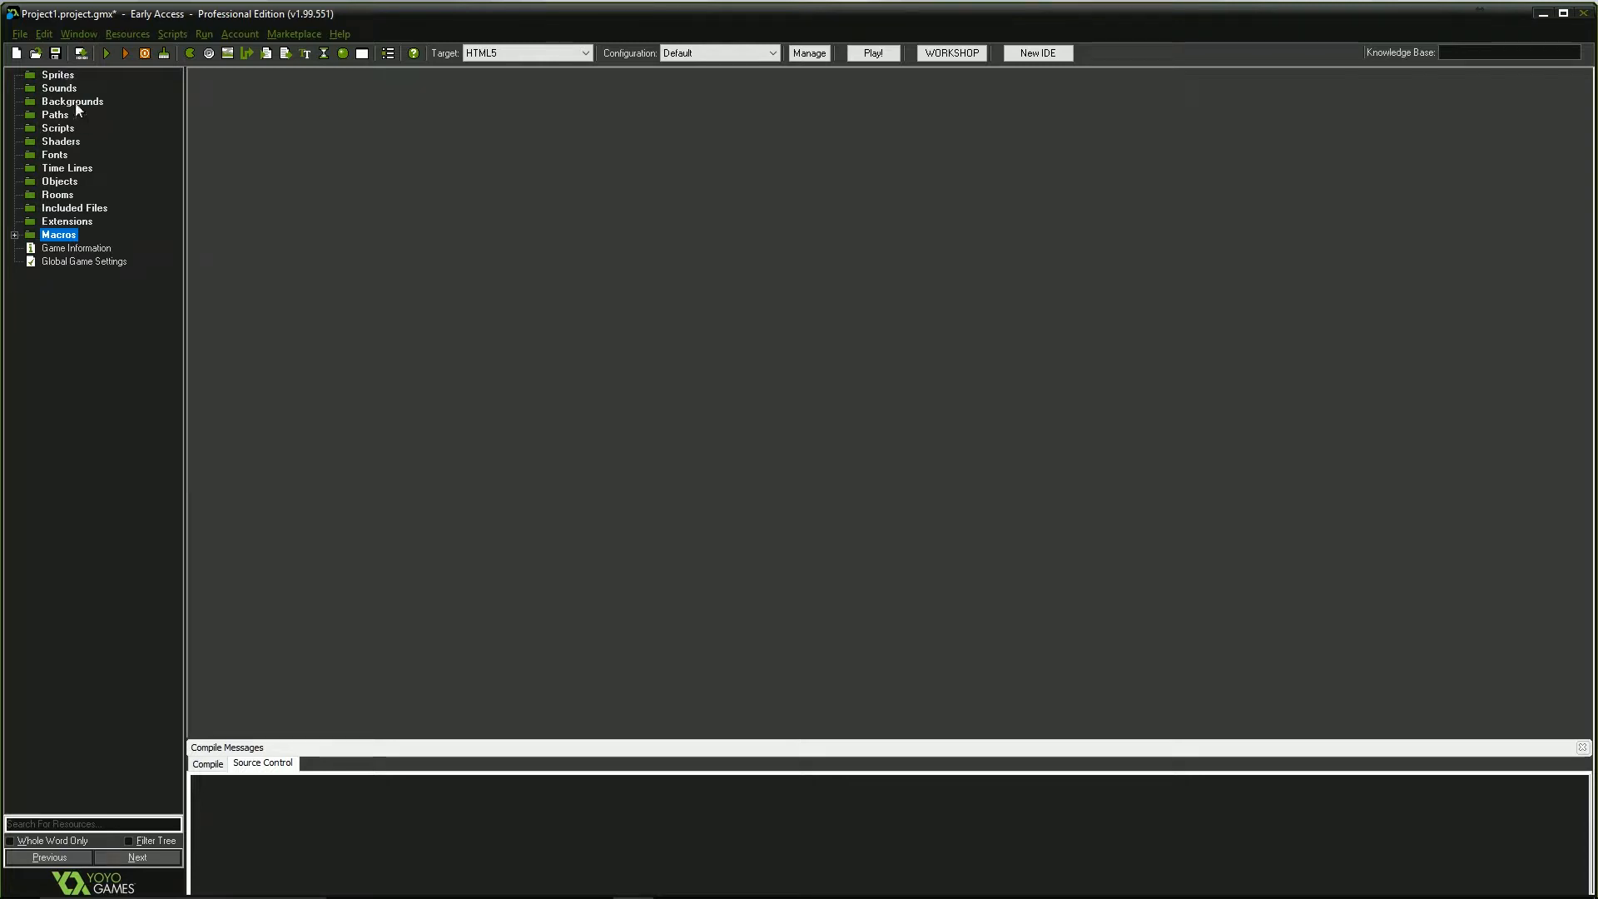
# Create a new sprite and name it player.
pyautogui.click(60, 76)
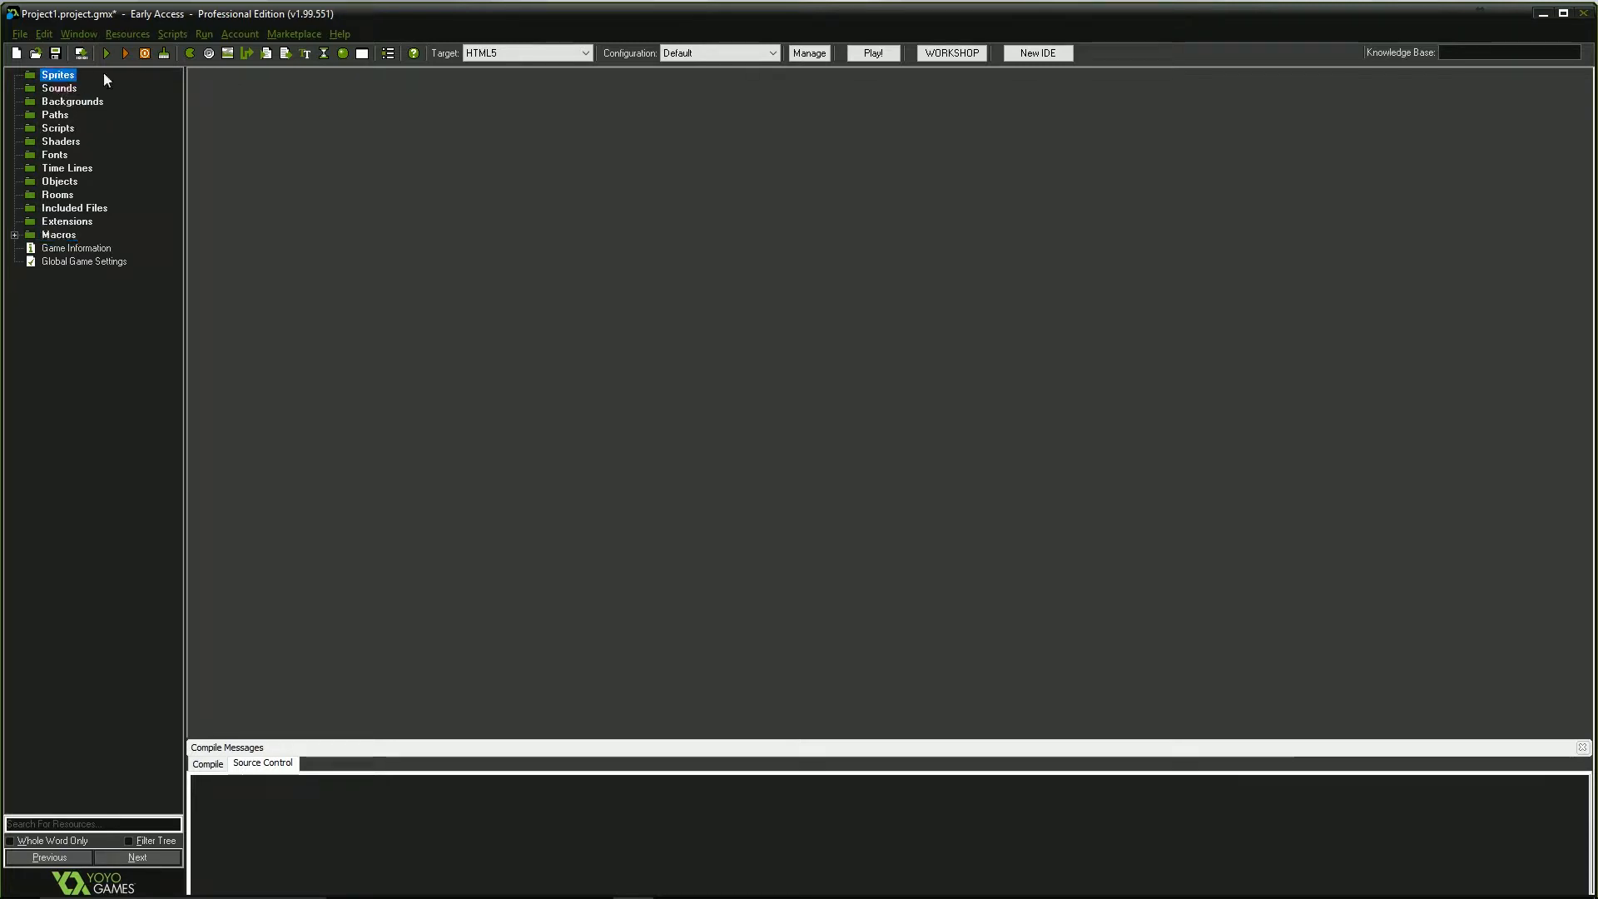
pyautogui.rightClick(49, 77)
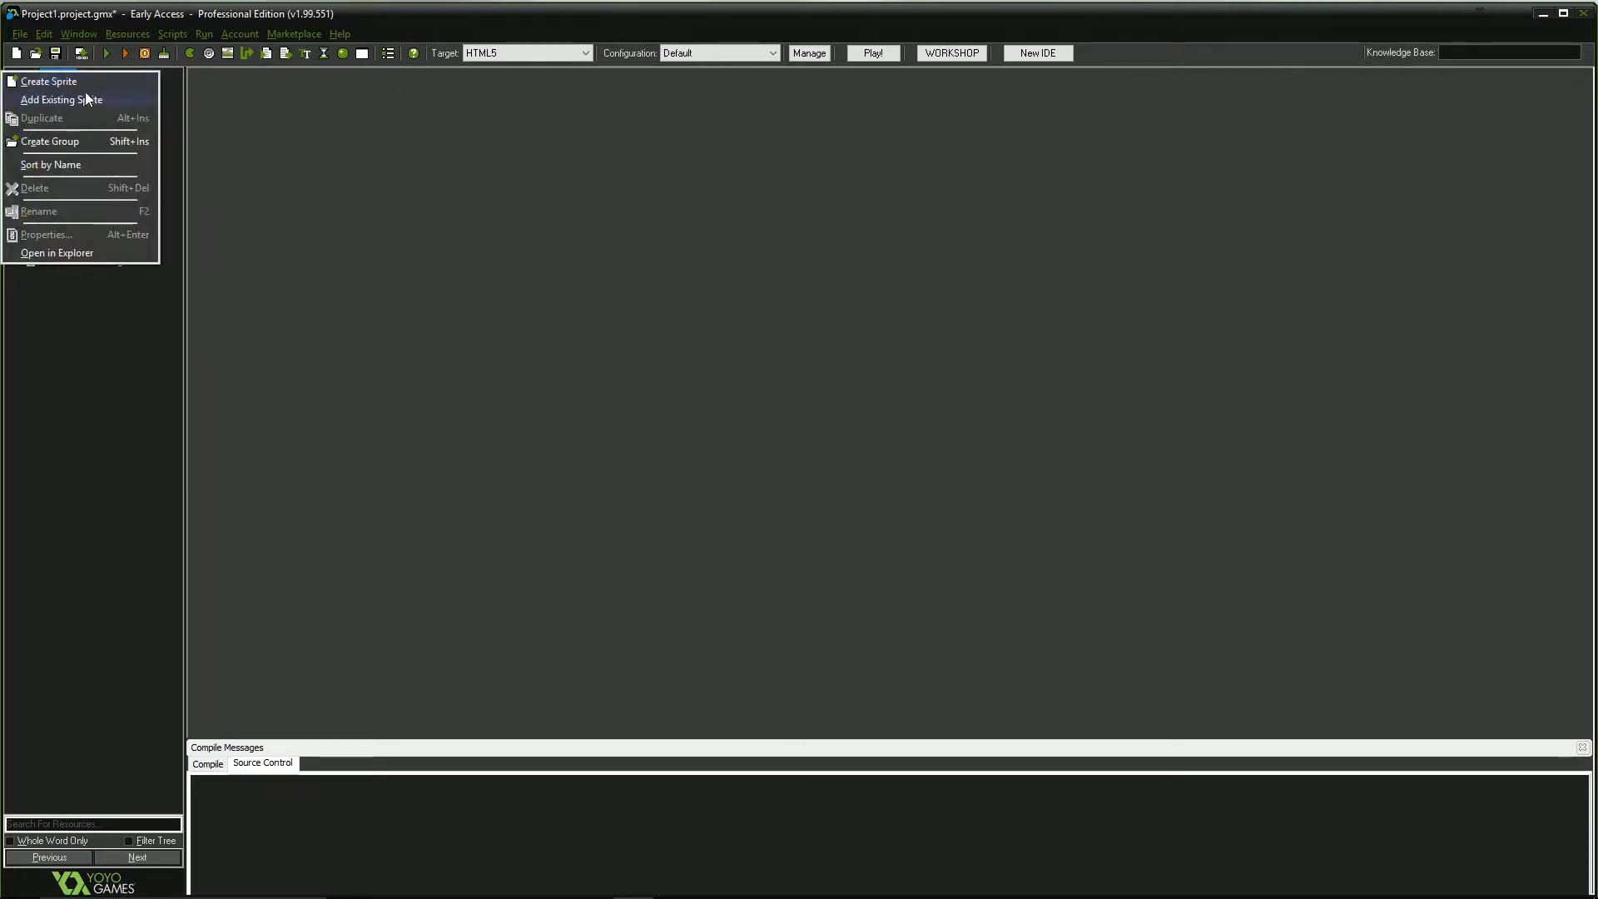
pyautogui.click(82, 81)
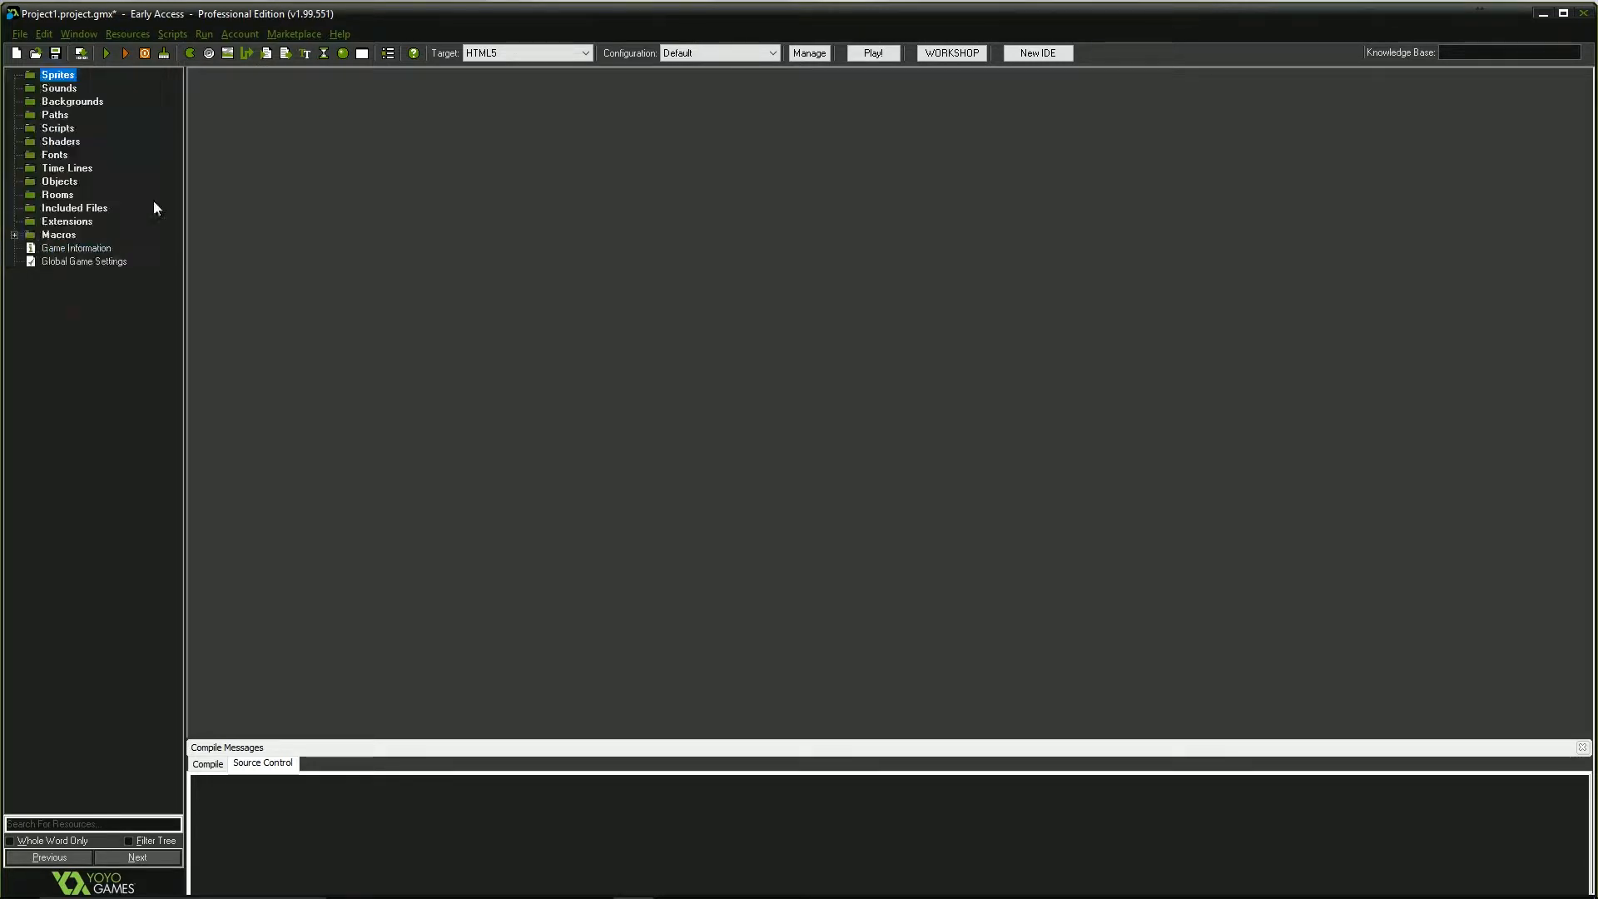
pyautogui.click(191, 54)
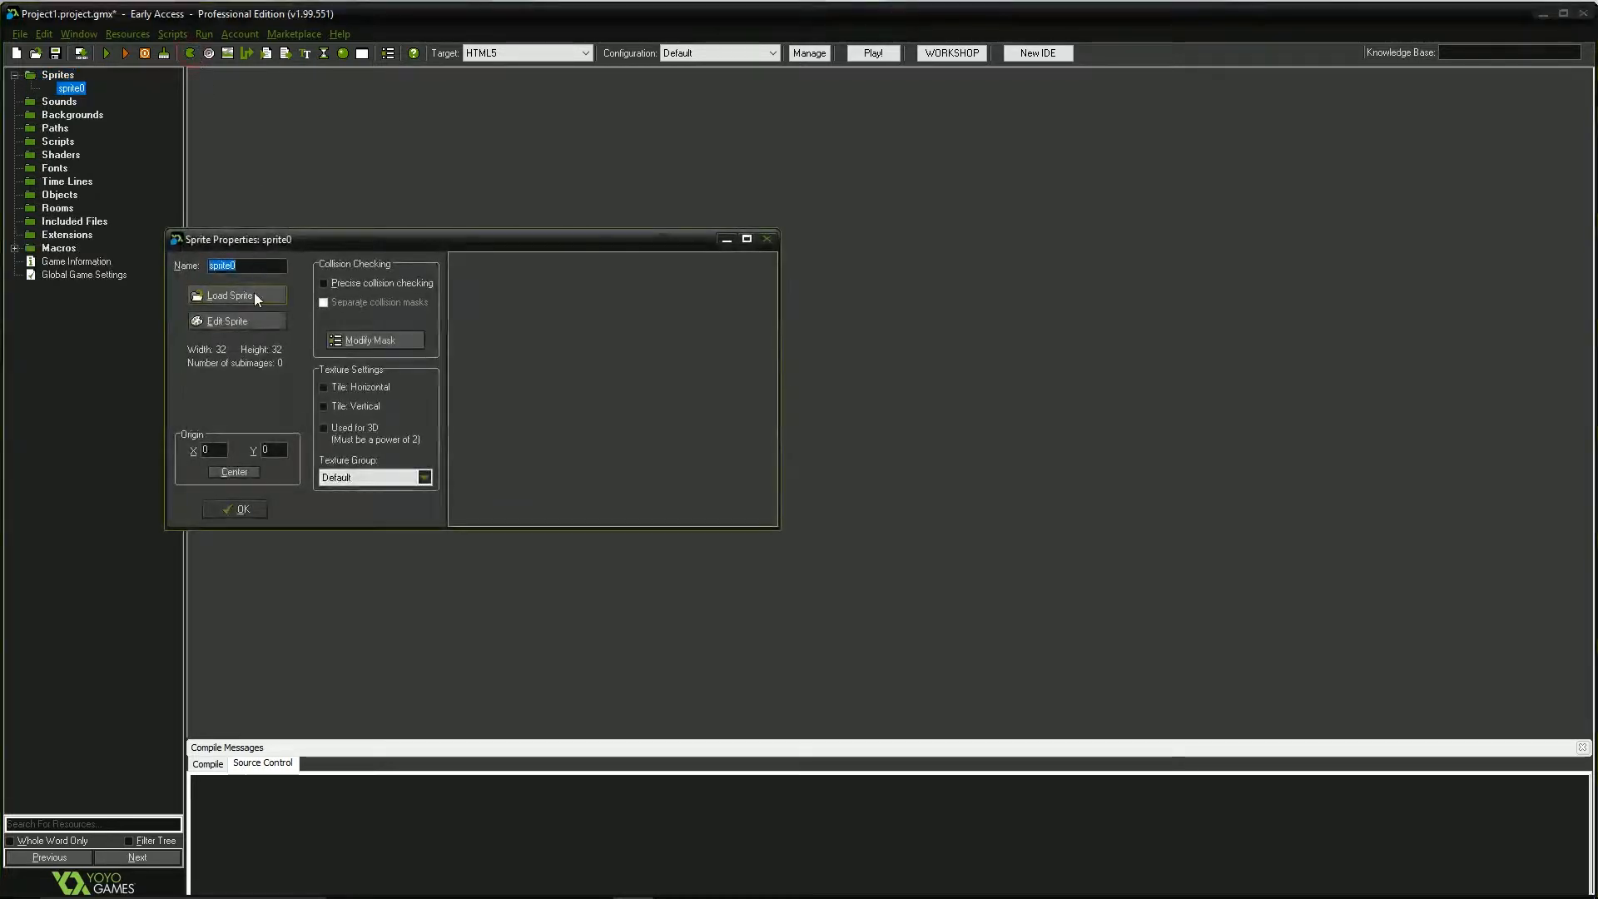
pyautogui.write('player')
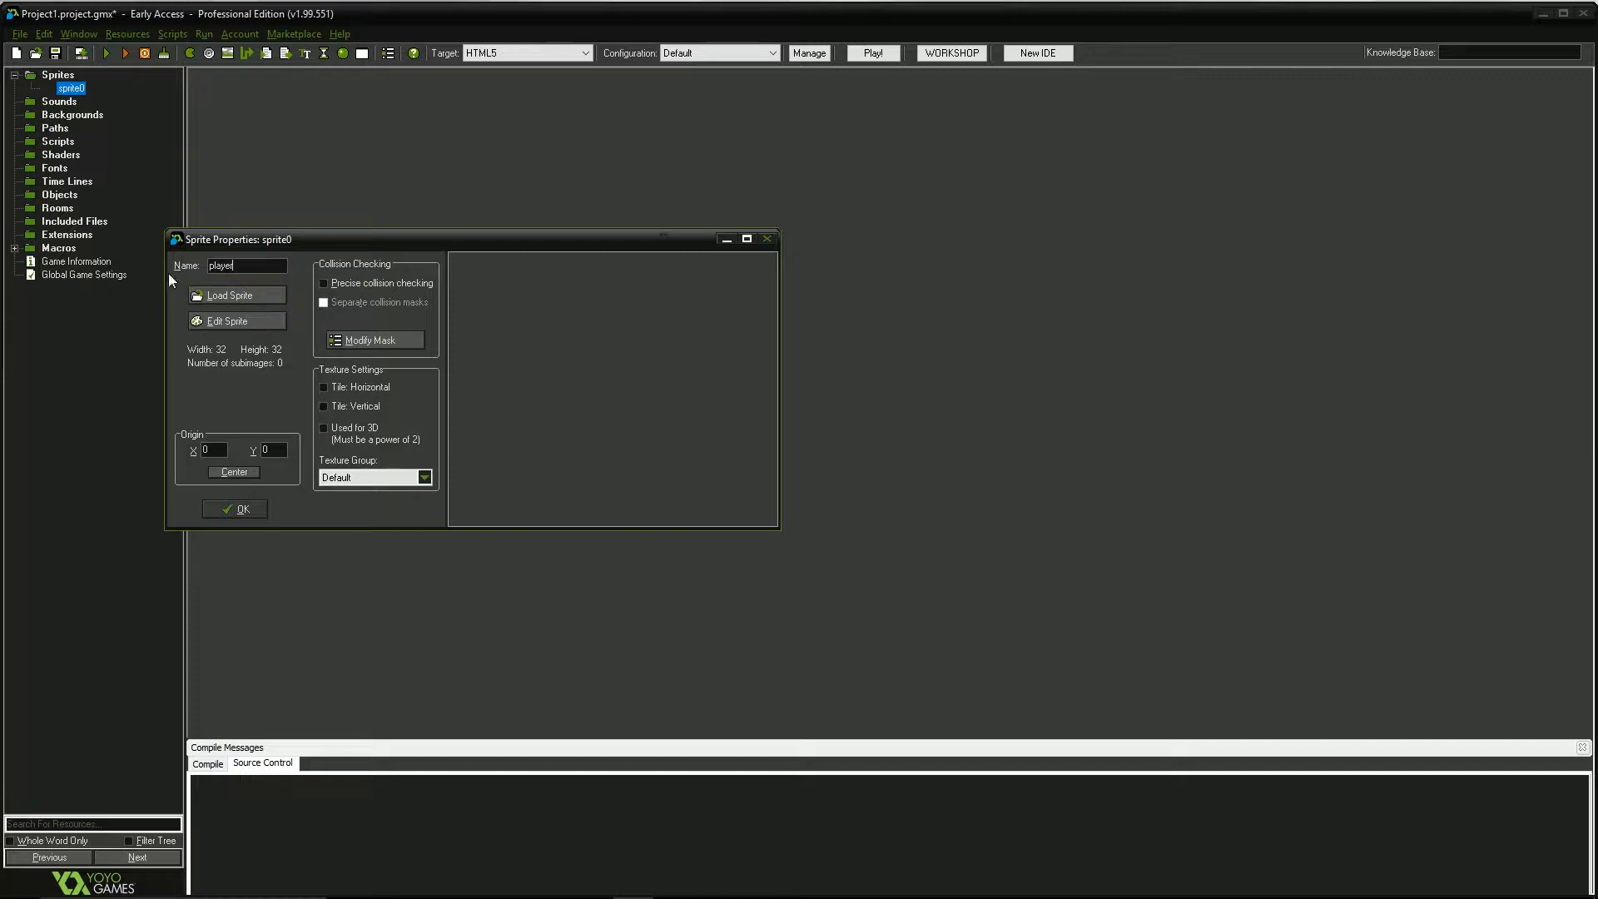
# Create a blank 64 x 64 image for the player sprite.
pyautogui.click(229, 318)
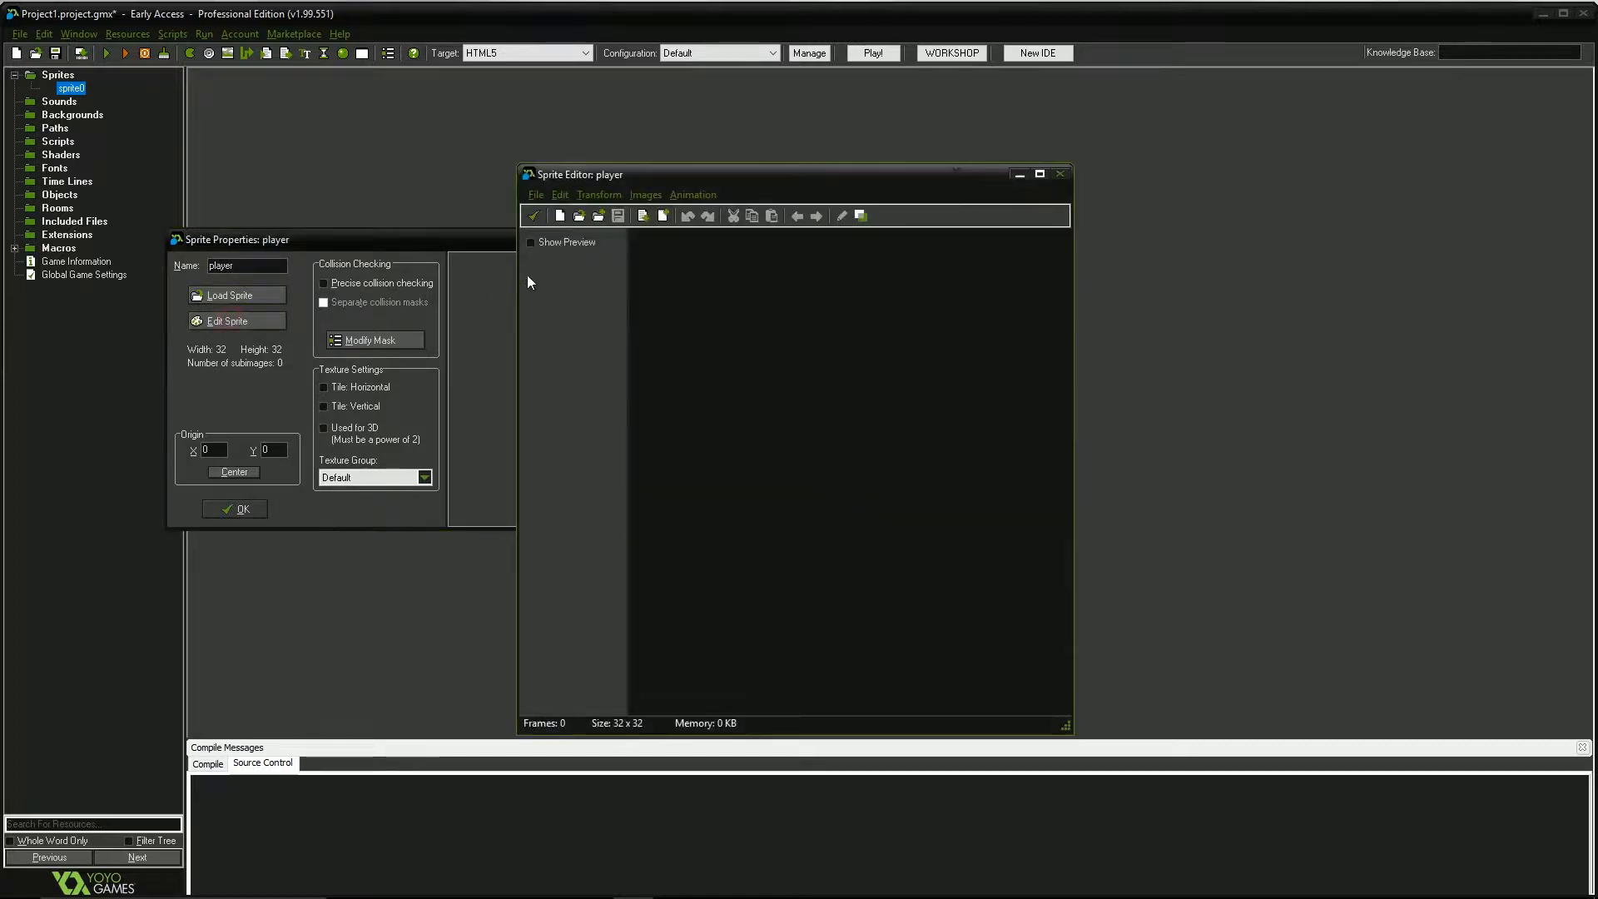
pyautogui.click(560, 217)
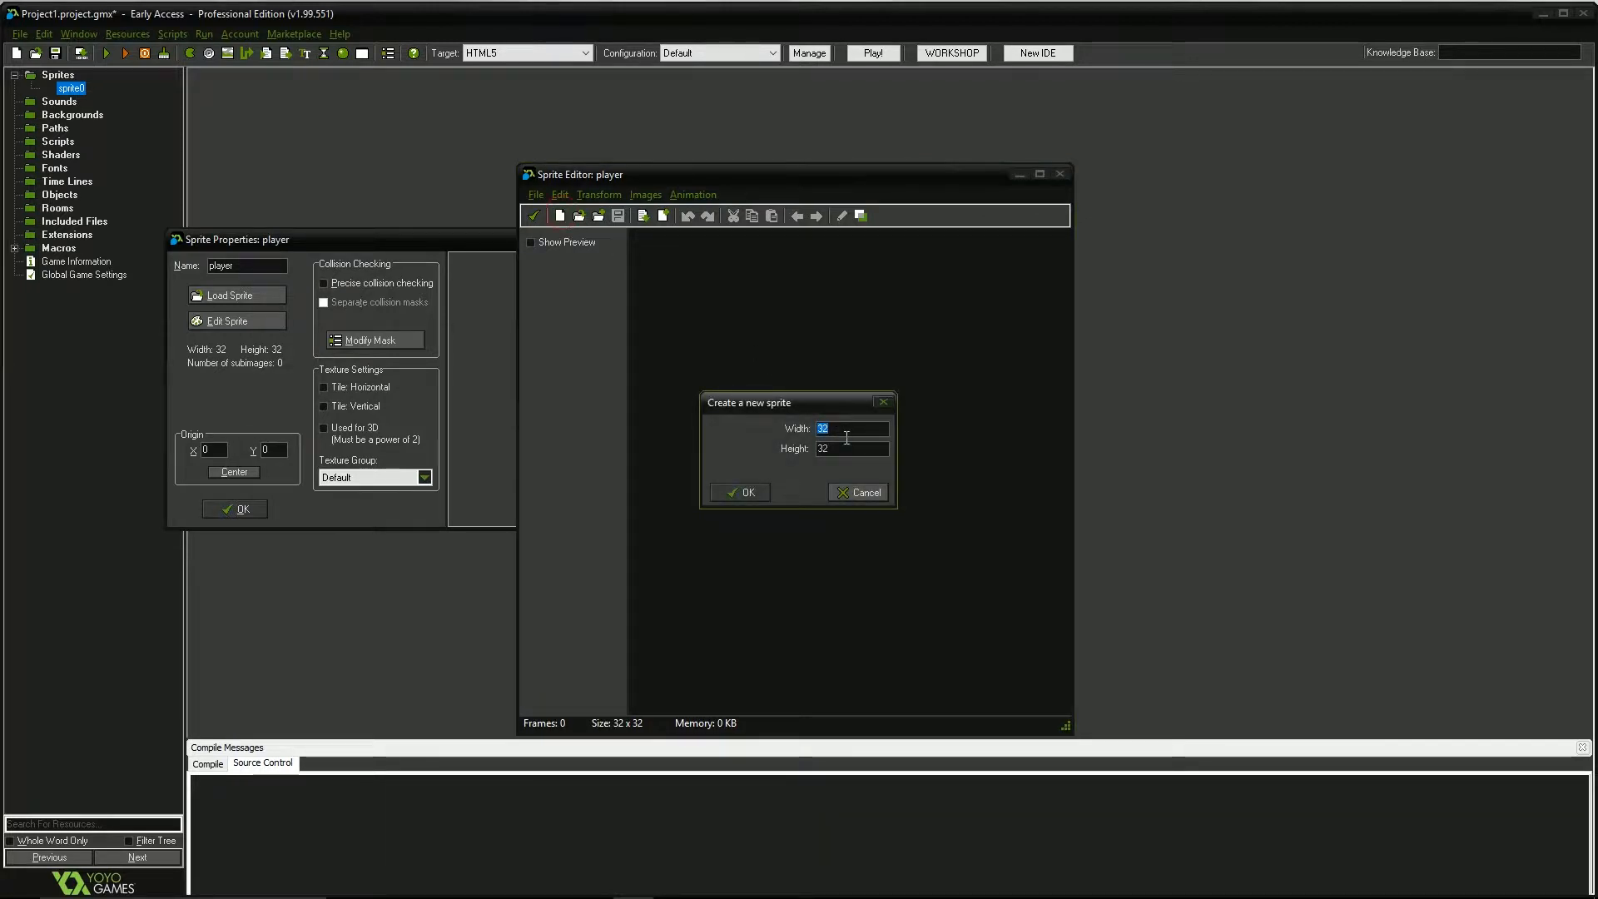
pyautogui.write('64')
pyautogui.click(743, 497)
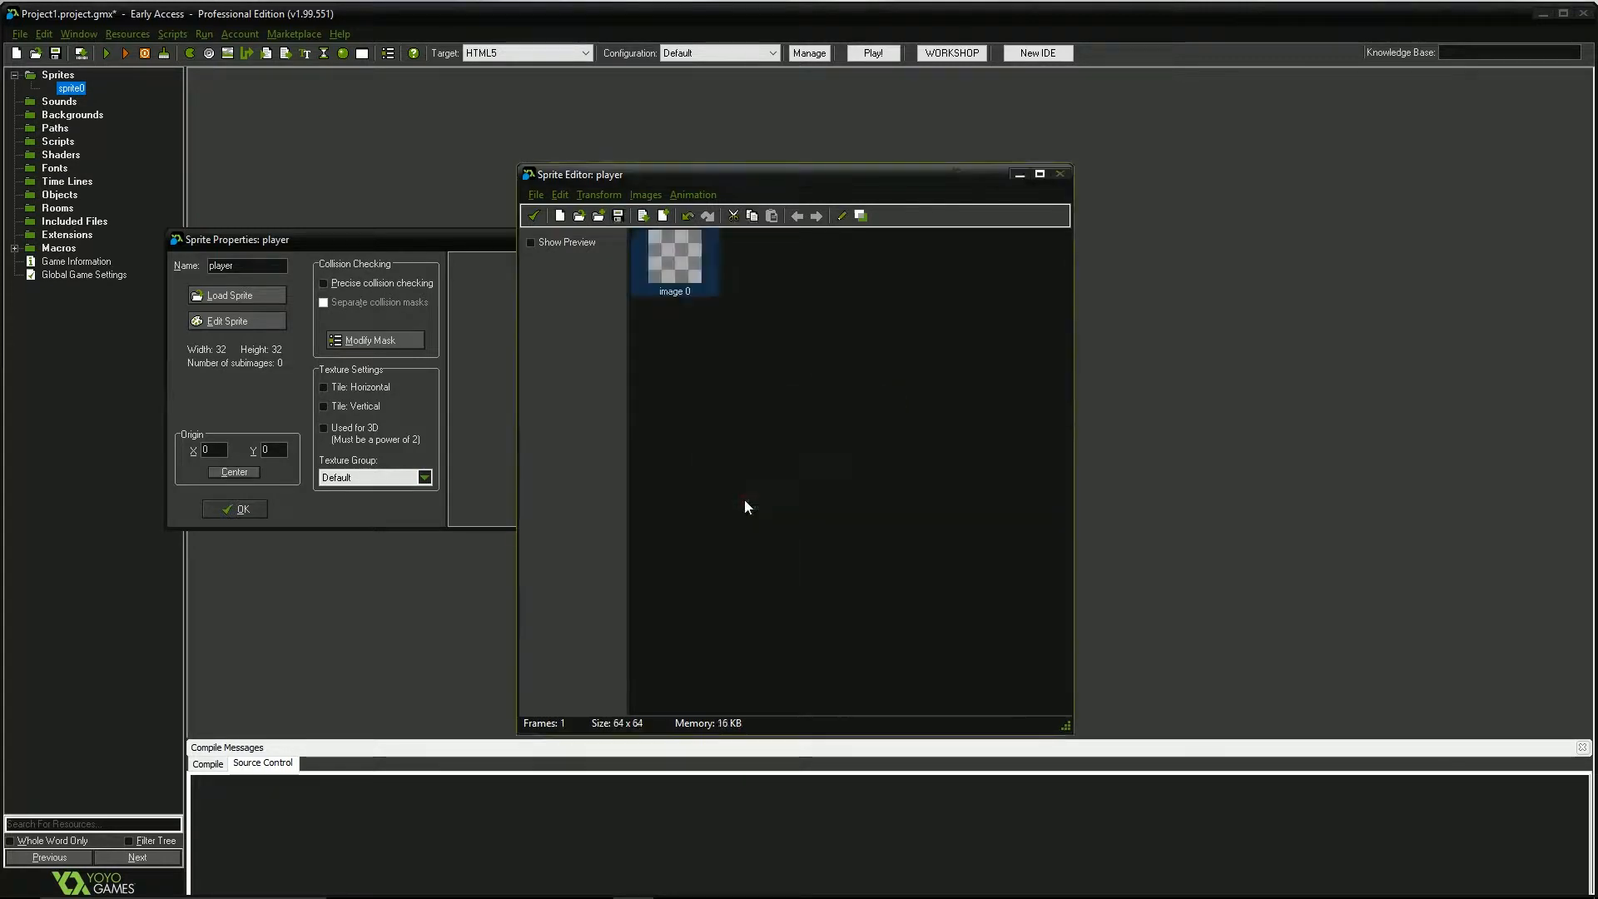
# Flood fill the player sprite's whole image with bright green.
pyautogui.doubleClick(671, 253)
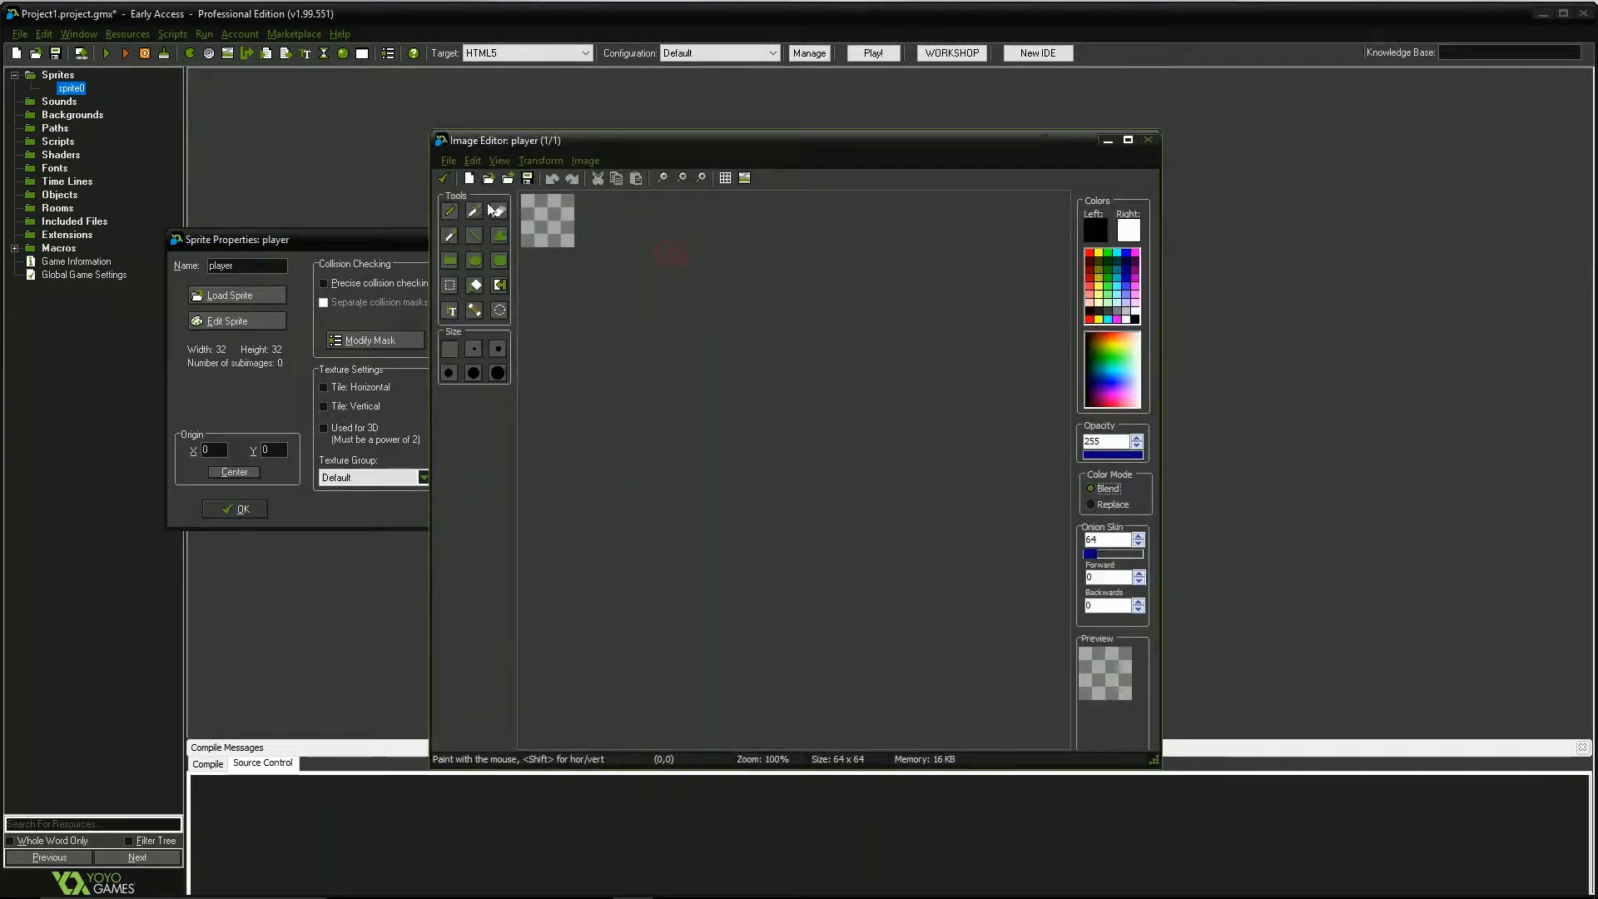
pyautogui.click(480, 290)
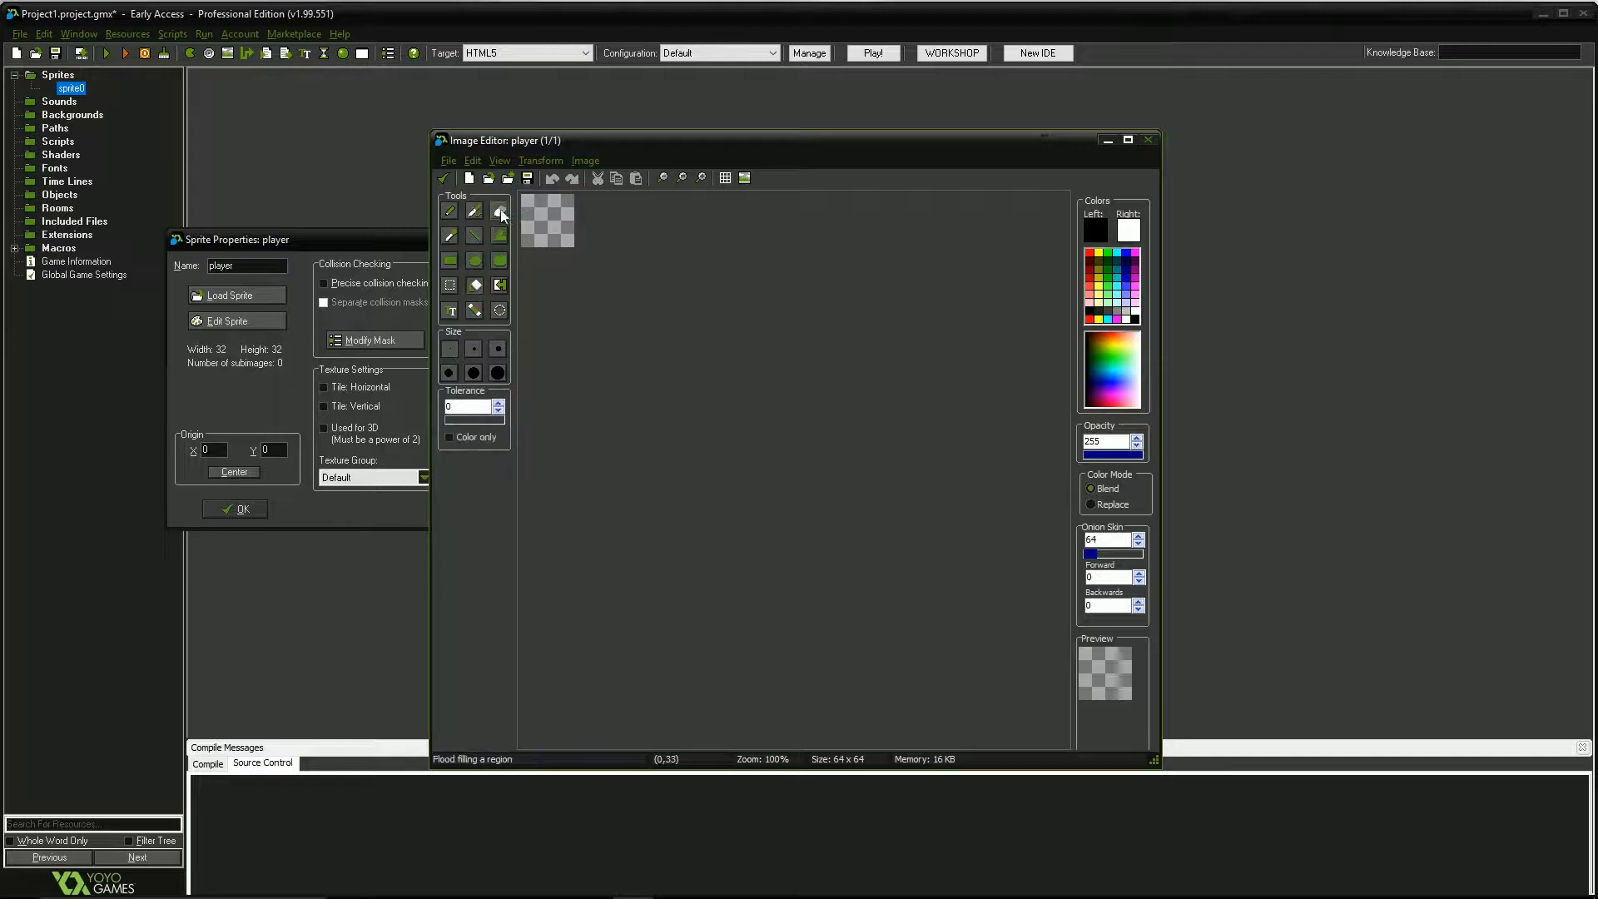
pyautogui.moveTo(1125, 349)
pyautogui.mouseDown()
pyautogui.moveTo(1123, 332)
pyautogui.moveTo(1117, 350)
pyautogui.mouseUp()
pyautogui.click(551, 205)
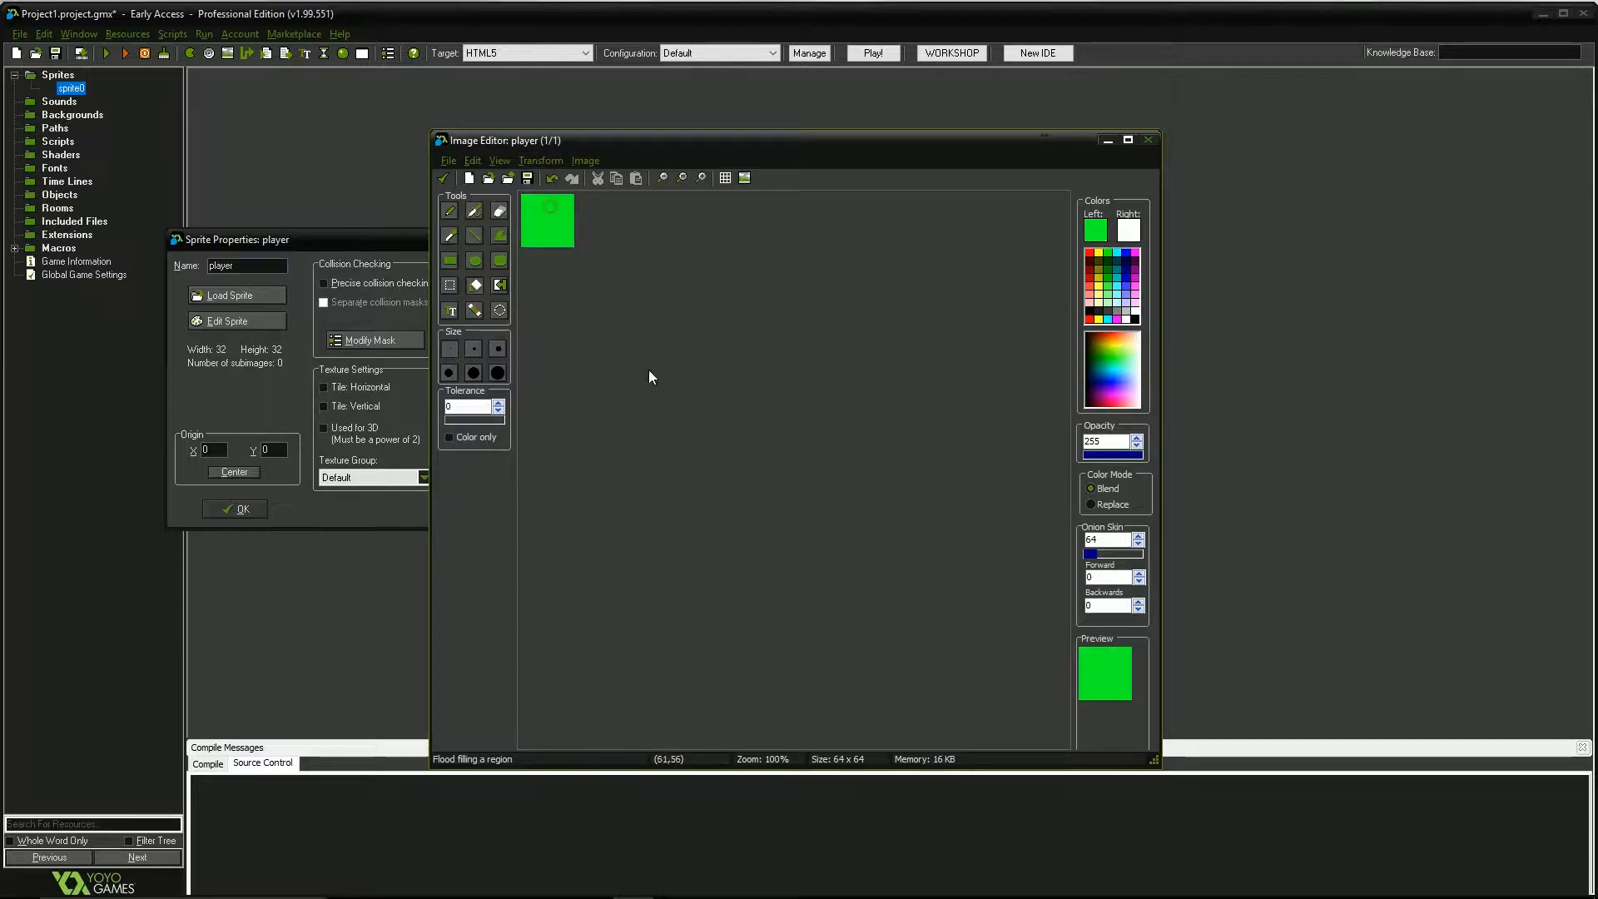
# Accept the edited player image, centre the sprite's origin and close its properties.
pyautogui.click(443, 178)
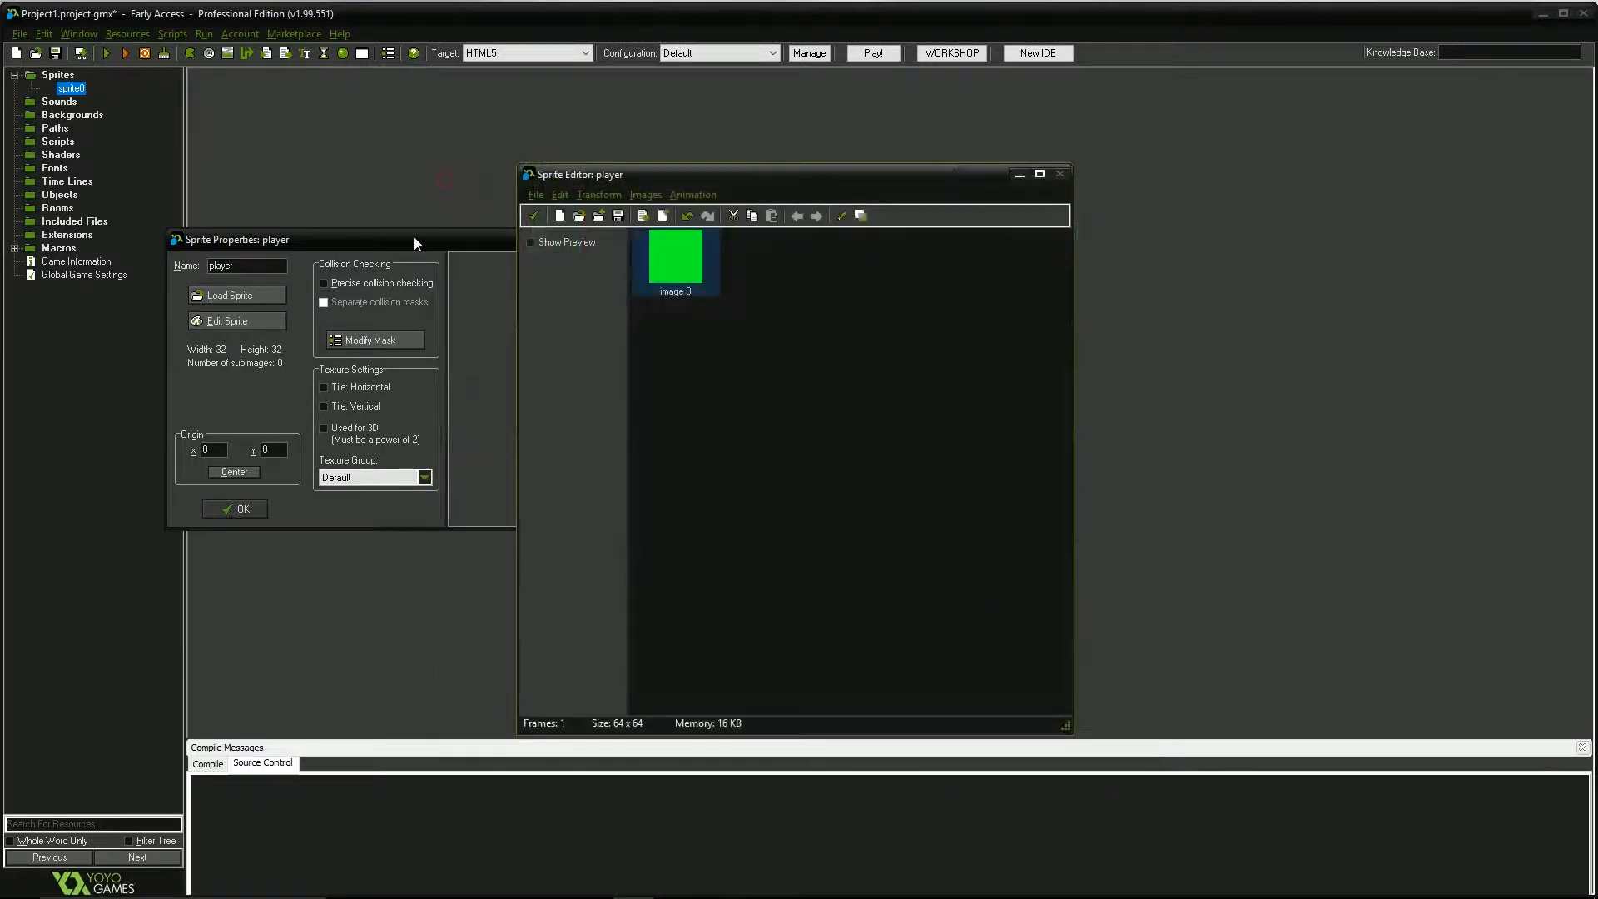
pyautogui.click(535, 215)
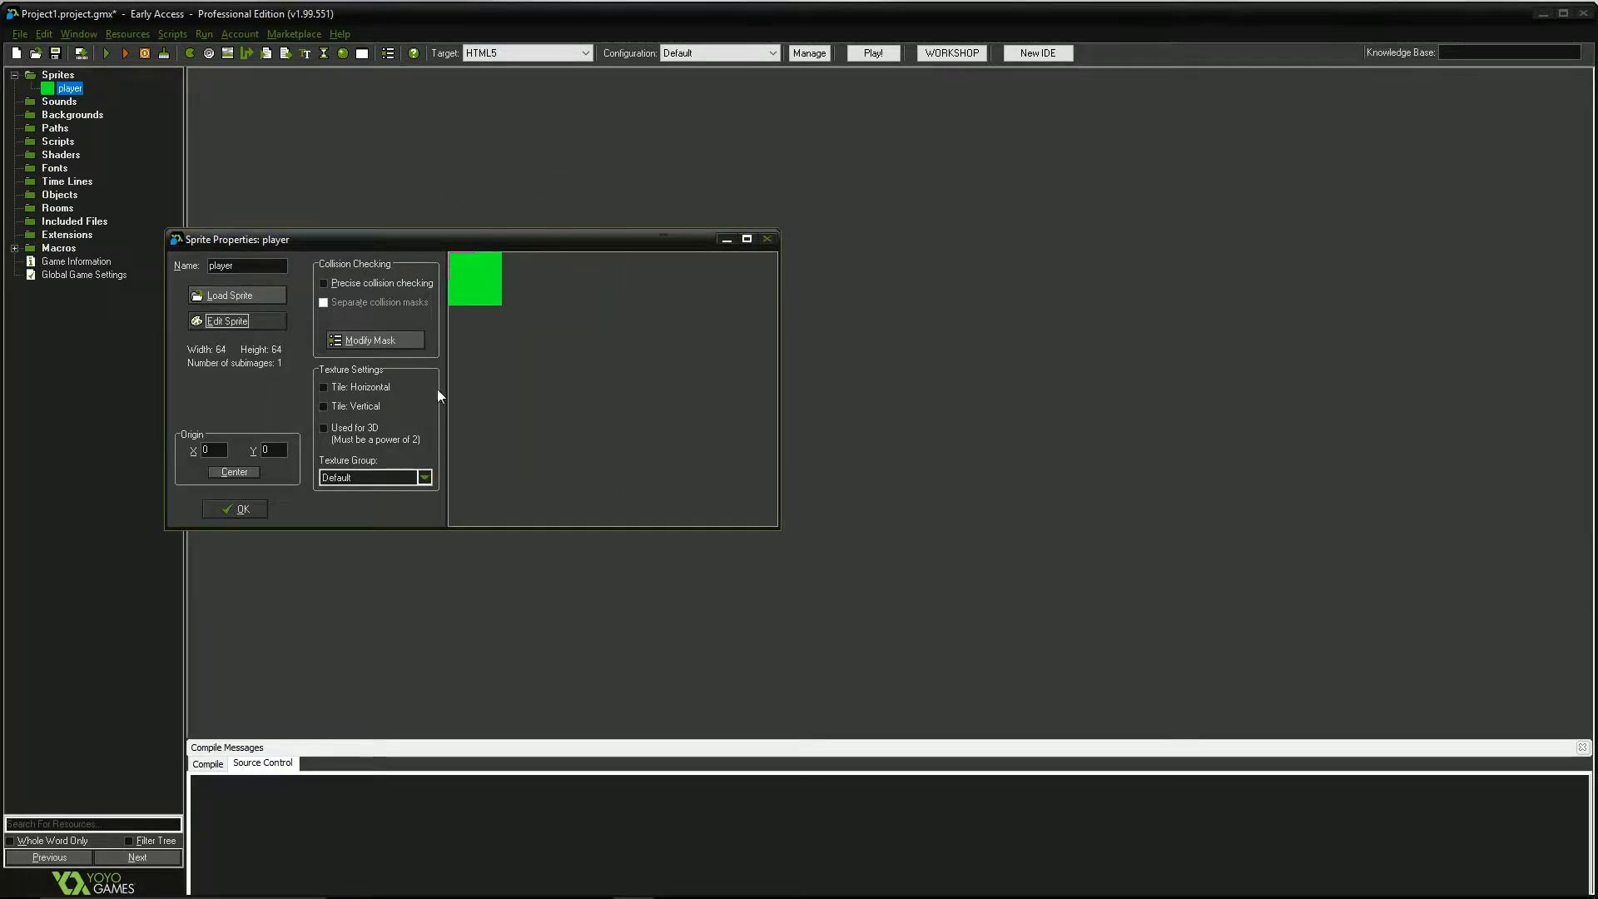
pyautogui.click(237, 472)
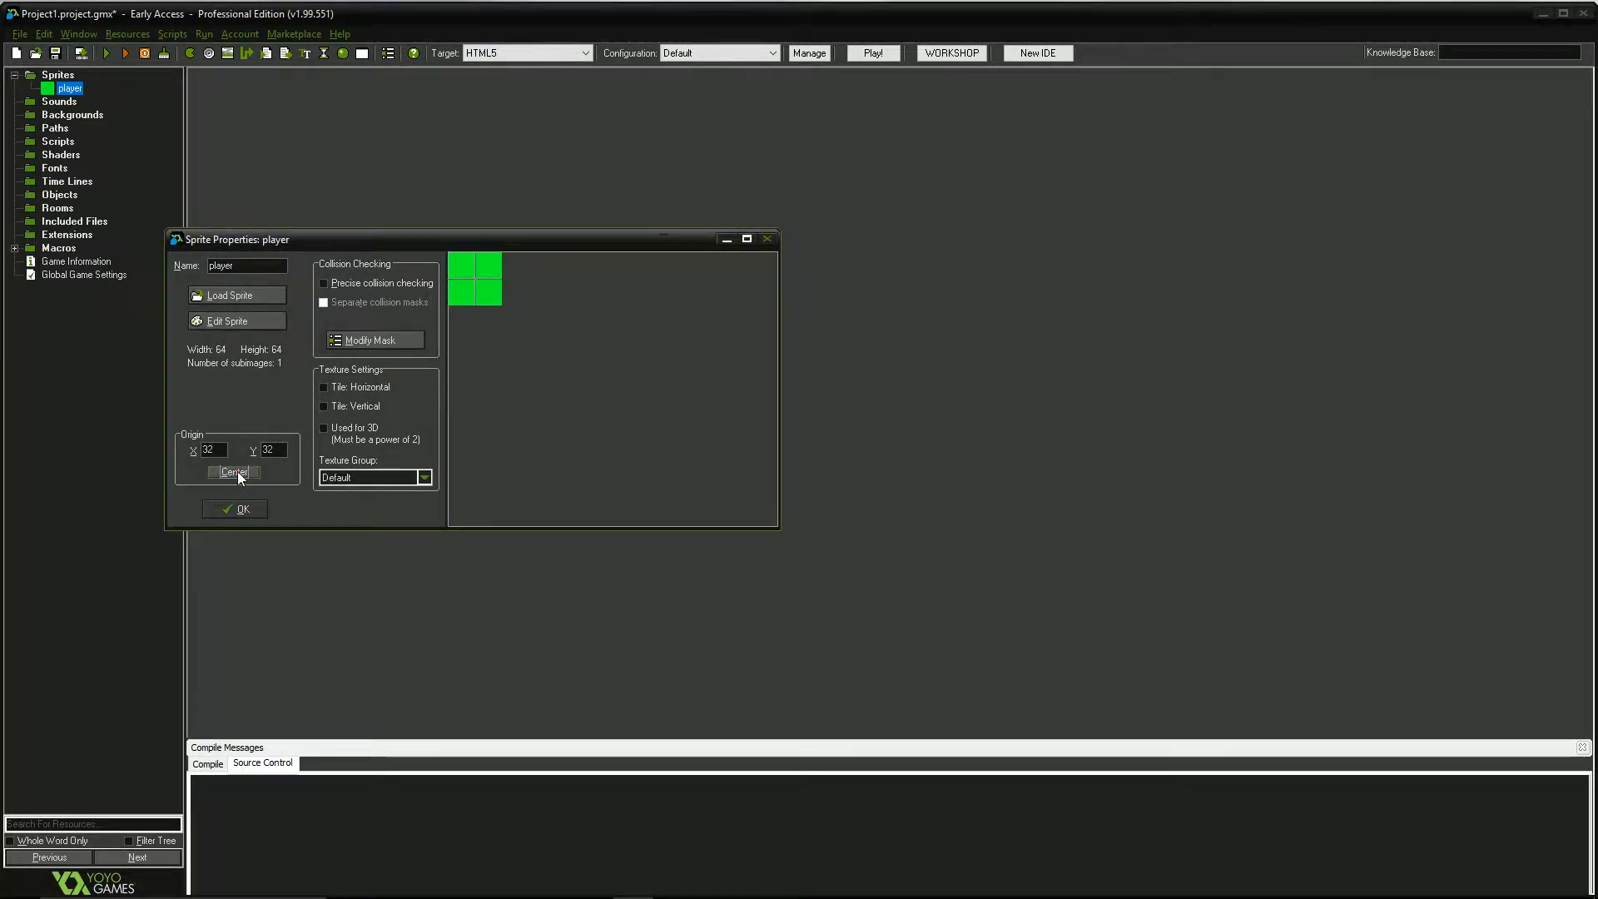
pyautogui.click(234, 506)
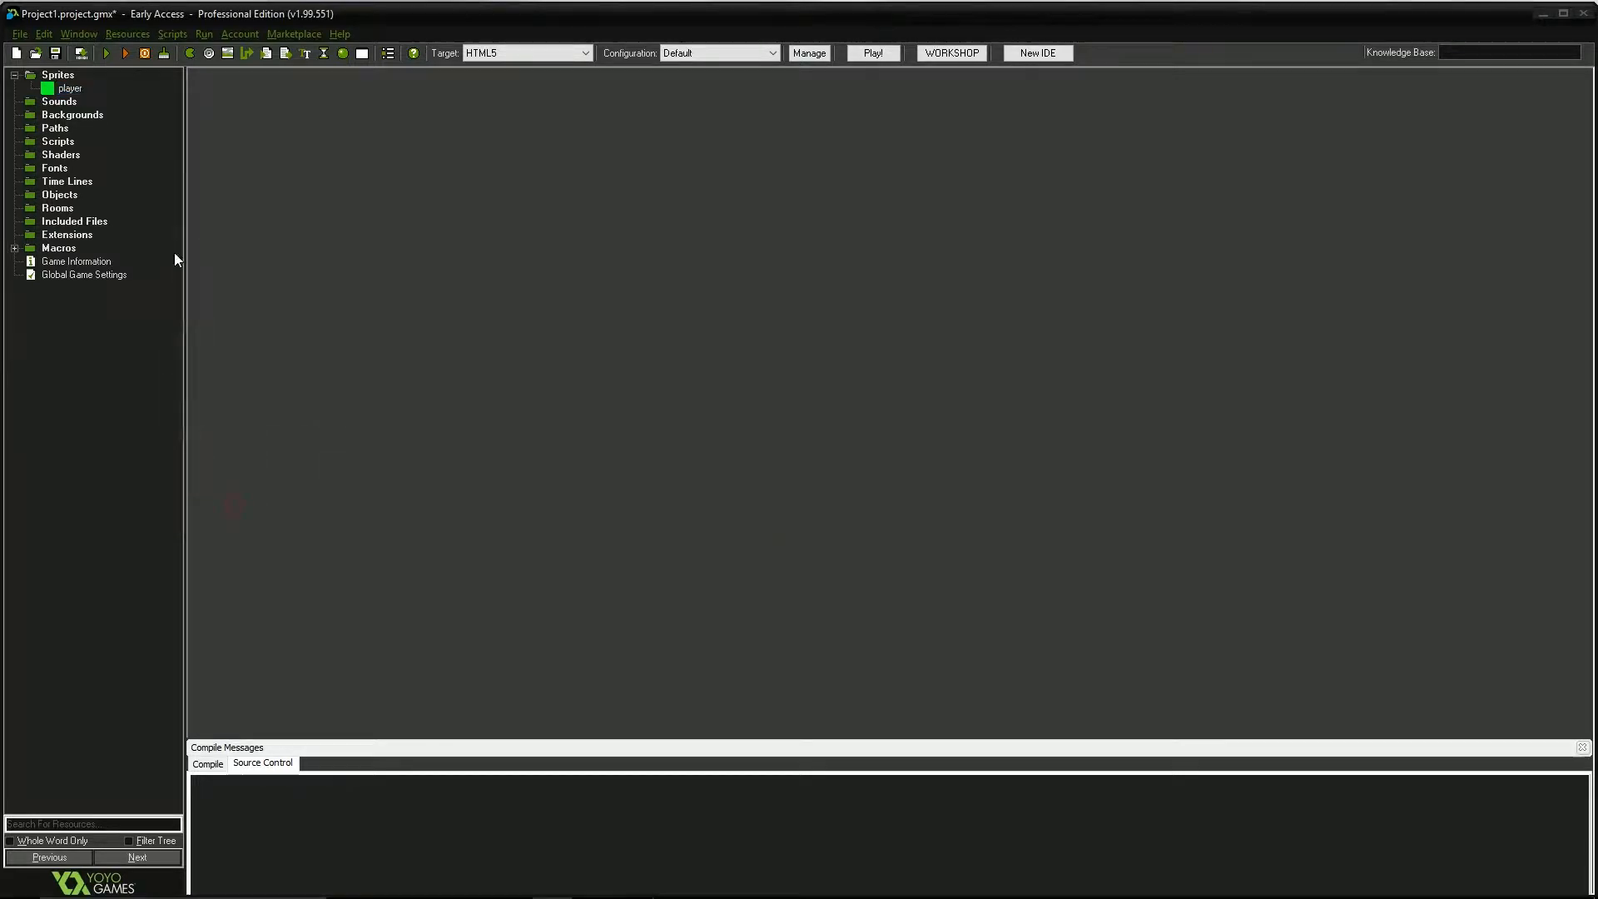
# Create a second sprite and name it wall.
pyautogui.click(60, 76)
pyautogui.rightClick(65, 82)
pyautogui.click(67, 87)
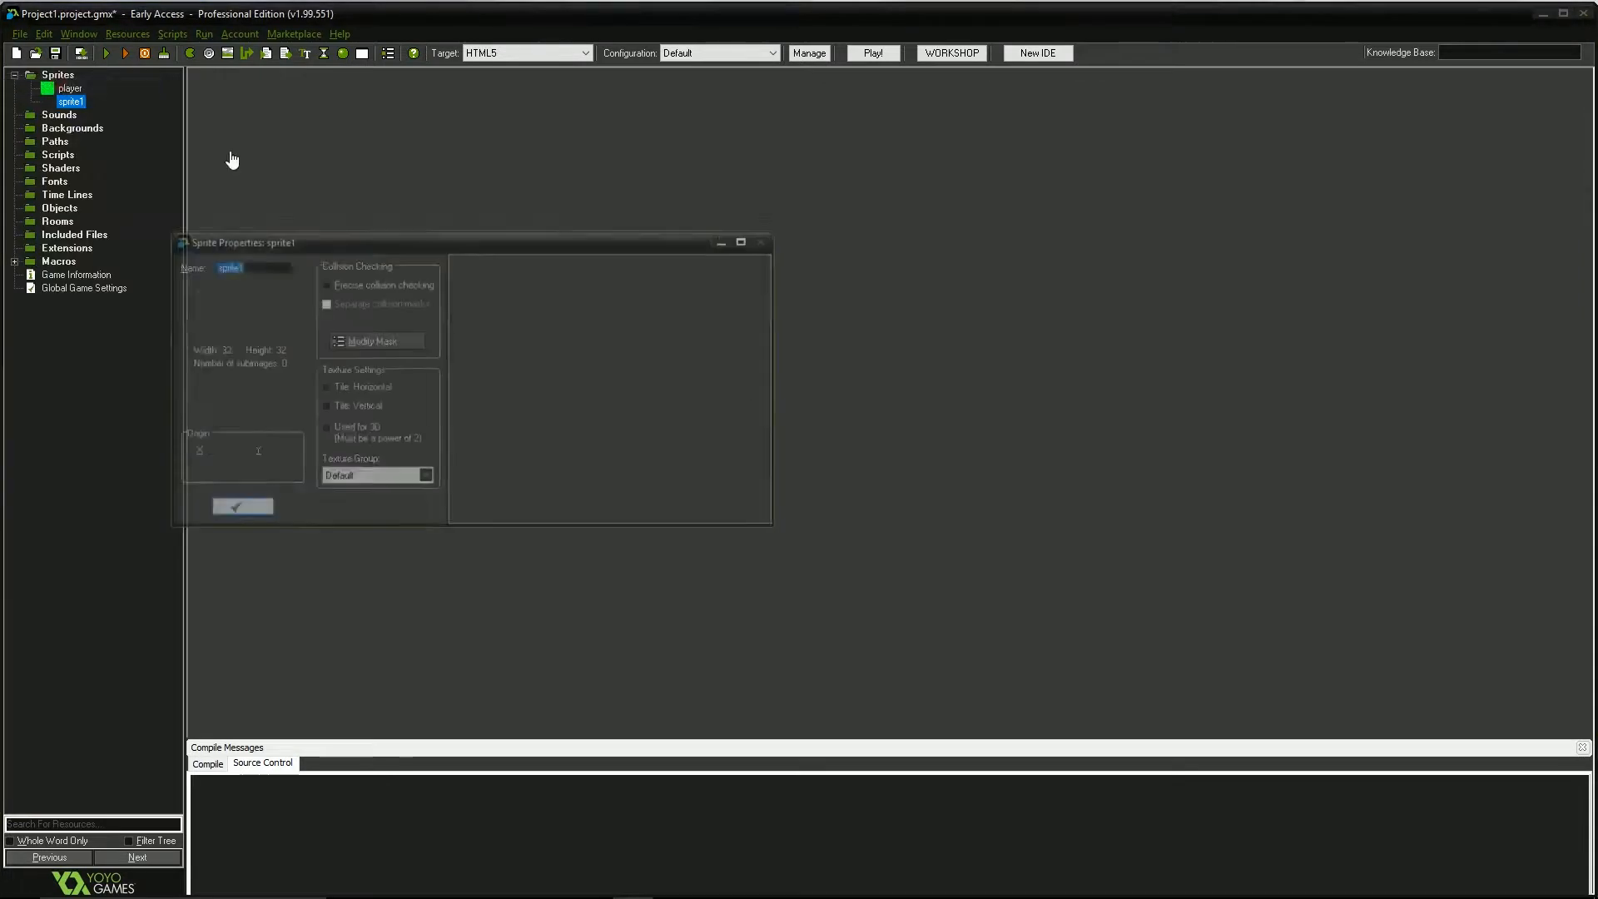
pyautogui.write('wall')
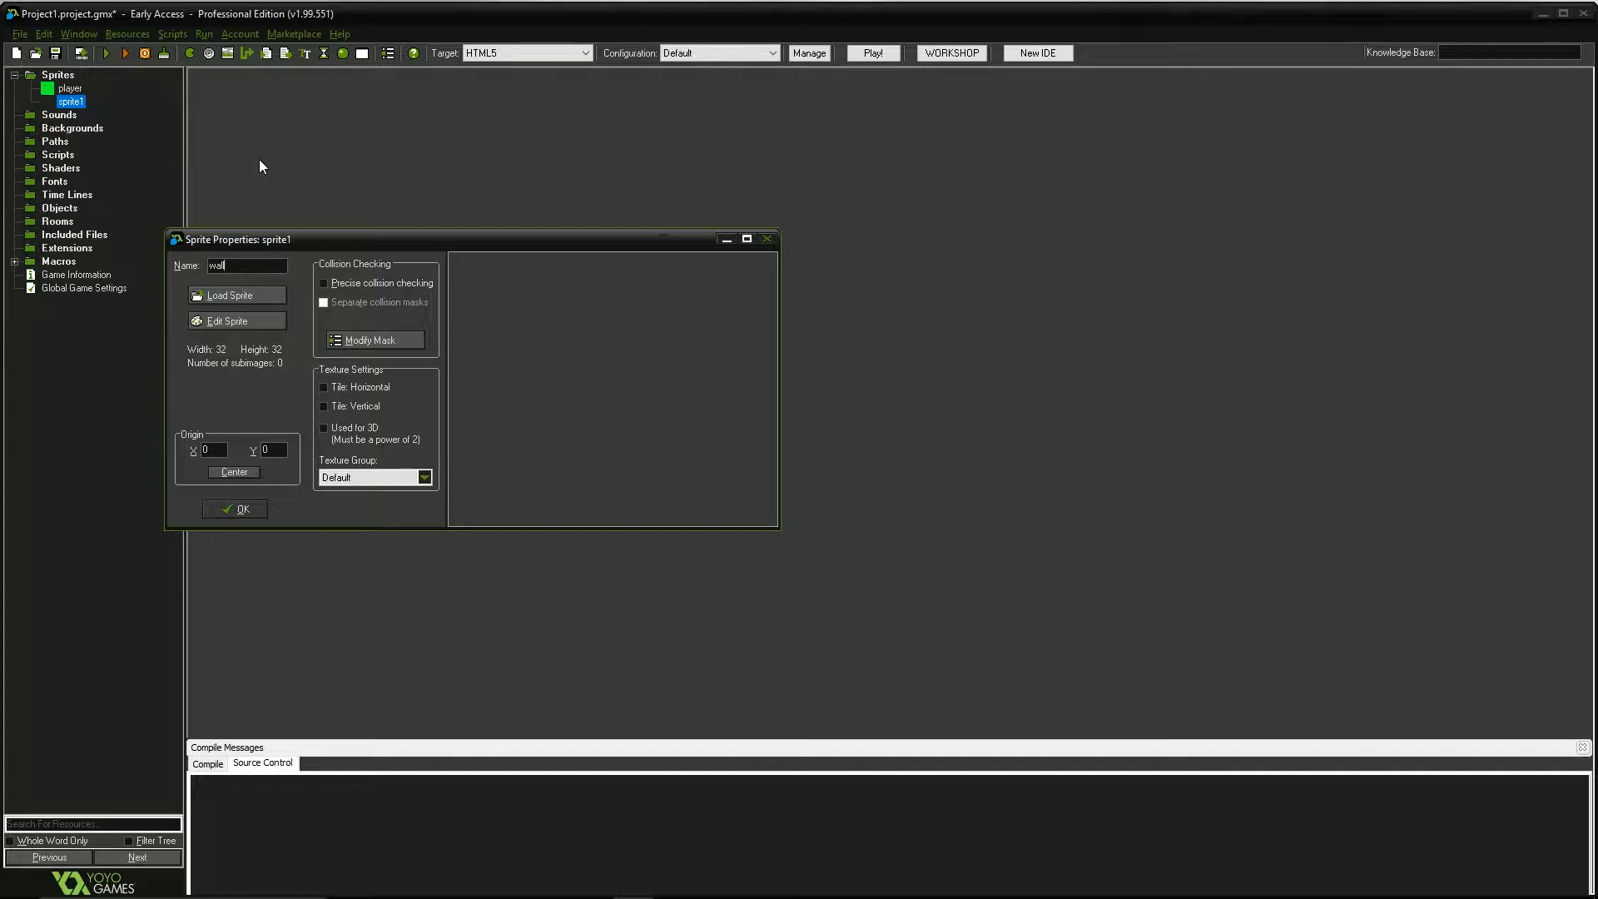
# Create a blank image for the wall sprite with width 64 and height 64.
pyautogui.click(245, 327)
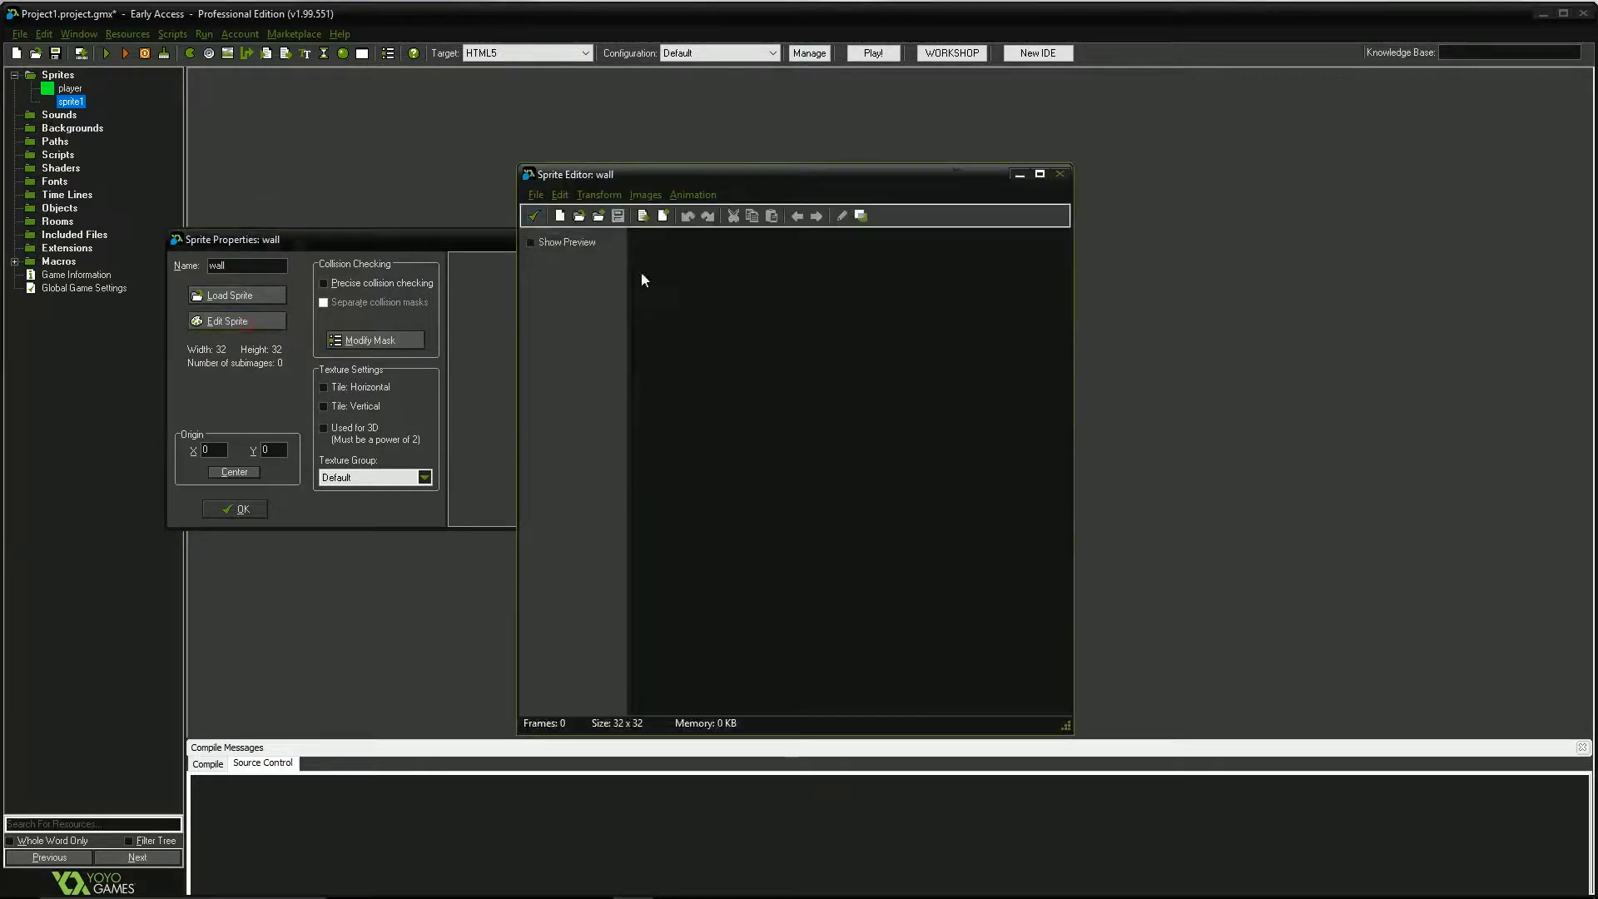
pyautogui.click(559, 215)
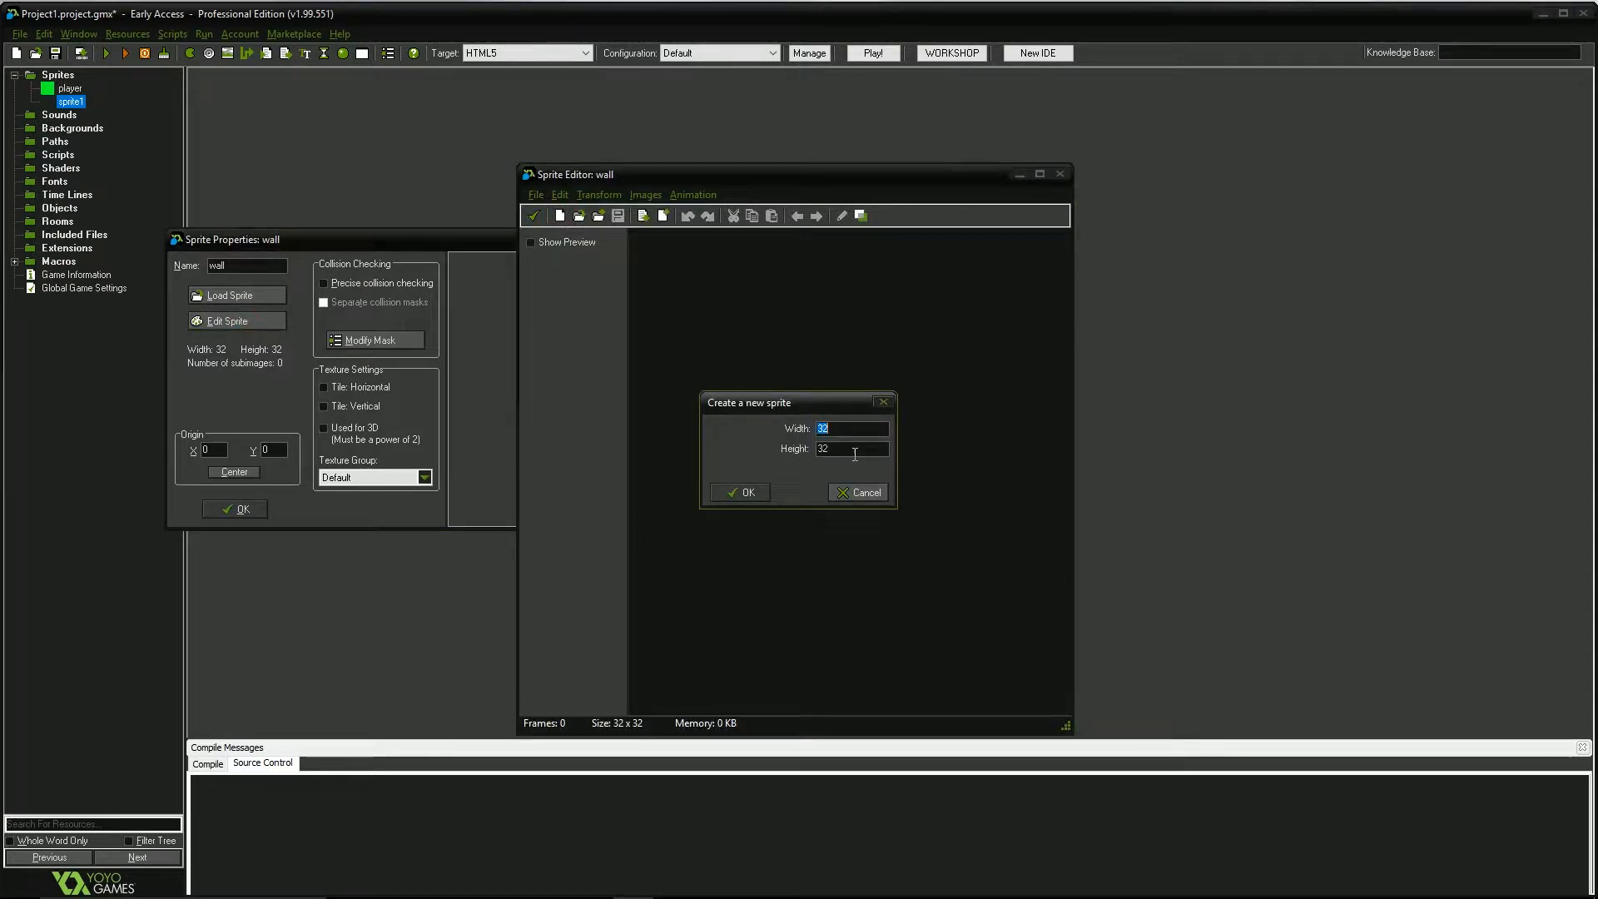
pyautogui.write('64')
pyautogui.press('Tab')
pyautogui.write('64')
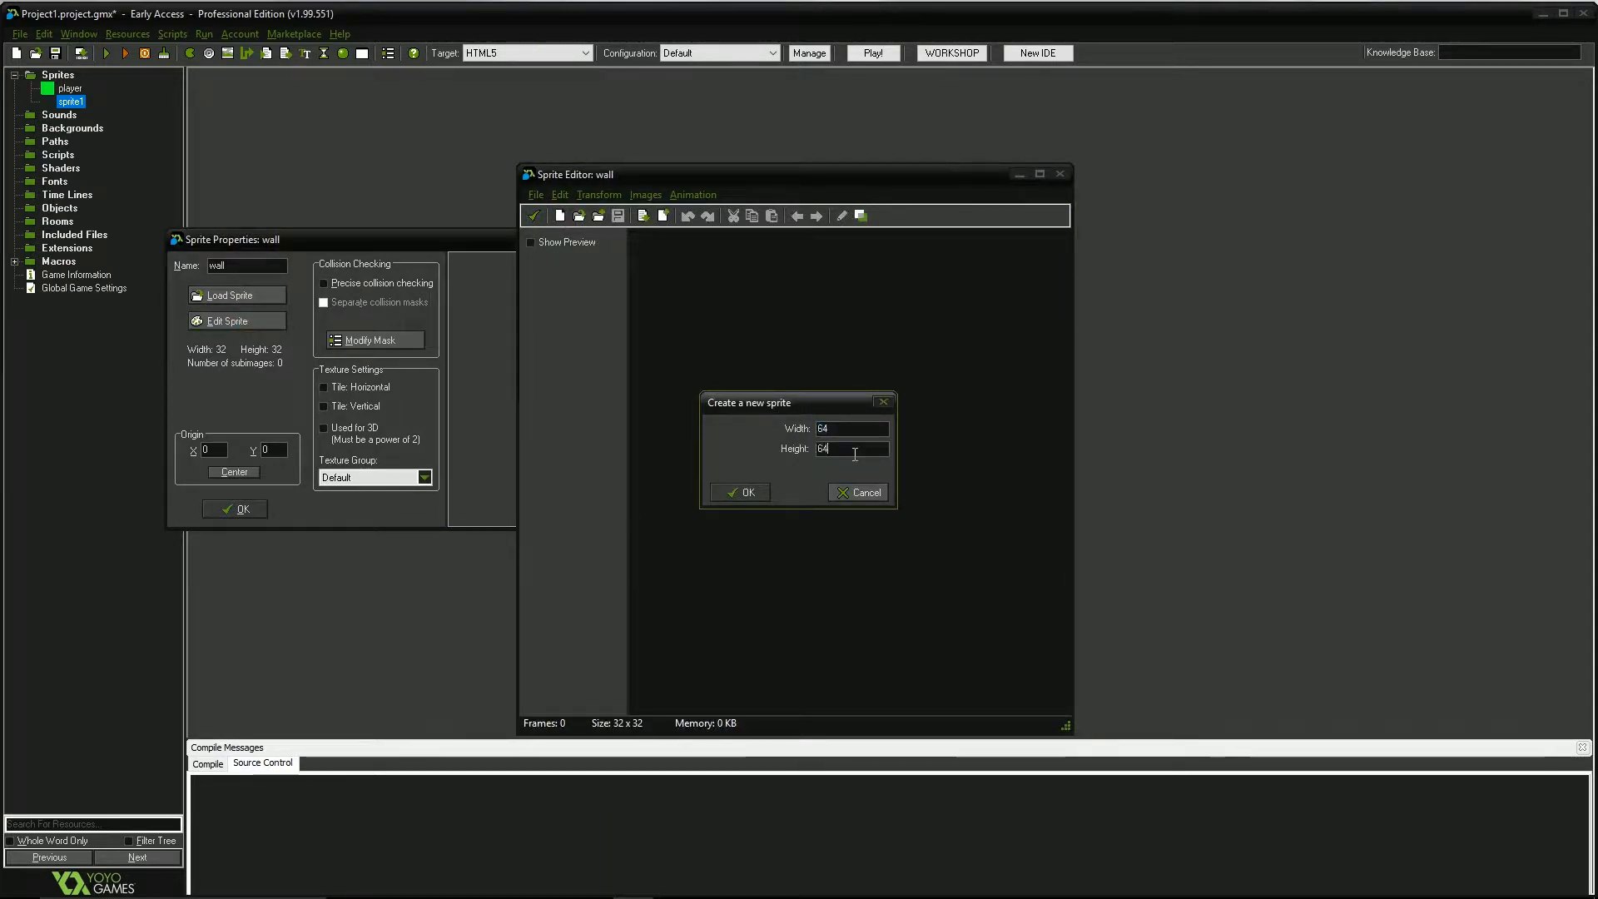
pyautogui.click(747, 489)
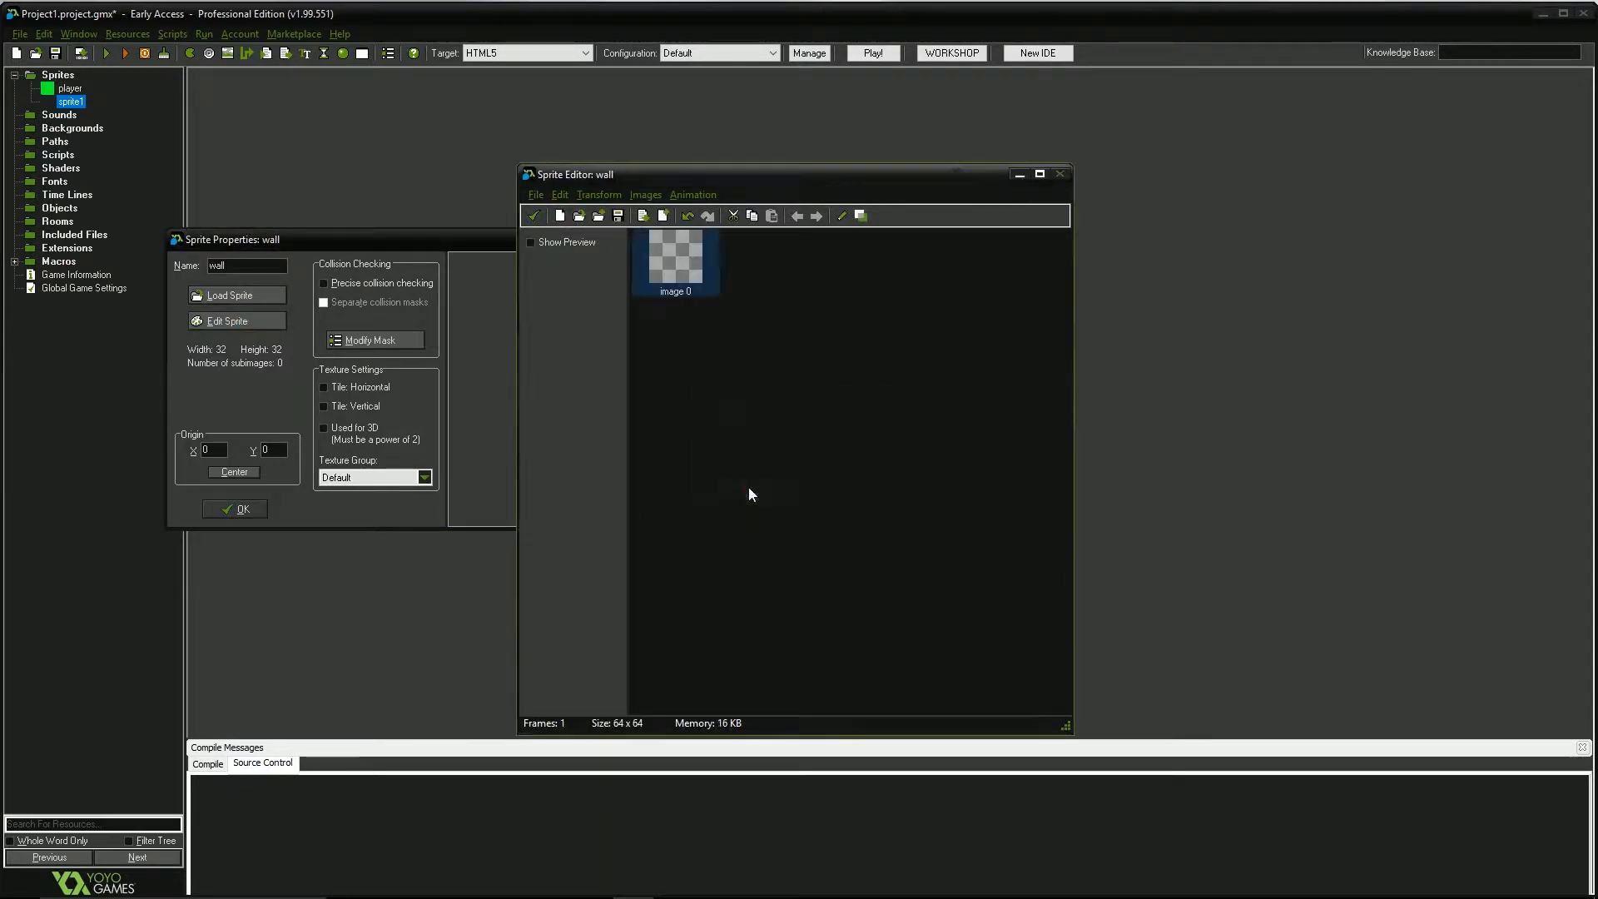
# Flood fill the wall sprite's whole image with dark teal.
pyautogui.doubleClick(676, 262)
pyautogui.moveTo(1126, 348)
pyautogui.mouseDown()
pyautogui.moveTo(1100, 327)
pyautogui.moveTo(1130, 338)
pyautogui.moveTo(1137, 383)
pyautogui.moveTo(1112, 388)
pyautogui.moveTo(1100, 361)
pyautogui.mouseUp()
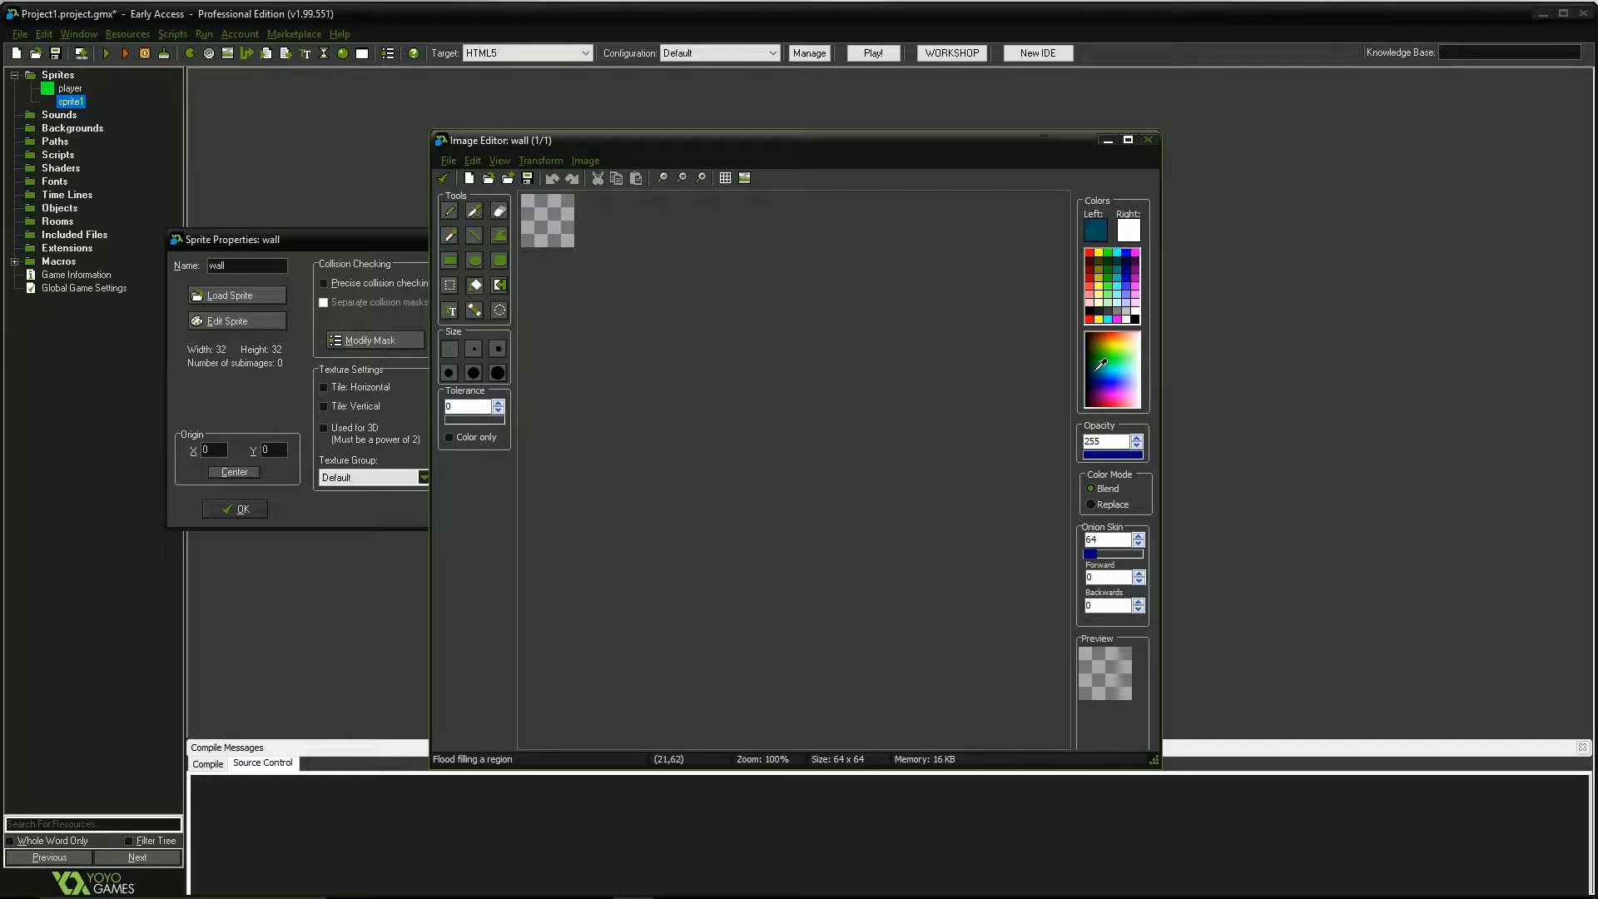
pyautogui.click(545, 229)
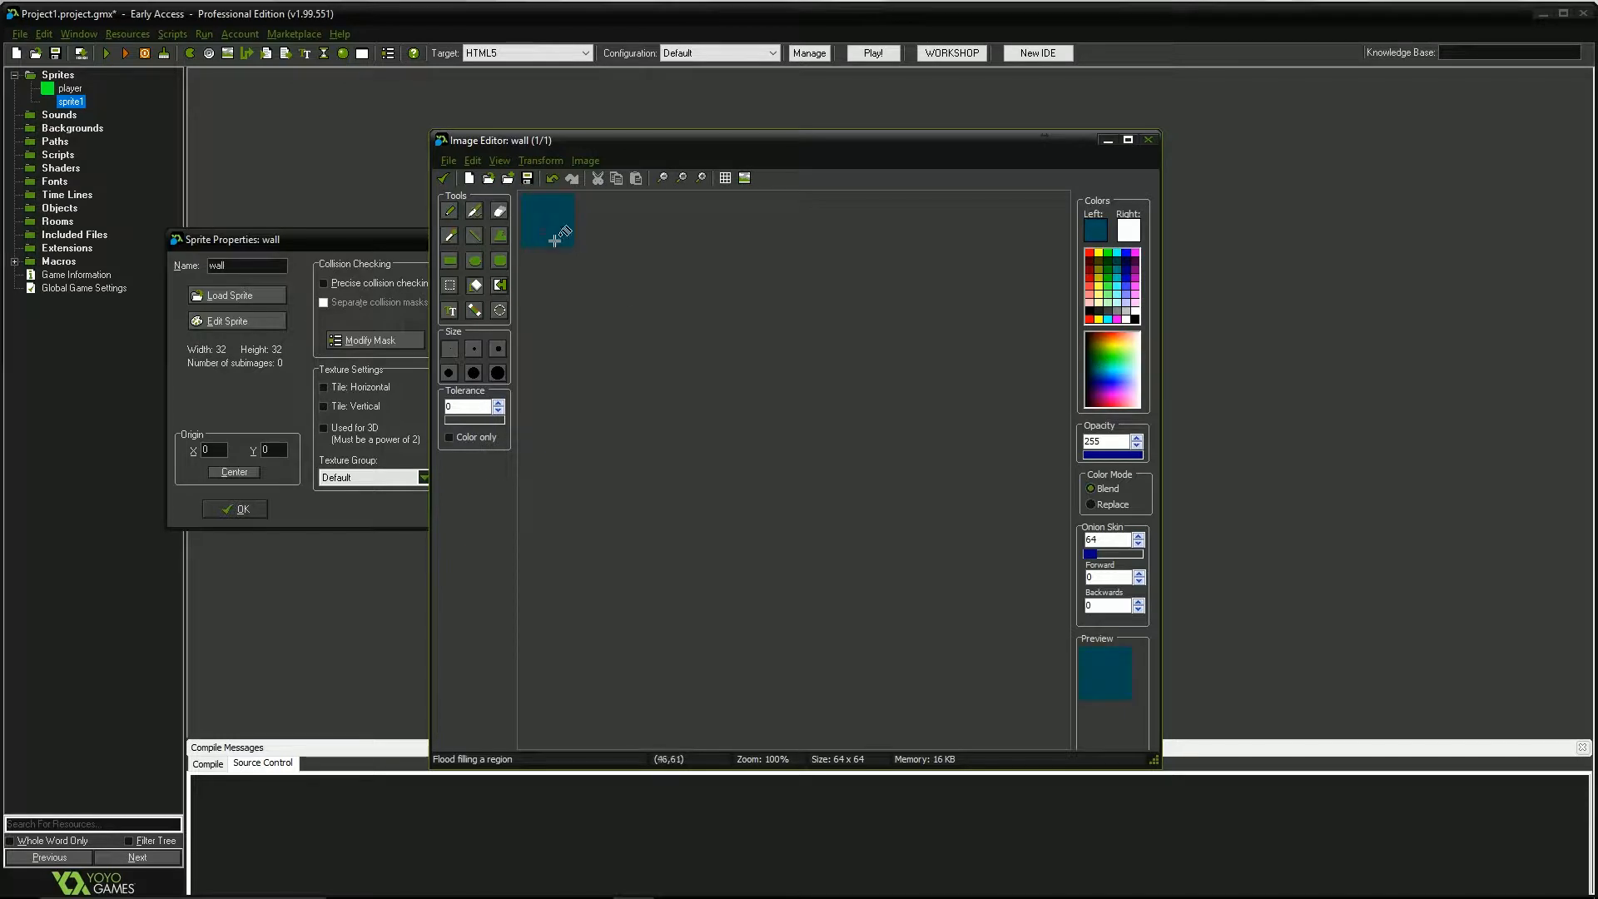
# Accept the edited wall image, centre the sprite's origin and close its properties.
pyautogui.click(443, 178)
pyautogui.click(533, 215)
pyautogui.click(234, 472)
pyautogui.click(236, 508)
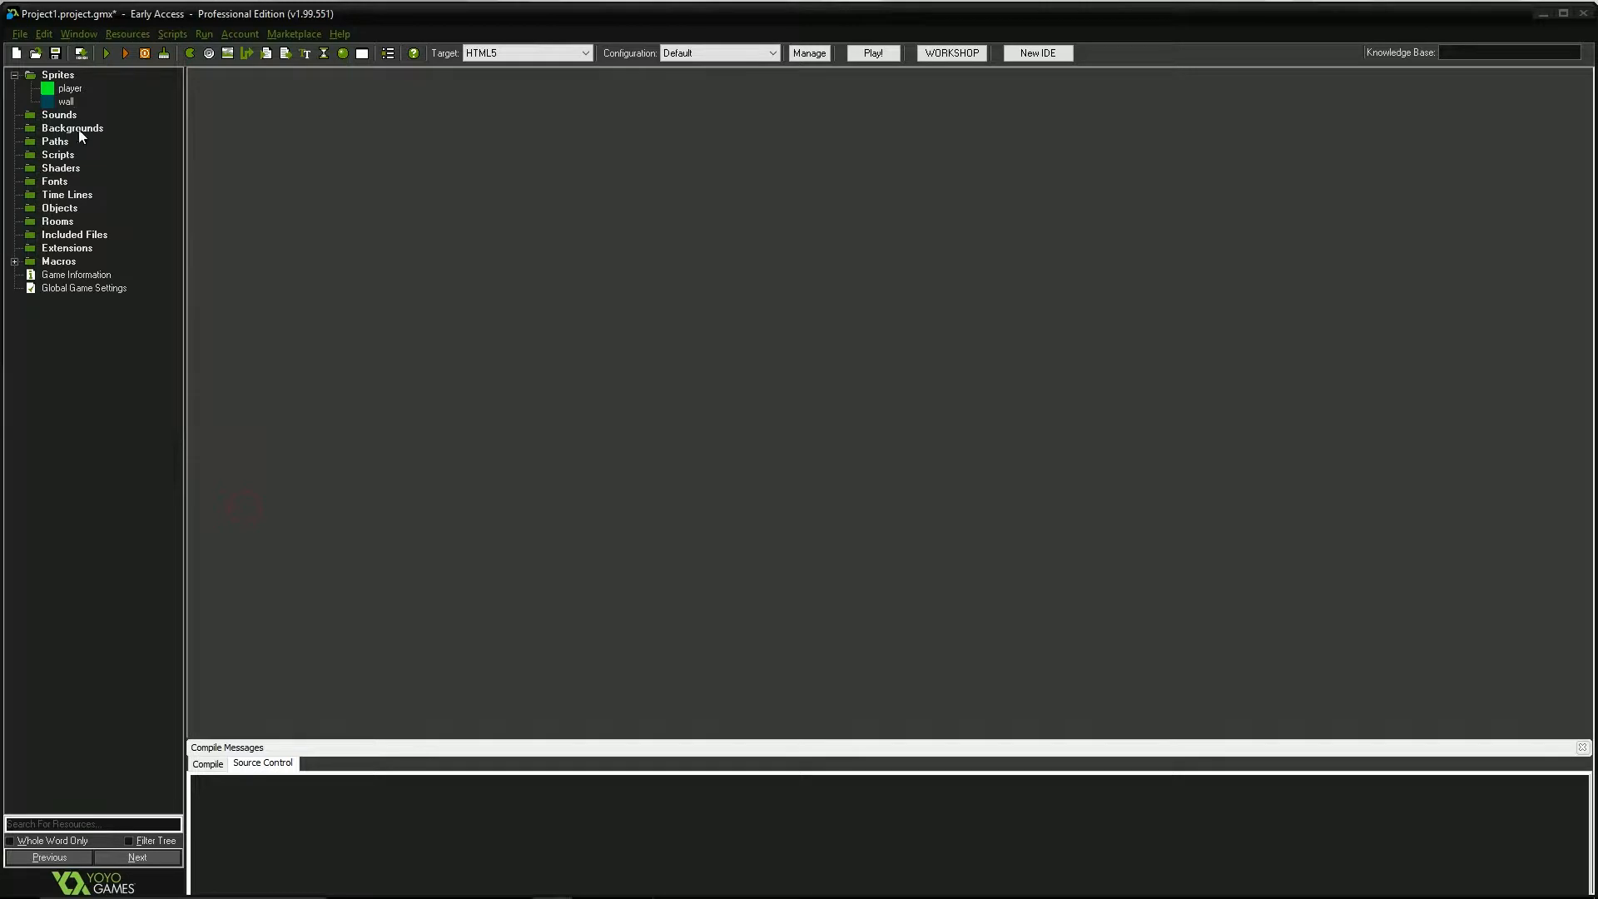
# Add a new object to the project's Objects.
pyautogui.click(57, 210)
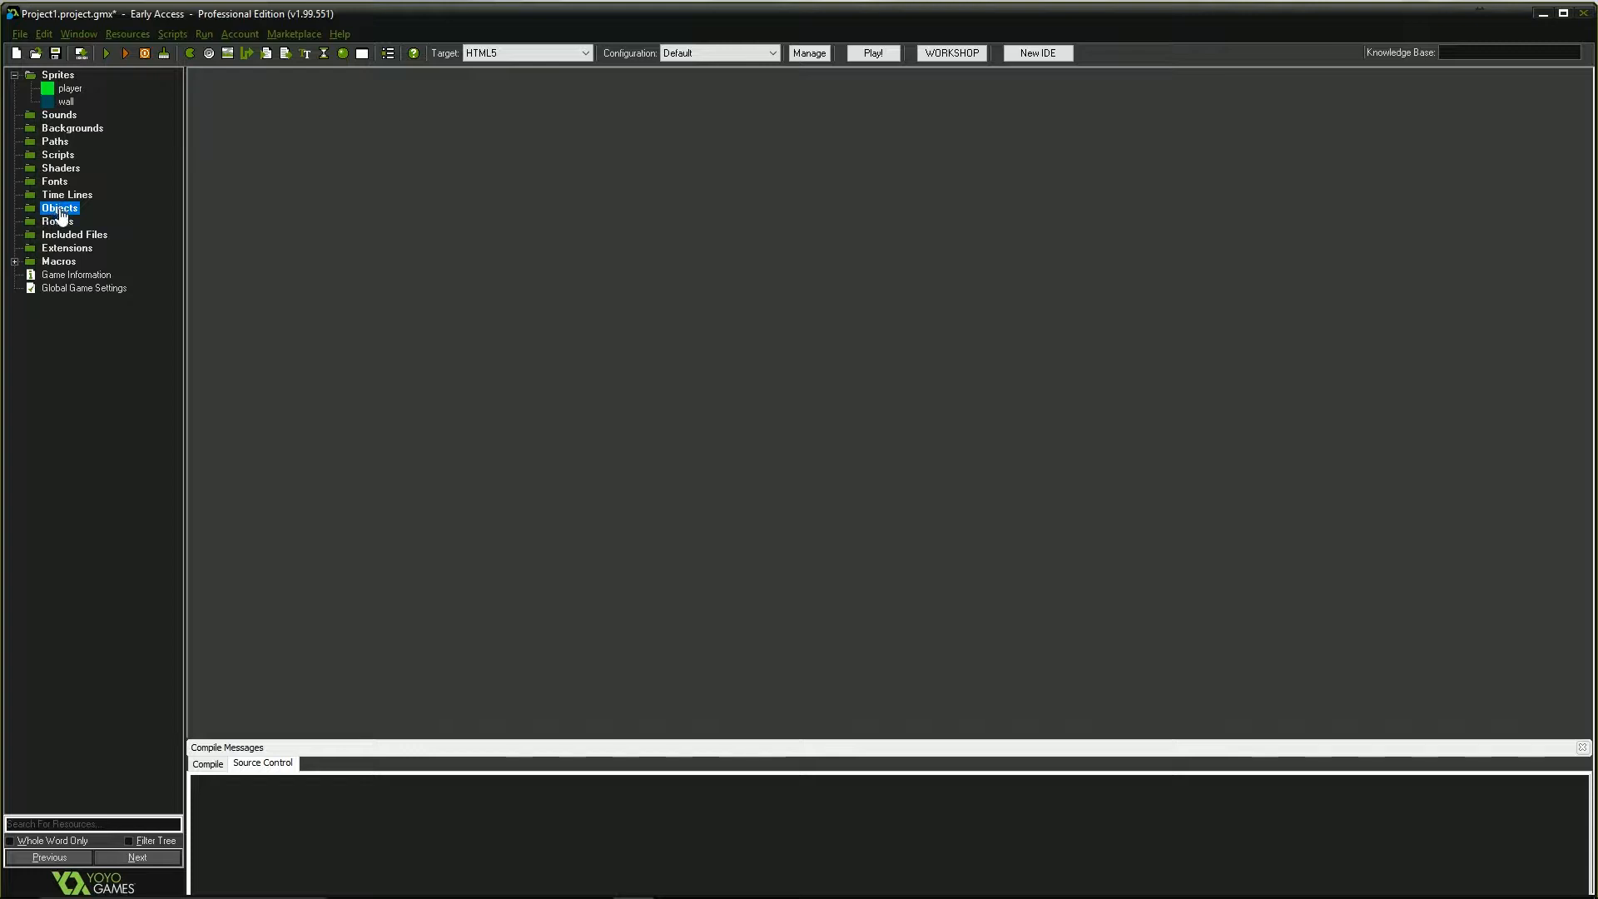
pyautogui.rightClick(52, 209)
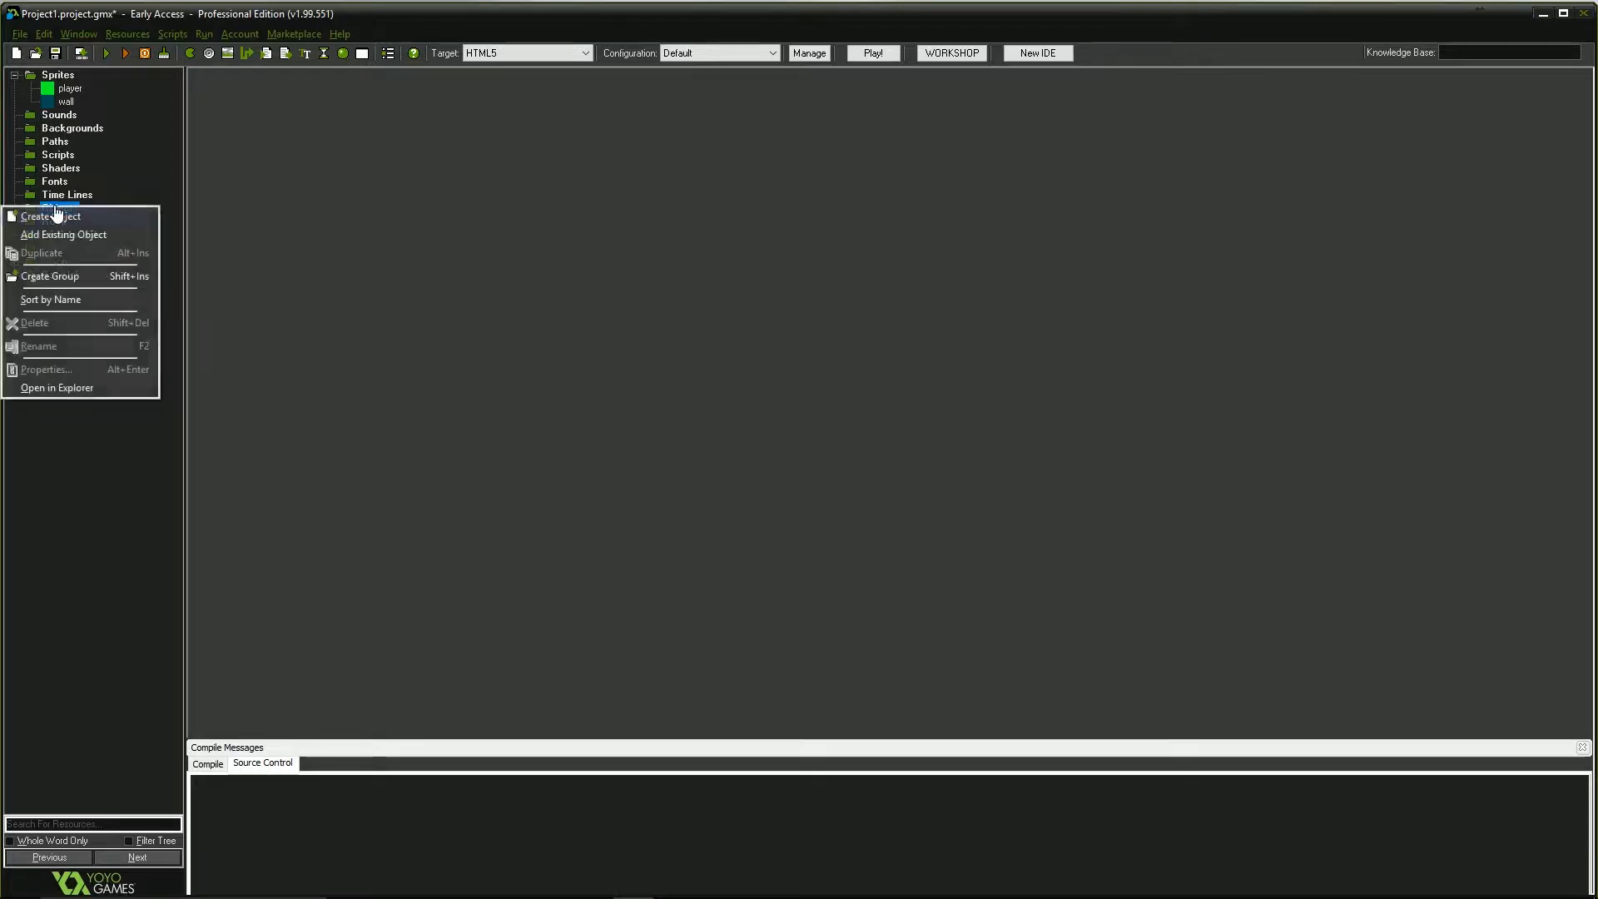
pyautogui.click(73, 302)
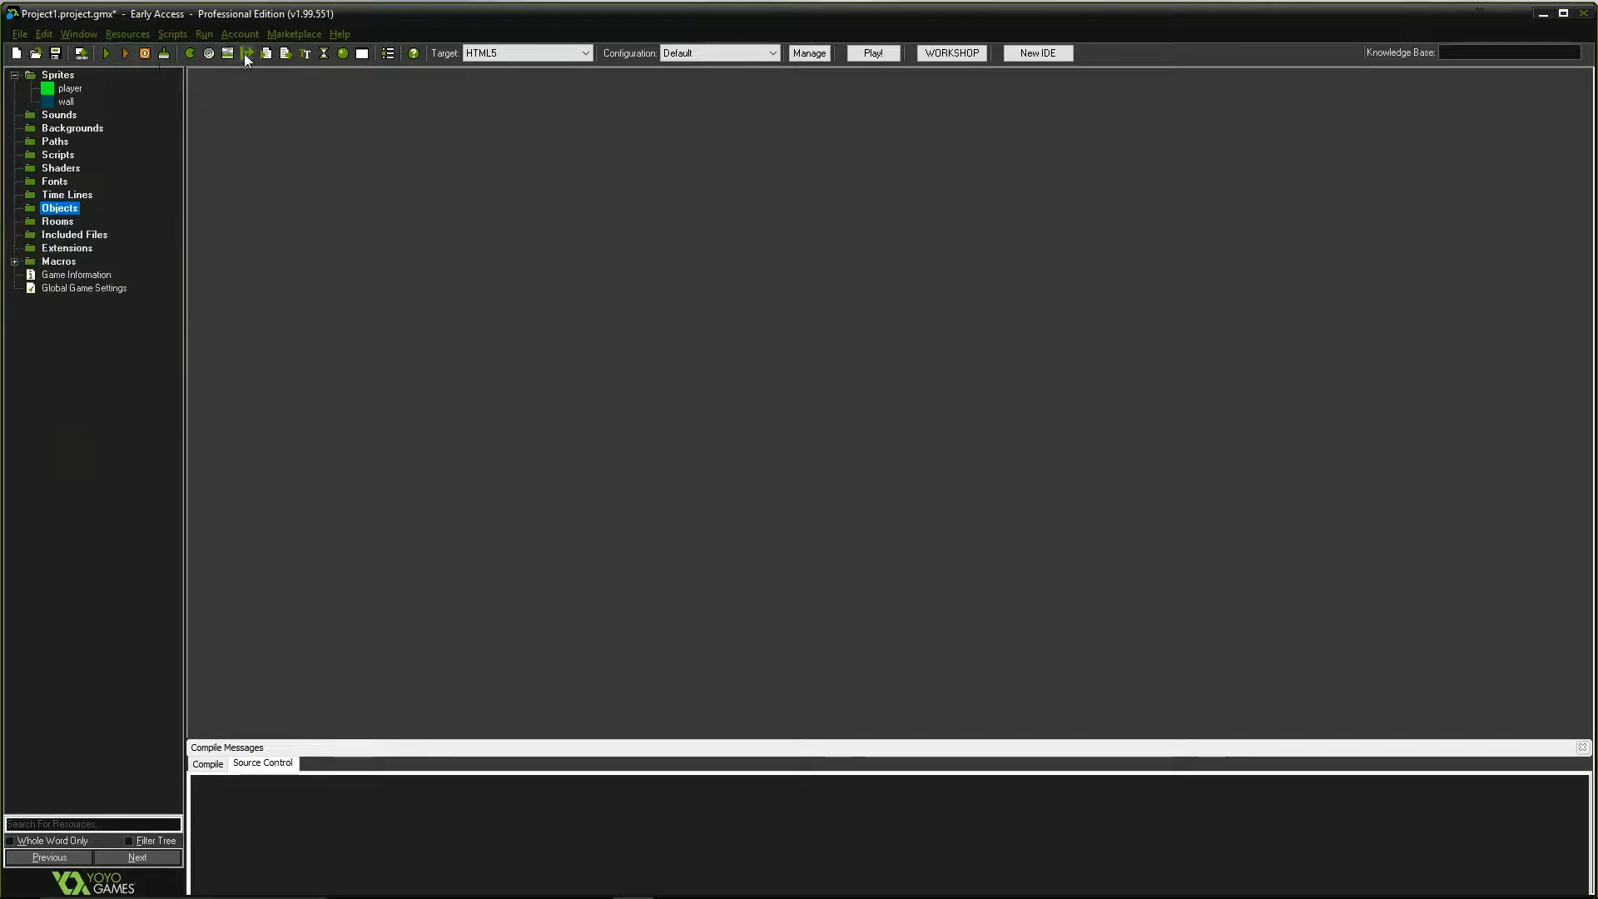
pyautogui.click(343, 53)
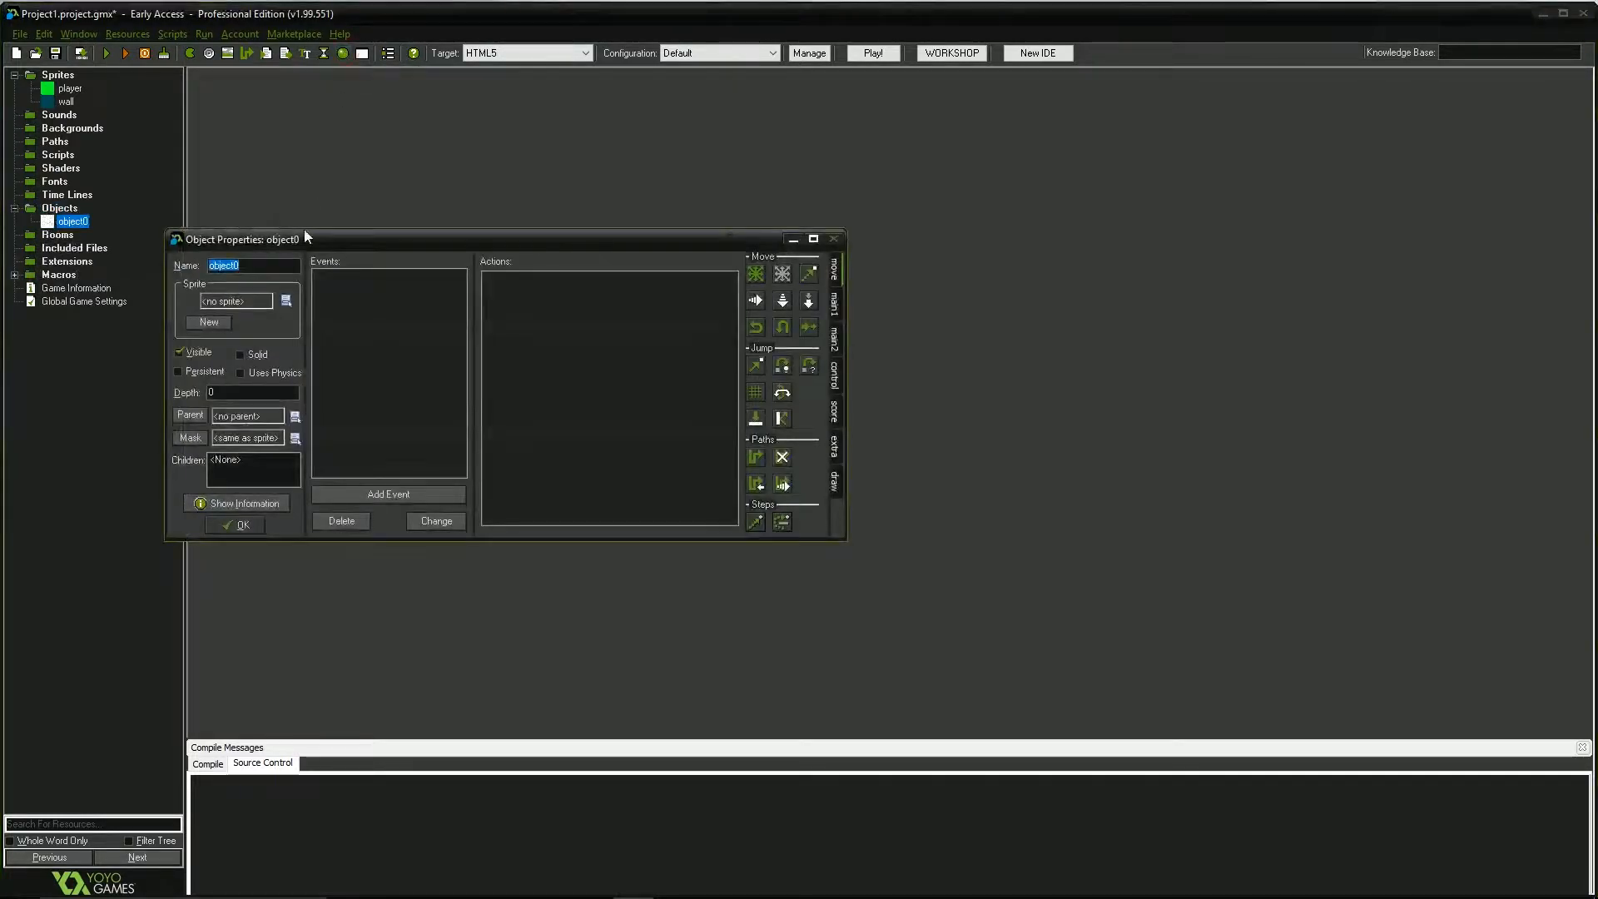
# Name the new object obj_player and assign the player sprite to it.
pyautogui.write('ob')
pyautogui.write('j_')
pyautogui.write('plyaer')
pyautogui.press('BackSpace')
pyautogui.press('BackSpace')
pyautogui.press('BackSpace')
pyautogui.write('ayer')
pyautogui.click(286, 300)
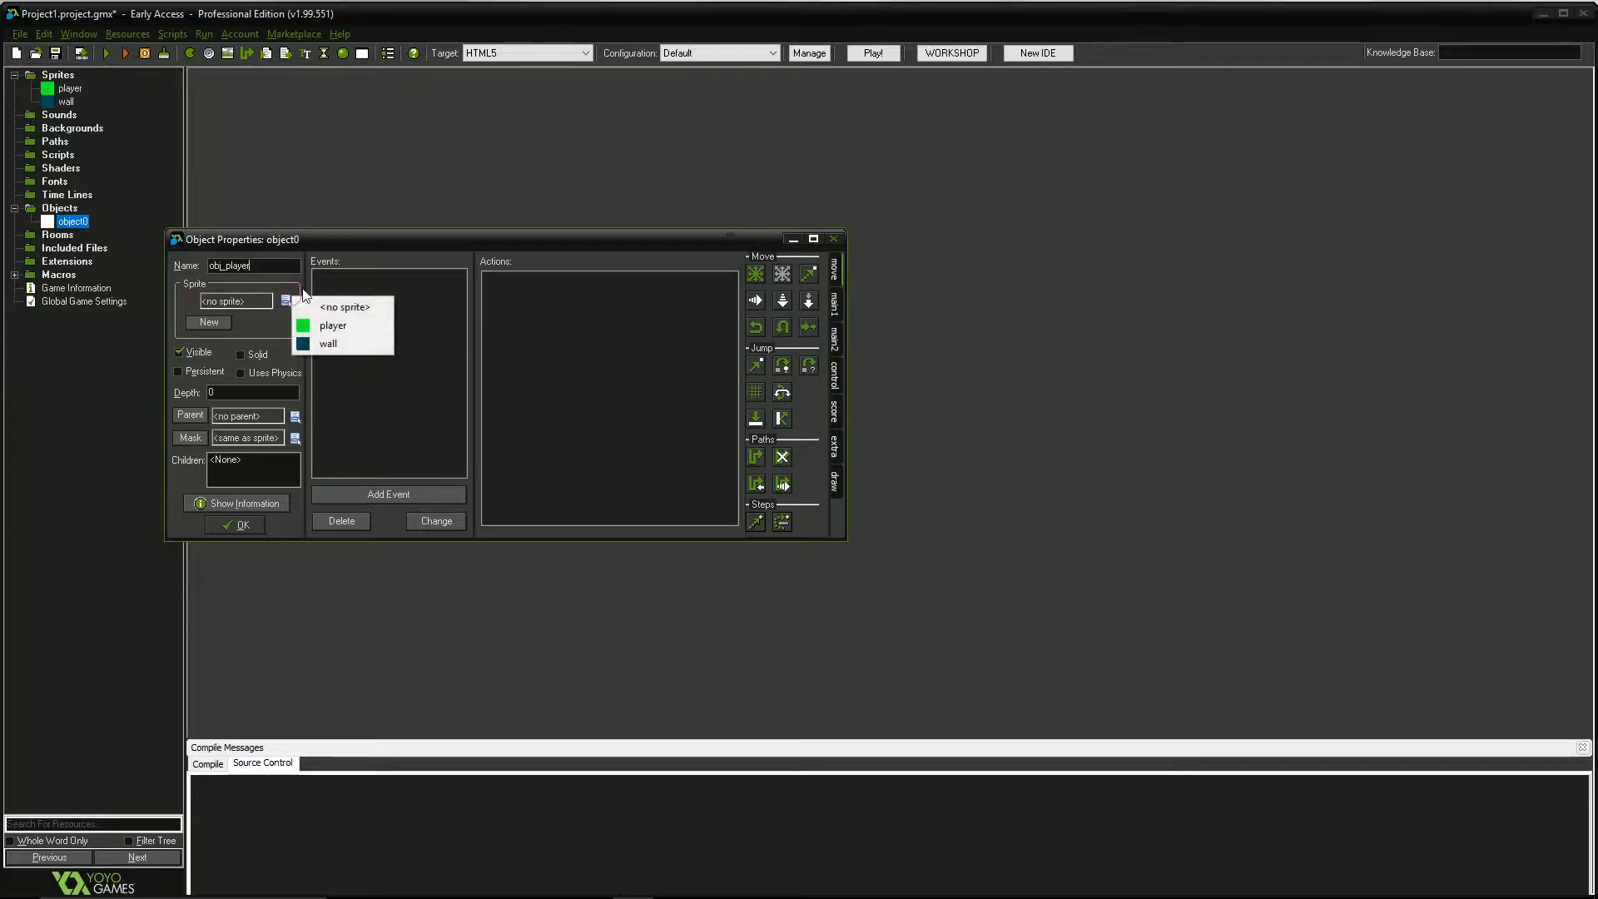
pyautogui.click(342, 327)
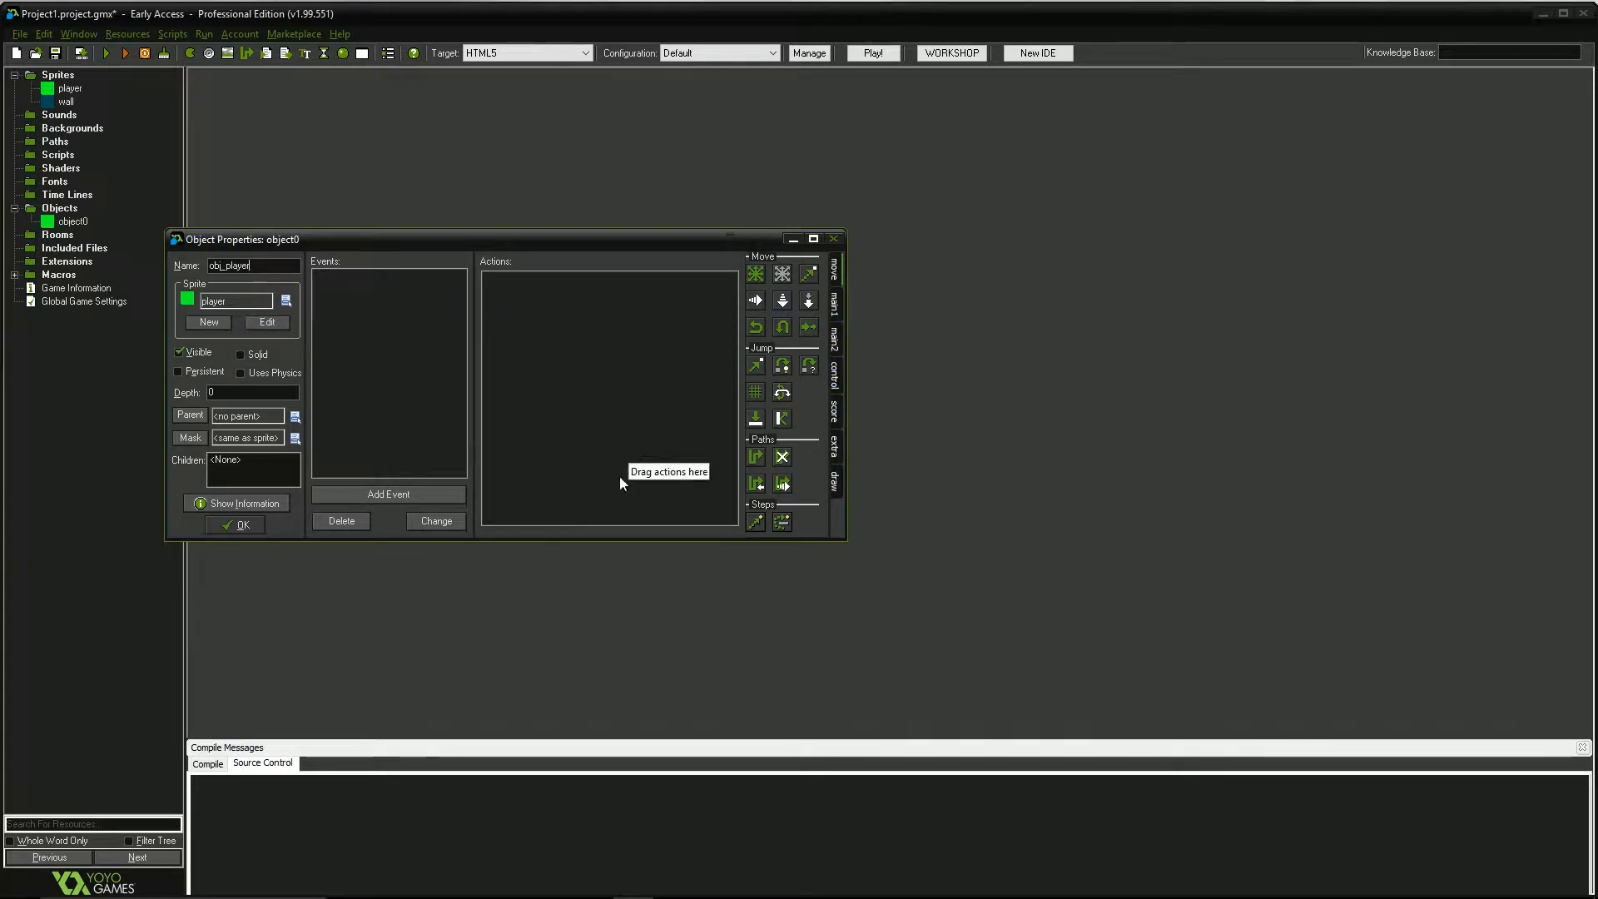
# Open the event chooser for the player object and examine its Keyboard, Mouse, Key Press and Key Release options.
pyautogui.click(386, 494)
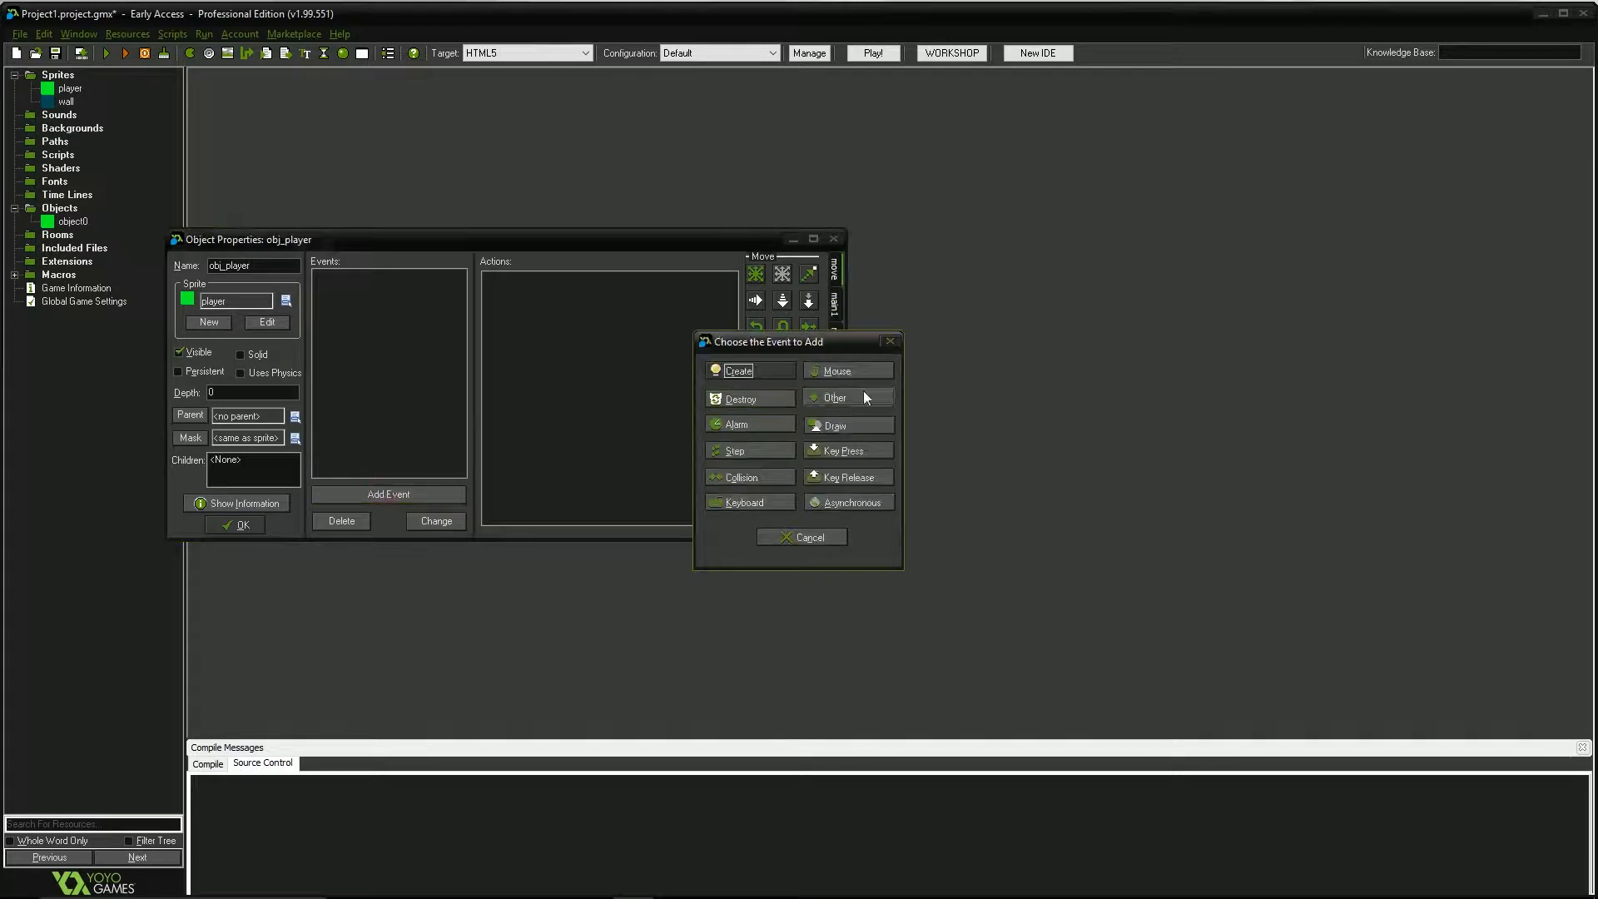
pyautogui.moveTo(793, 343); pyautogui.dragTo(684, 313)
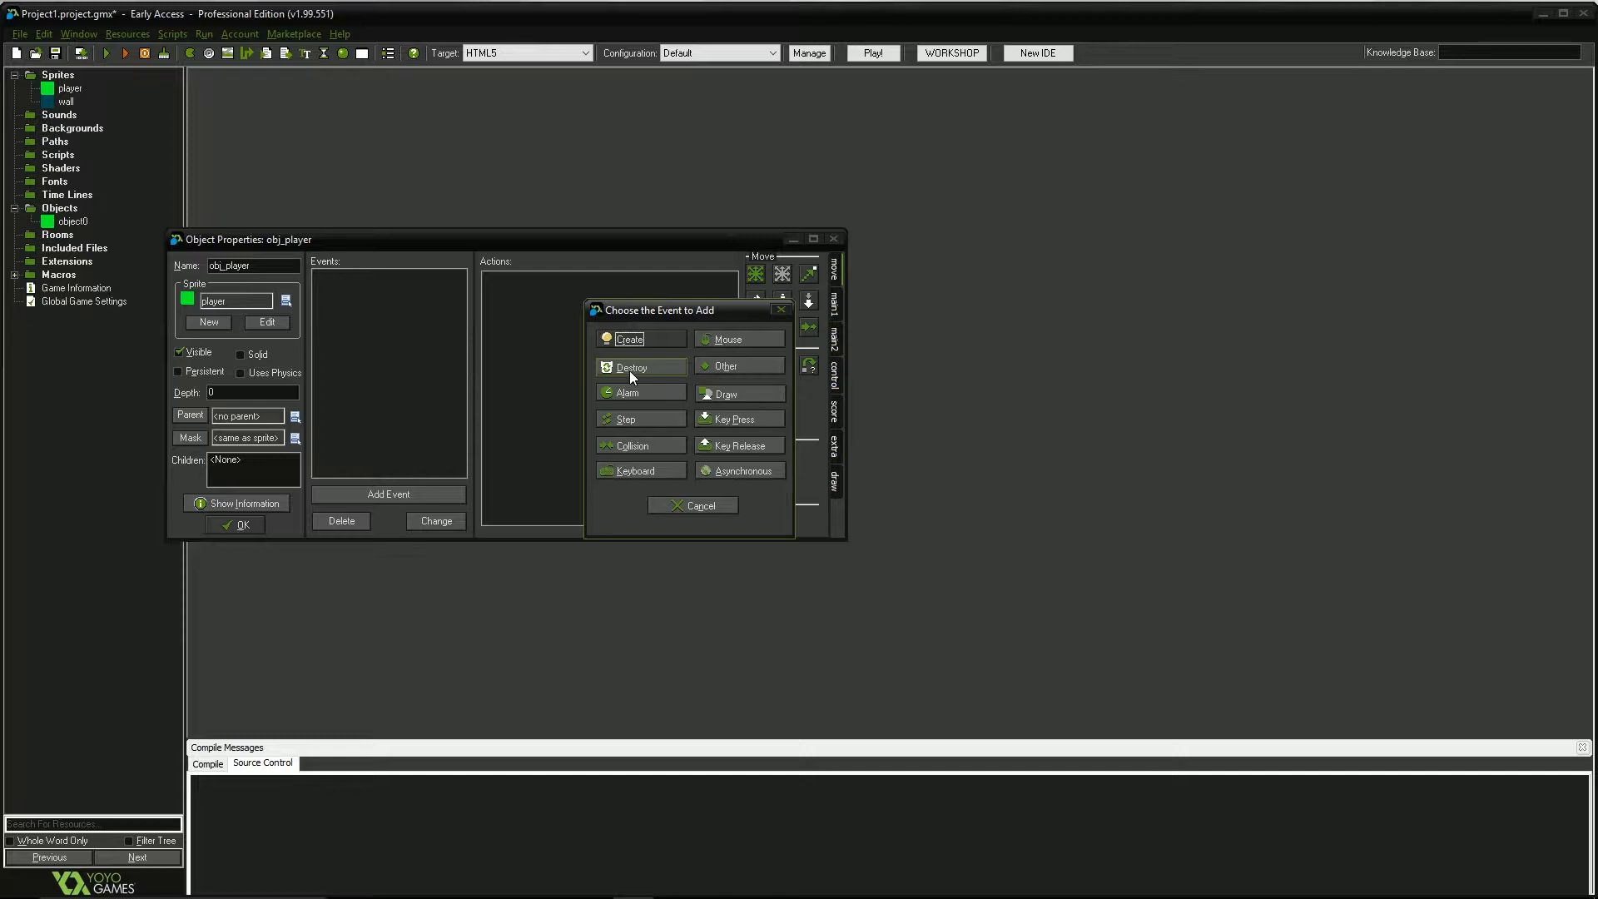
pyautogui.click(652, 469)
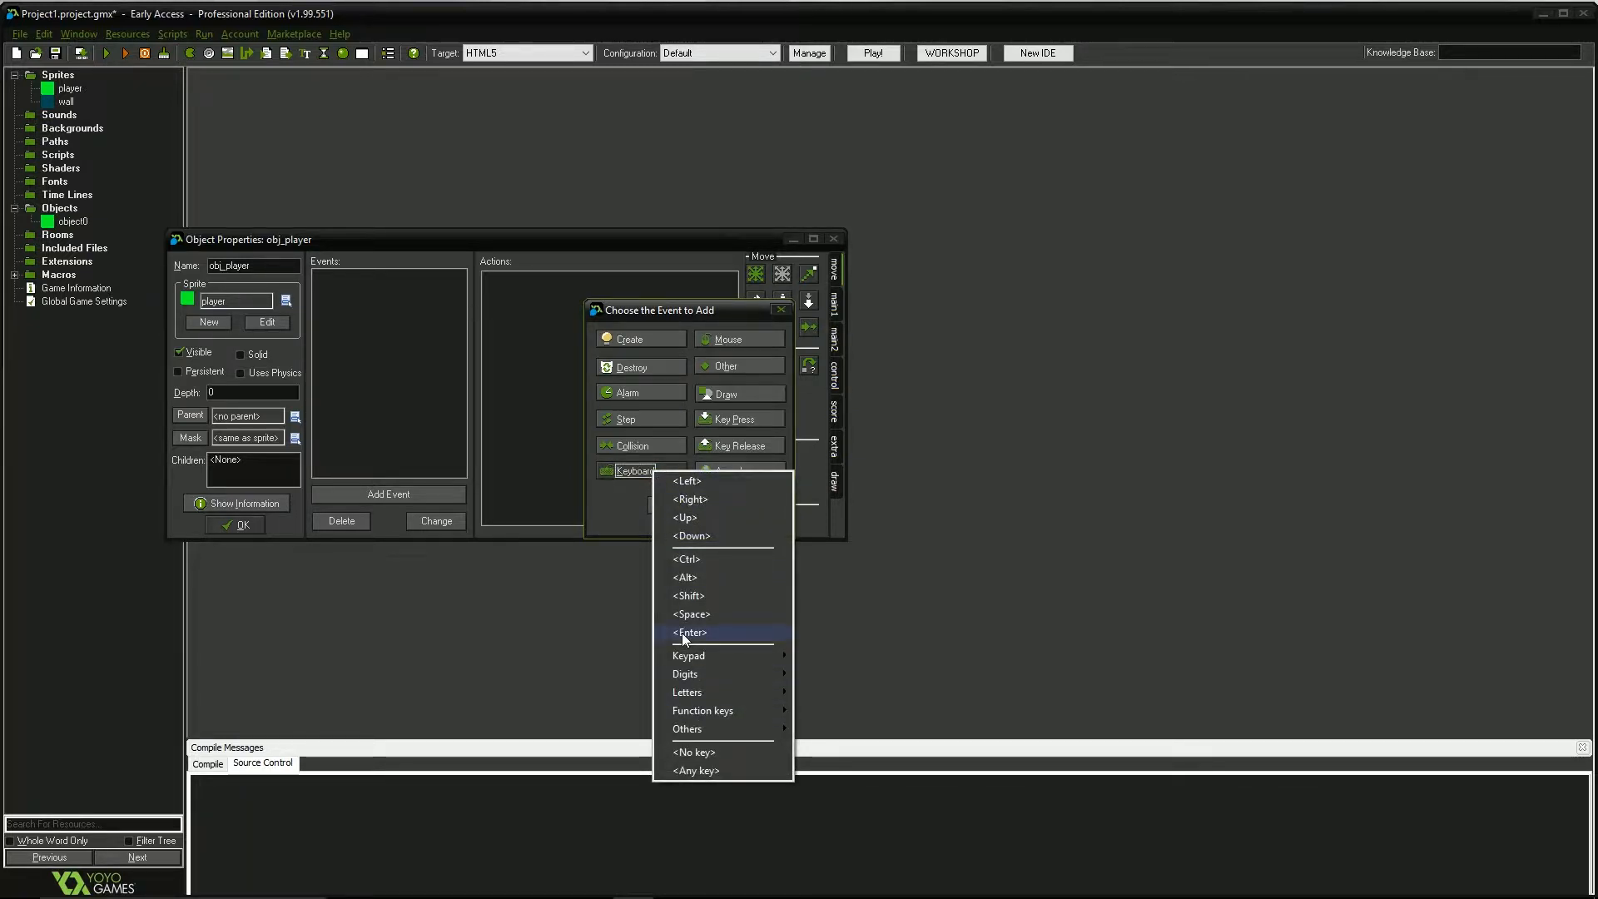
pyautogui.click(722, 336)
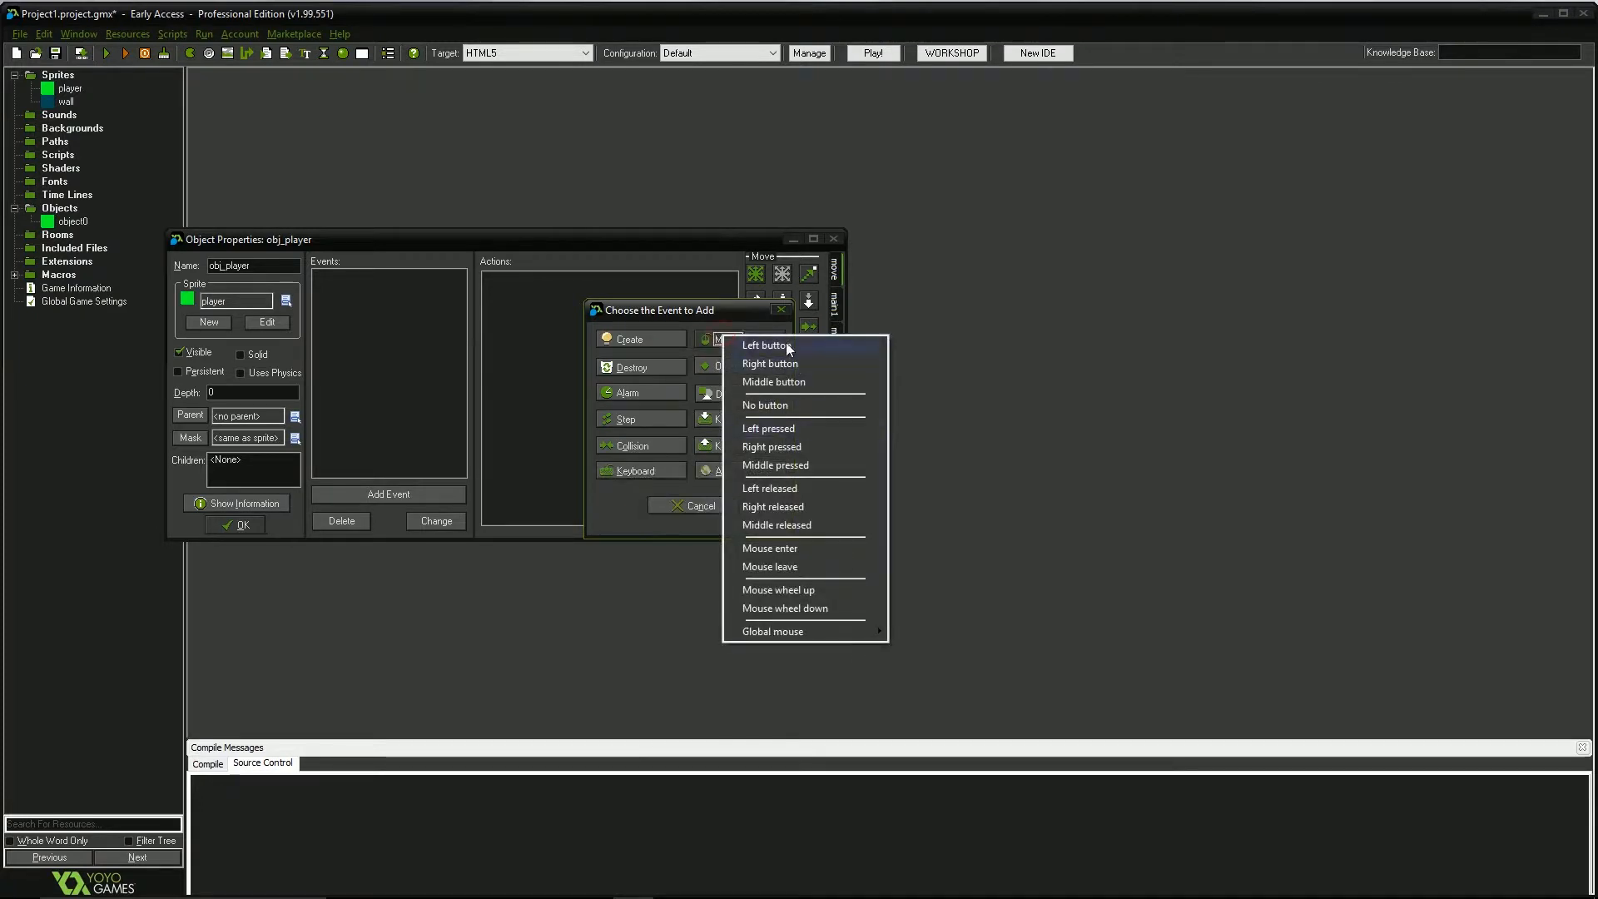
pyautogui.click(613, 529)
pyautogui.click(739, 422)
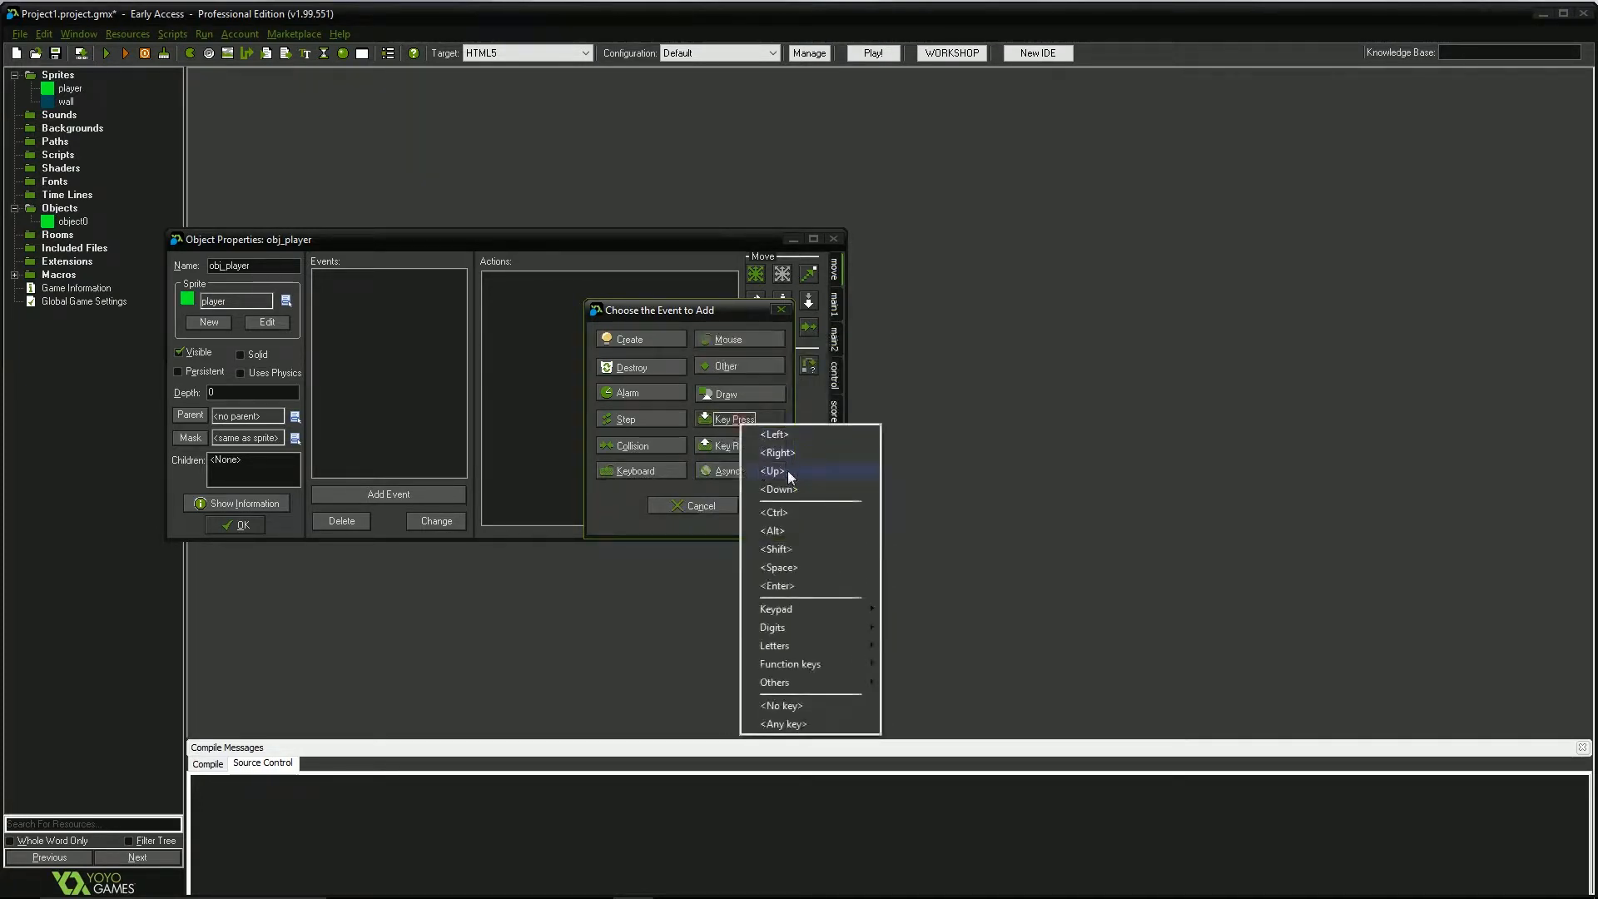
pyautogui.click(642, 551)
pyautogui.click(714, 448)
pyautogui.click(606, 492)
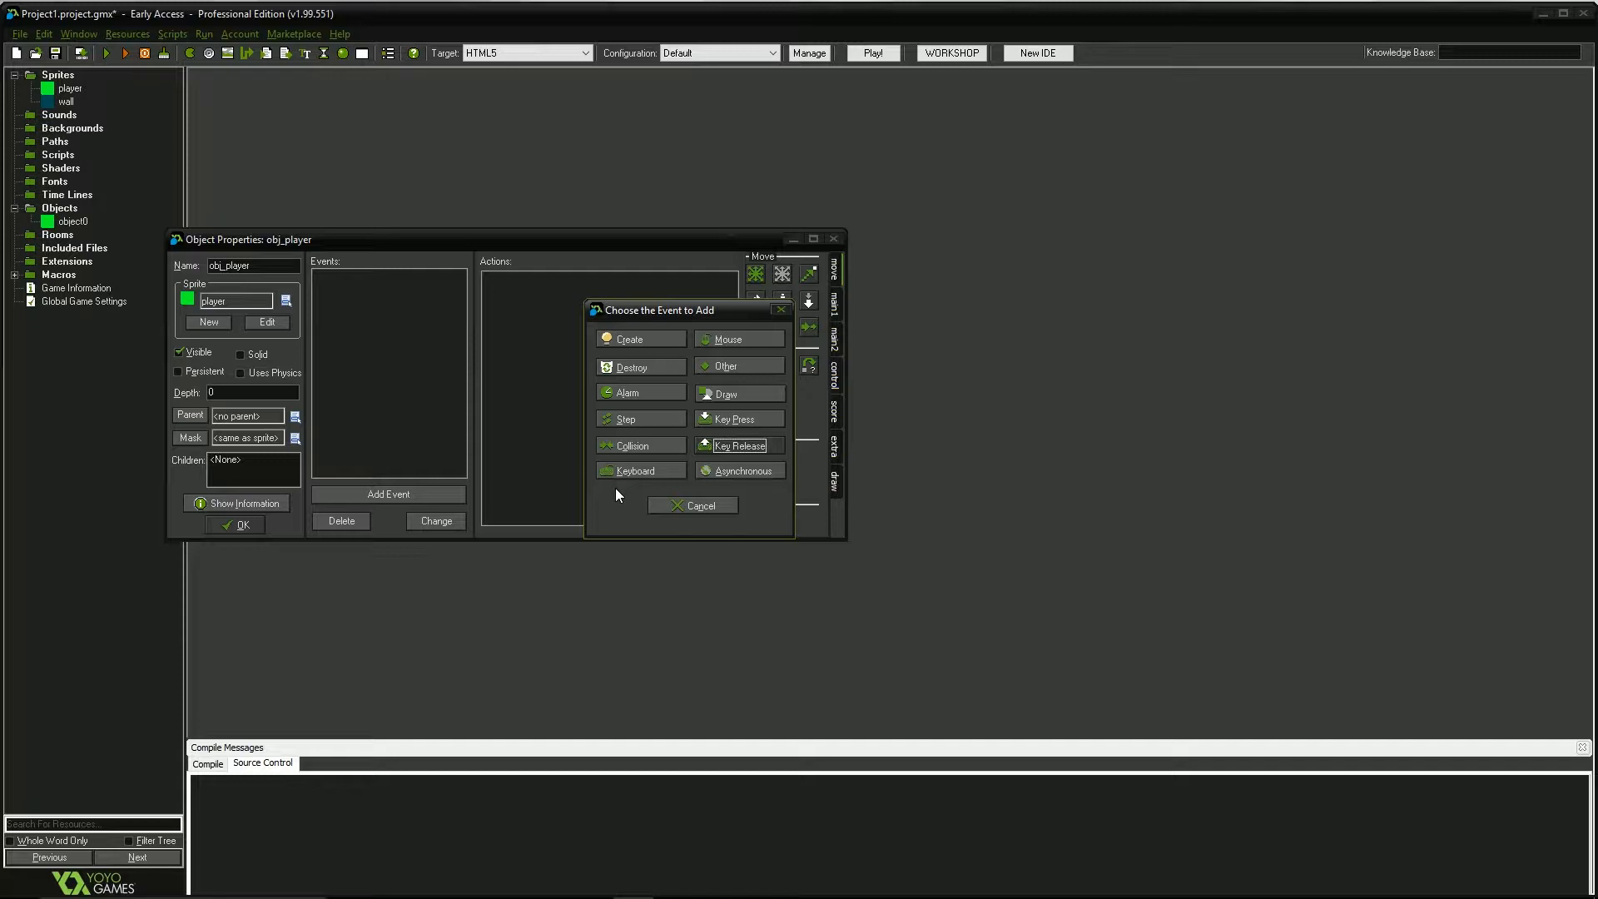
# Add a Key Press event for the <Left> key to the player object.
pyautogui.click(723, 418)
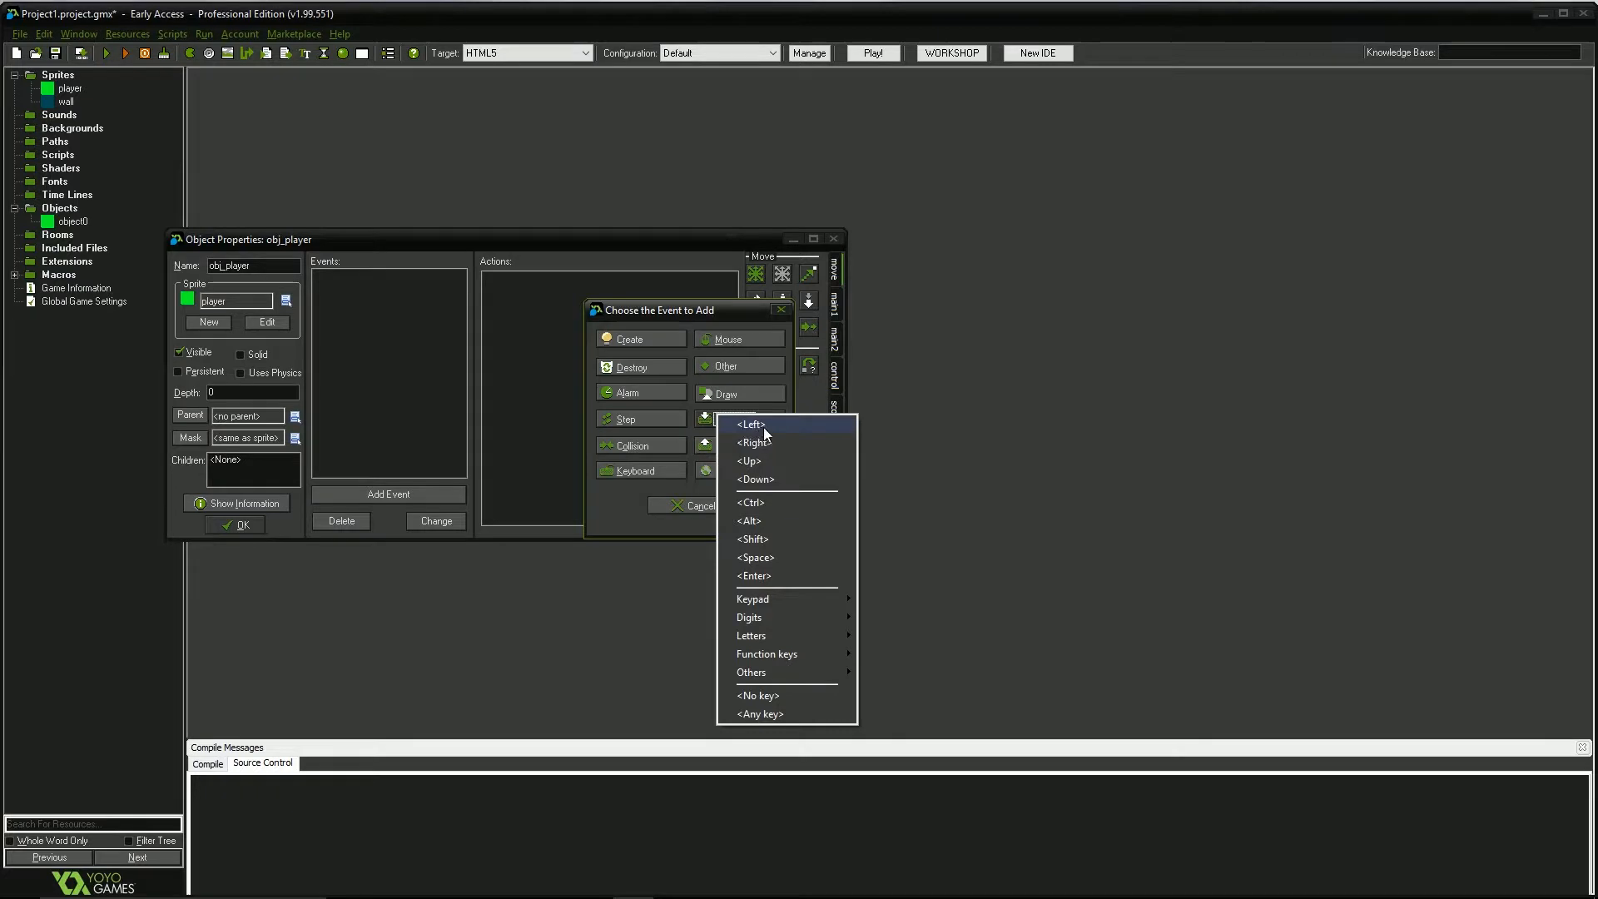
pyautogui.click(752, 425)
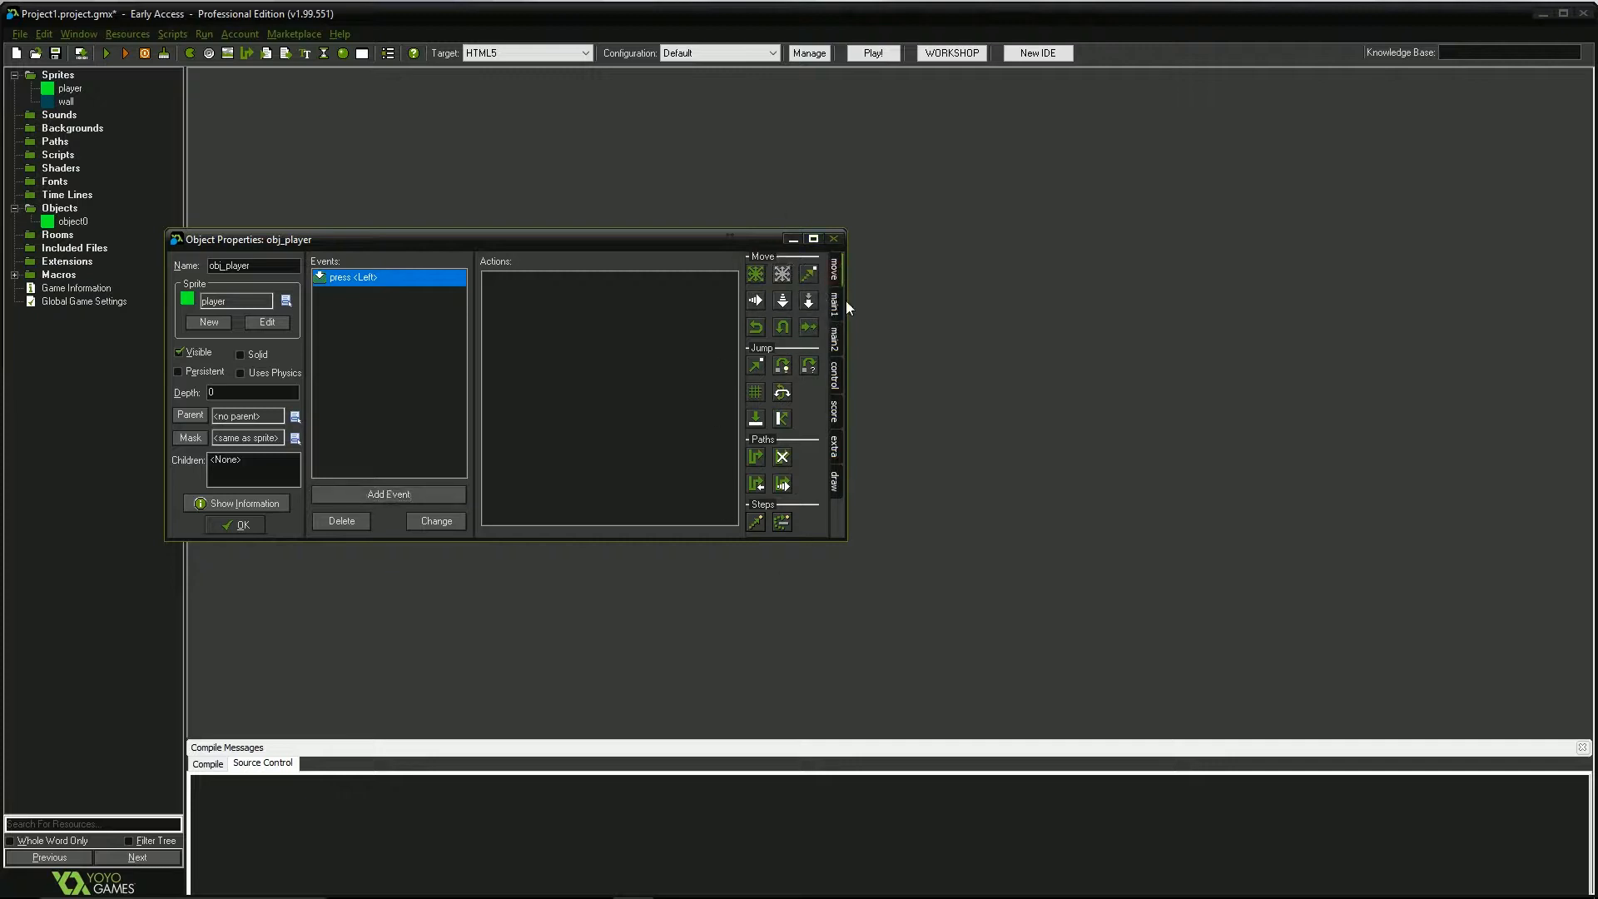
# Look through the action categories available for the player's Left key-press event, including timing, control, score, drawing and movement.
pyautogui.click(835, 337)
pyautogui.click(835, 379)
pyautogui.click(839, 412)
pyautogui.click(840, 448)
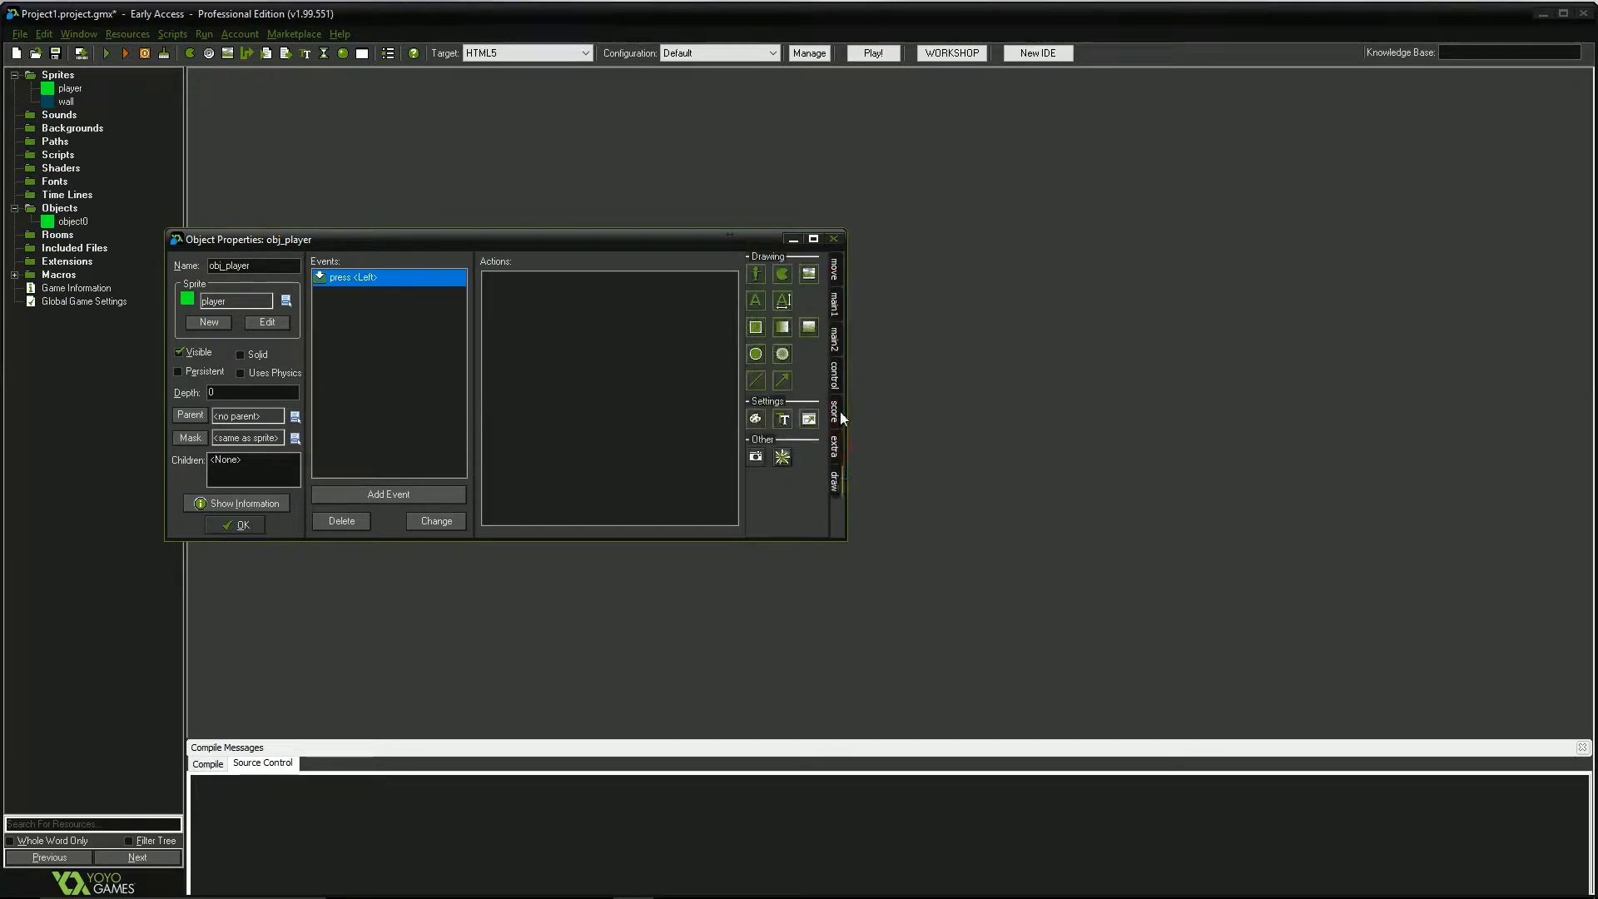
pyautogui.click(835, 268)
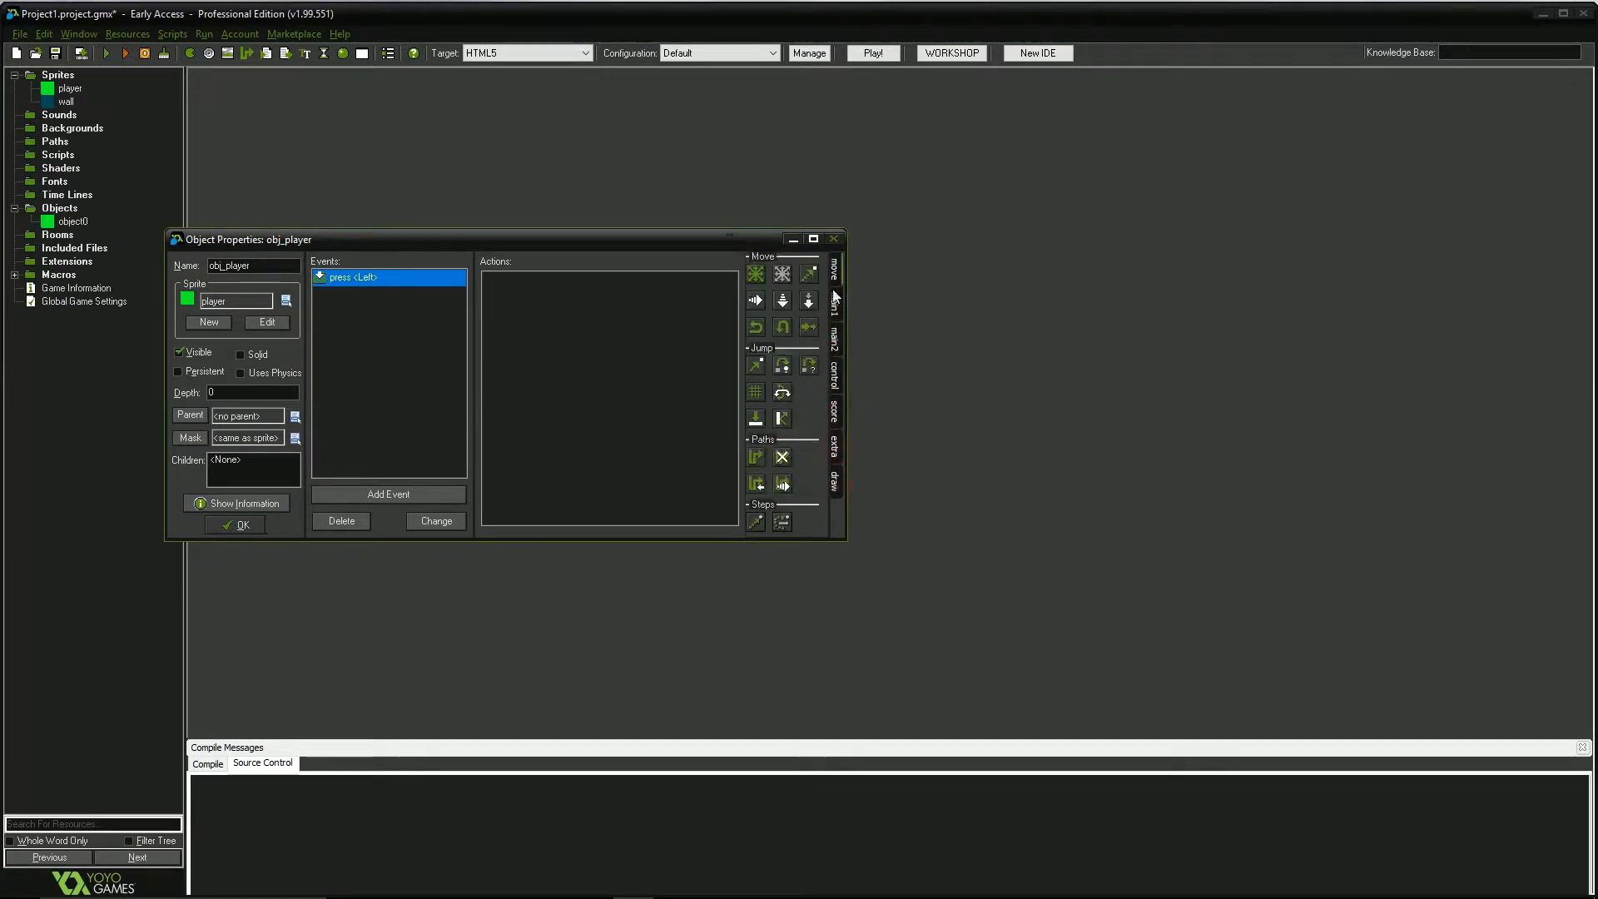
pyautogui.click(834, 340)
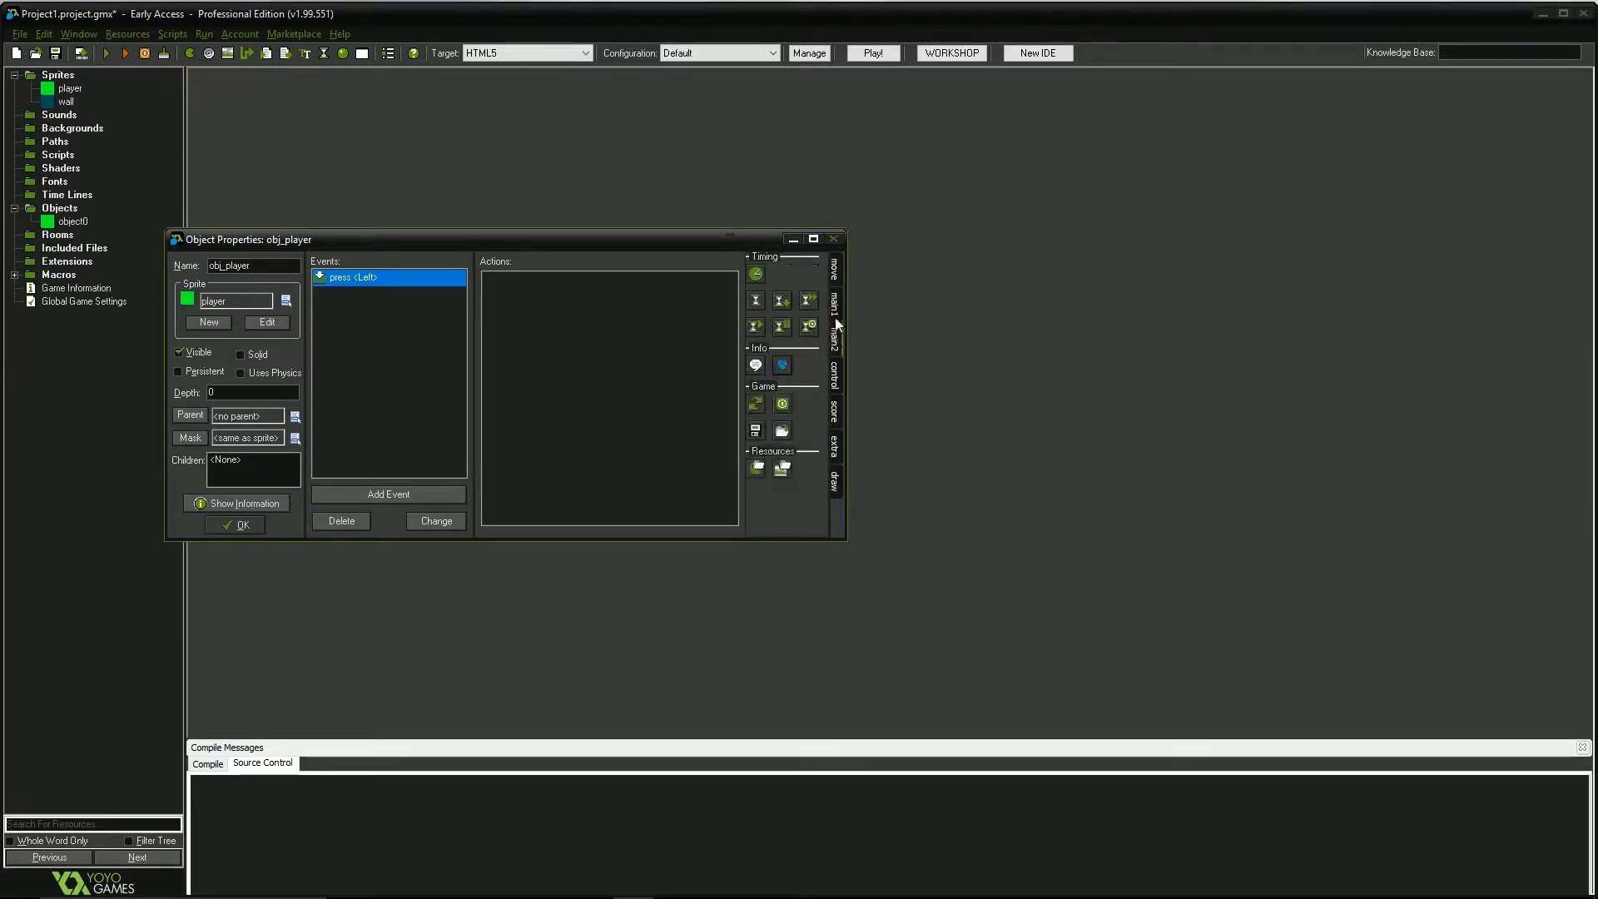
pyautogui.click(835, 277)
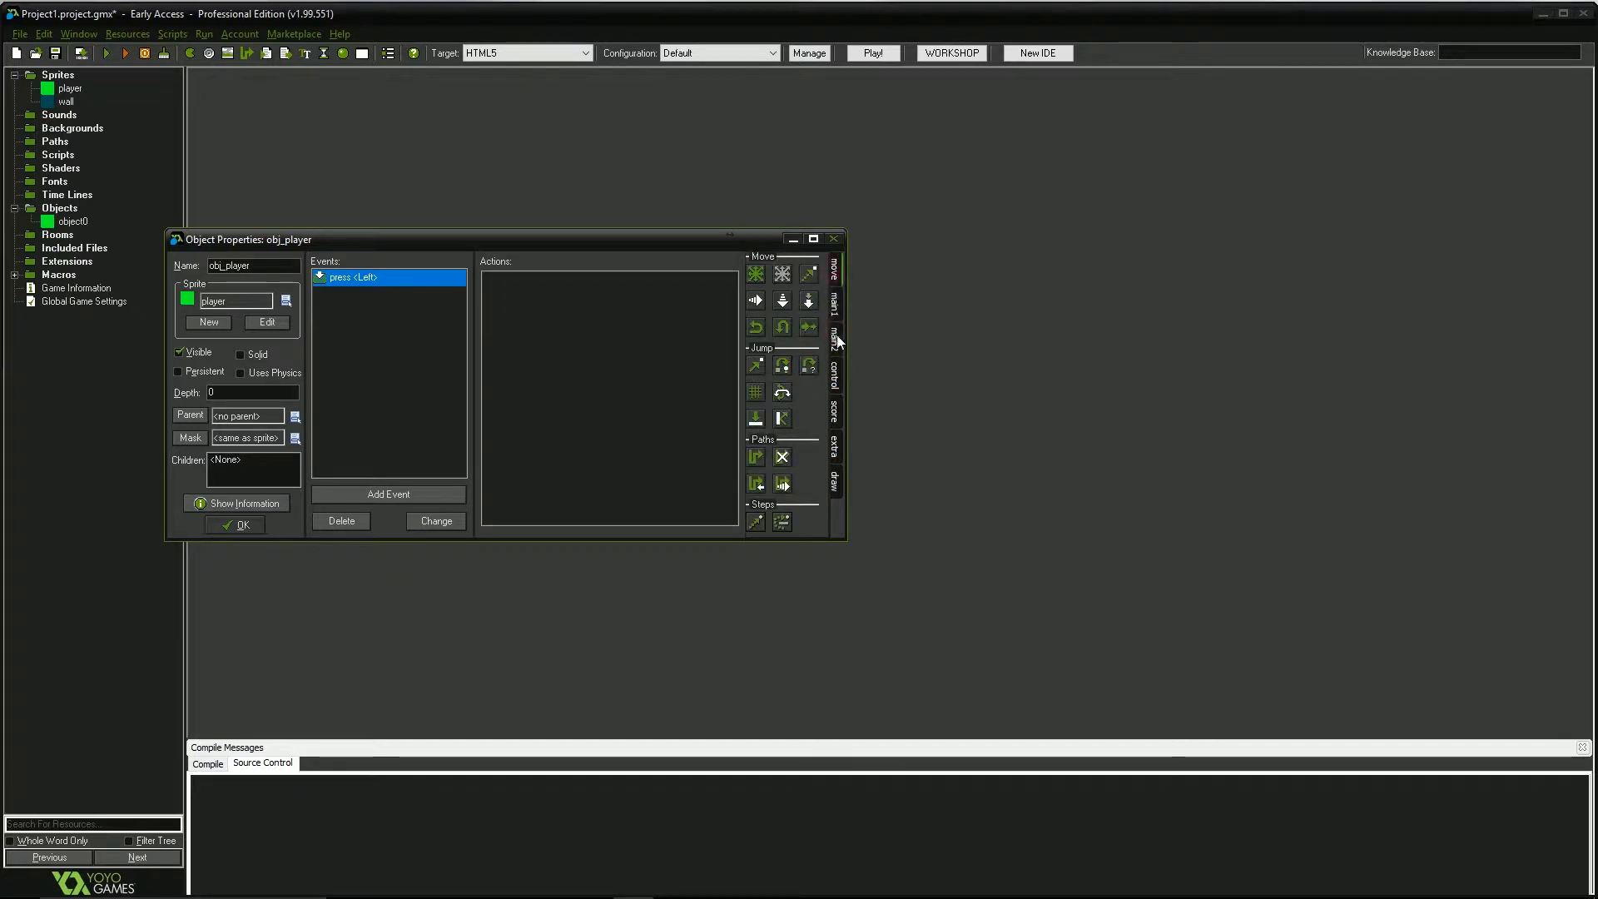
# Add an empty code action to the Left key-press event and delete it again.
pyautogui.click(838, 371)
pyautogui.moveTo(756, 431); pyautogui.dragTo(657, 383)
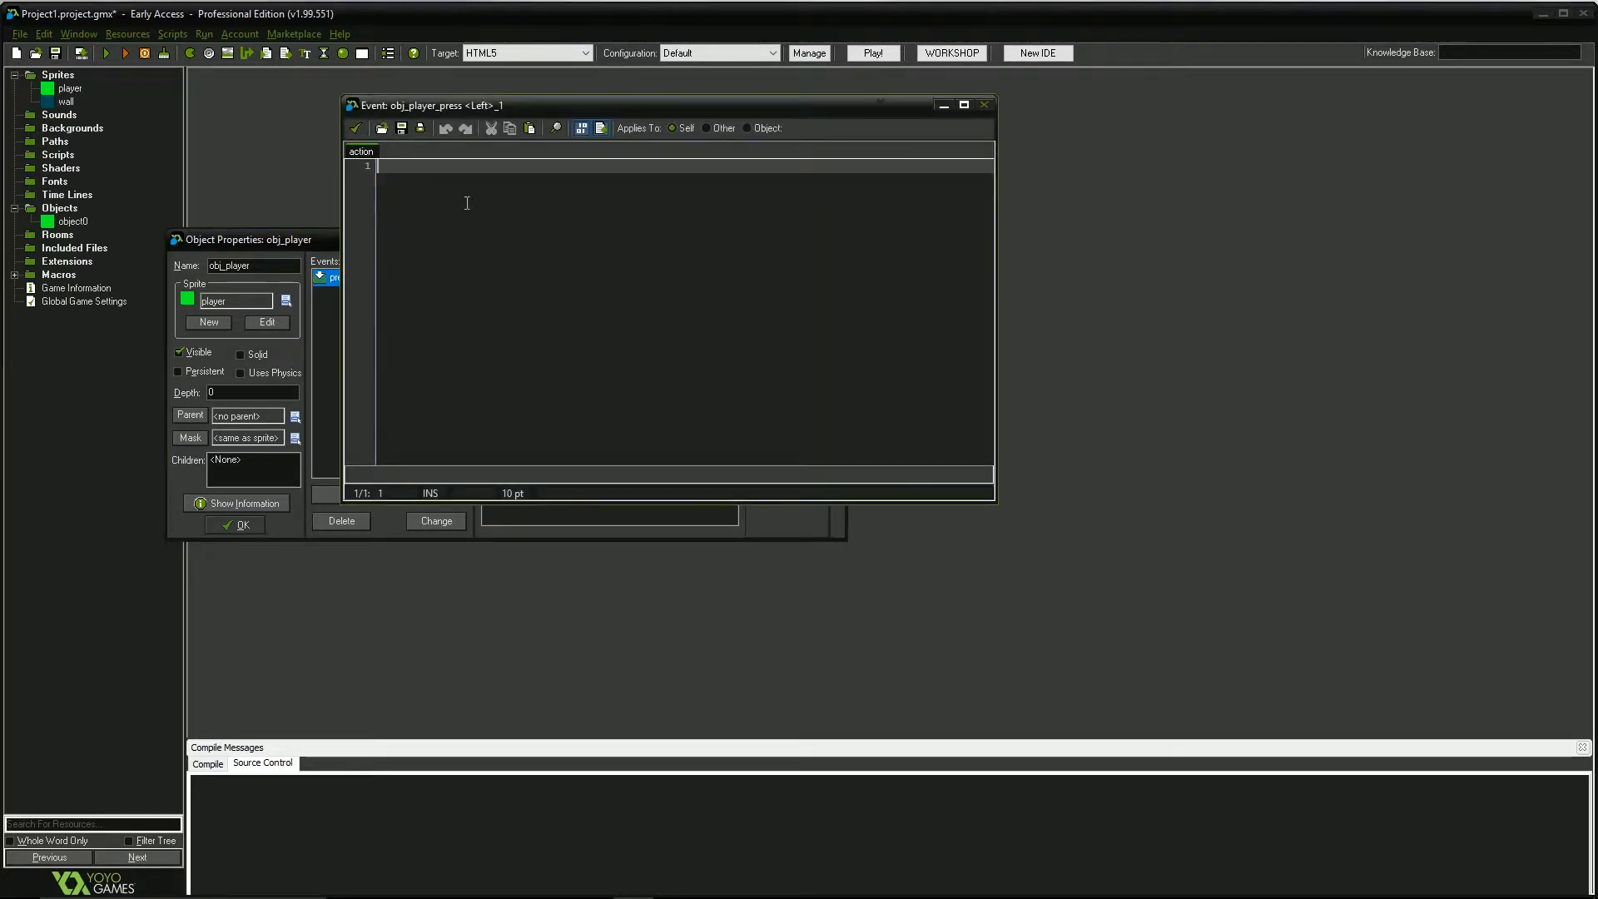
pyautogui.click(356, 128)
pyautogui.rightClick(550, 278)
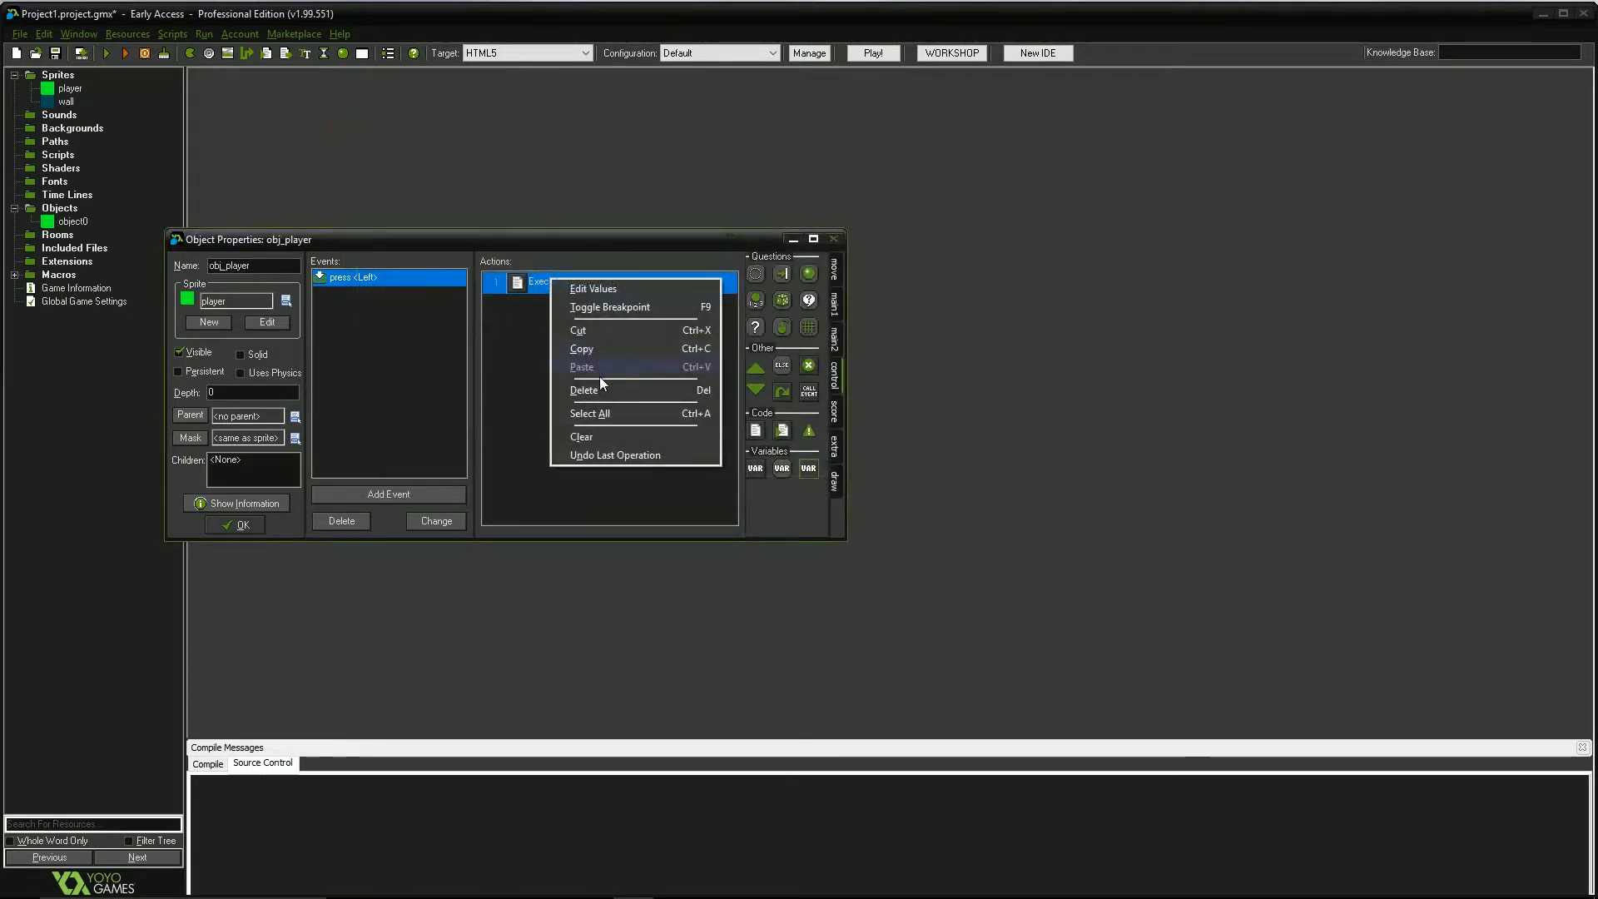
pyautogui.click(599, 385)
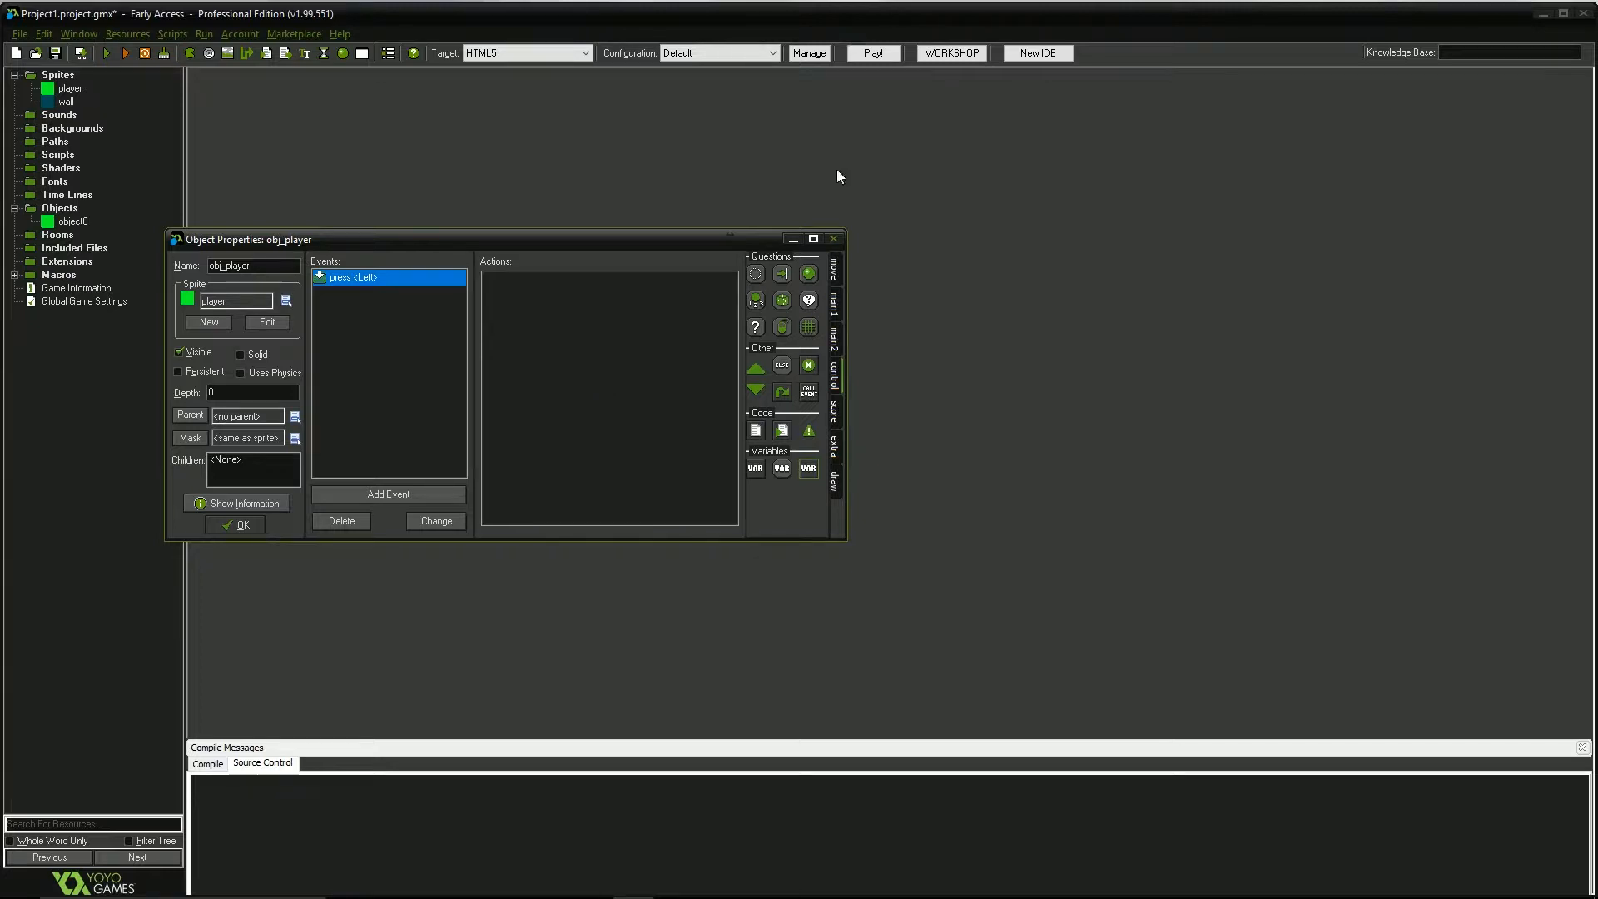
# Add a Move Fixed action to the Left key-press event, with direction left and speed 10, applied to Self.
pyautogui.click(835, 277)
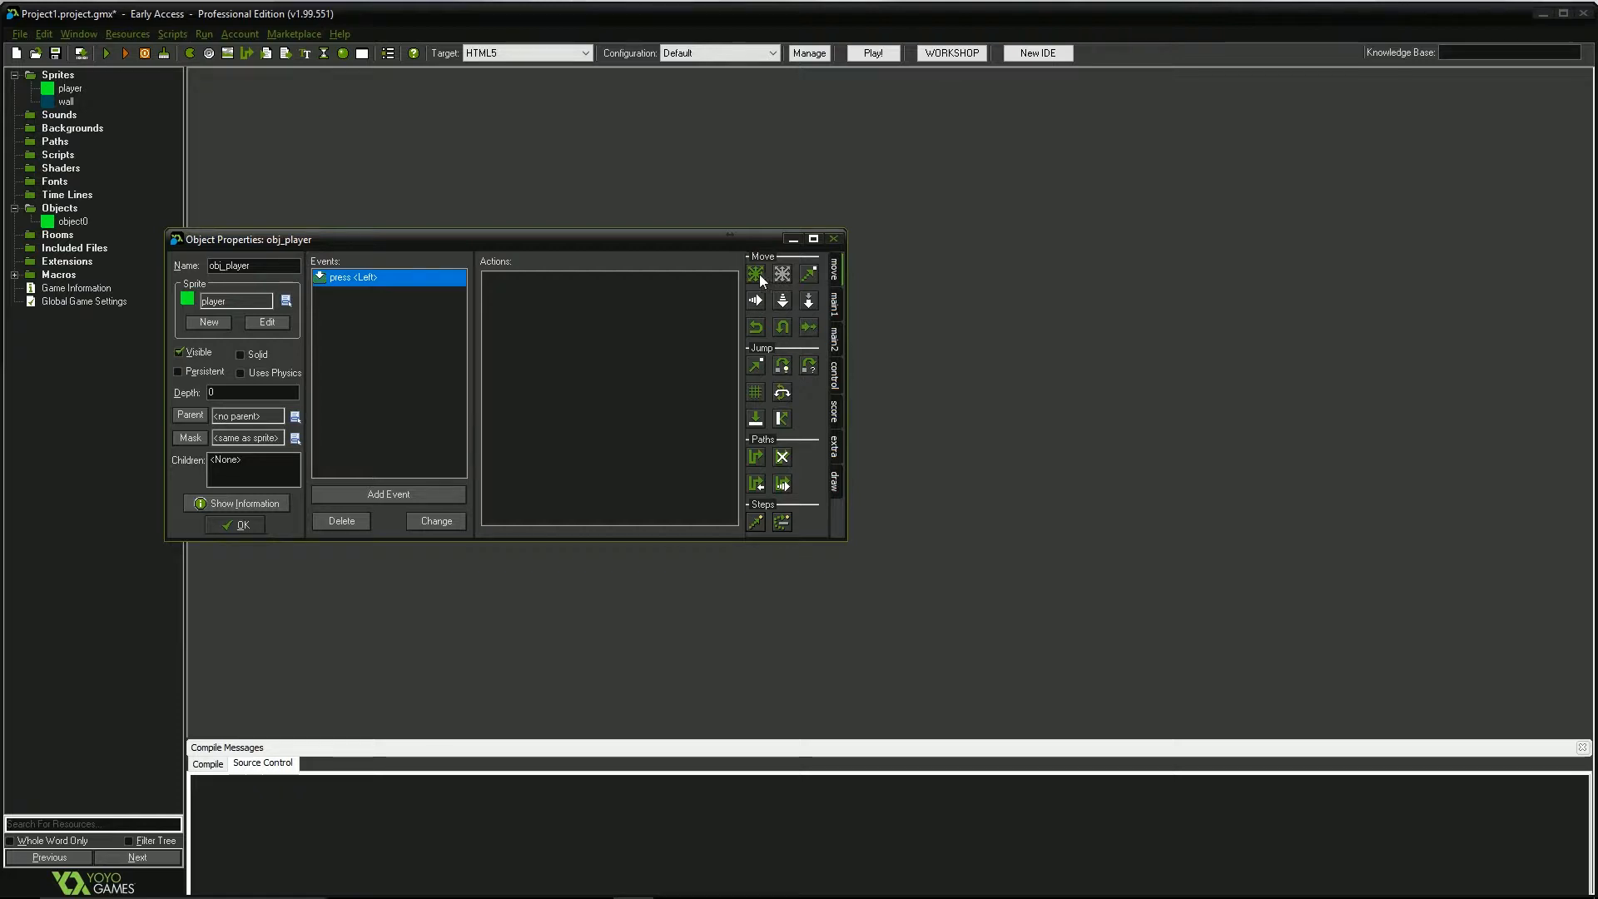
pyautogui.moveTo(758, 280); pyautogui.dragTo(632, 307)
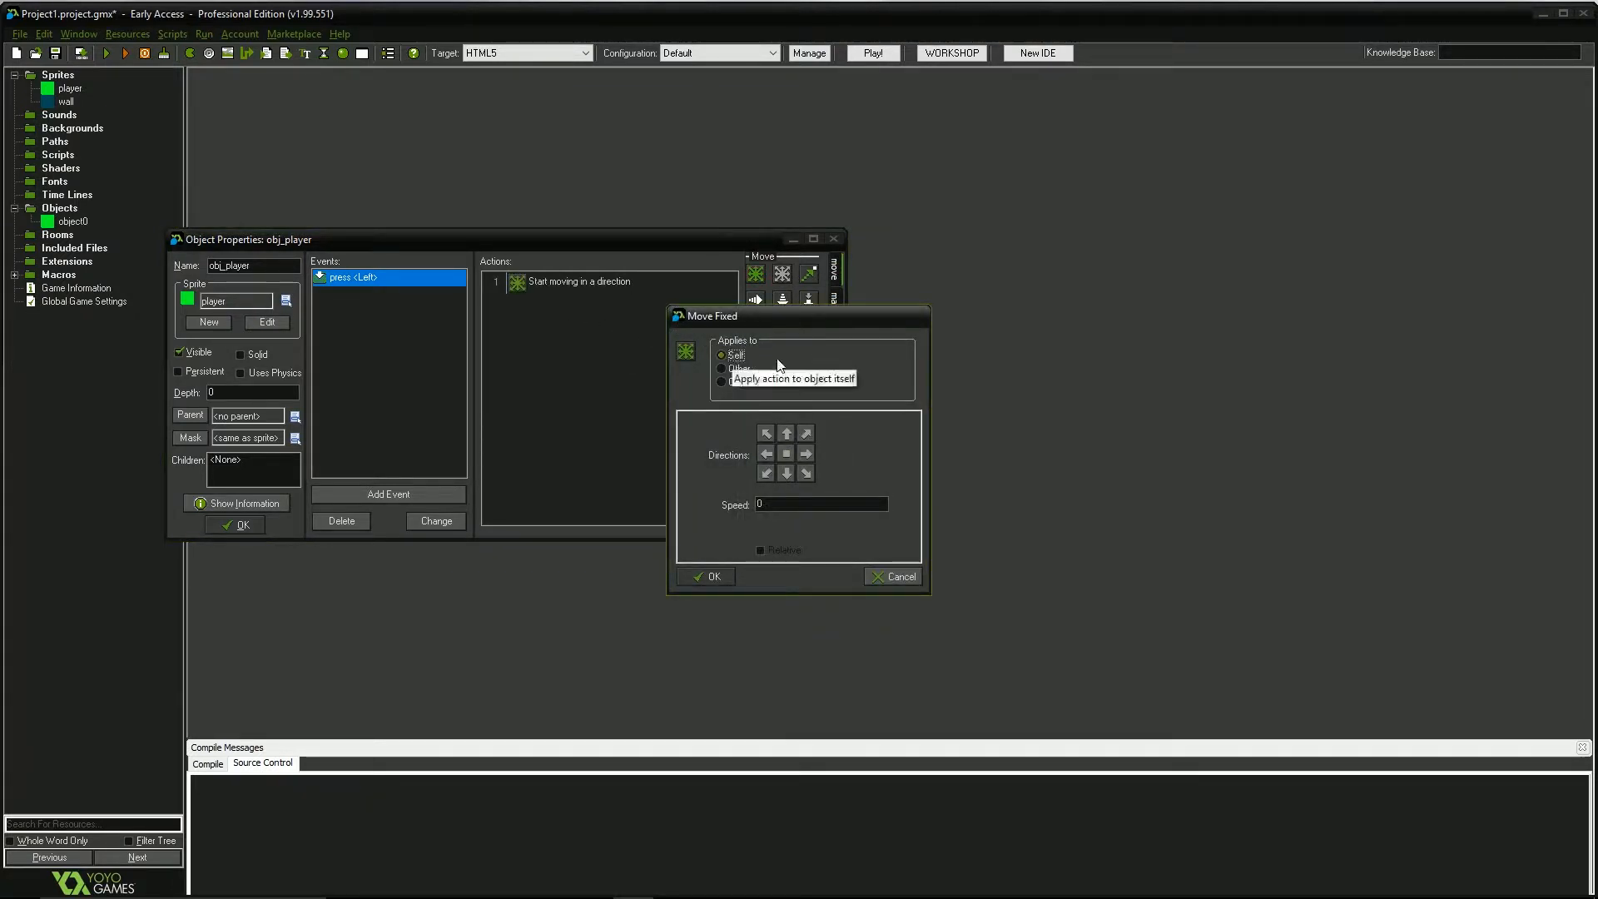
pyautogui.click(766, 454)
pyautogui.moveTo(785, 504); pyautogui.dragTo(715, 517)
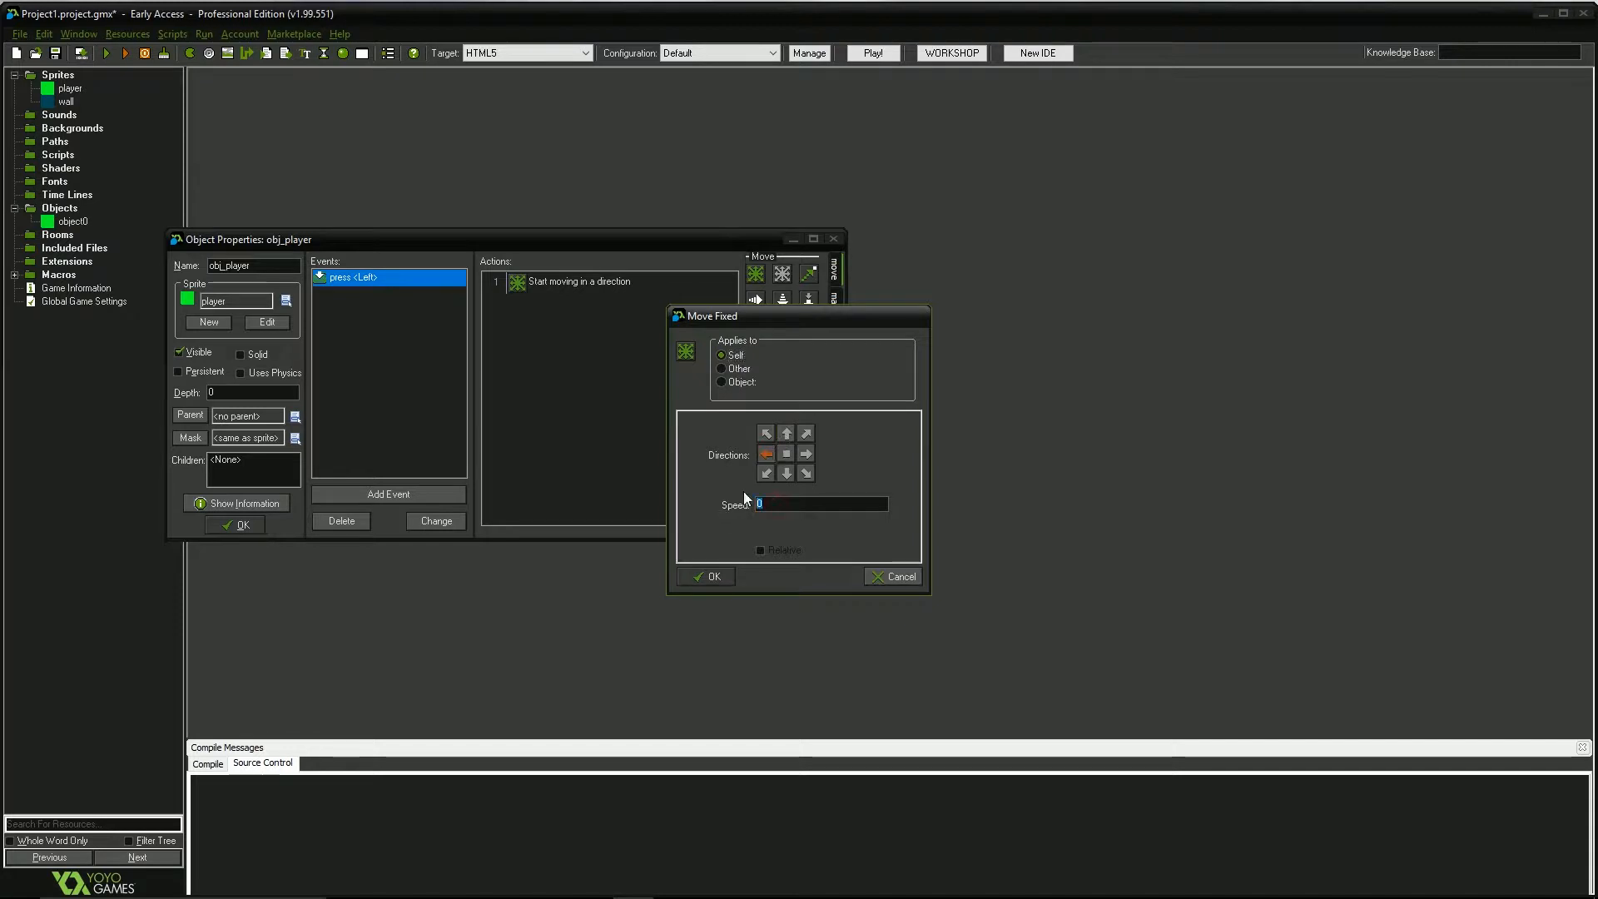
pyautogui.write('10')
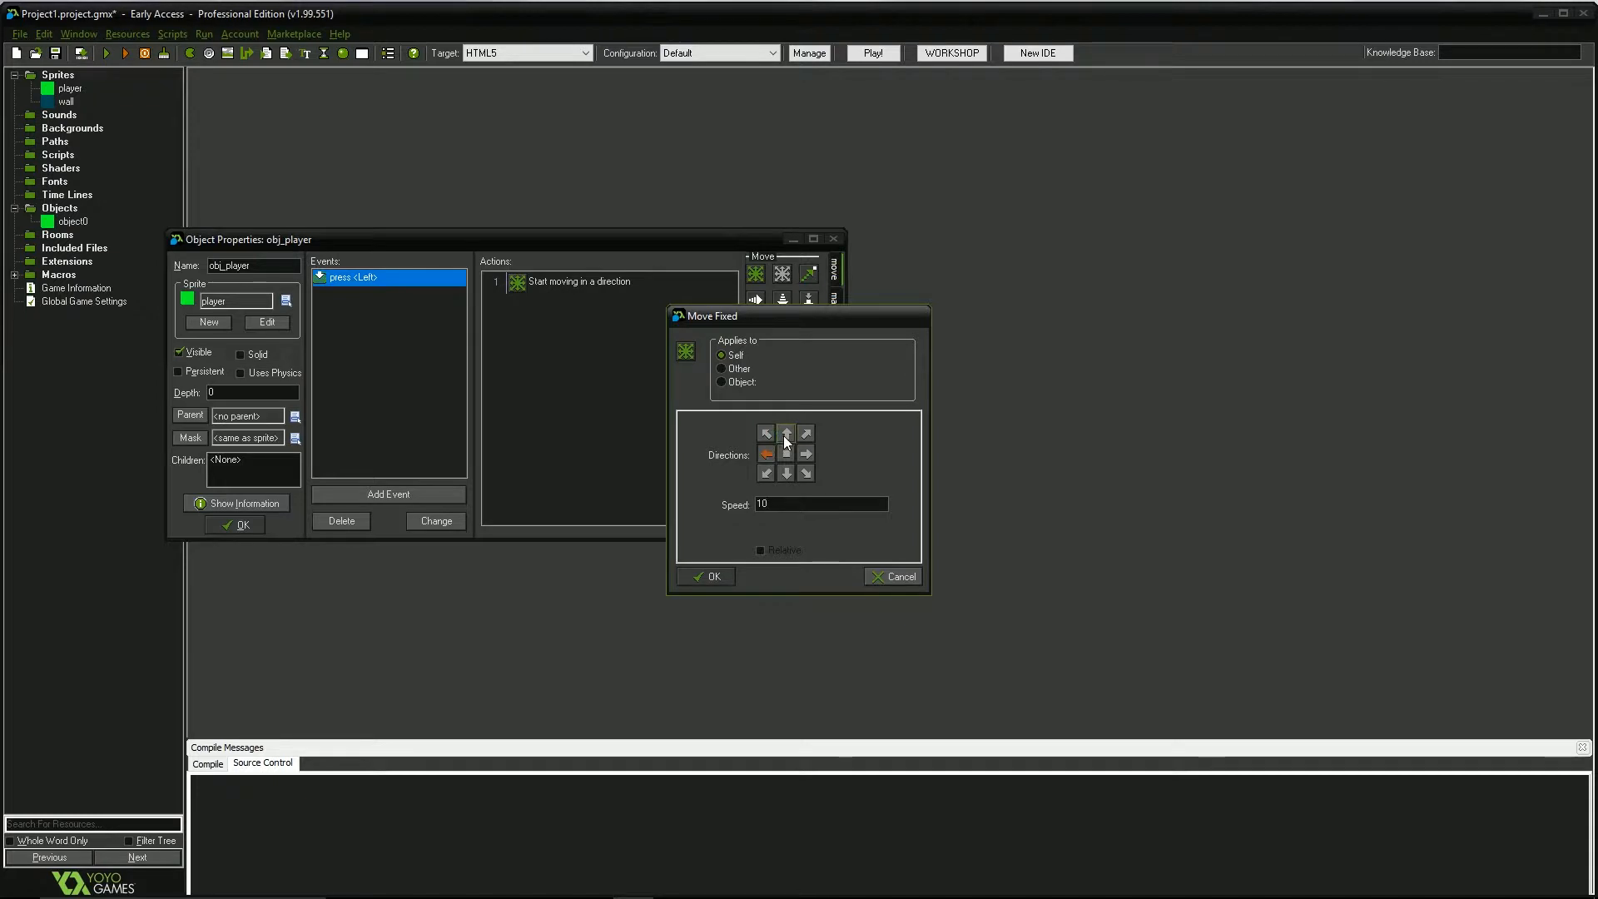
pyautogui.click(709, 574)
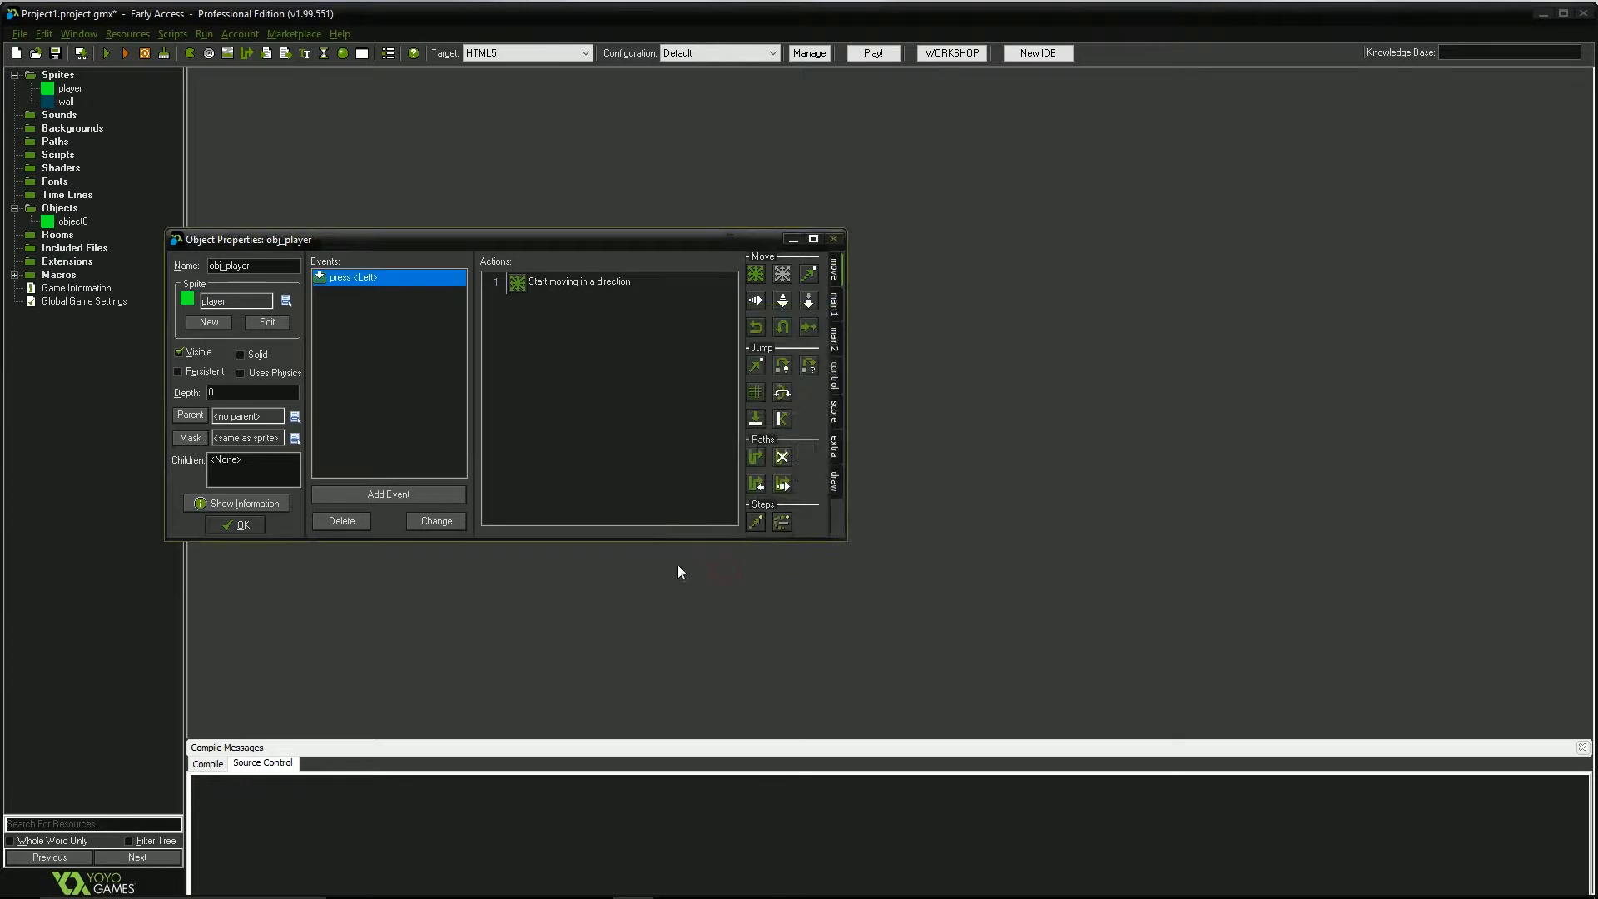
# Add Up, Right and Down key-press events with fixed-move actions, using the downward direction at speed 10 for Down, and accept the object.
pyautogui.click(378, 493)
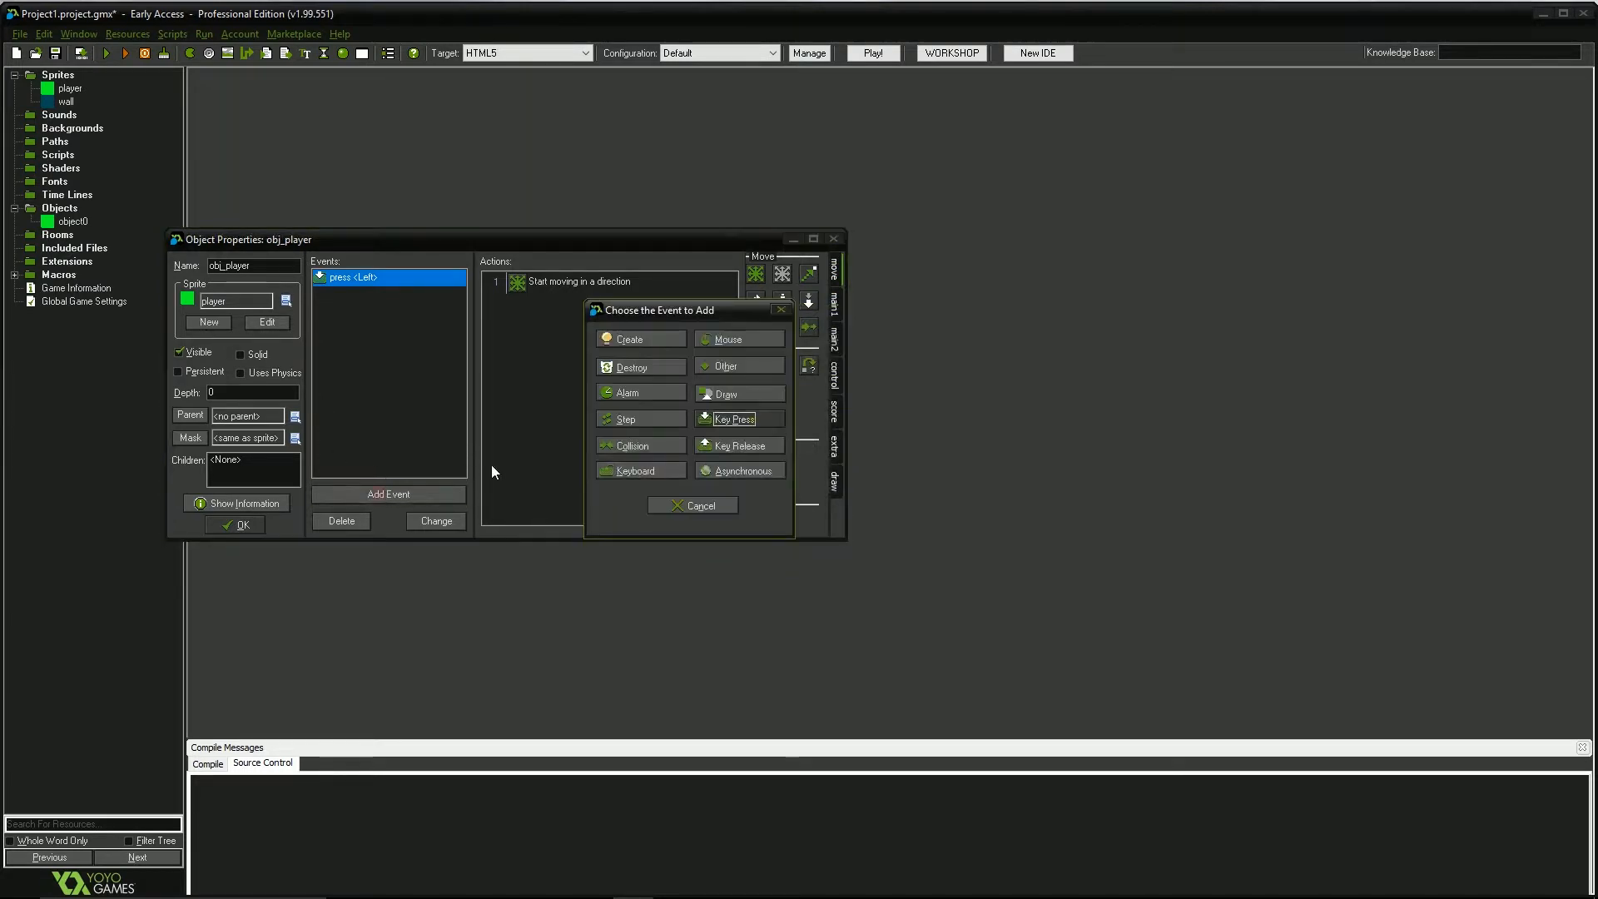
pyautogui.click(730, 337)
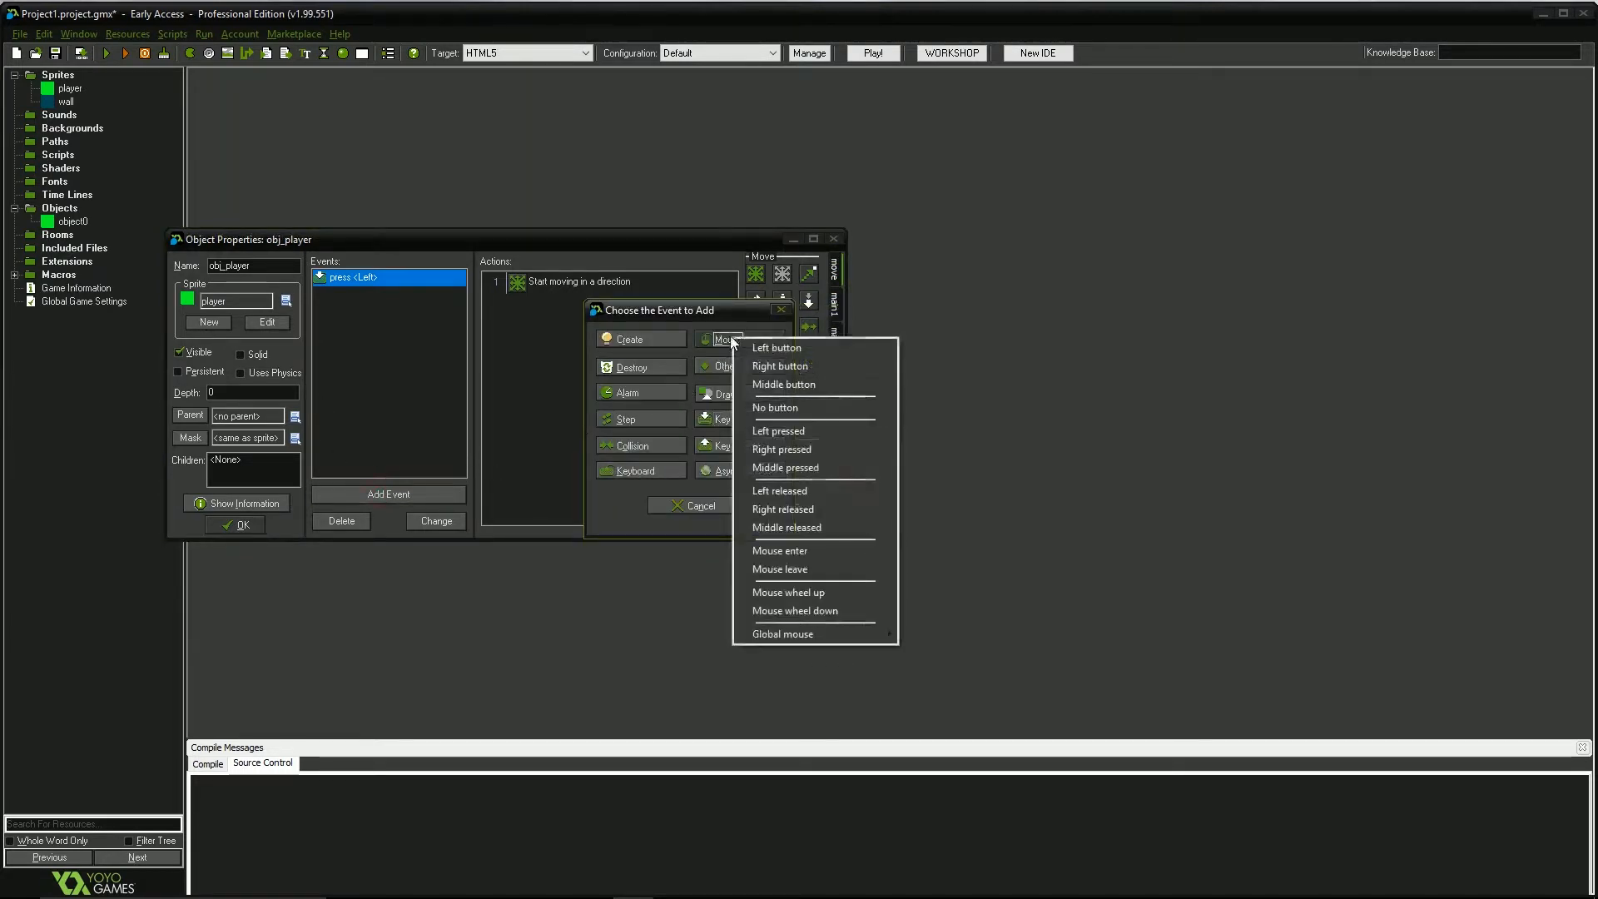
pyautogui.click(708, 420)
pyautogui.click(782, 450)
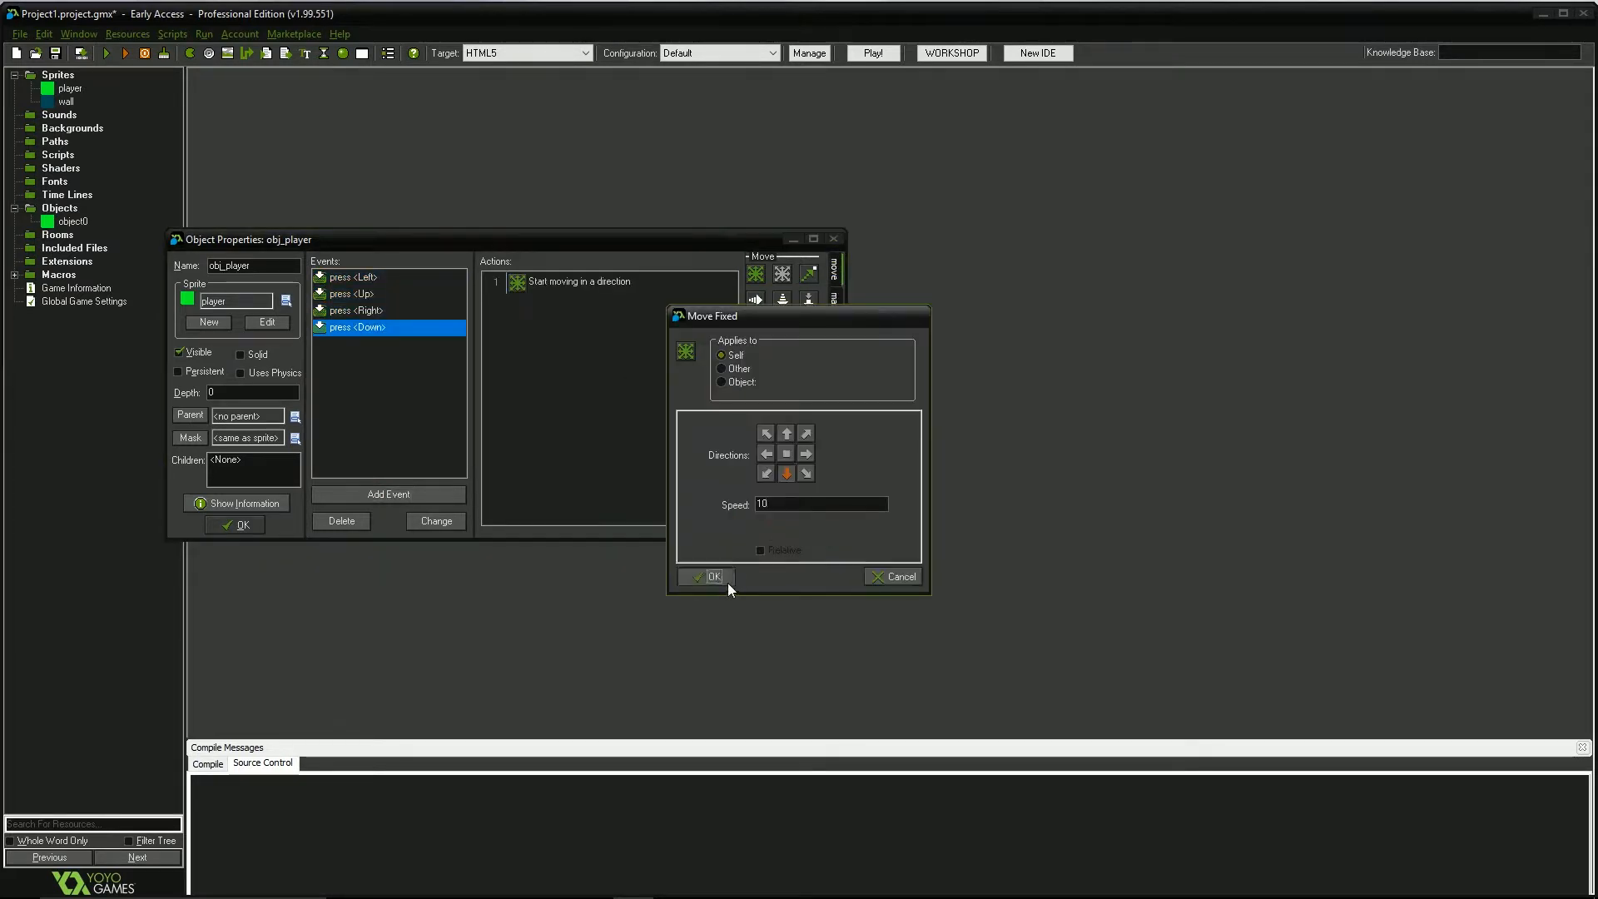
pyautogui.click(727, 582)
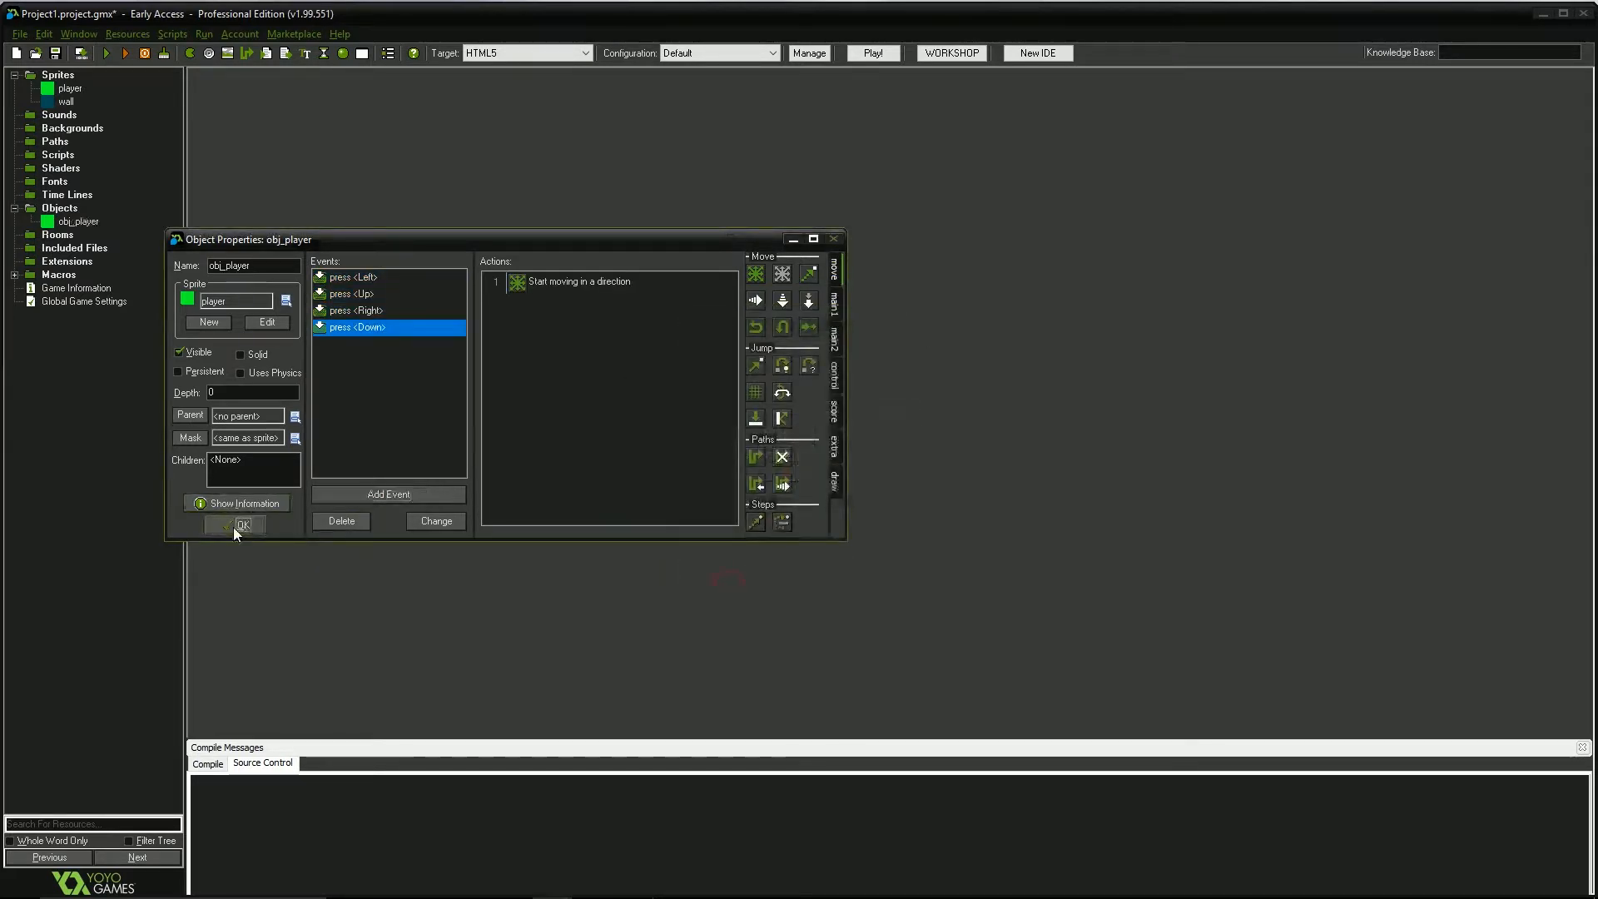
pyautogui.click(234, 525)
# Reopen obj_player and review the actions of its Left, Up, Right and Down key-press events.
pyautogui.click(79, 223)
pyautogui.doubleClick(79, 223)
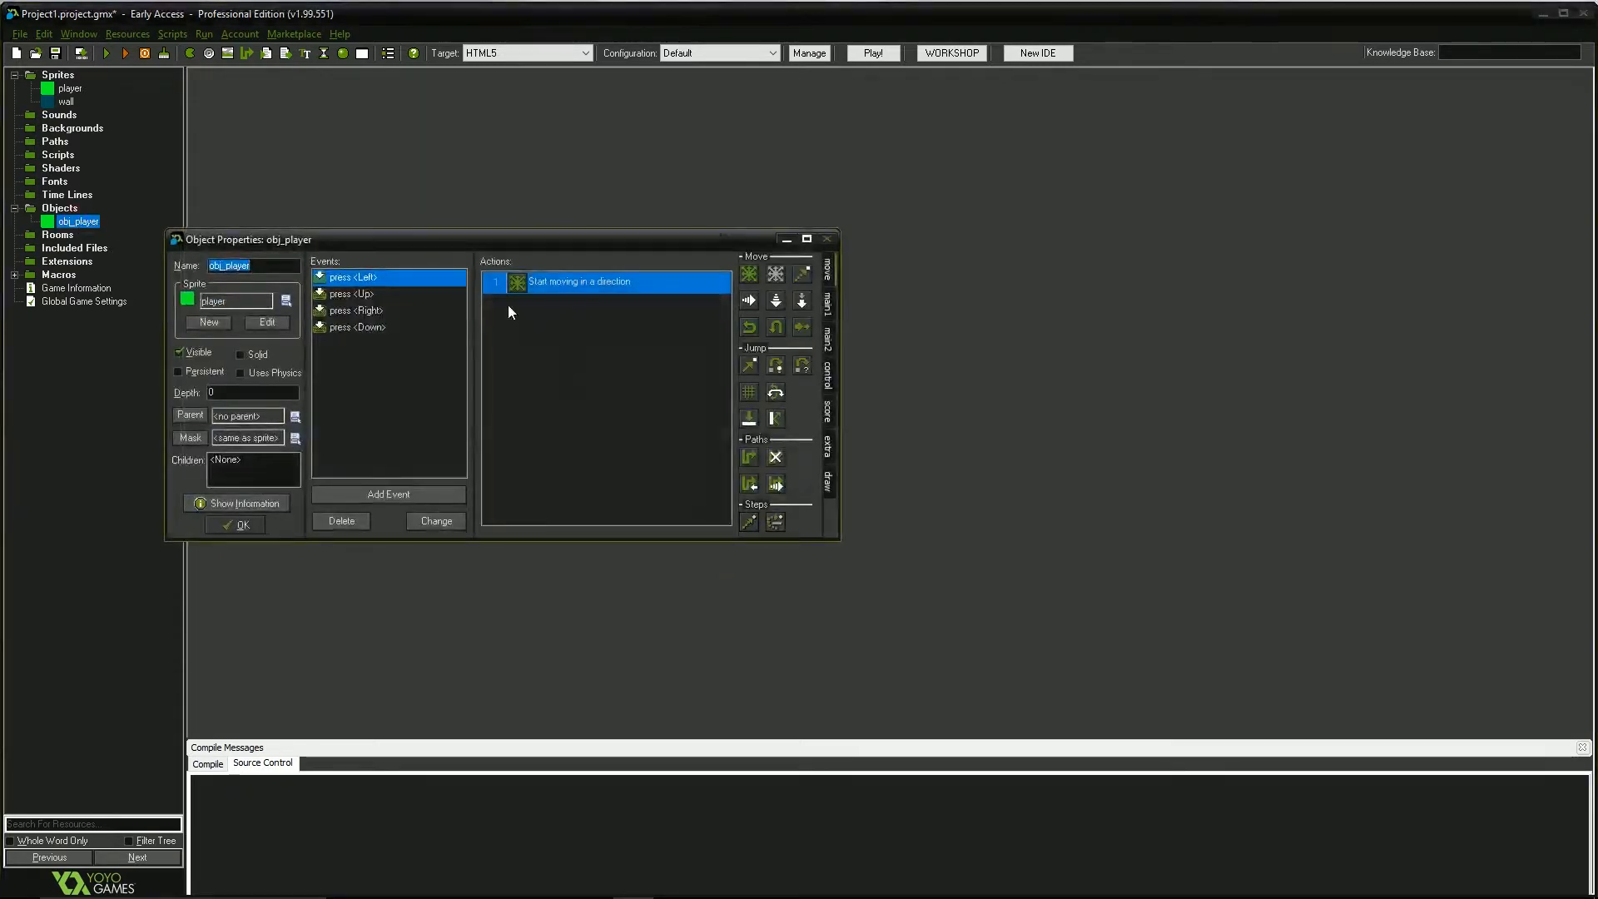
pyautogui.moveTo(486, 242); pyautogui.dragTo(634, 214)
pyautogui.click(521, 265)
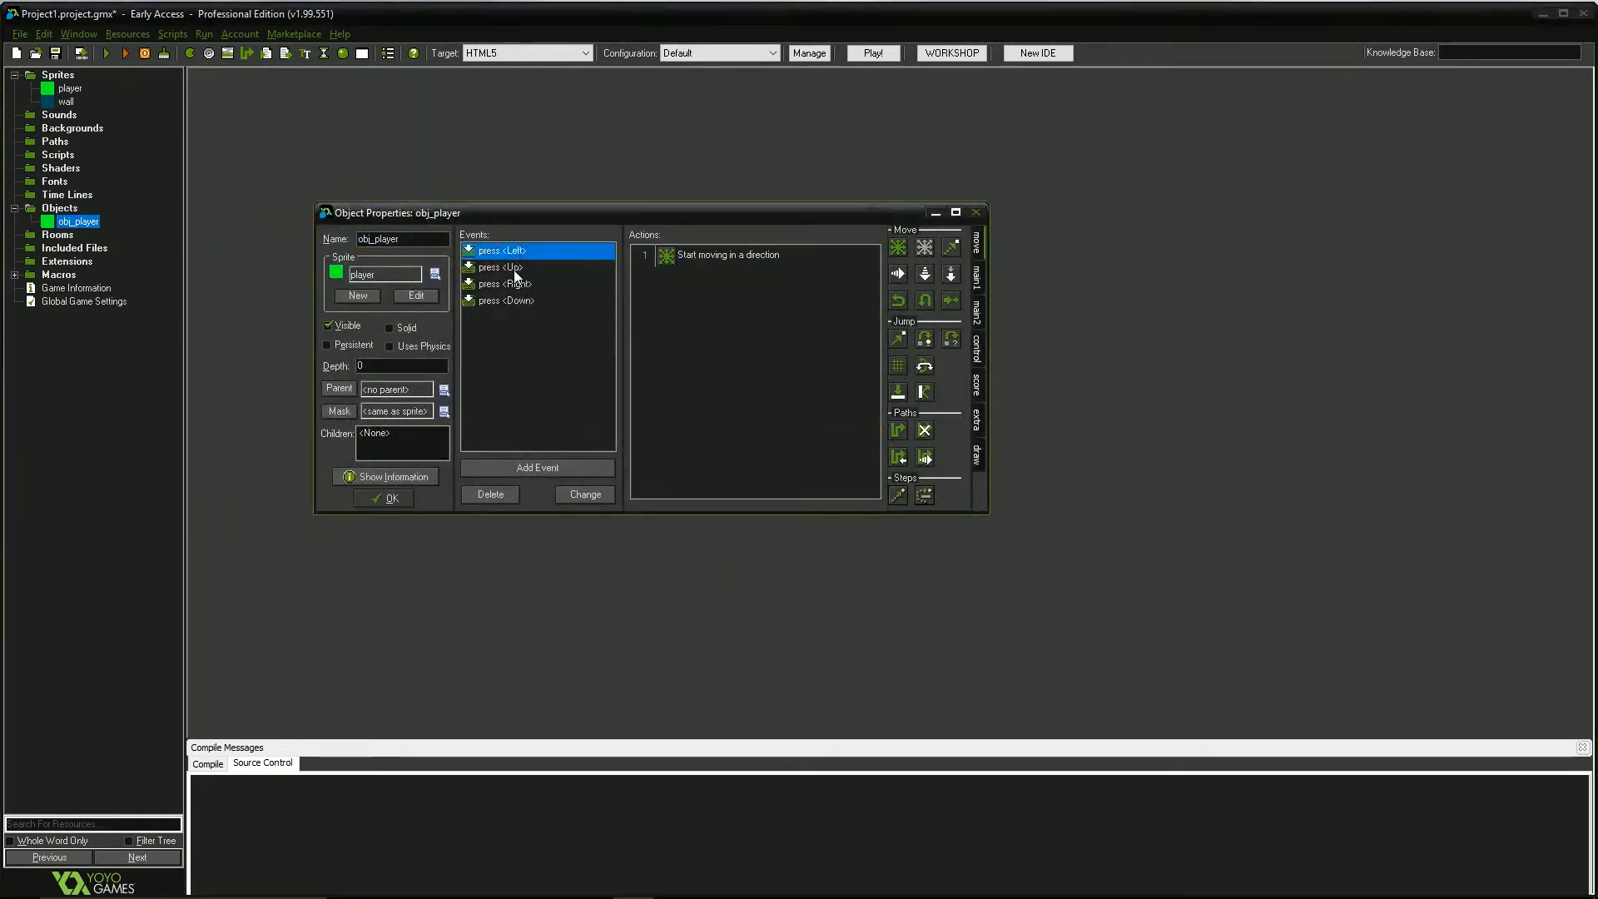
pyautogui.click(519, 251)
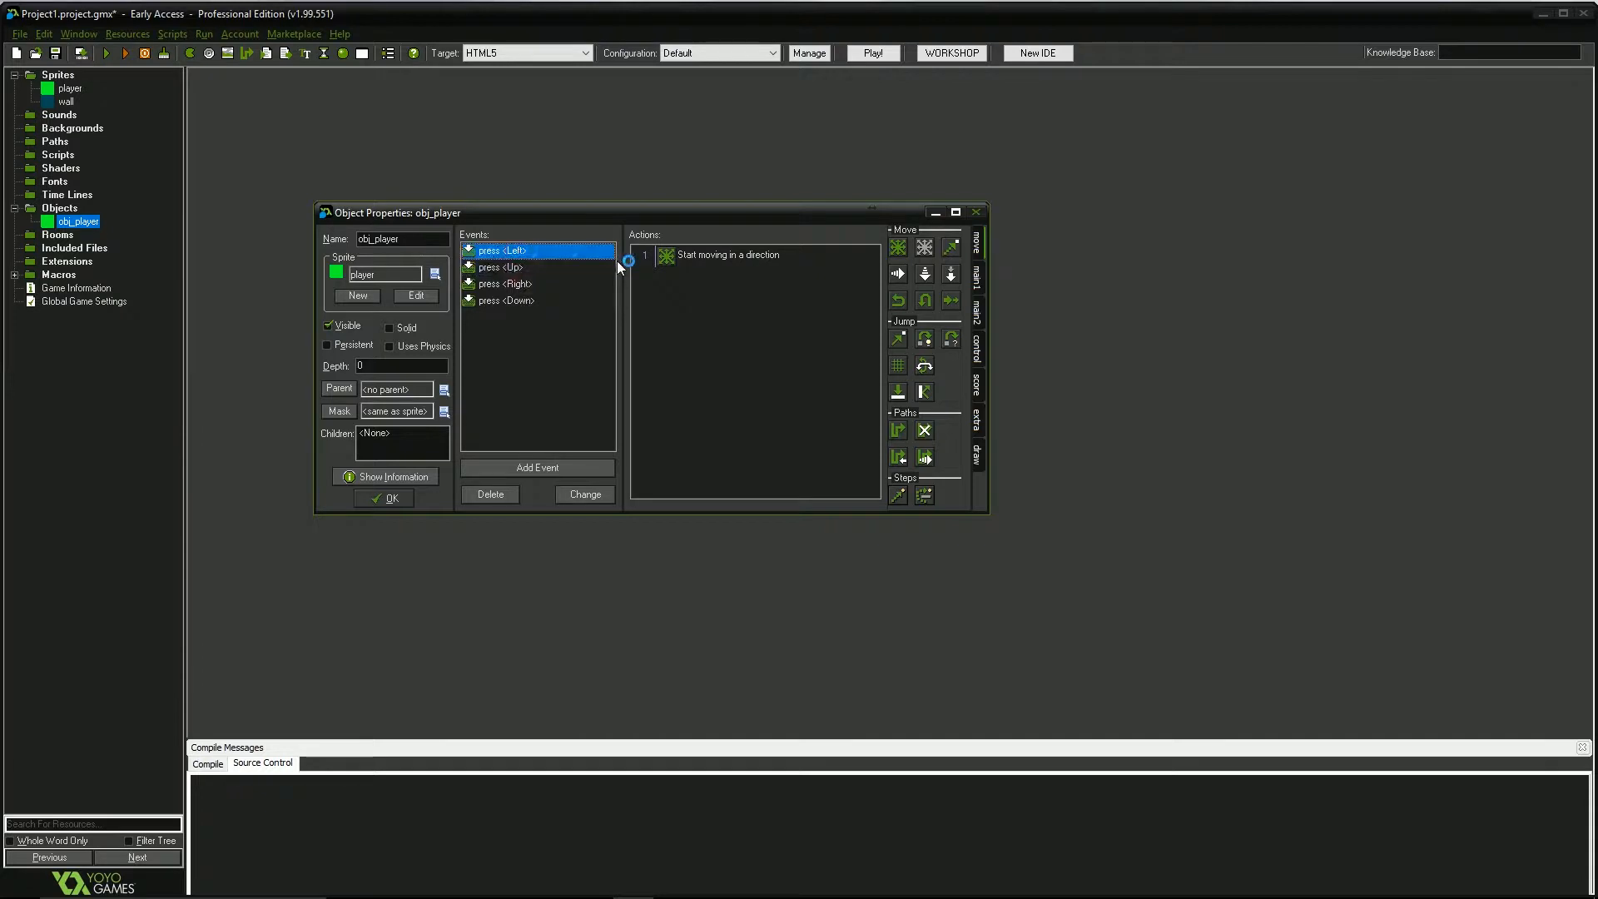
pyautogui.click(523, 268)
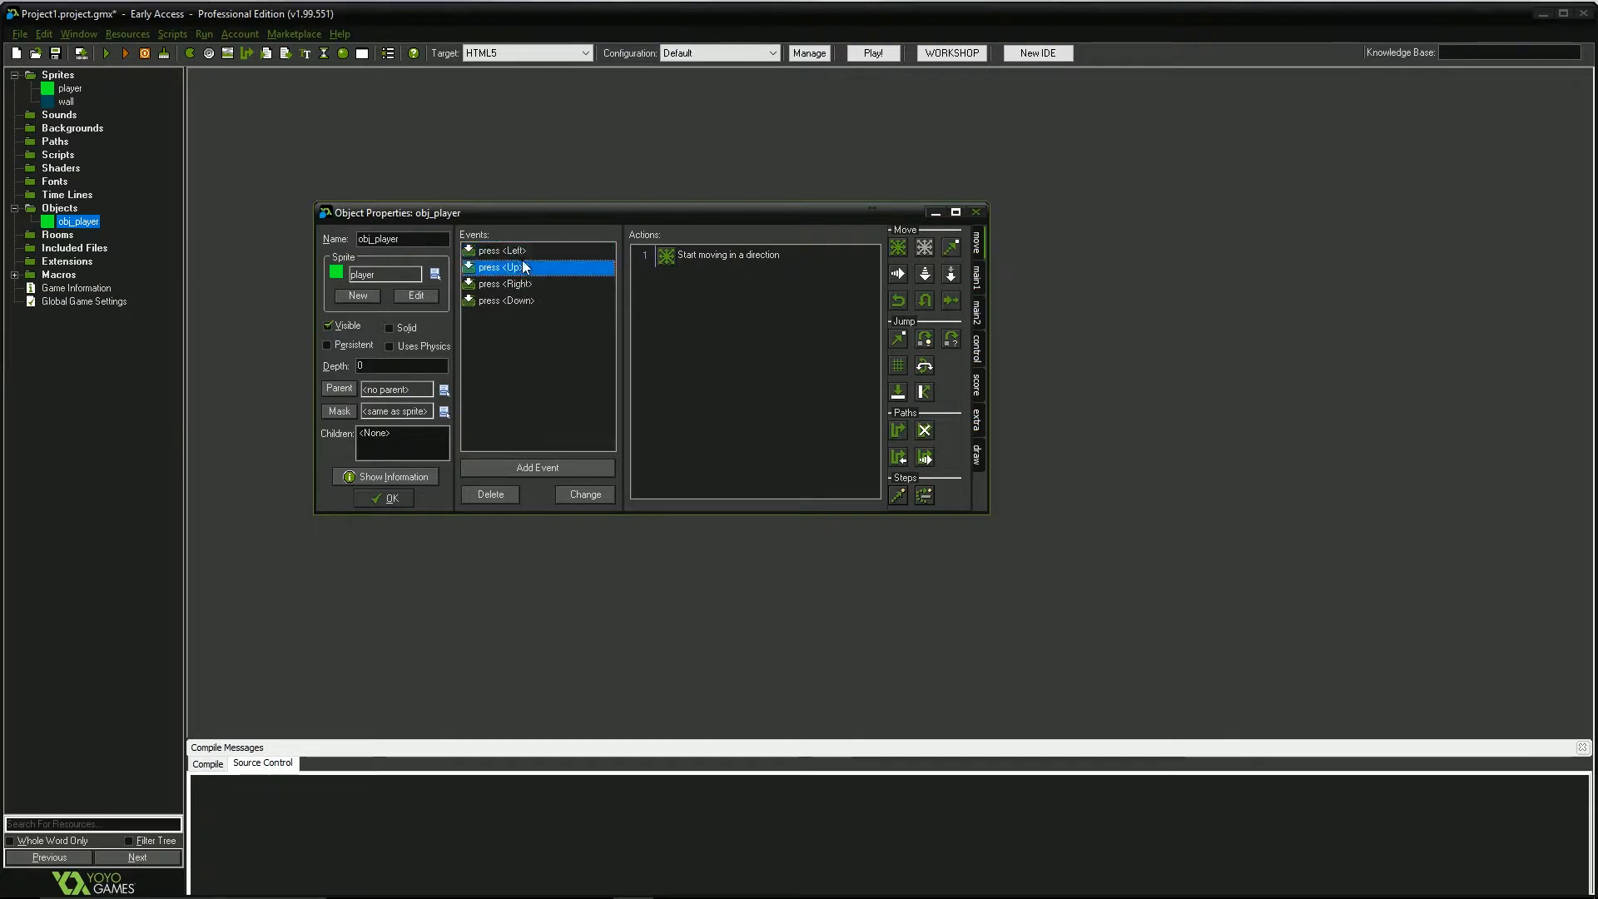
pyautogui.click(513, 284)
pyautogui.click(506, 302)
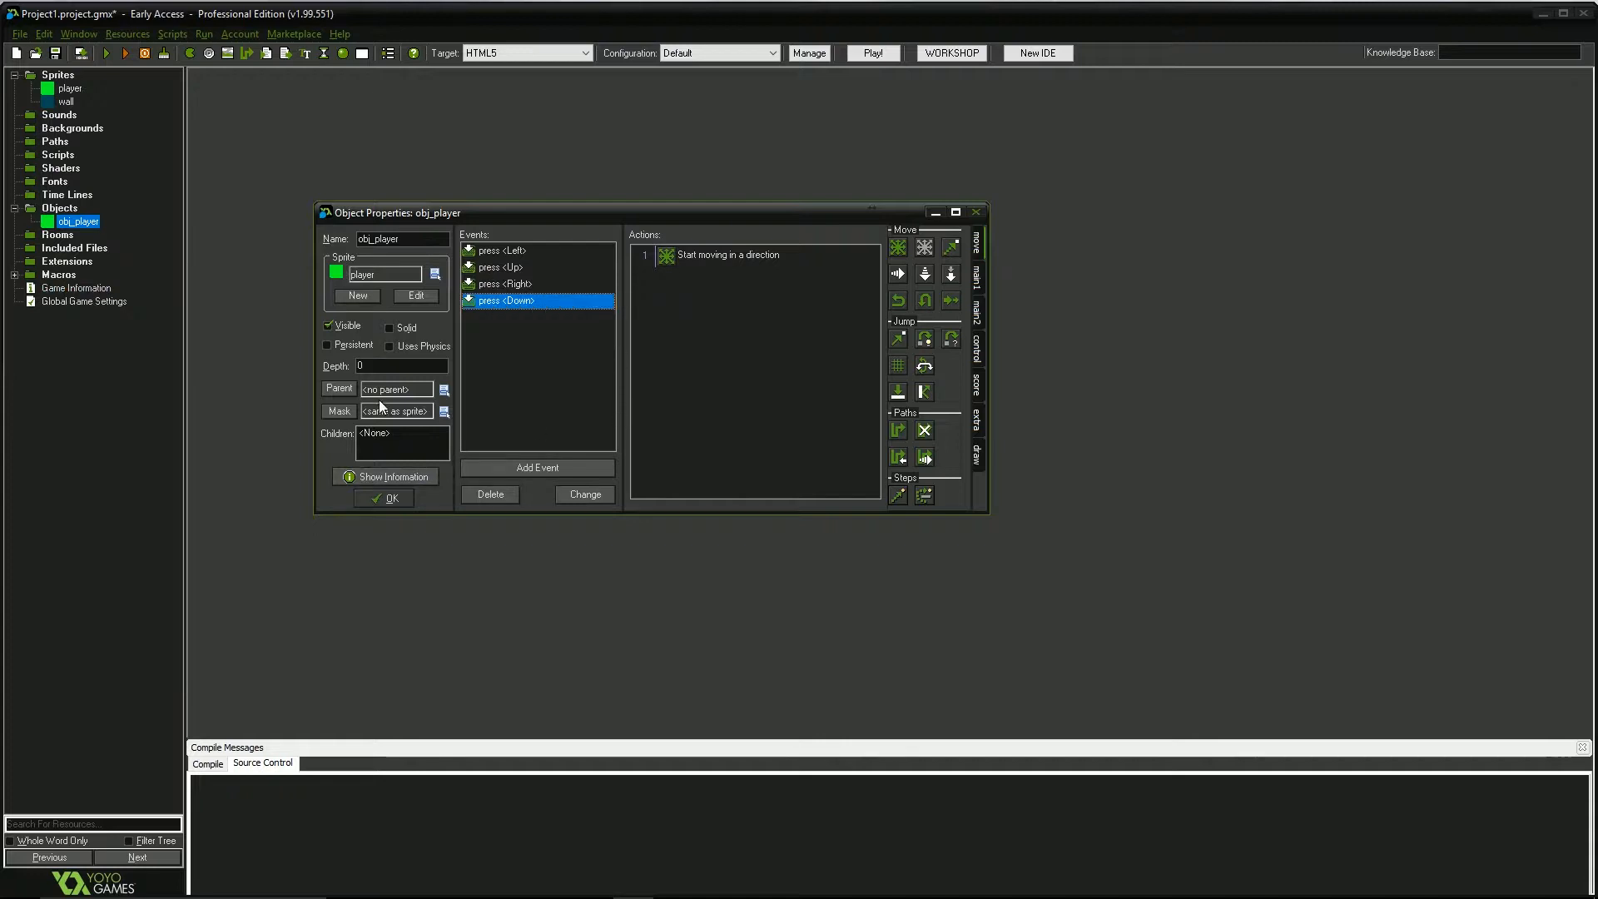
# Add a new room to the project's Rooms.
pyautogui.click(57, 235)
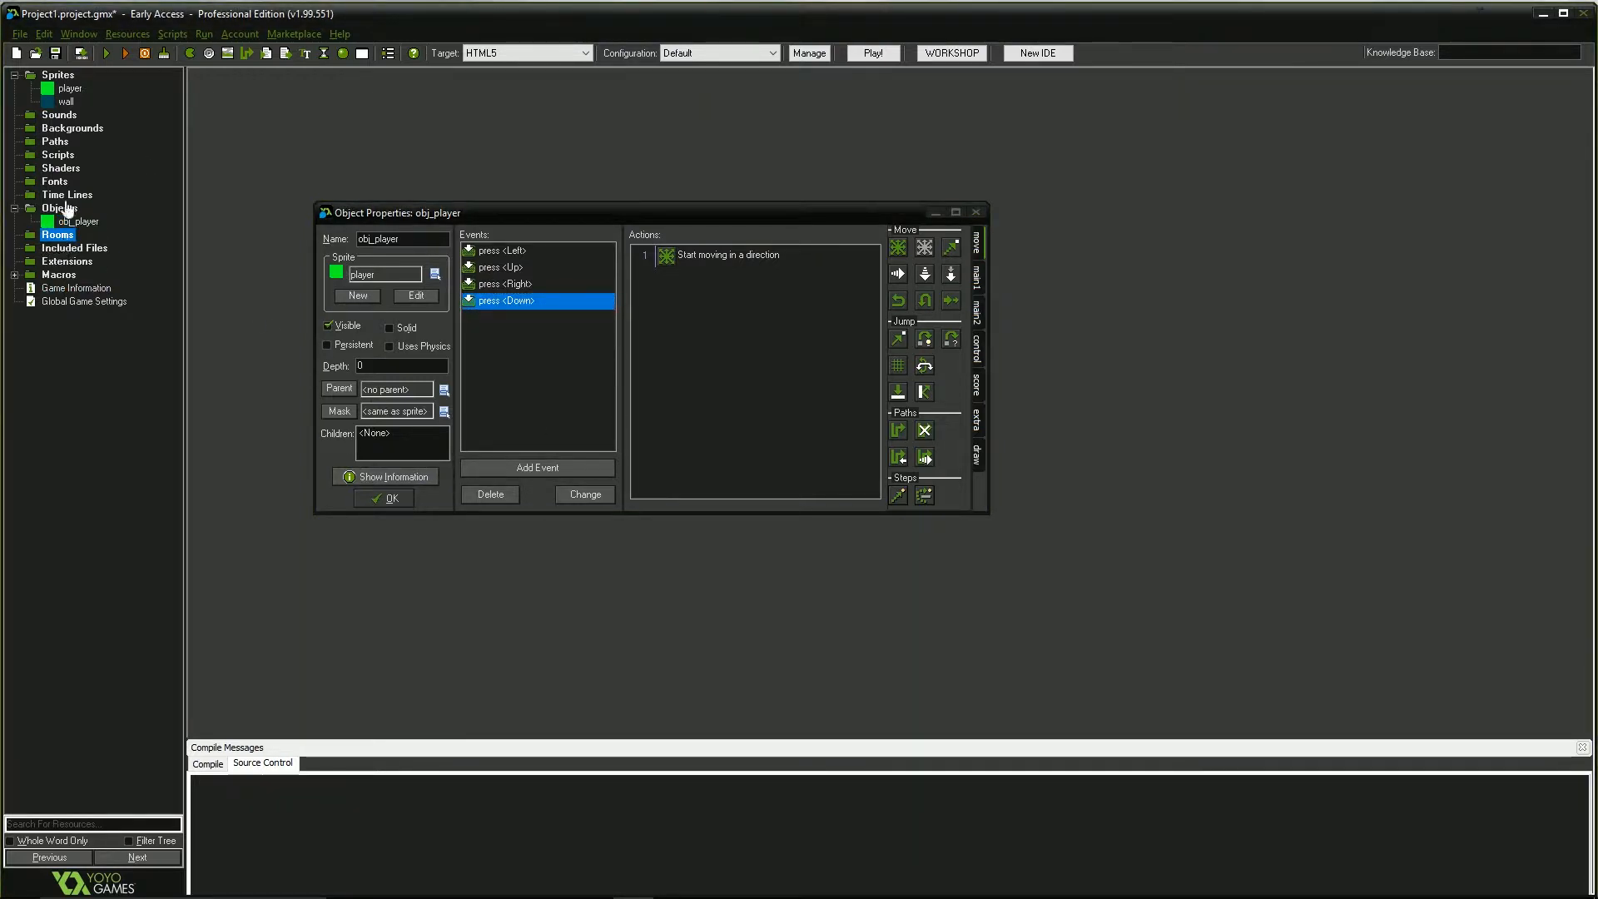
pyautogui.rightClick(60, 238)
pyautogui.click(99, 603)
pyautogui.click(364, 54)
pyautogui.scroll(-3, 849, 333)
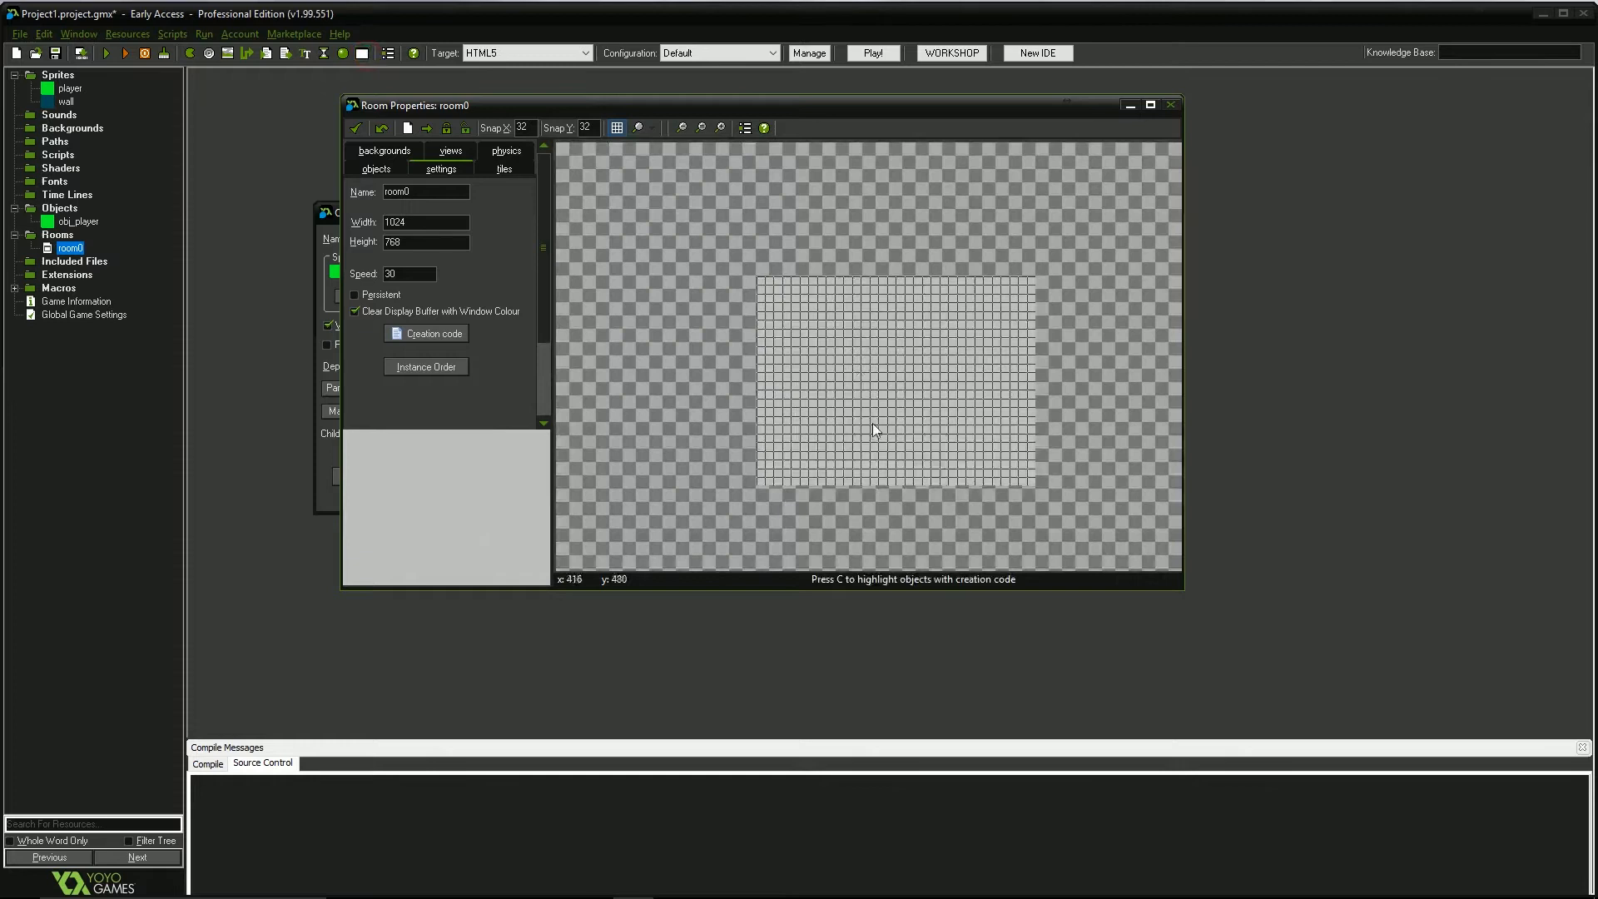
pyautogui.moveTo(445, 223); pyautogui.dragTo(384, 223)
pyautogui.click(413, 224)
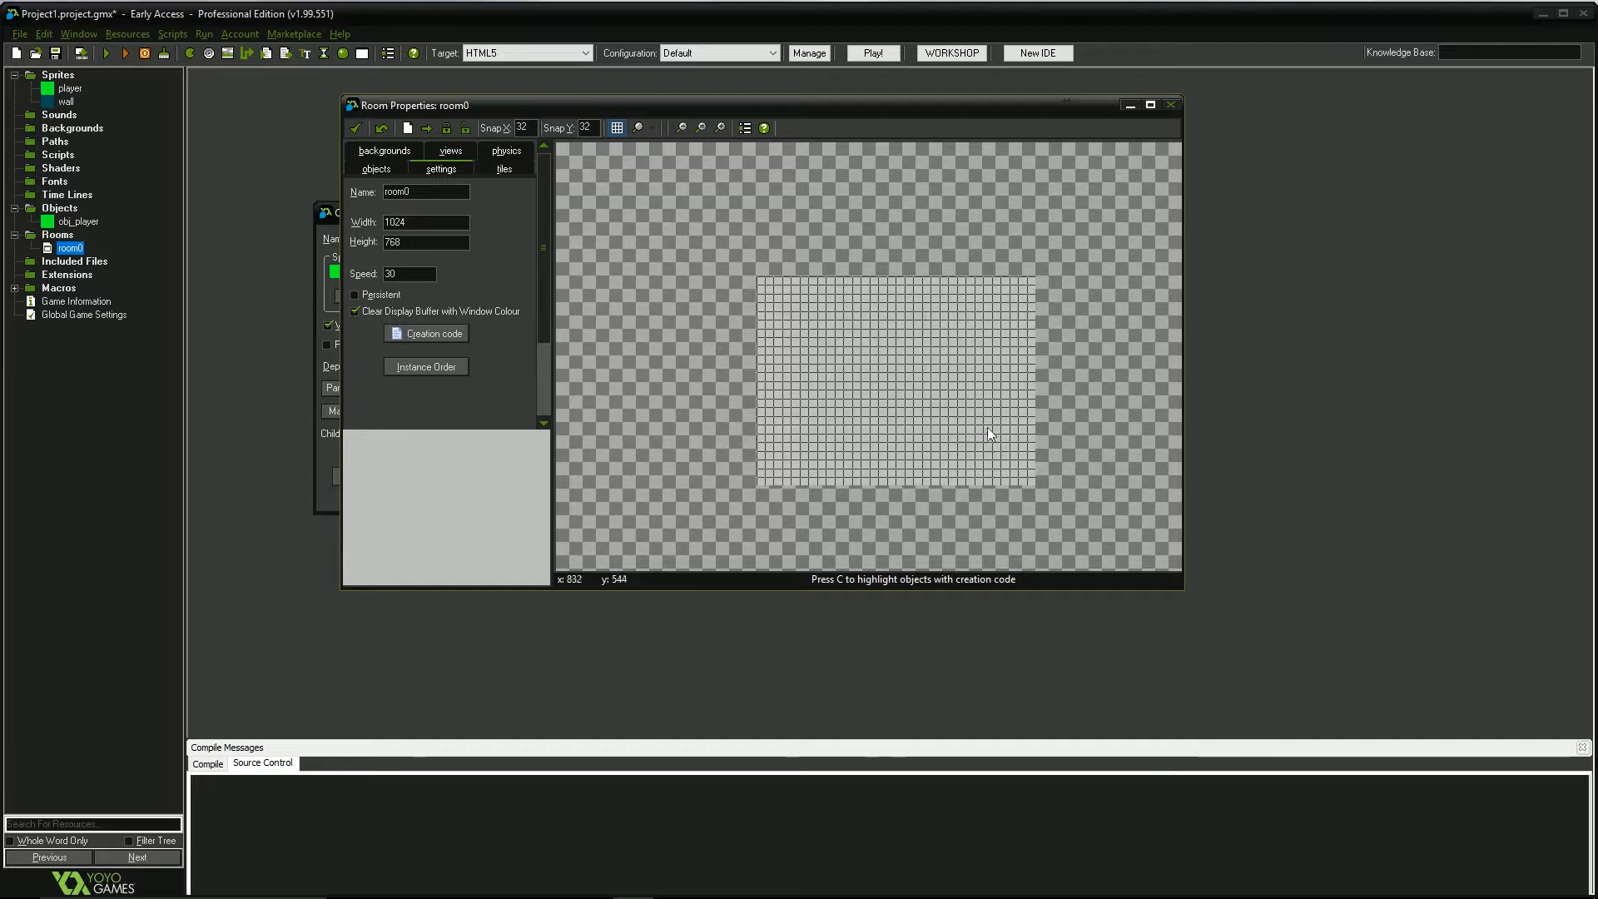
pyautogui.moveTo(955, 357); pyautogui.dragTo(861, 336, button='middle')
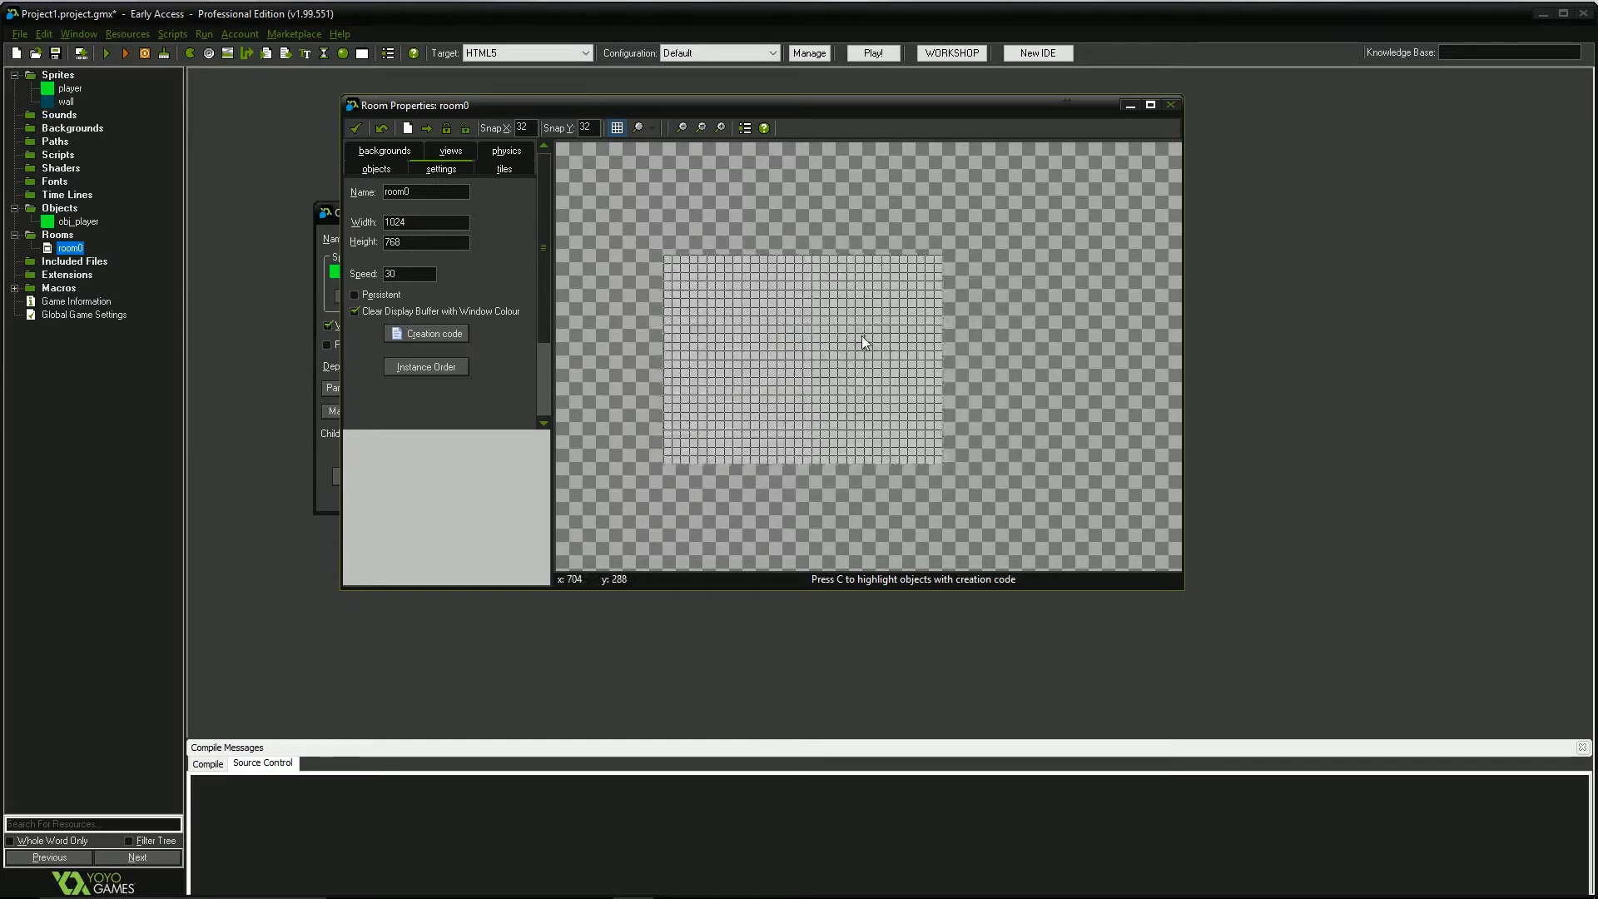
# Place one obj_player instance near the centre of room0 at about X 512, Y 352, and accept the room and the open player object.
pyautogui.doubleClick(420, 281)
pyautogui.scroll(-1, 546, 268)
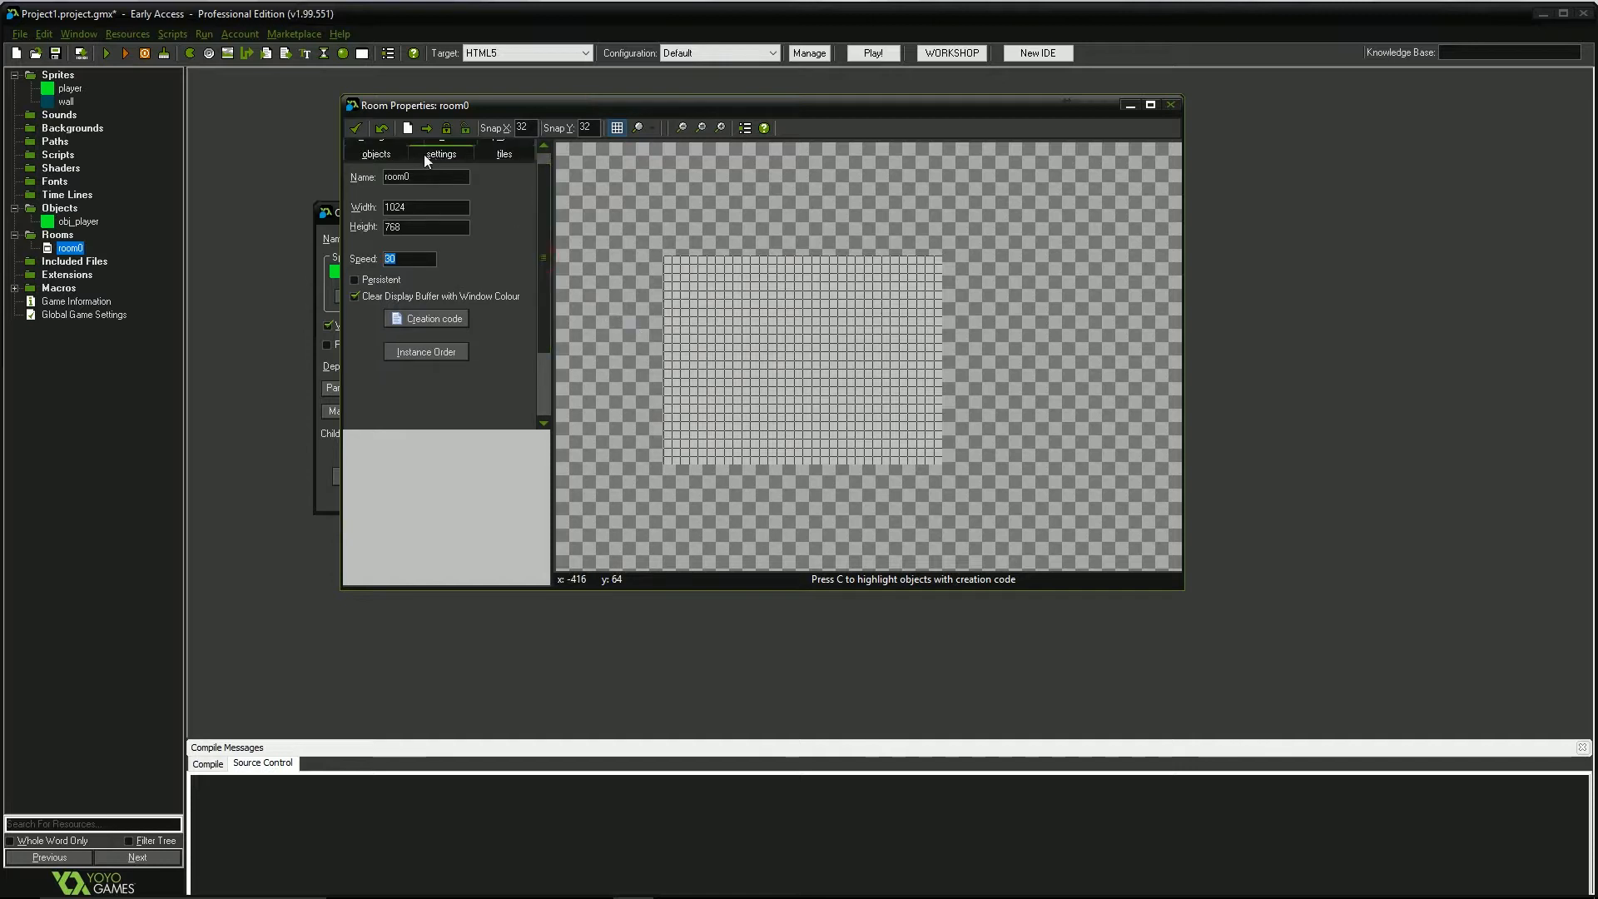
pyautogui.click(376, 158)
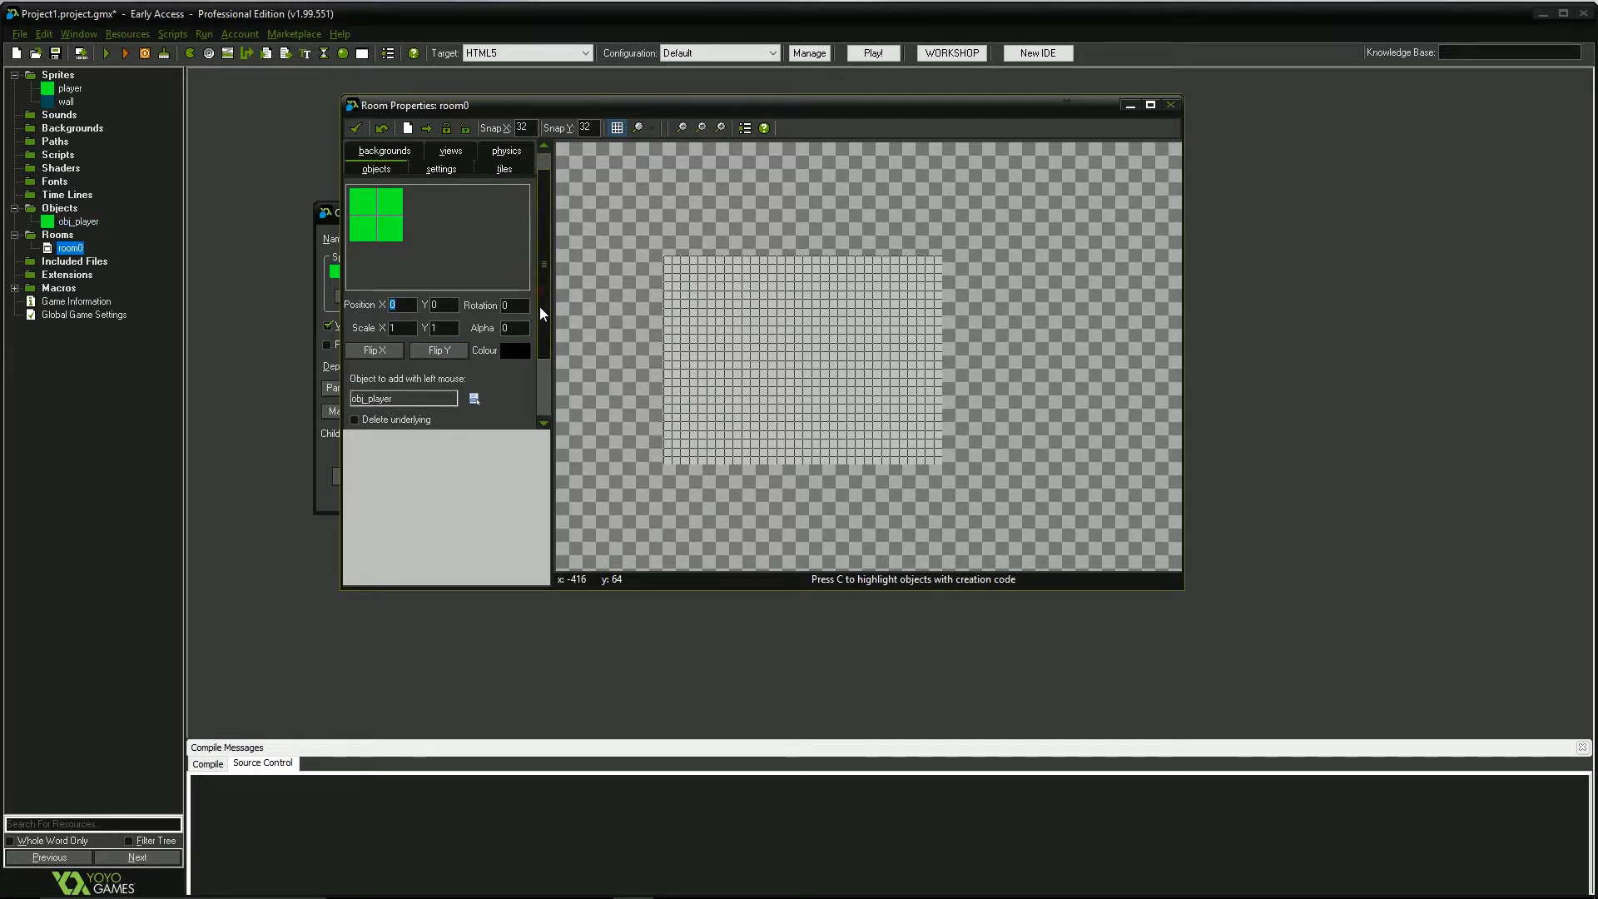
pyautogui.scroll(-1, 466, 349)
pyautogui.click(809, 358)
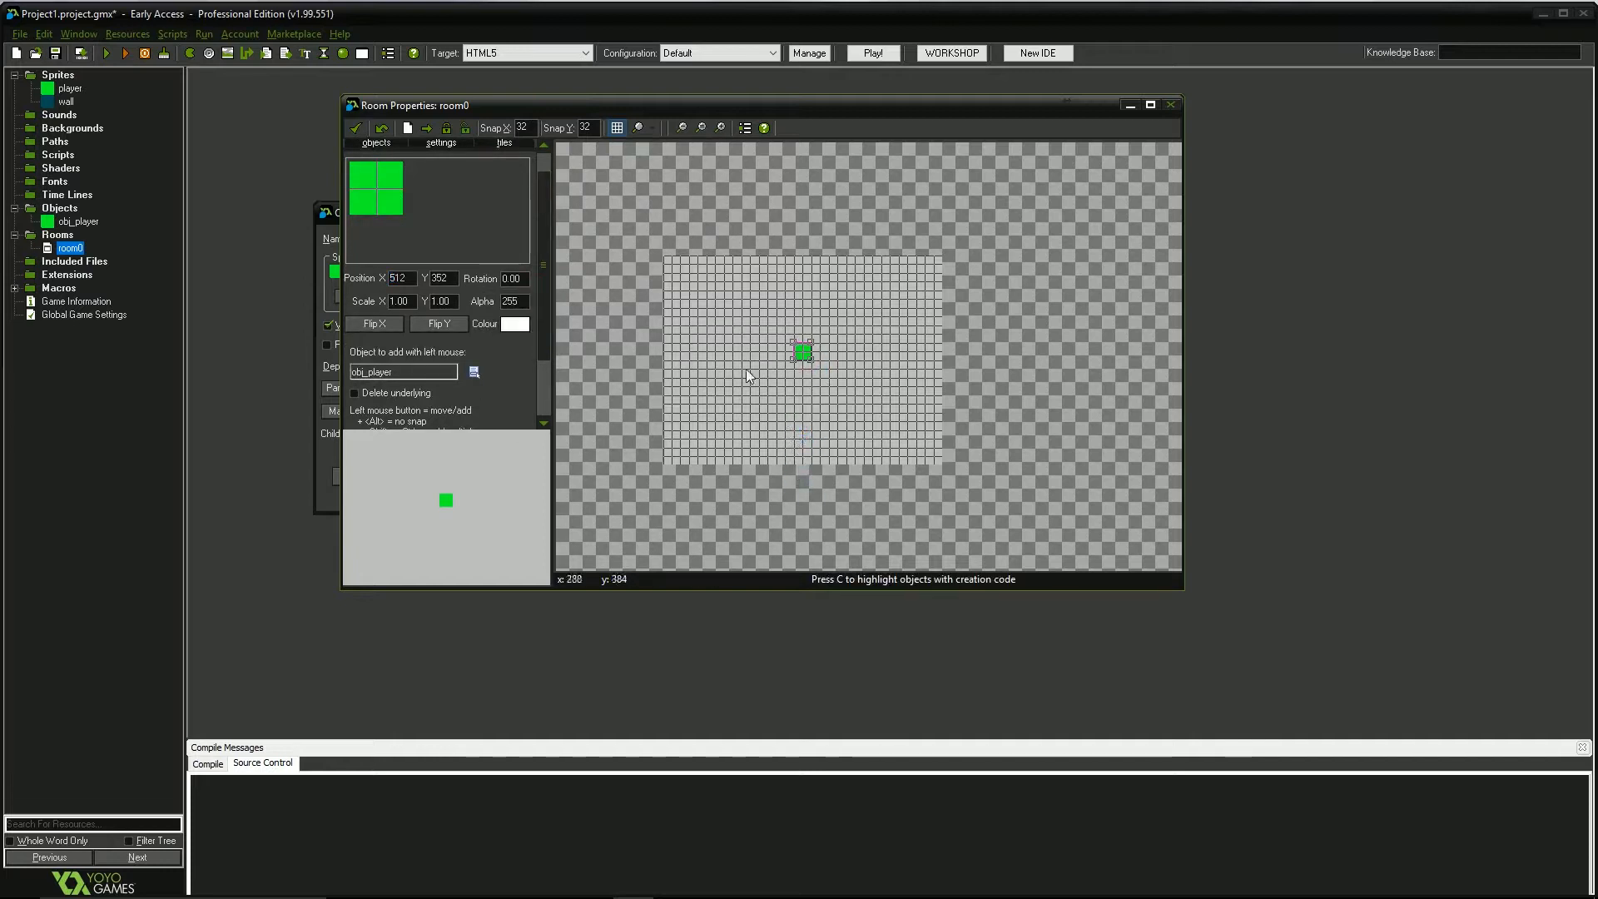
pyautogui.click(358, 128)
pyautogui.click(388, 498)
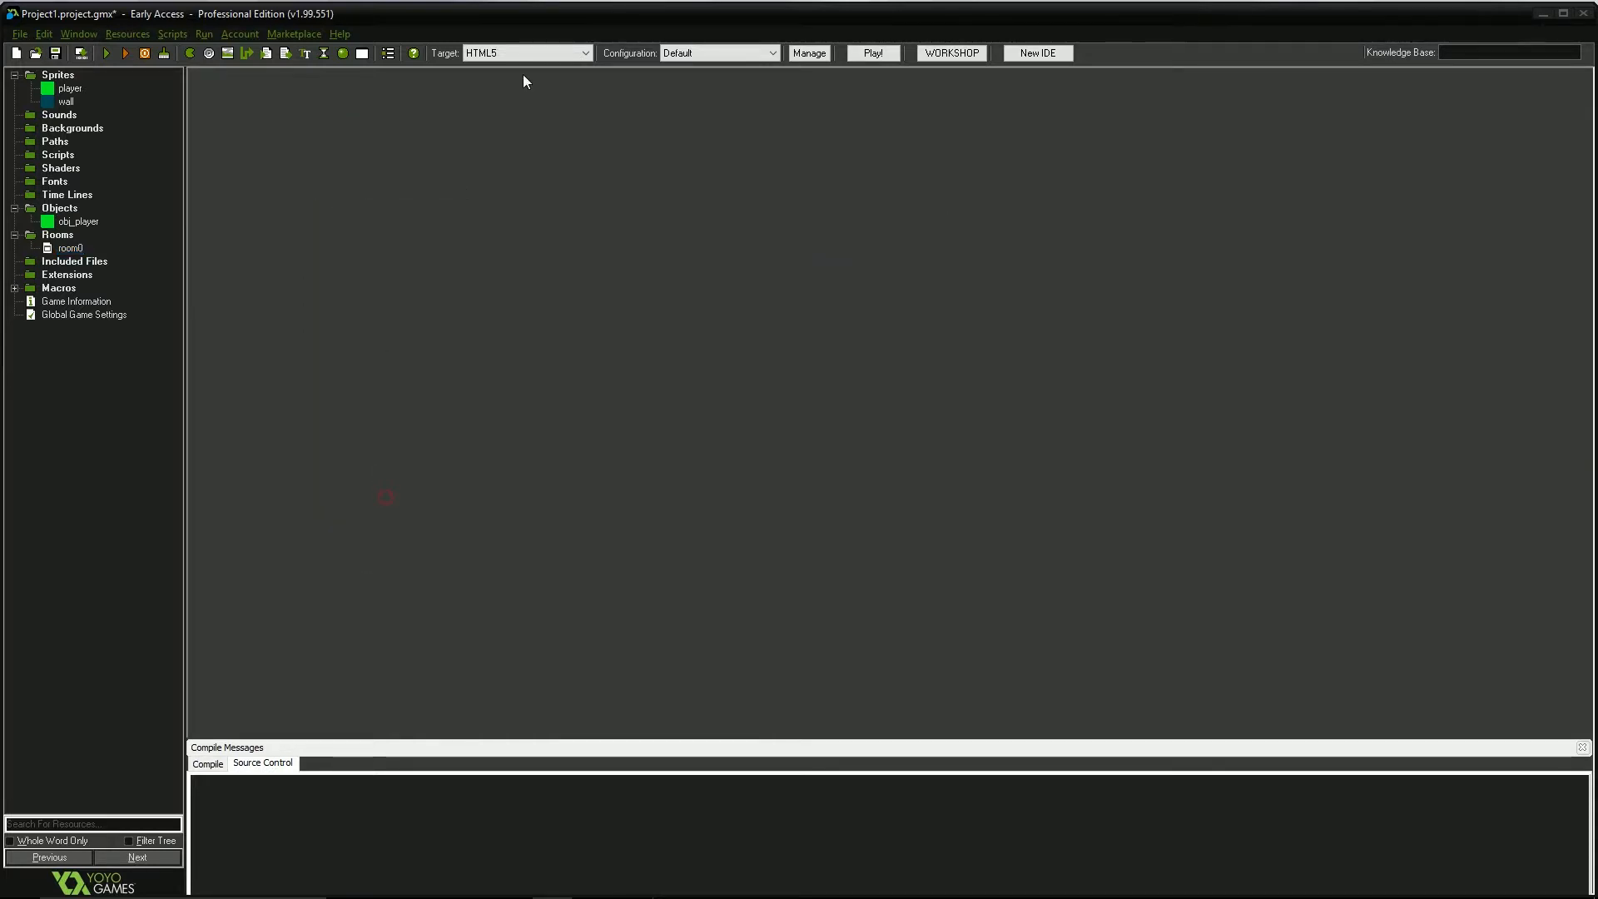
# Set the build target to Windows.
pyautogui.click(521, 52)
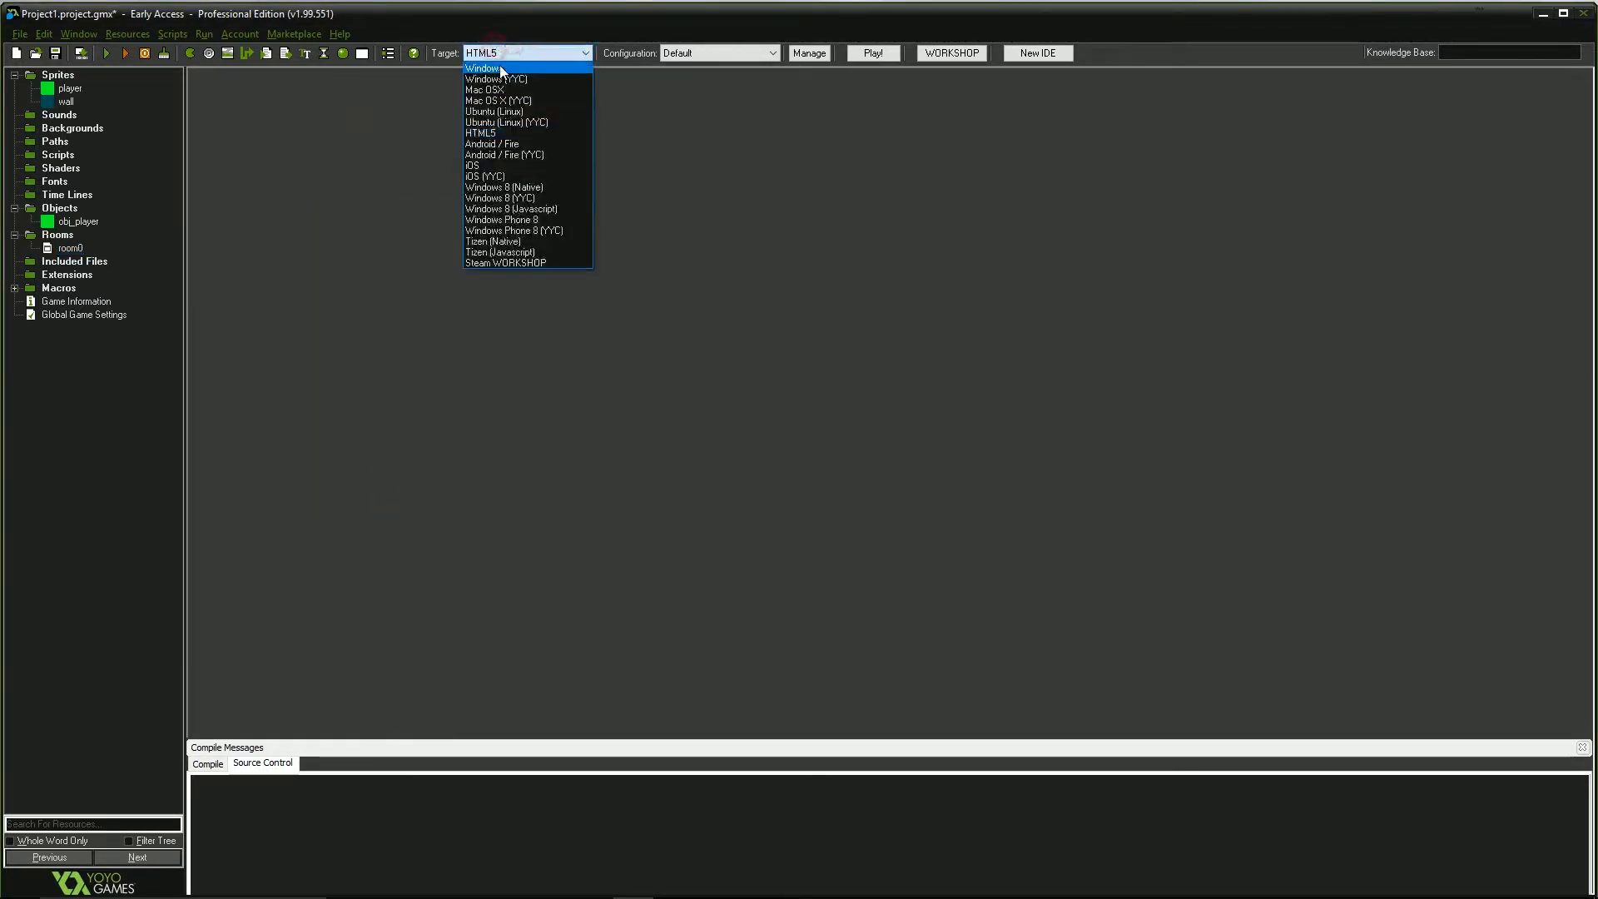
pyautogui.click(501, 70)
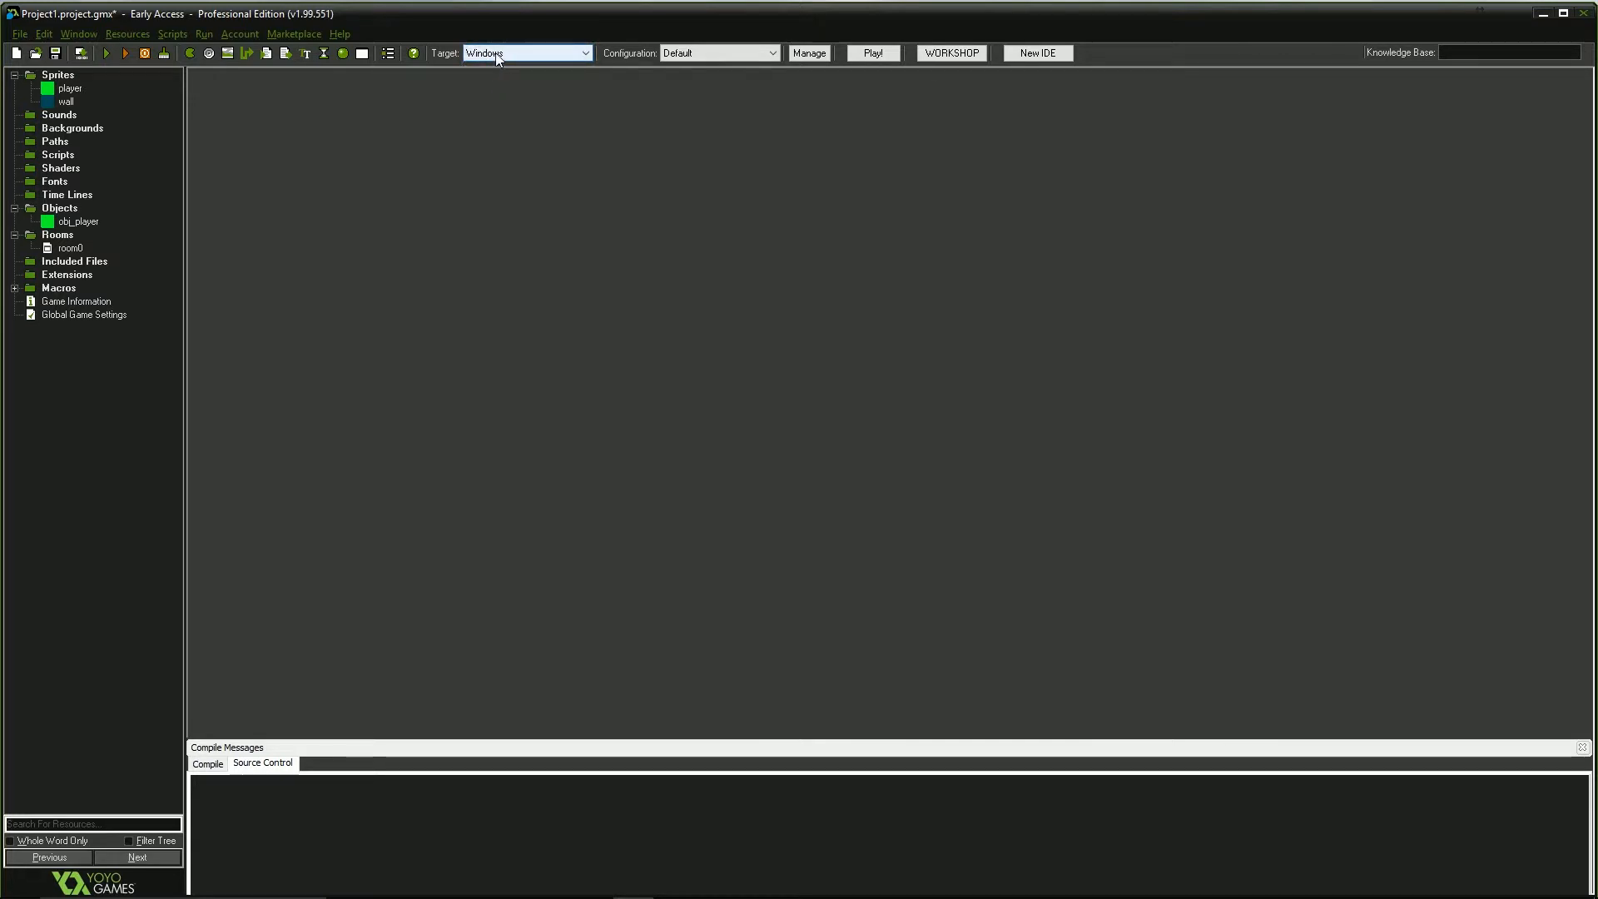
pyautogui.click(497, 55)
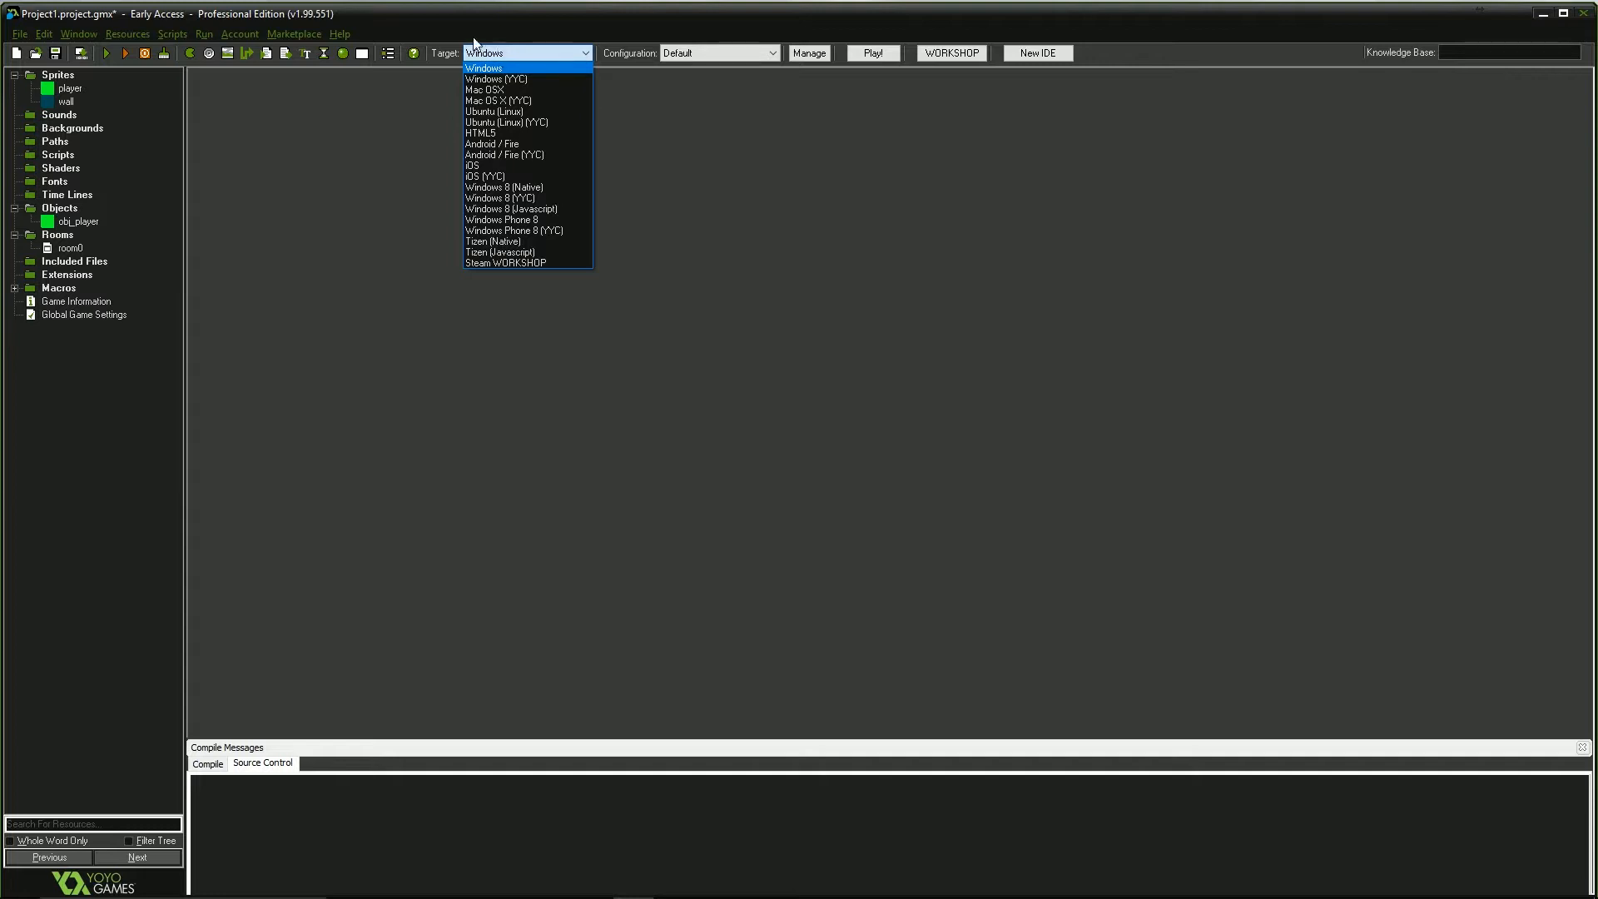
pyautogui.click(687, 172)
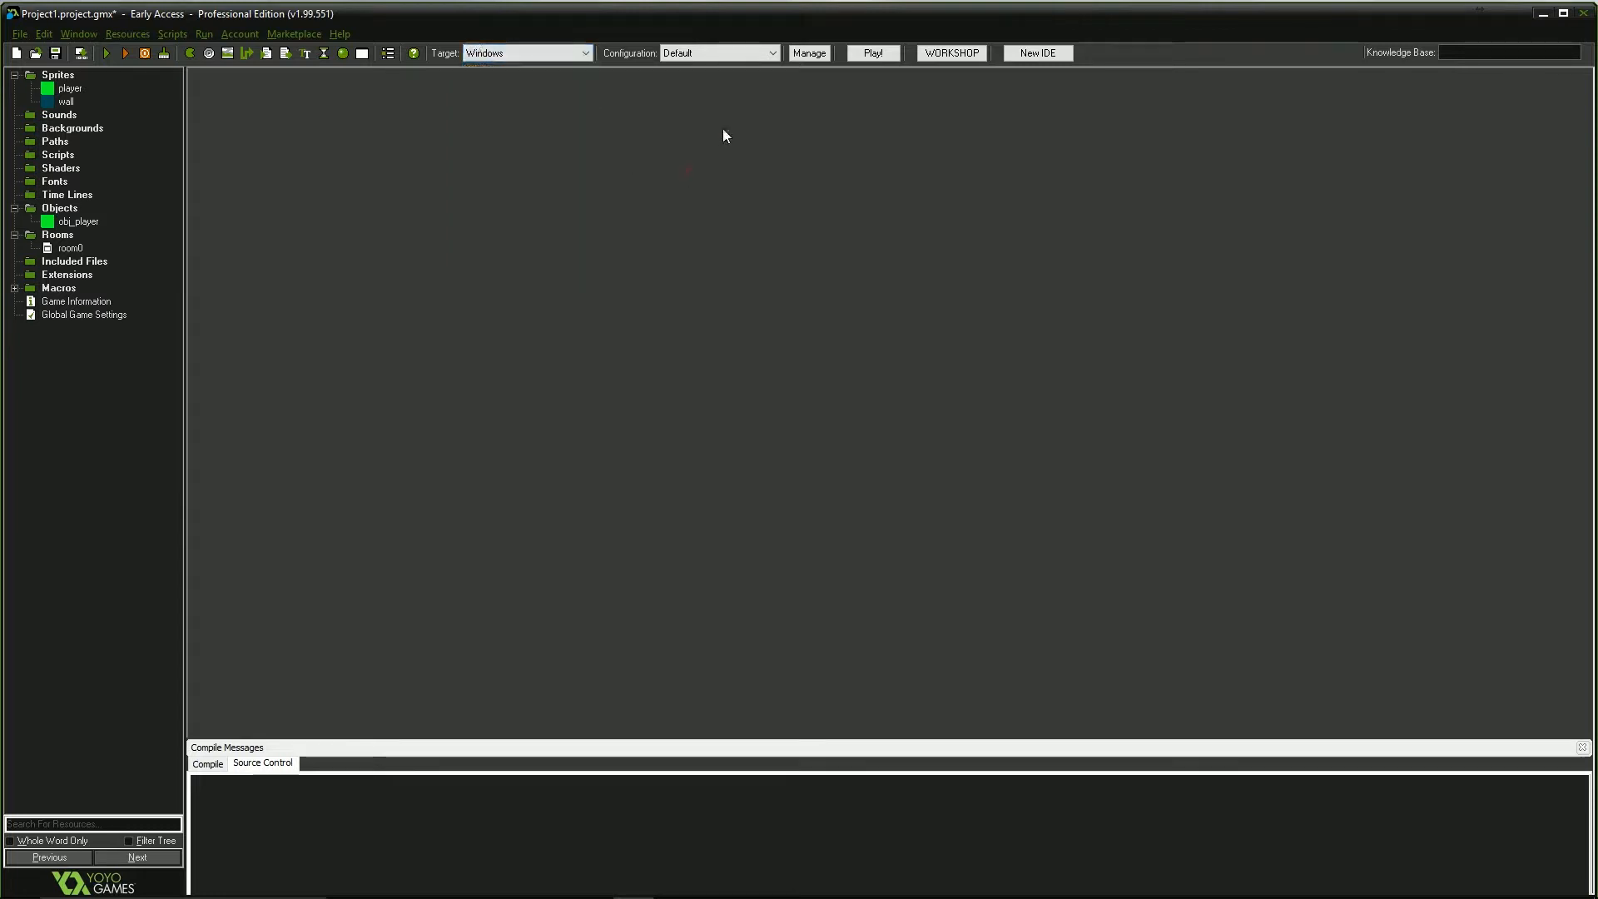
# Run the game, test the player's movement in all four arrow directions, and close the game.
pyautogui.click(109, 54)
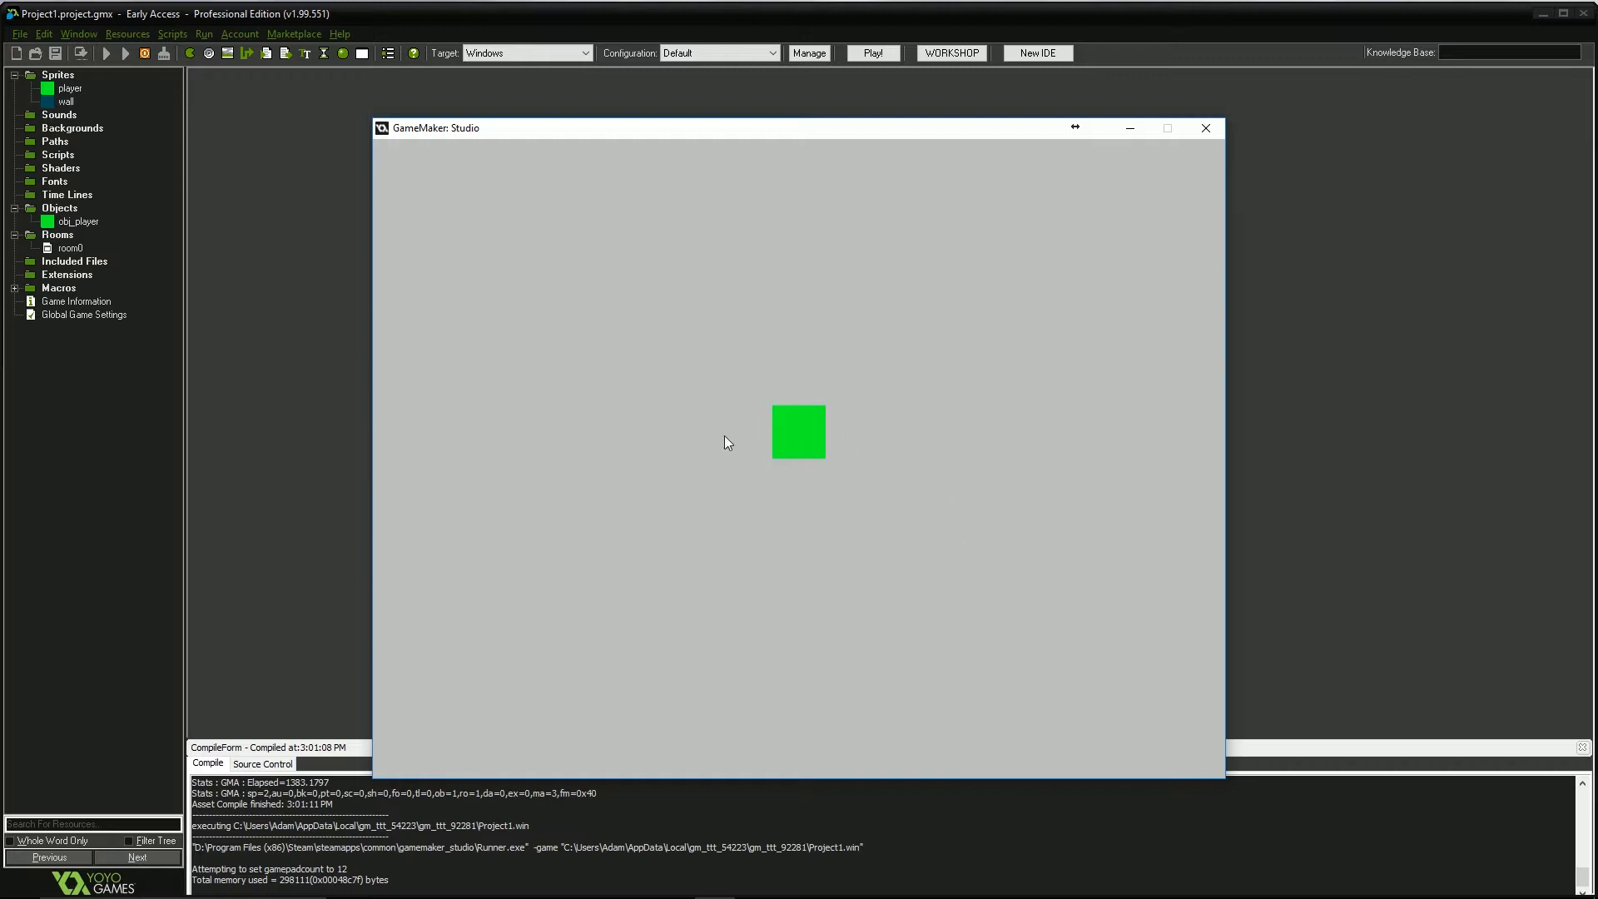
pyautogui.press('Left')
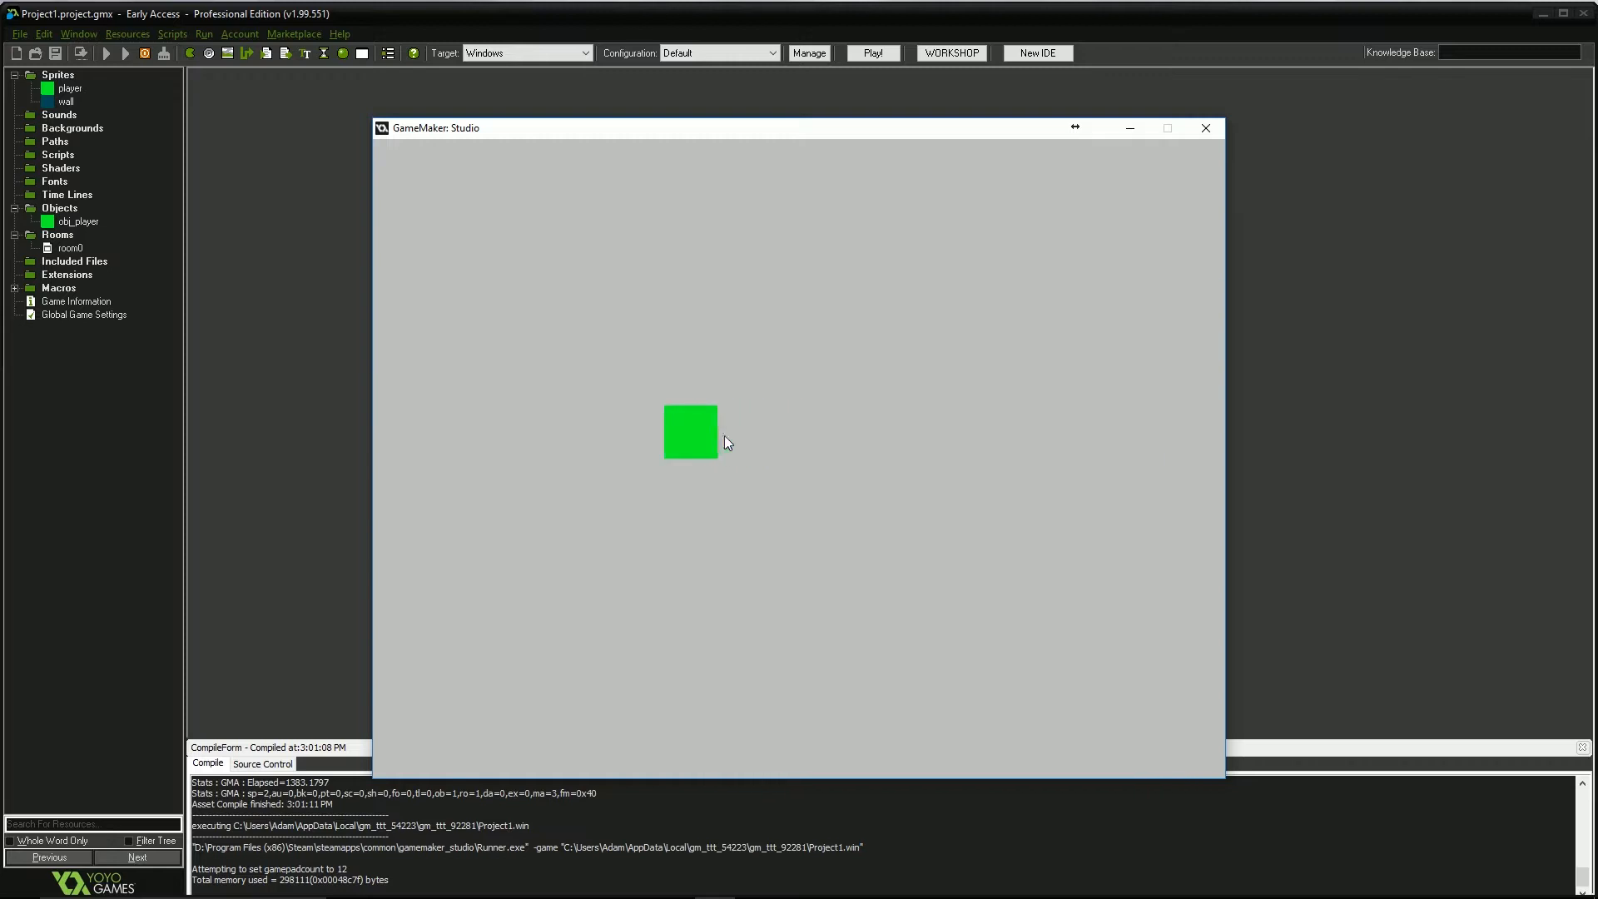
pyautogui.press('Right')
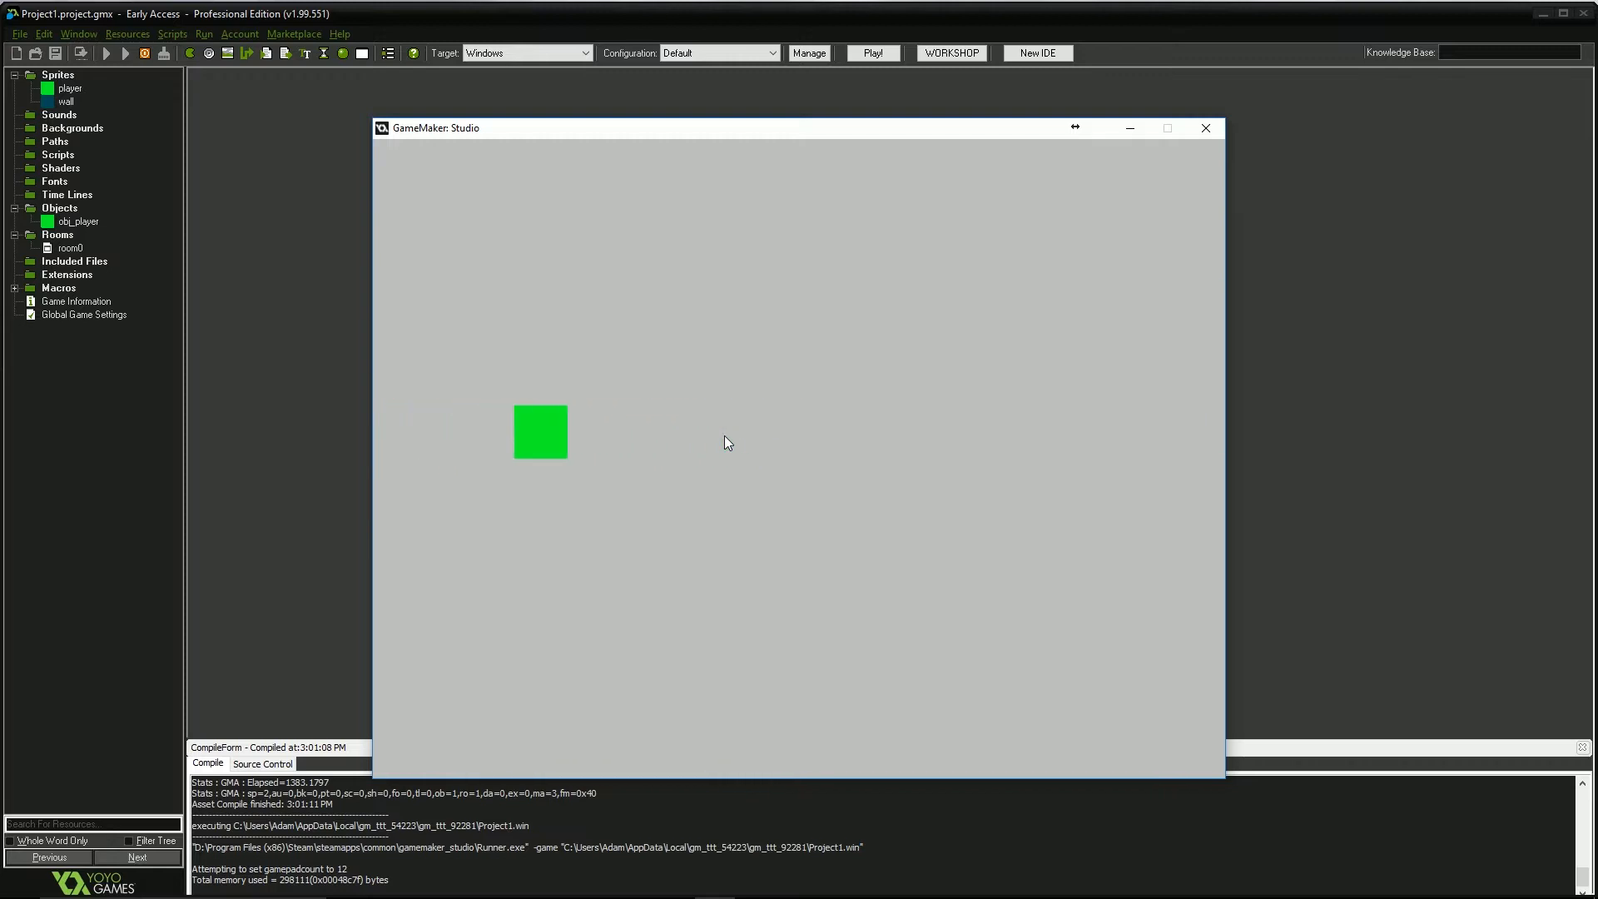
pyautogui.press('Up')
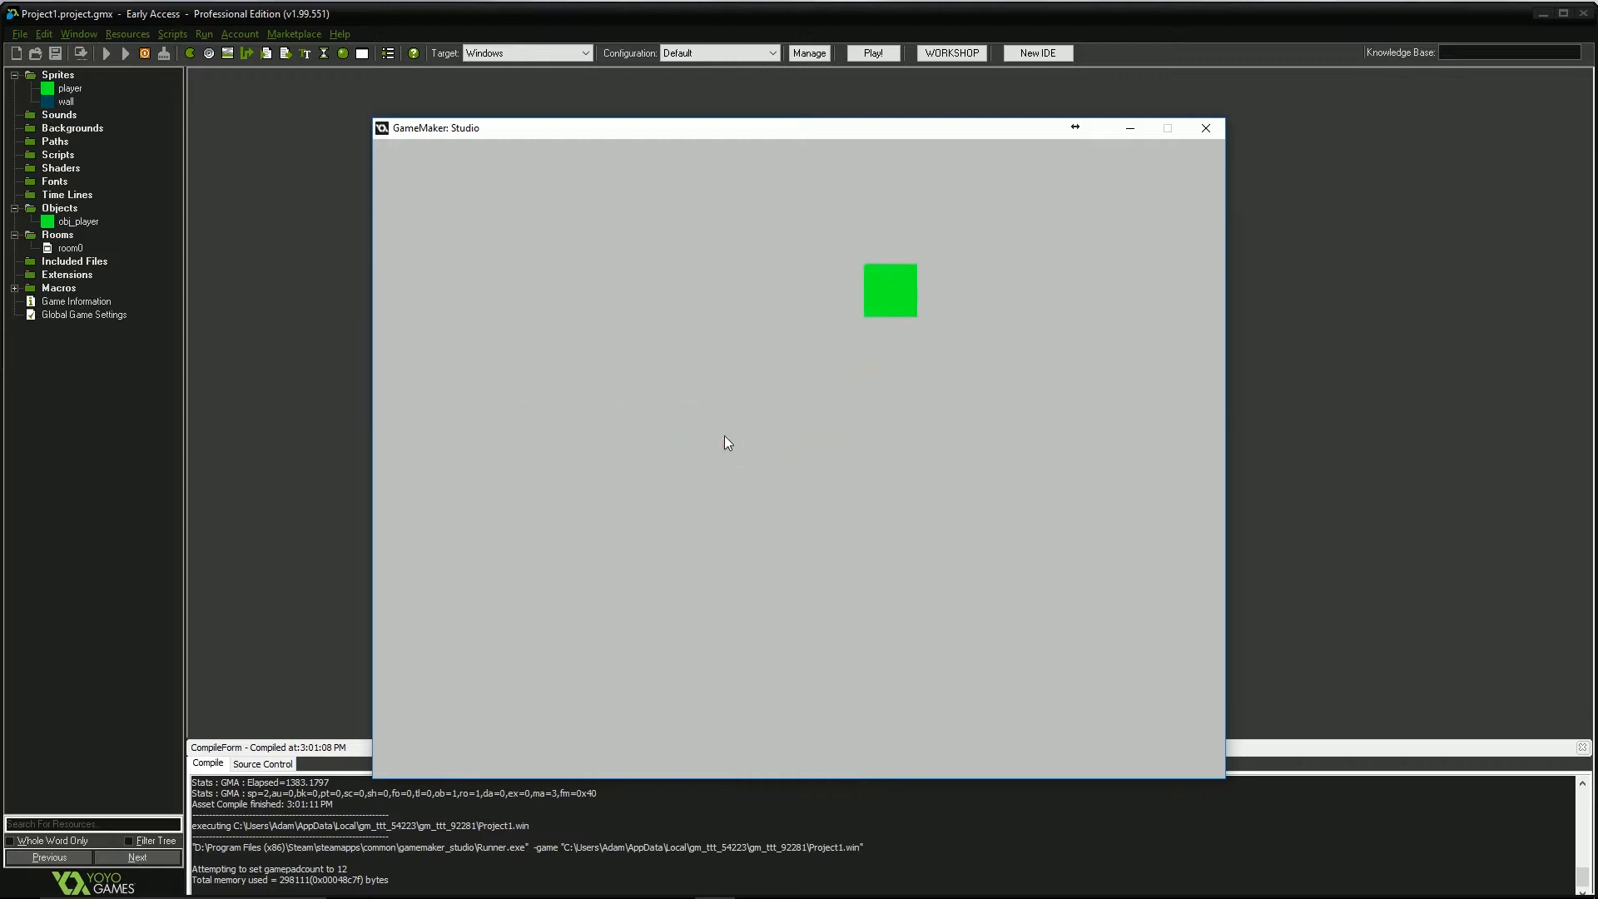
pyautogui.press('Down')
pyautogui.press('Down')
pyautogui.press('Left')
pyautogui.press('Up')
pyautogui.press('Right')
pyautogui.press('Down')
pyautogui.press('Left')
pyautogui.press('Up')
pyautogui.press('Right')
pyautogui.press('Up')
pyautogui.press('Left')
pyautogui.press('Down')
pyautogui.press('Right')
pyautogui.press('Up')
pyautogui.press('Left')
pyautogui.press('Down')
pyautogui.press('Right')
pyautogui.press('Up')
pyautogui.press('Left')
pyautogui.press('Down')
pyautogui.press('Right')
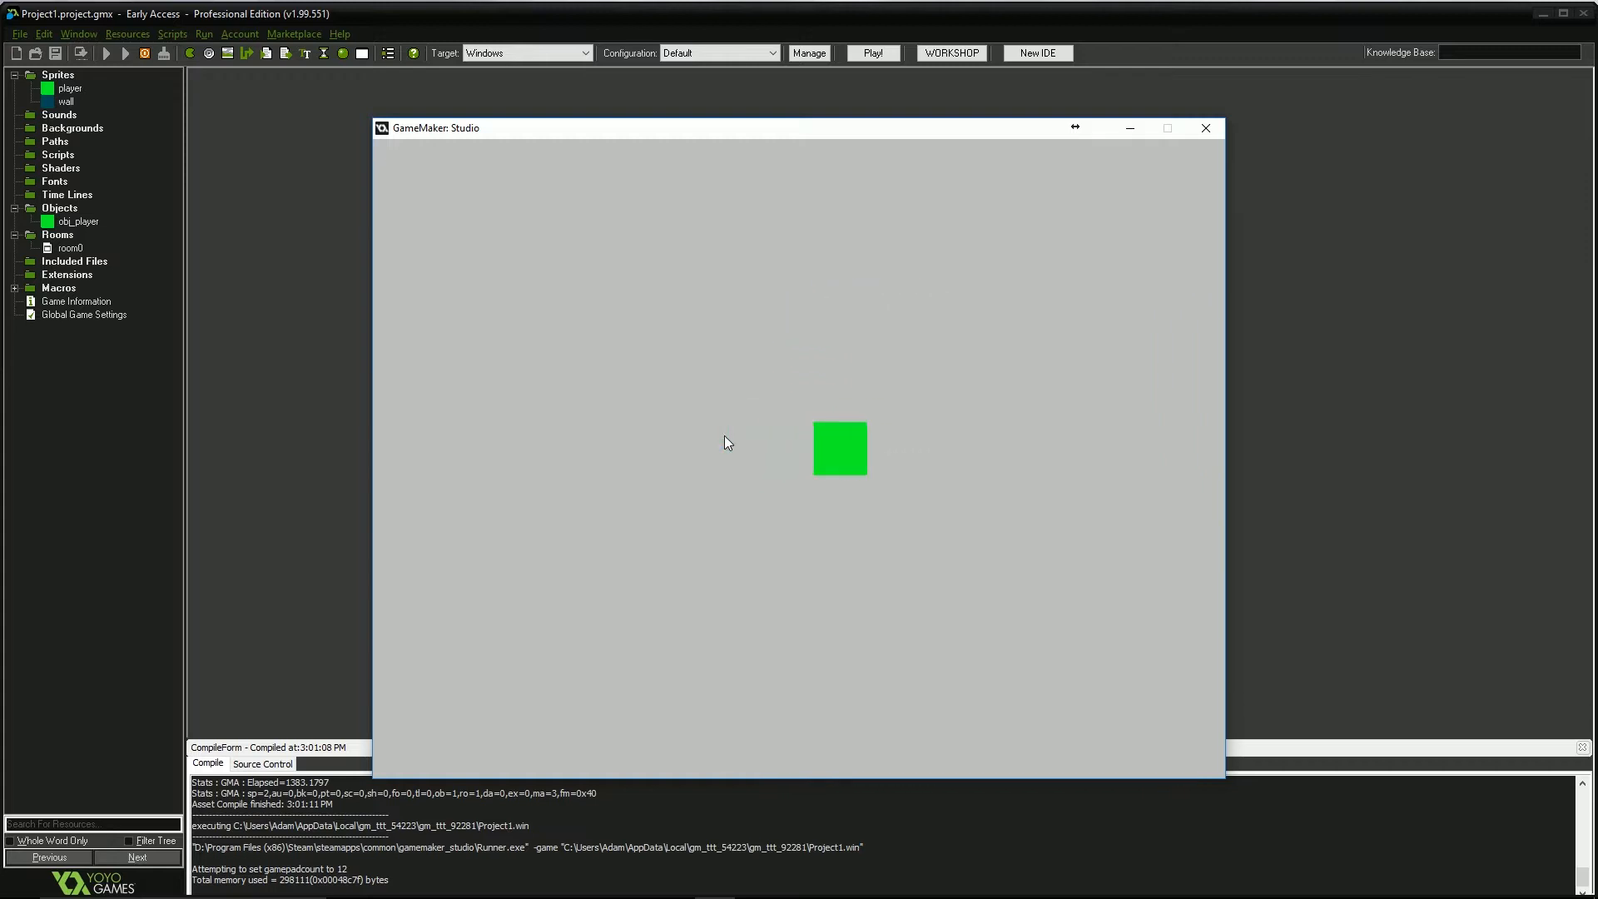
pyautogui.press('Up')
pyautogui.press('Left')
pyautogui.press('Down')
pyautogui.press('Right')
pyautogui.press('Up')
pyautogui.press('Left')
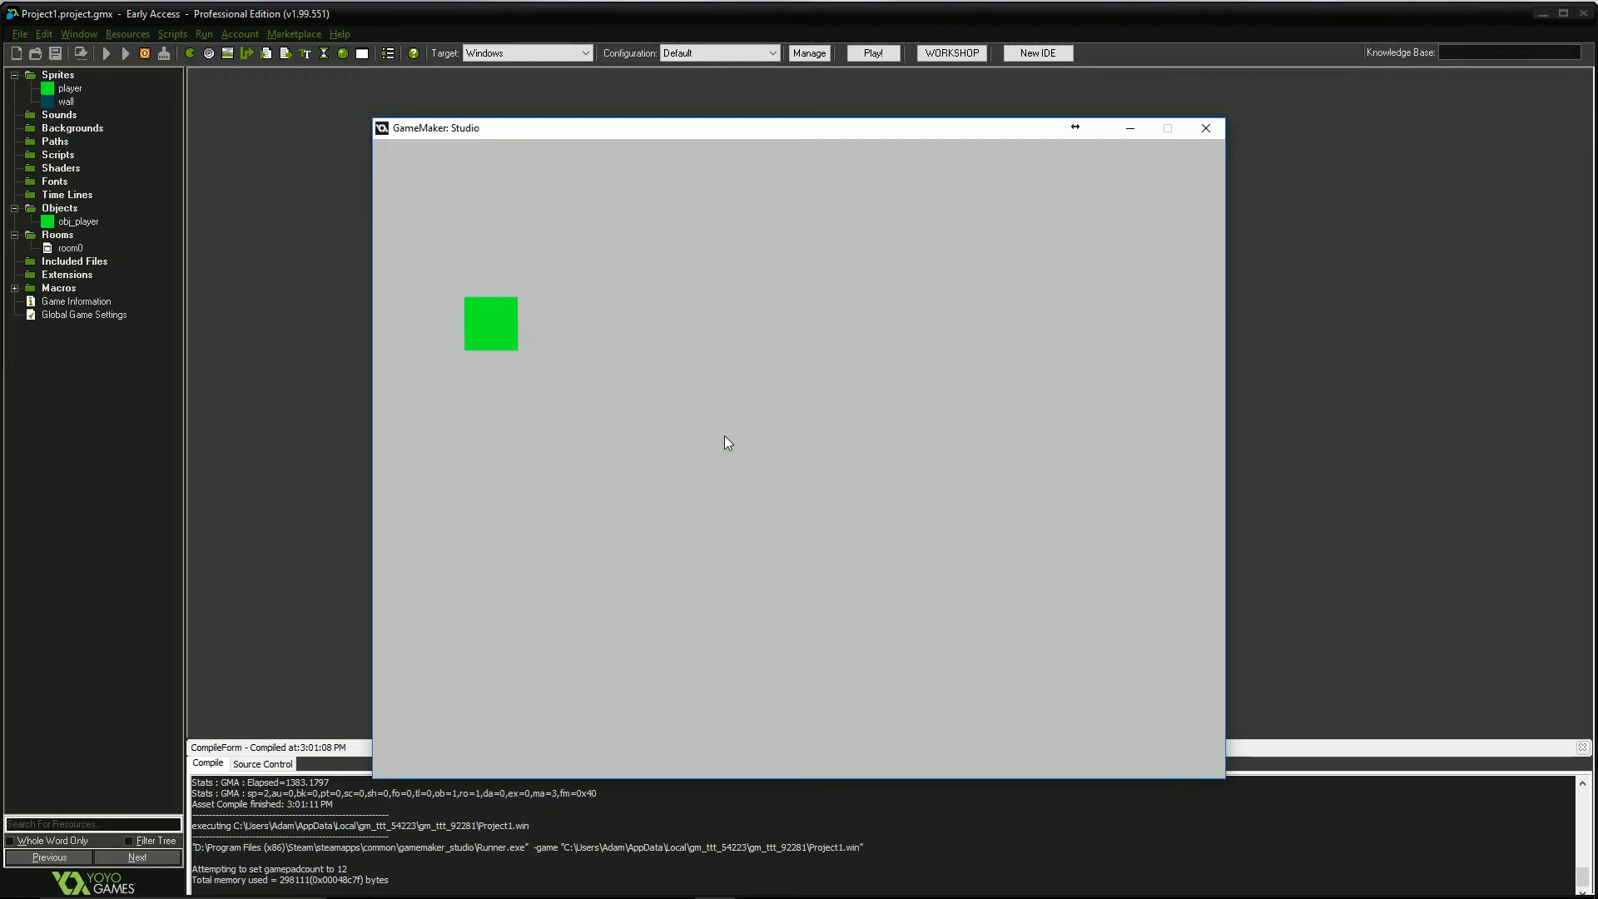
pyautogui.press('Right')
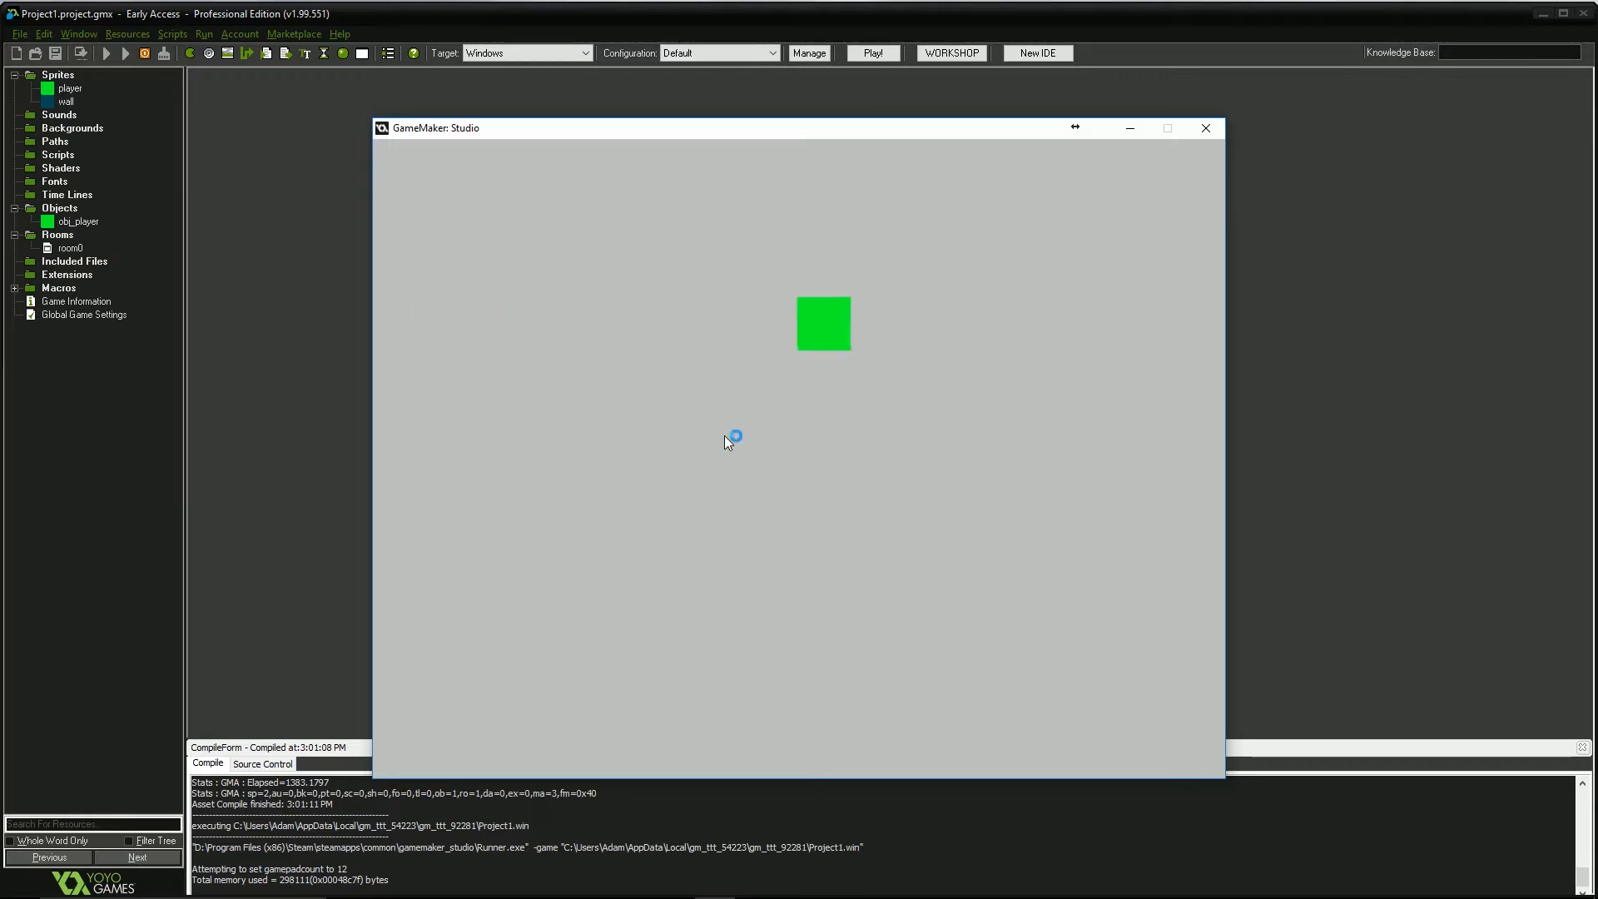
pyautogui.press('Left')
pyautogui.press('Down')
pyautogui.press('Up')
pyautogui.press('Left')
pyautogui.press('Down')
pyautogui.press('Right')
pyautogui.press('Up')
pyautogui.press('Left')
pyautogui.press('Down')
pyautogui.press('Right')
pyautogui.press('Up')
pyautogui.press('Left')
pyautogui.press('Down')
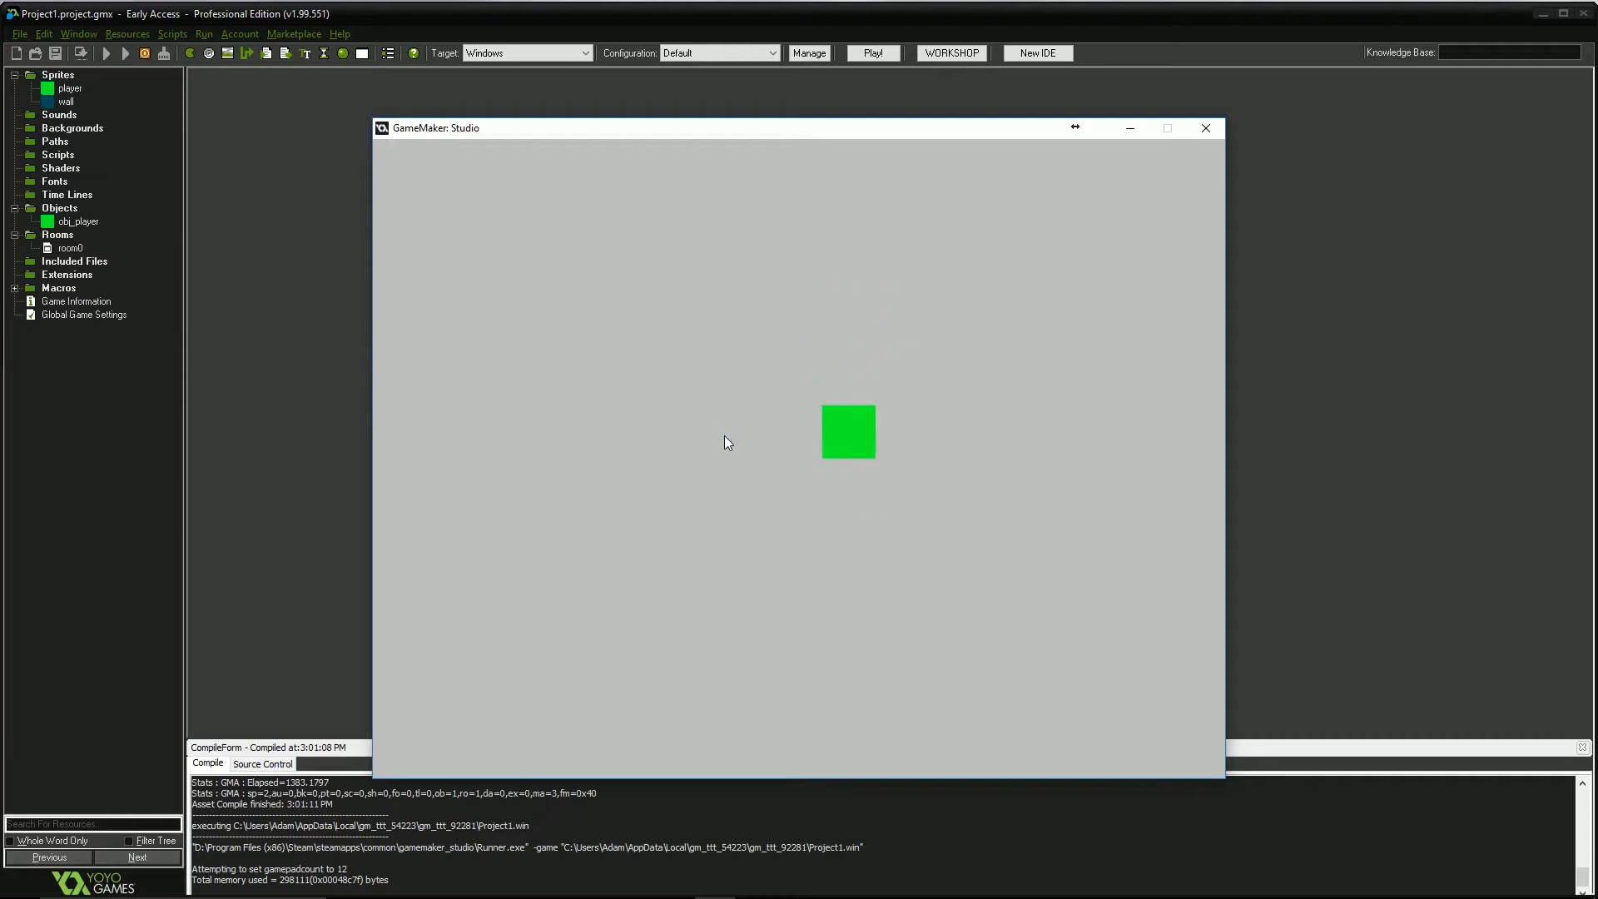
pyautogui.press('Up')
pyautogui.press('Left')
pyautogui.press('Up')
pyautogui.press('Right')
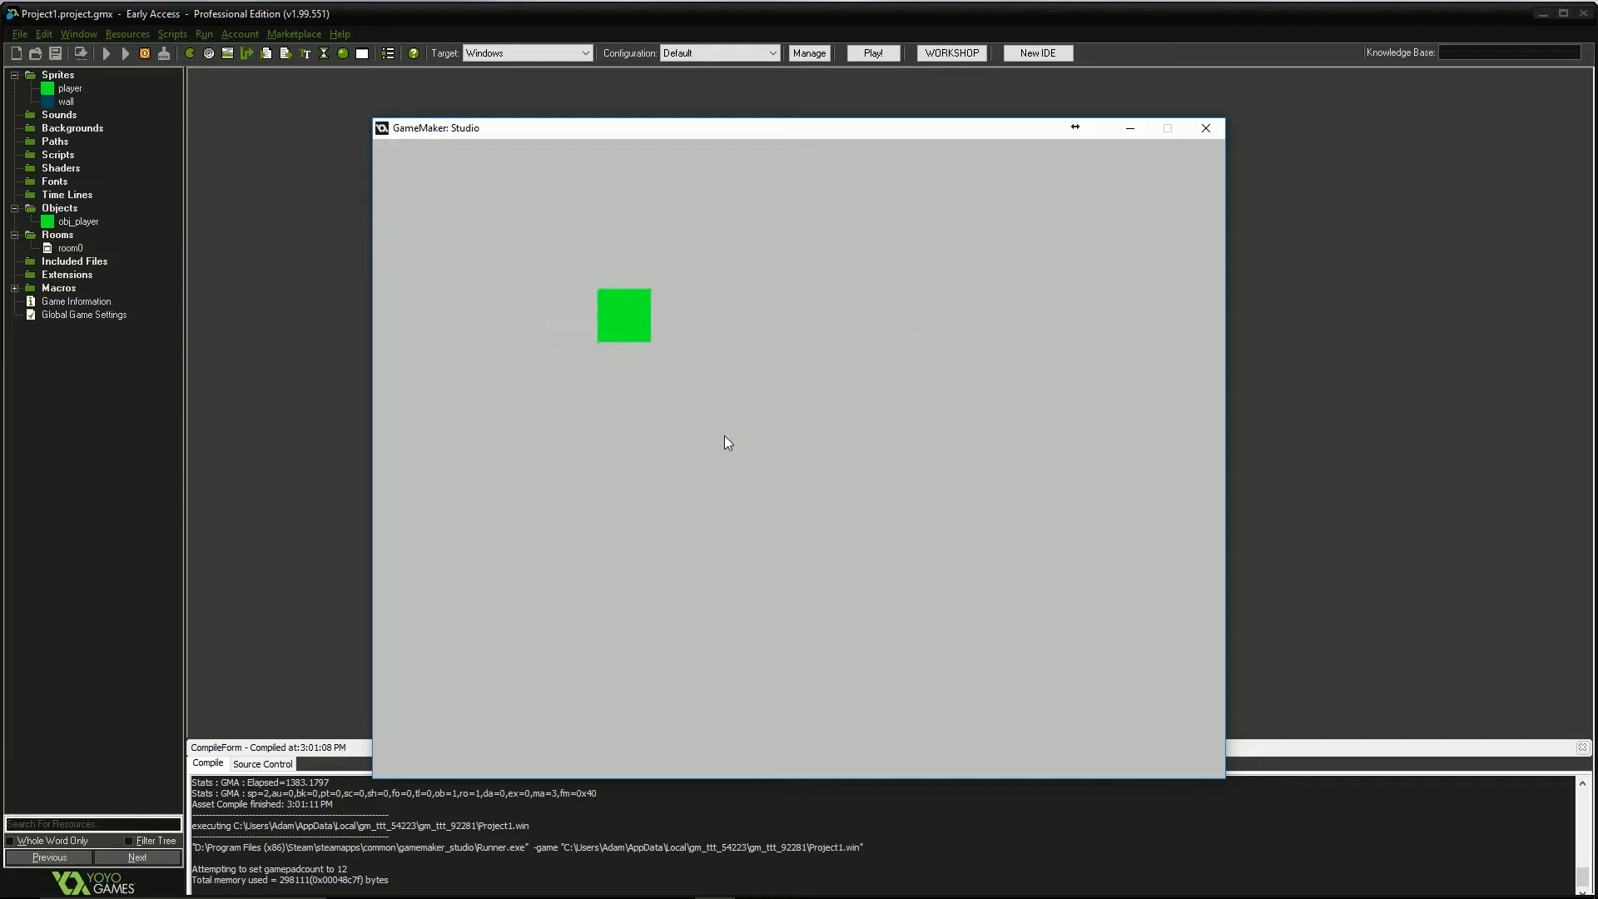
pyautogui.press('Down')
pyautogui.press('Down')
pyautogui.press('Left')
pyautogui.press('Up')
pyautogui.press('Down')
pyautogui.press('Up')
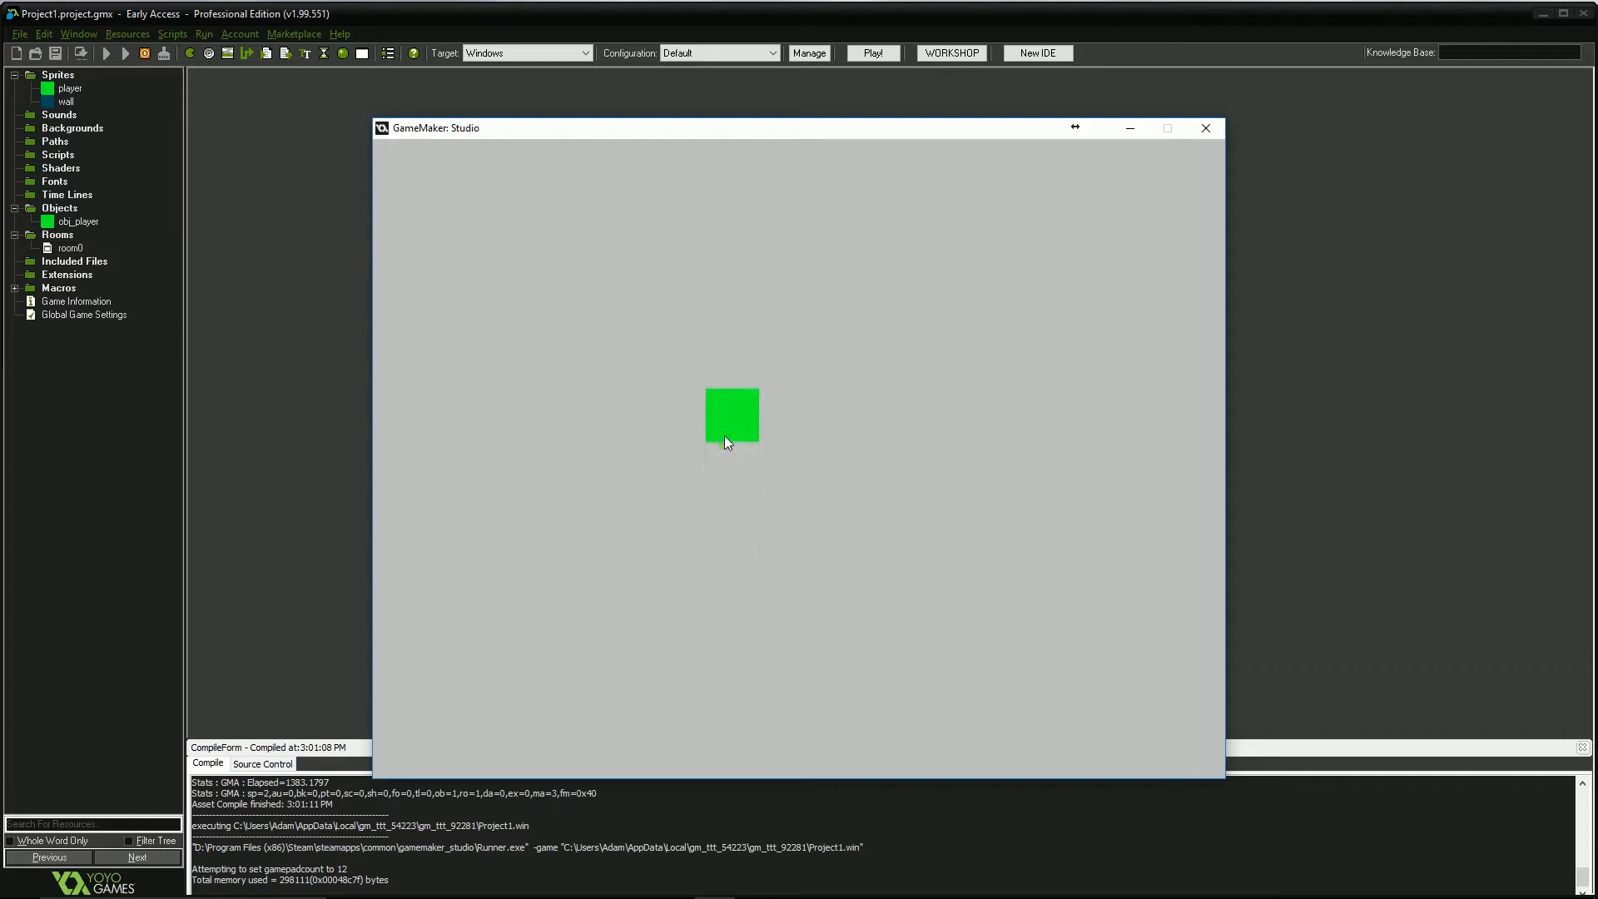
pyautogui.click(1202, 128)
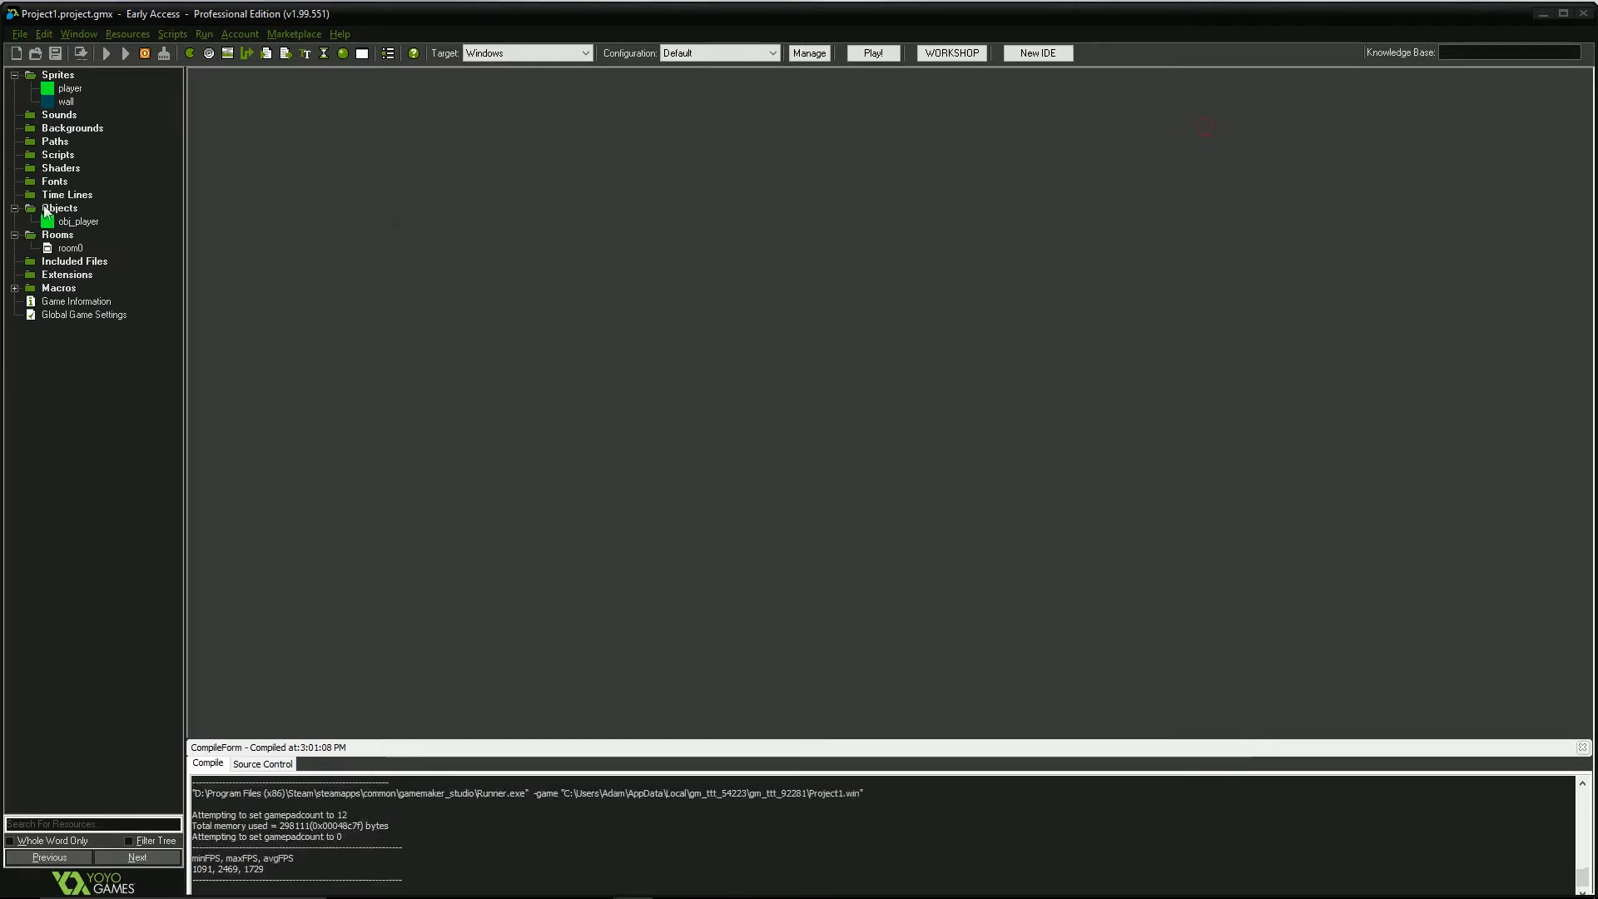
# Add a key-release event for any key to obj_player.
pyautogui.doubleClick(77, 221)
pyautogui.click(568, 364)
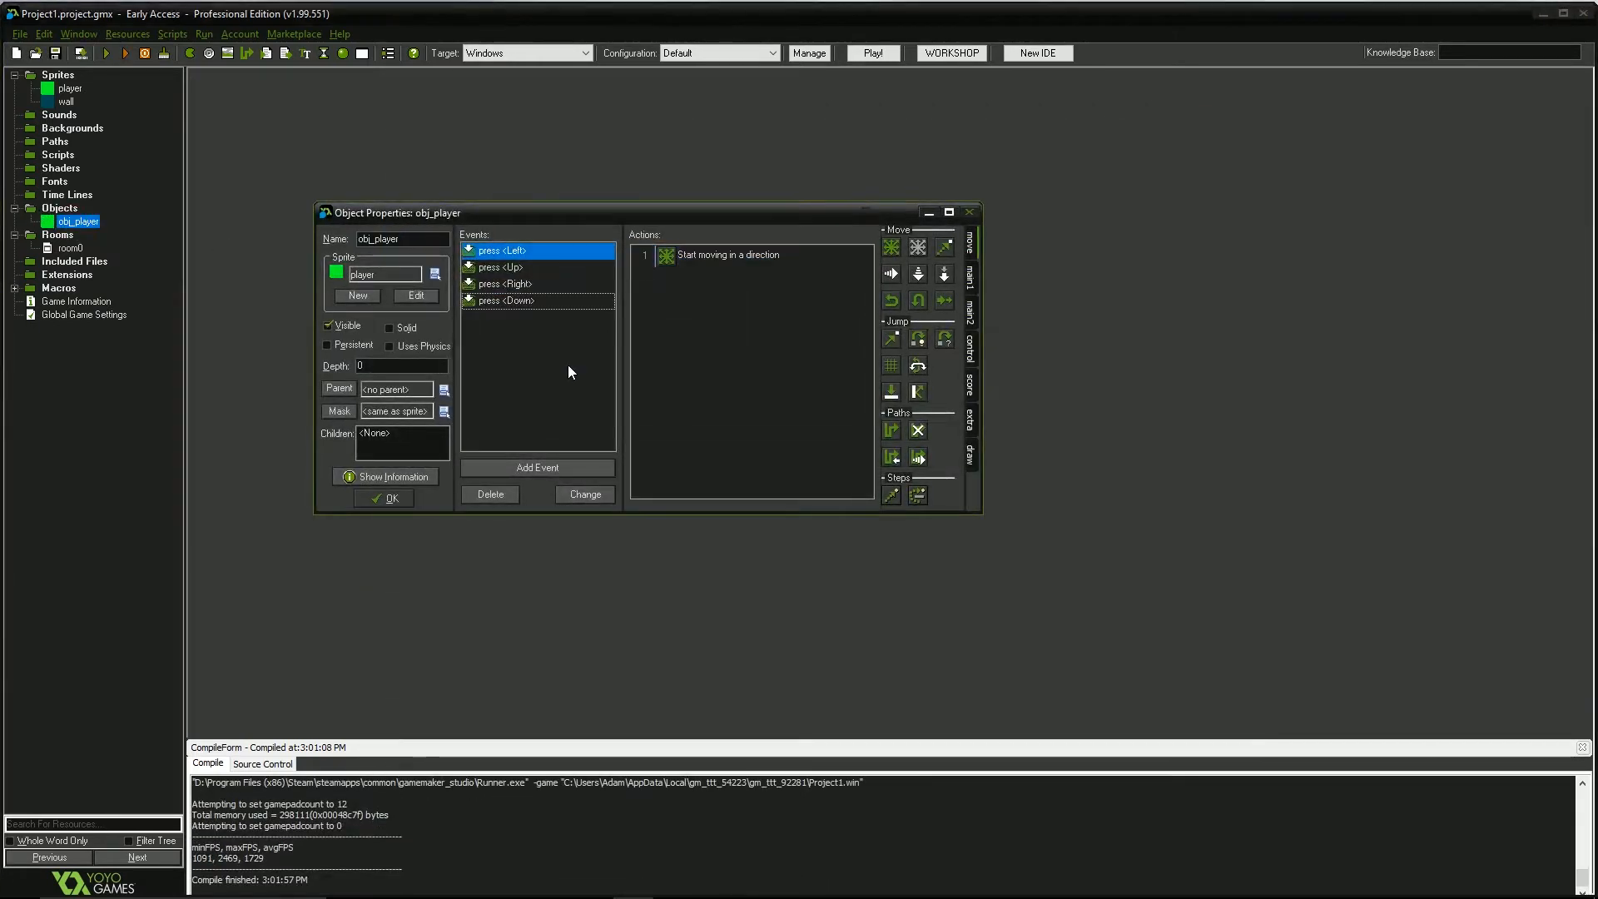
pyautogui.click(545, 461)
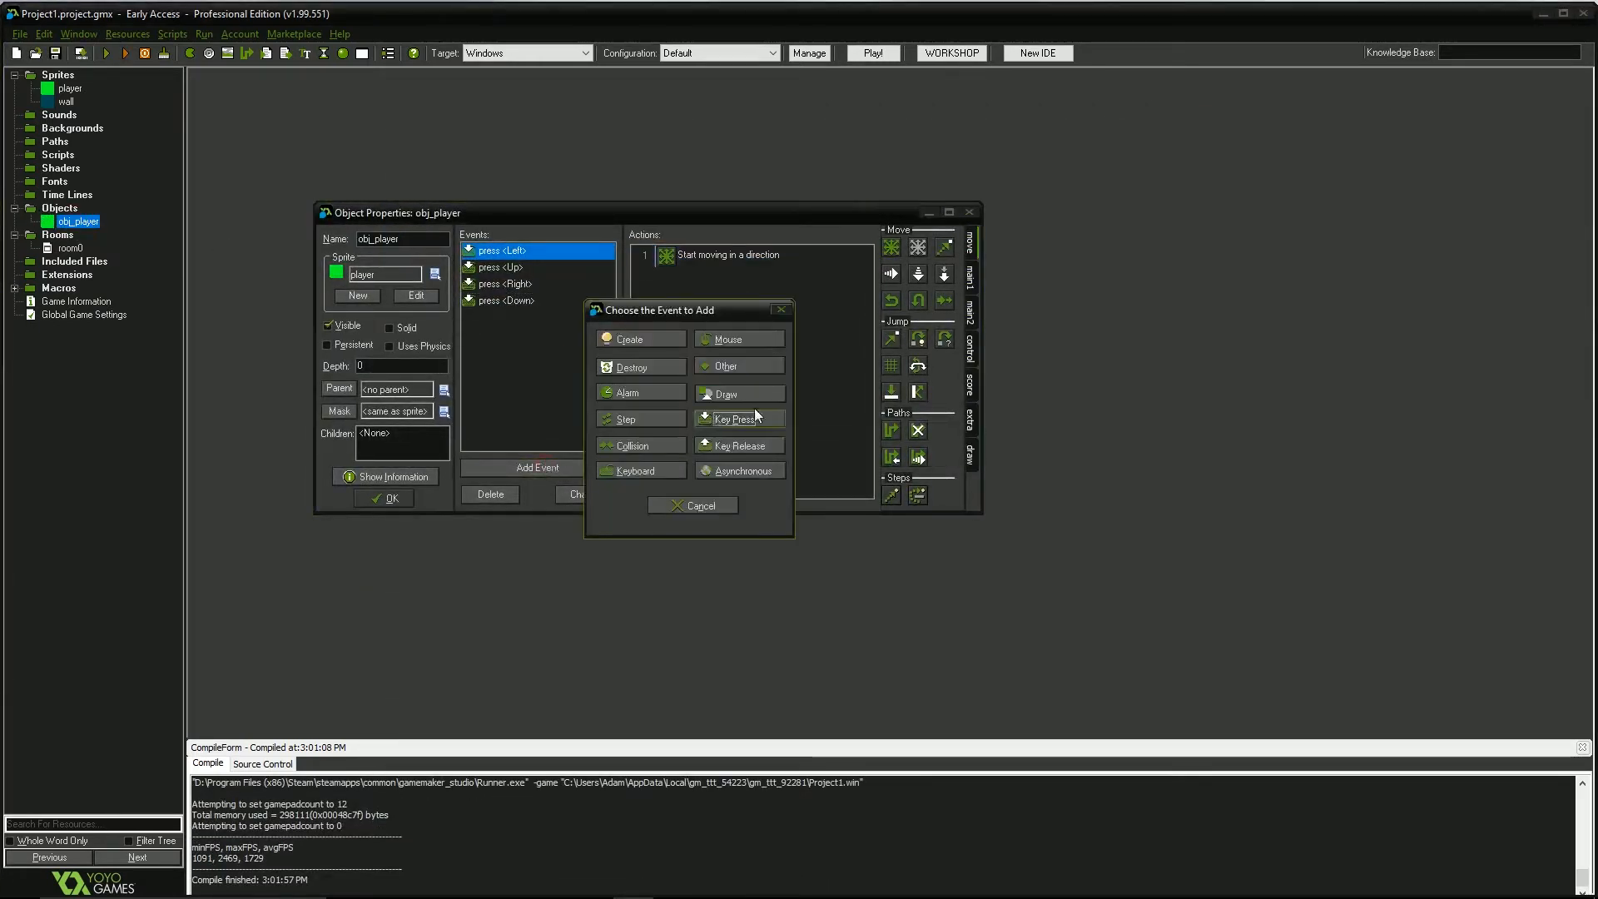
pyautogui.click(745, 447)
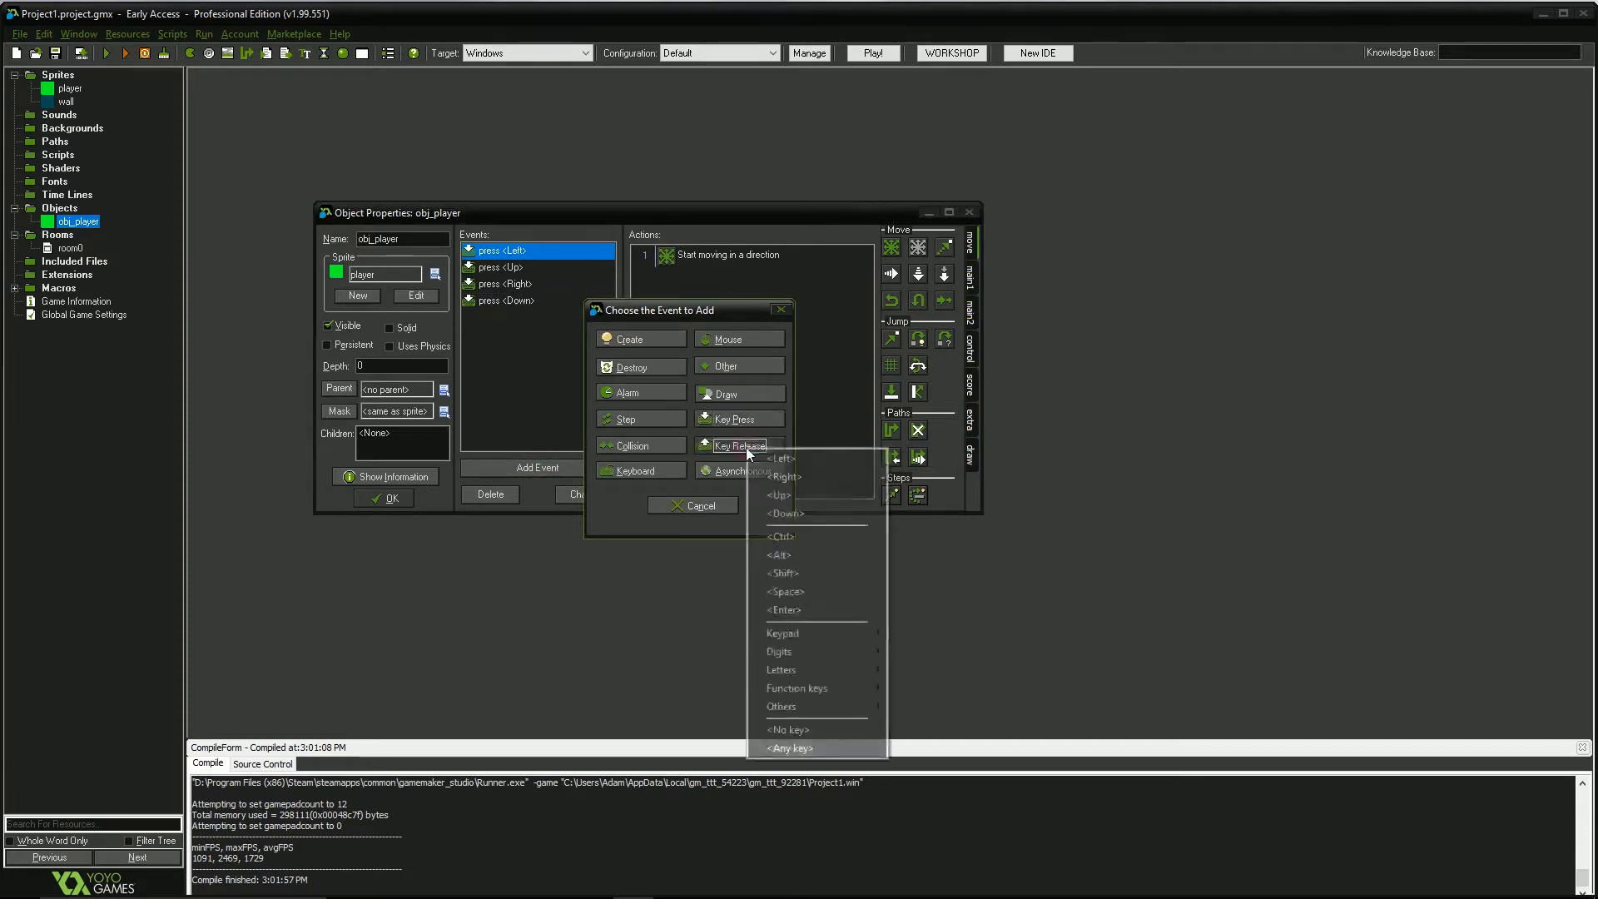
pyautogui.click(824, 746)
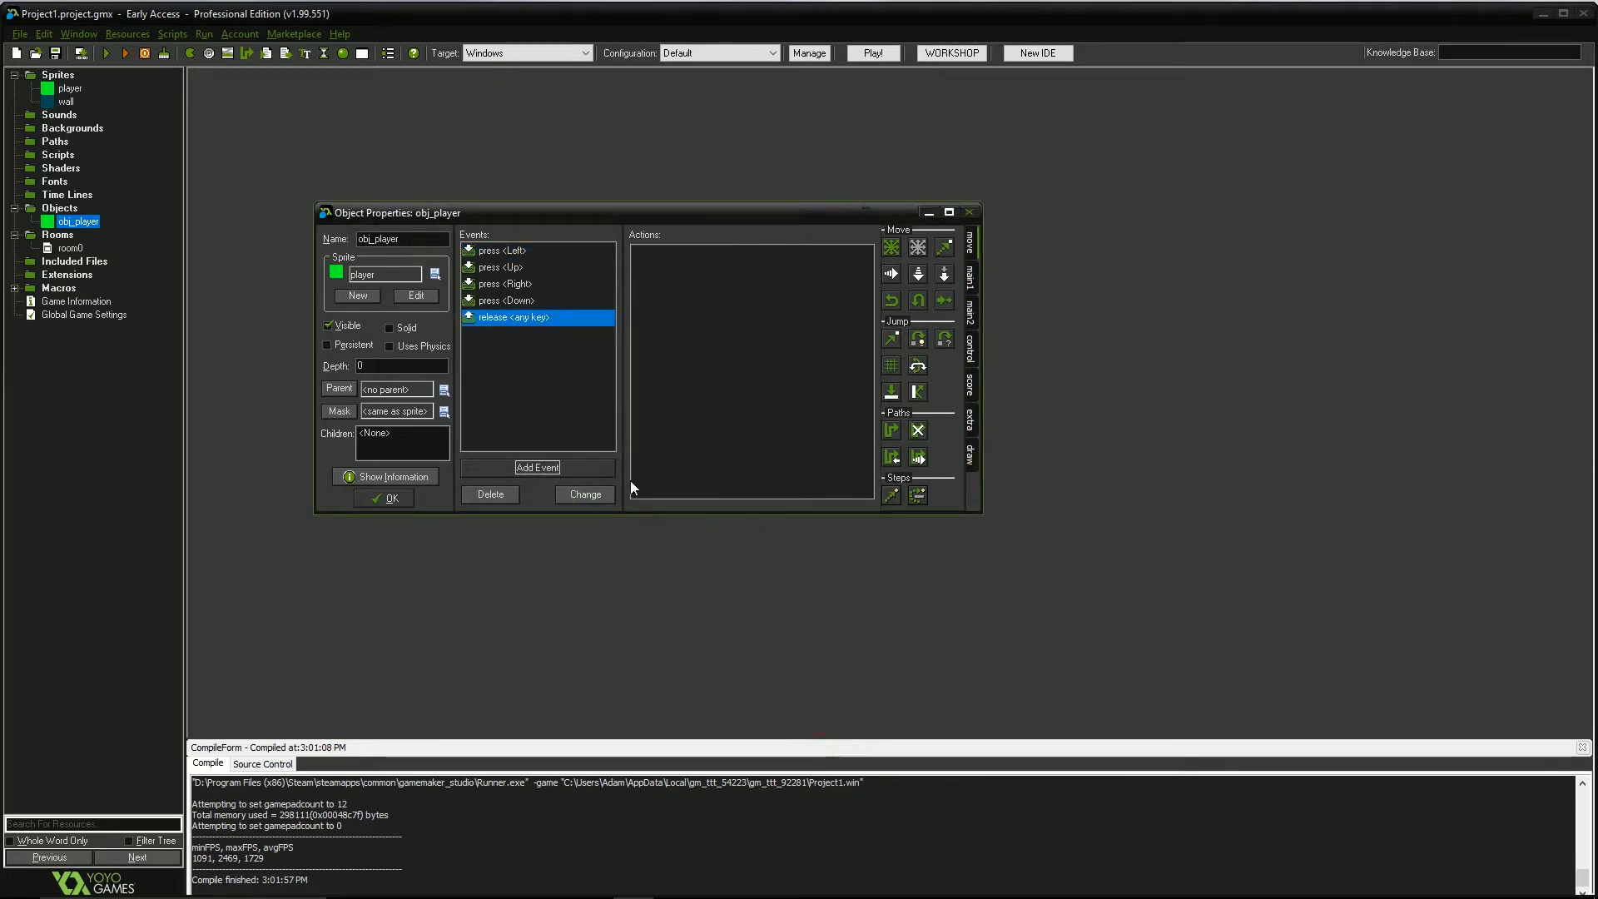
# Add a Move Fixed action with the centre stop direction and speed 0 to the any-key release event, and accept the object.
pyautogui.moveTo(891, 247); pyautogui.dragTo(732, 272)
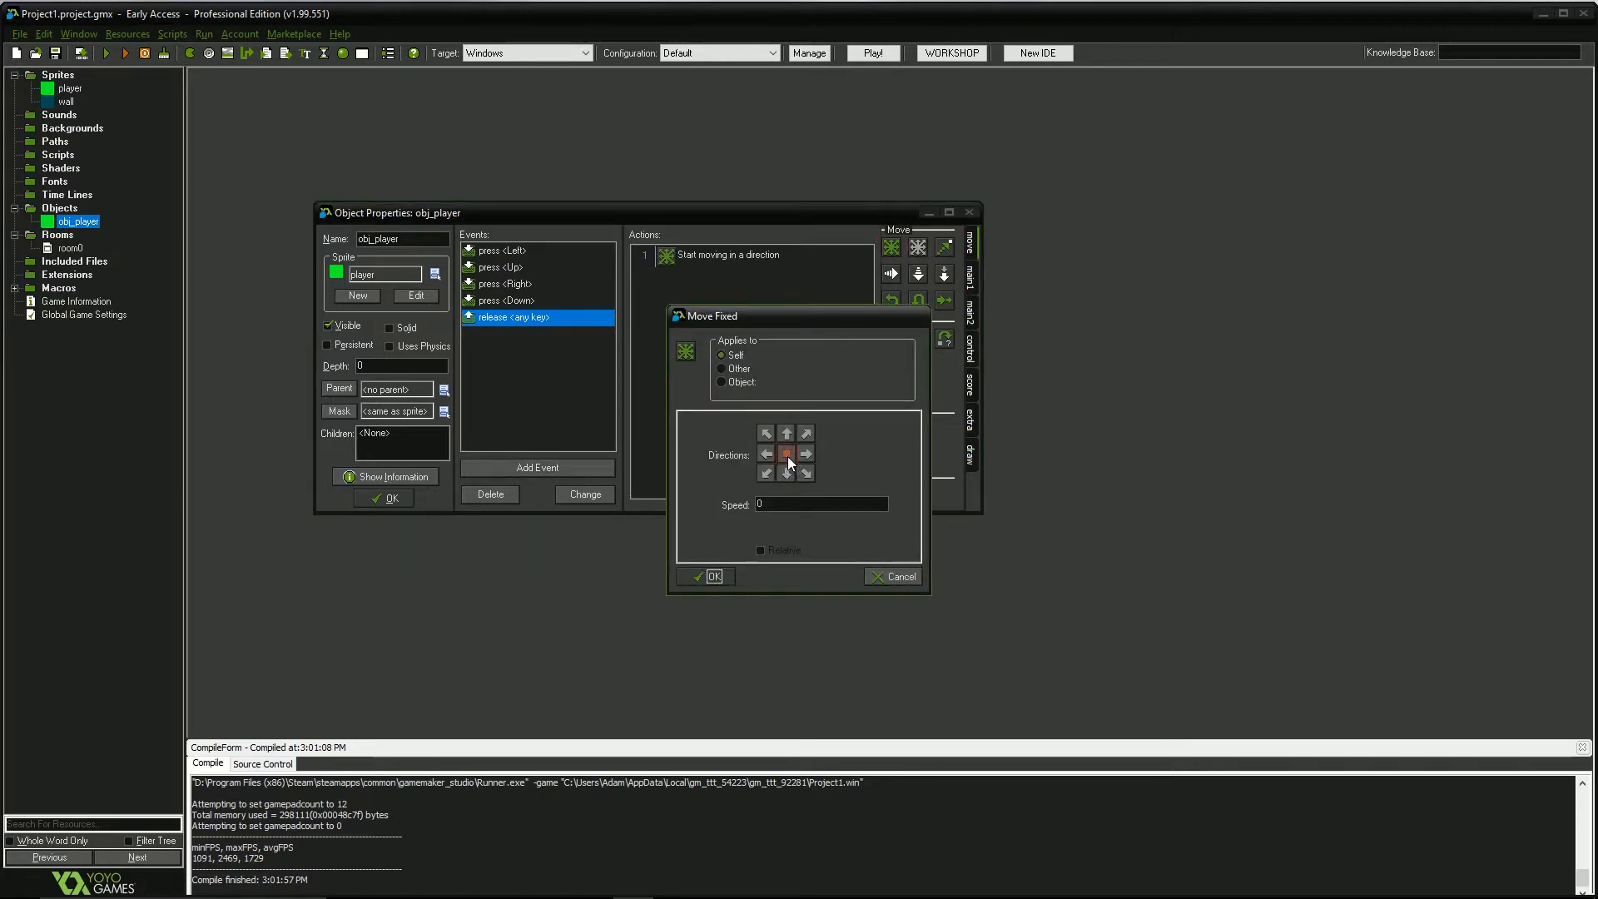
pyautogui.click(716, 576)
pyautogui.click(406, 498)
# Run the game again, test whether the player stops when the arrow keys are released, and close the game.
pyautogui.click(107, 53)
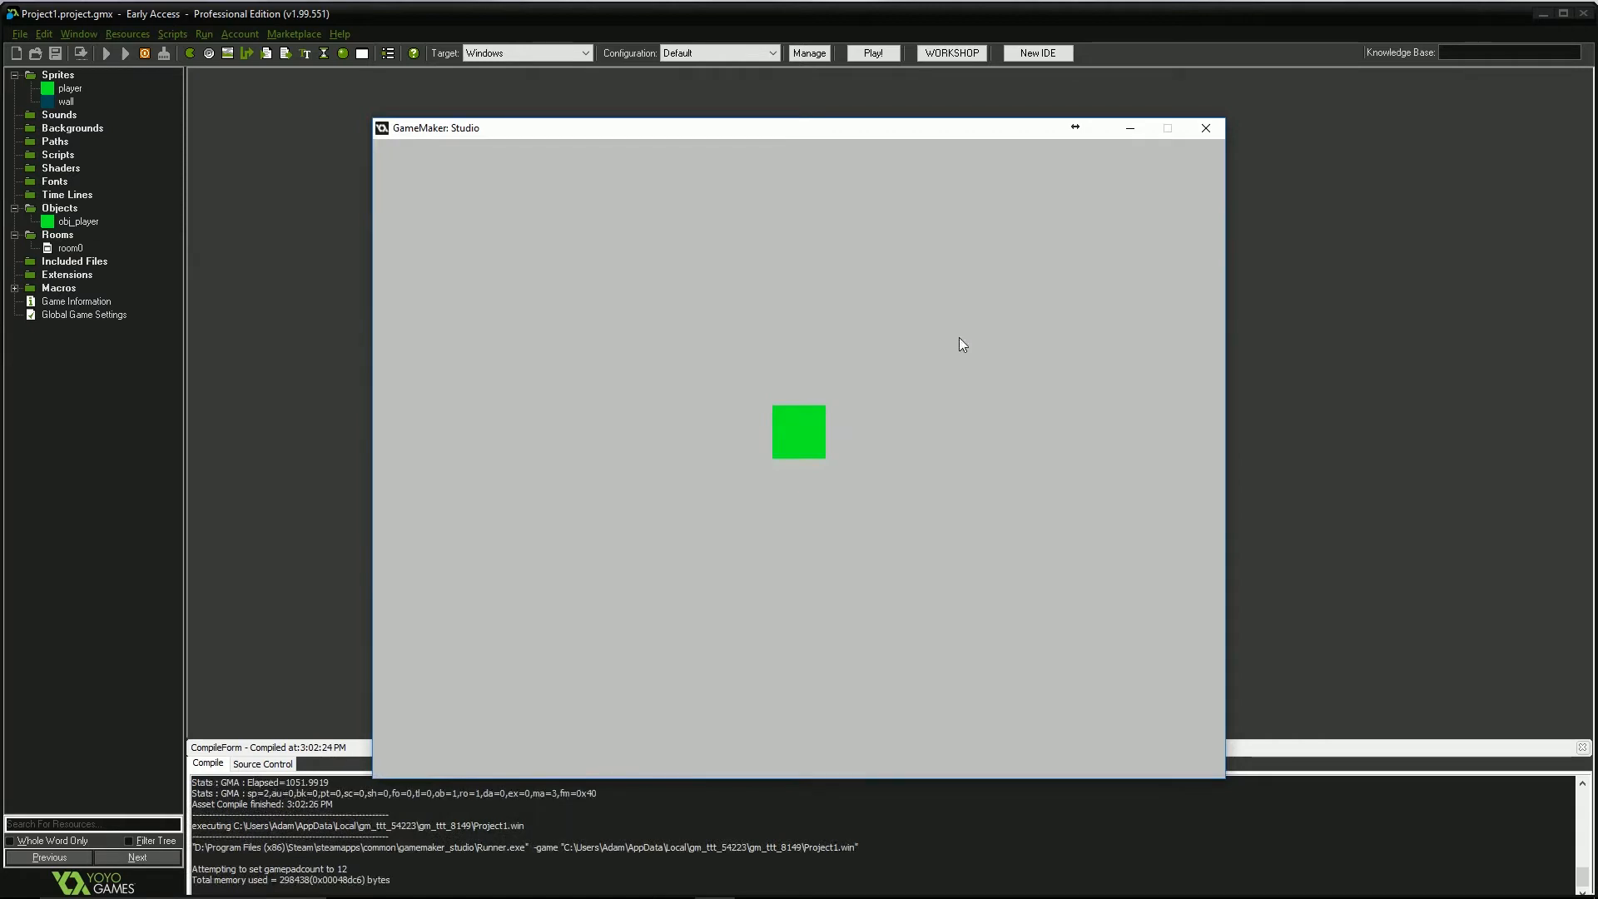
pyautogui.press('Left')
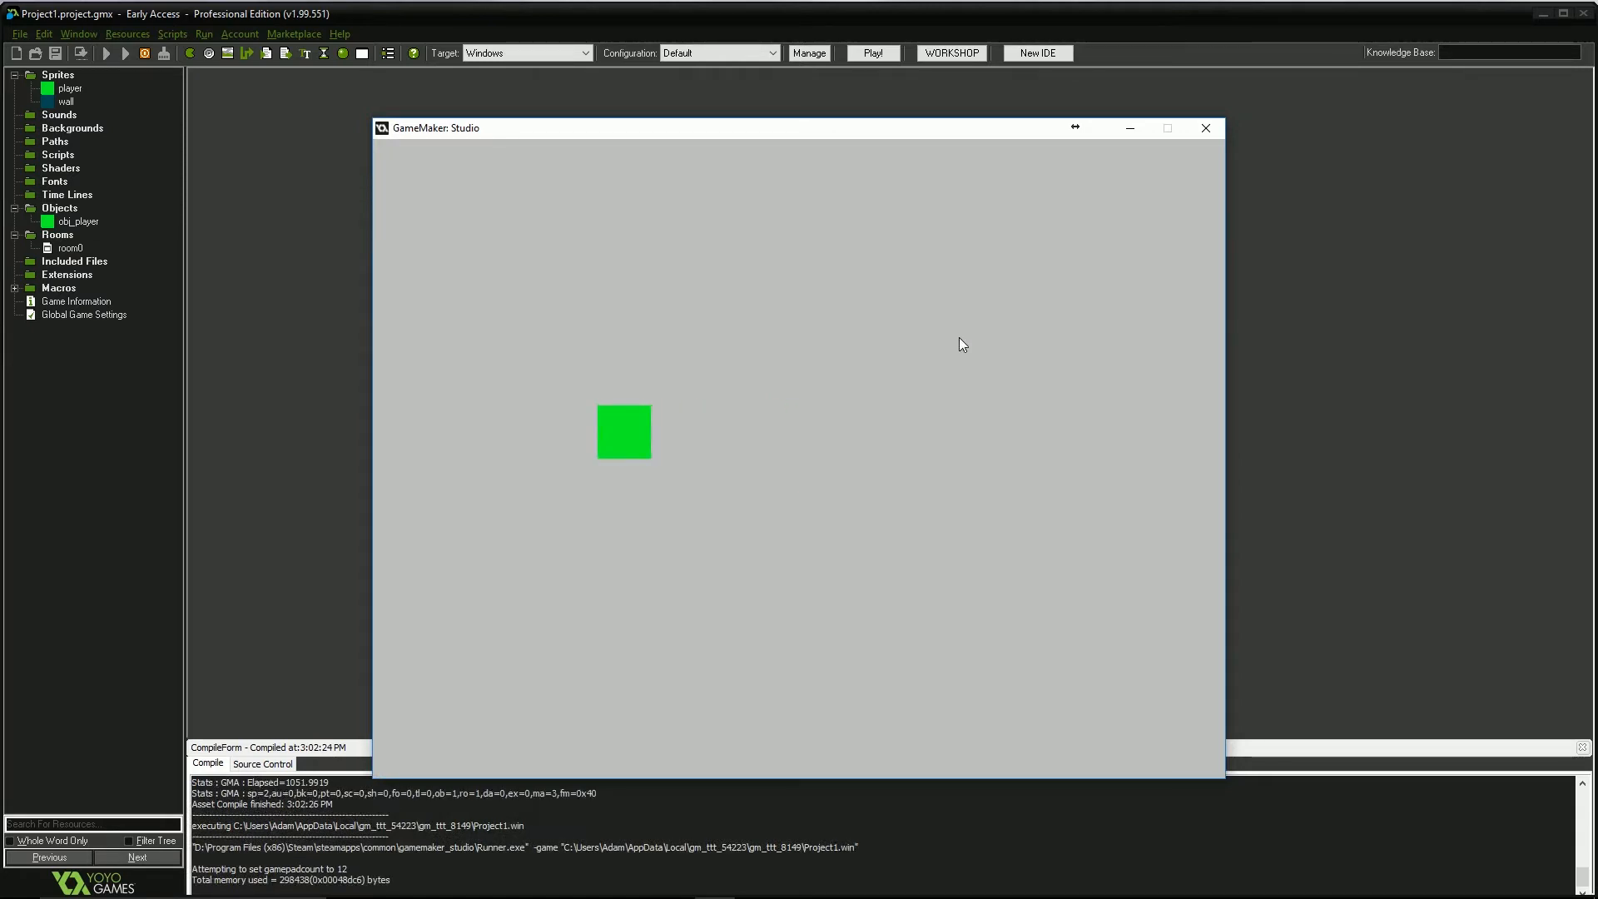
pyautogui.press('Right')
pyautogui.press('Down')
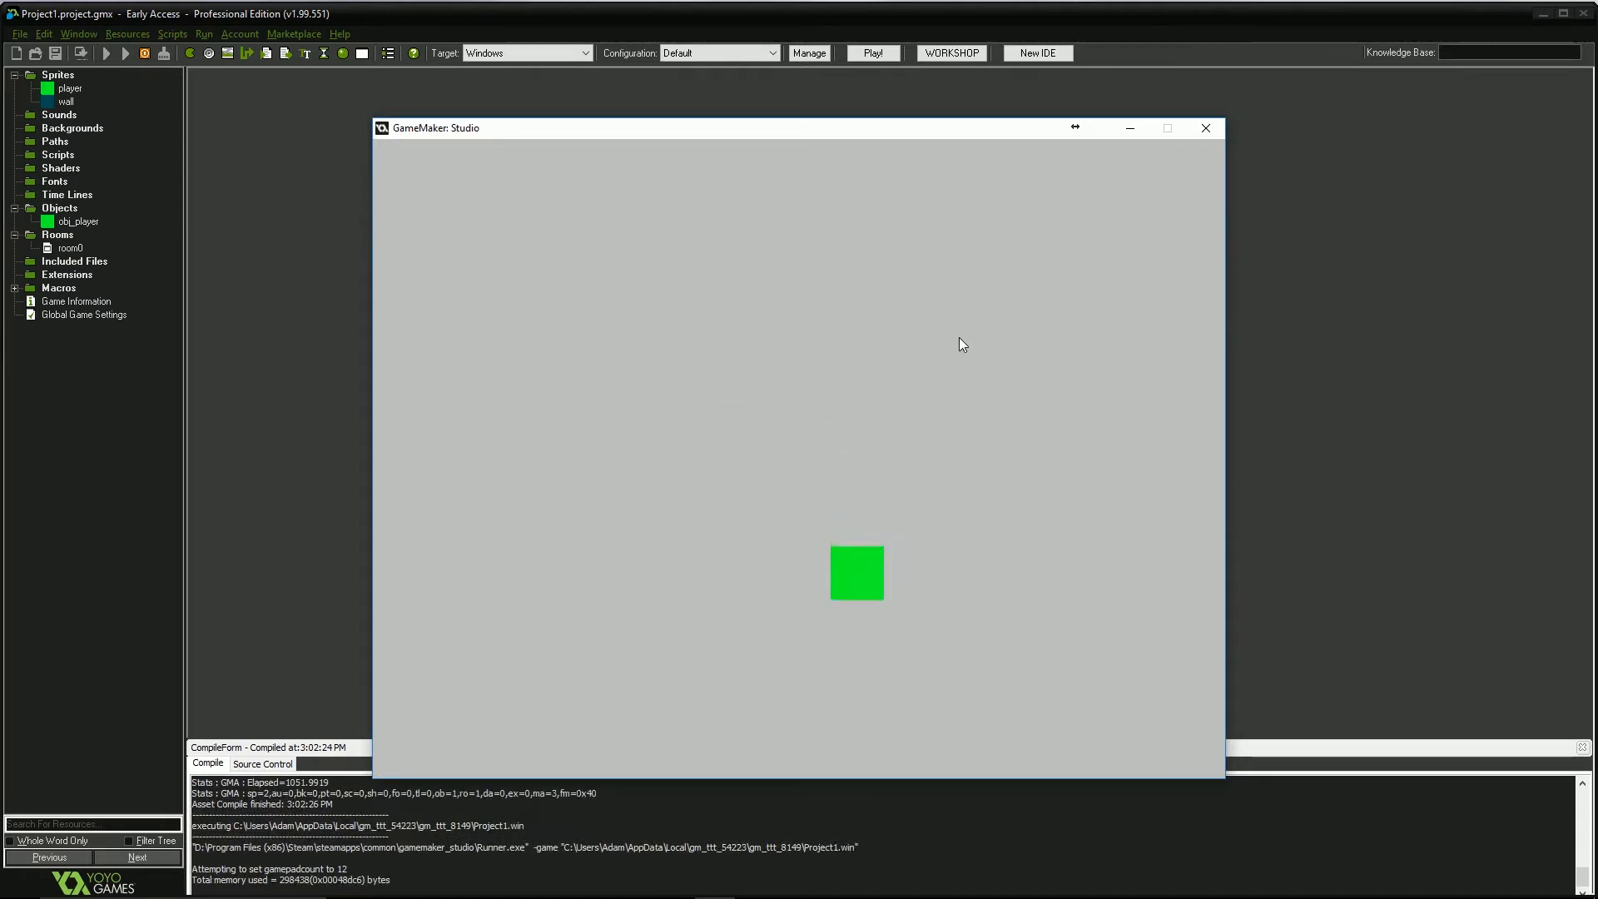
pyautogui.press('Up')
pyautogui.press('Left')
pyautogui.press('Down')
pyautogui.press('Right')
pyautogui.press('Up')
pyautogui.press('Left')
pyautogui.press('Down')
pyautogui.press('Right')
pyautogui.press('Up')
pyautogui.press('Left')
pyautogui.press('Down')
pyautogui.press('Right')
pyautogui.press('Up')
pyautogui.press('Left')
pyautogui.press('Down')
pyautogui.press('Right')
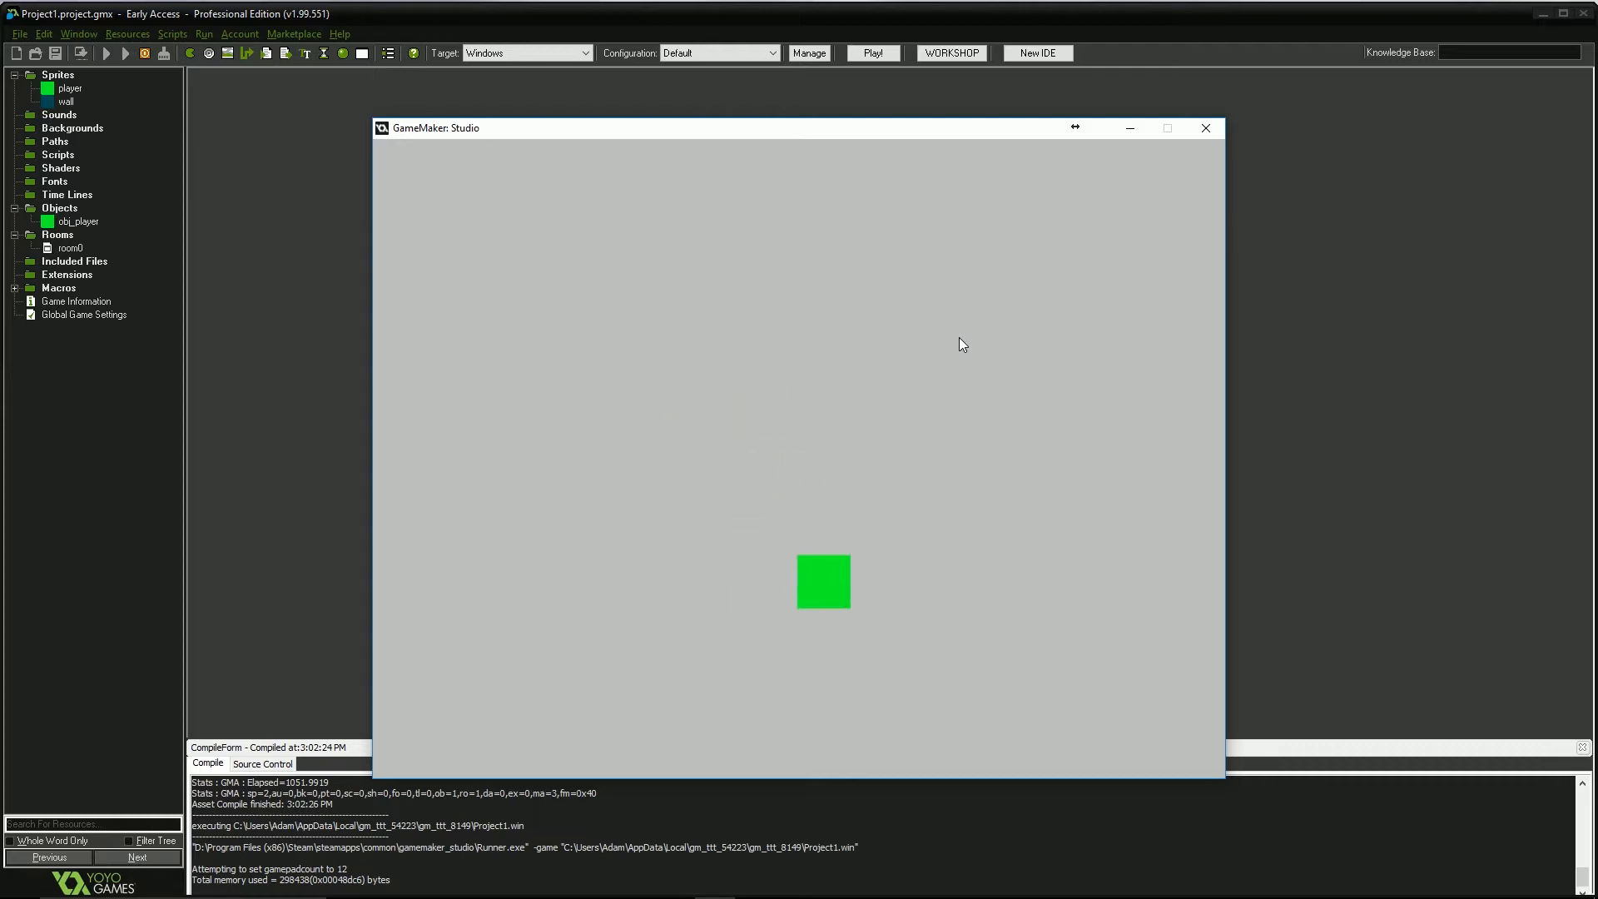
pyautogui.press('Up')
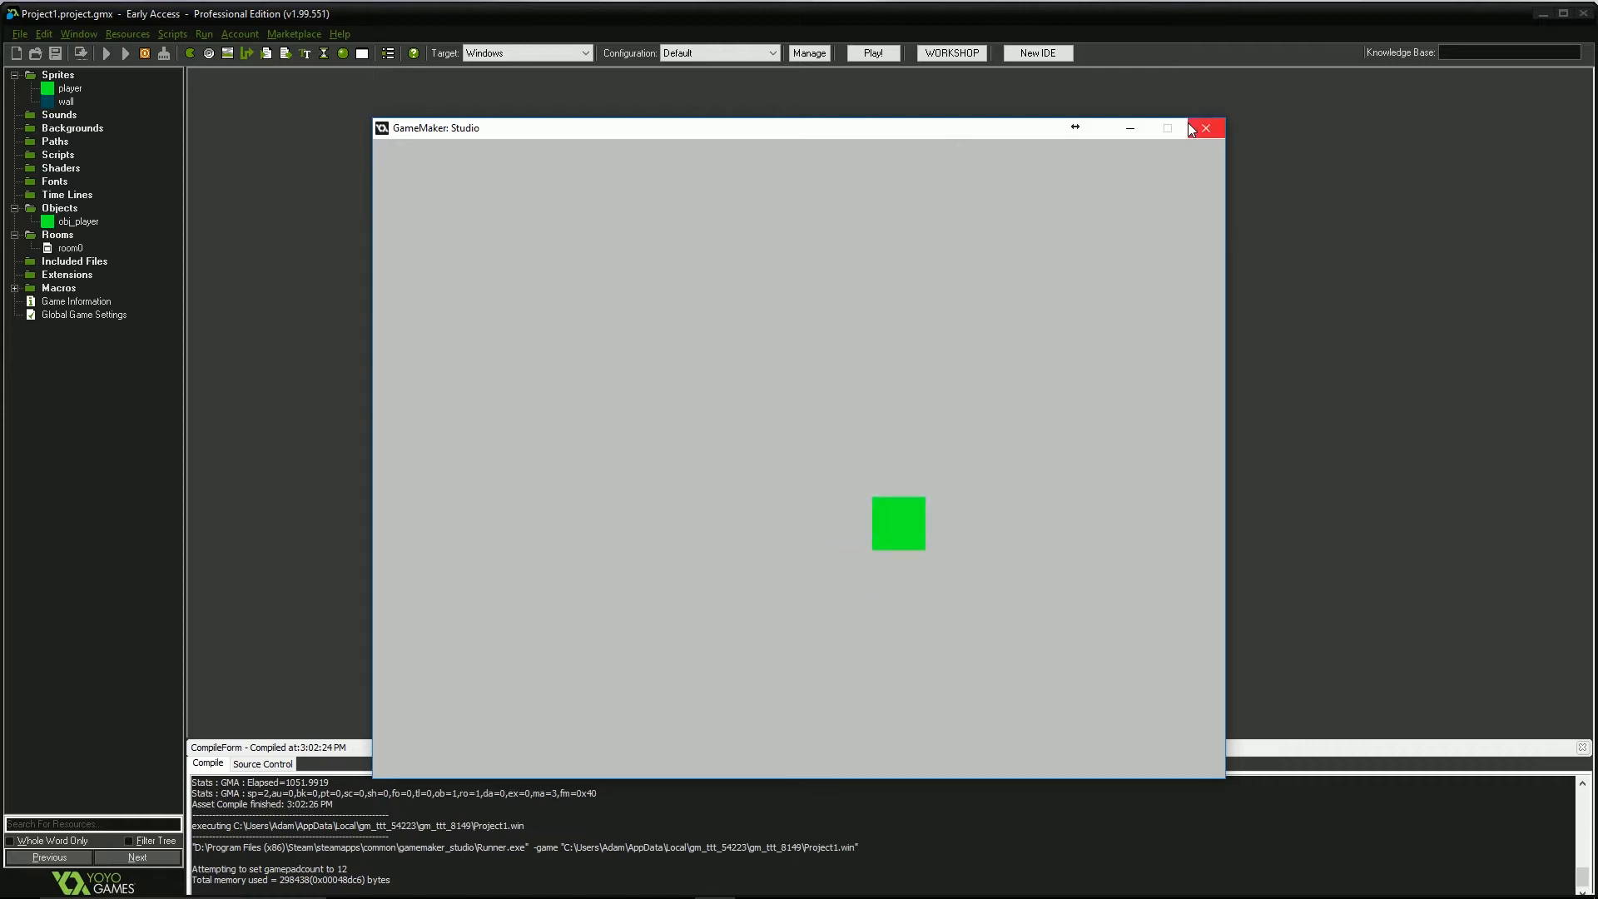
pyautogui.click(1206, 128)
# Create a new object named obj_wall with the wall sprite and accept it.
pyautogui.rightClick(70, 208)
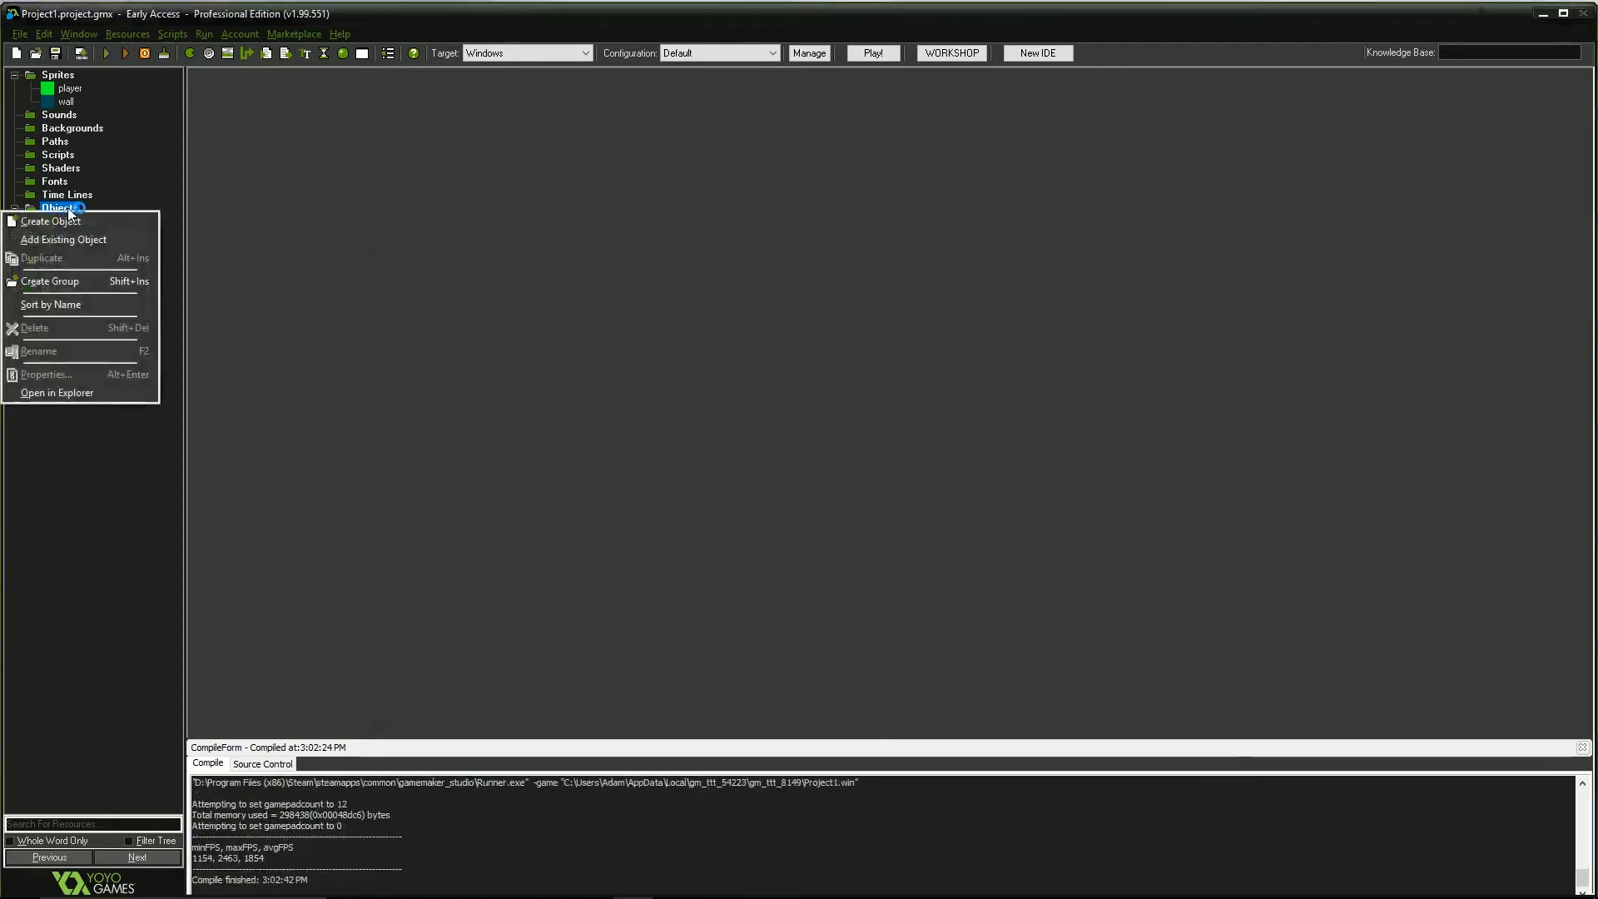
pyautogui.click(70, 221)
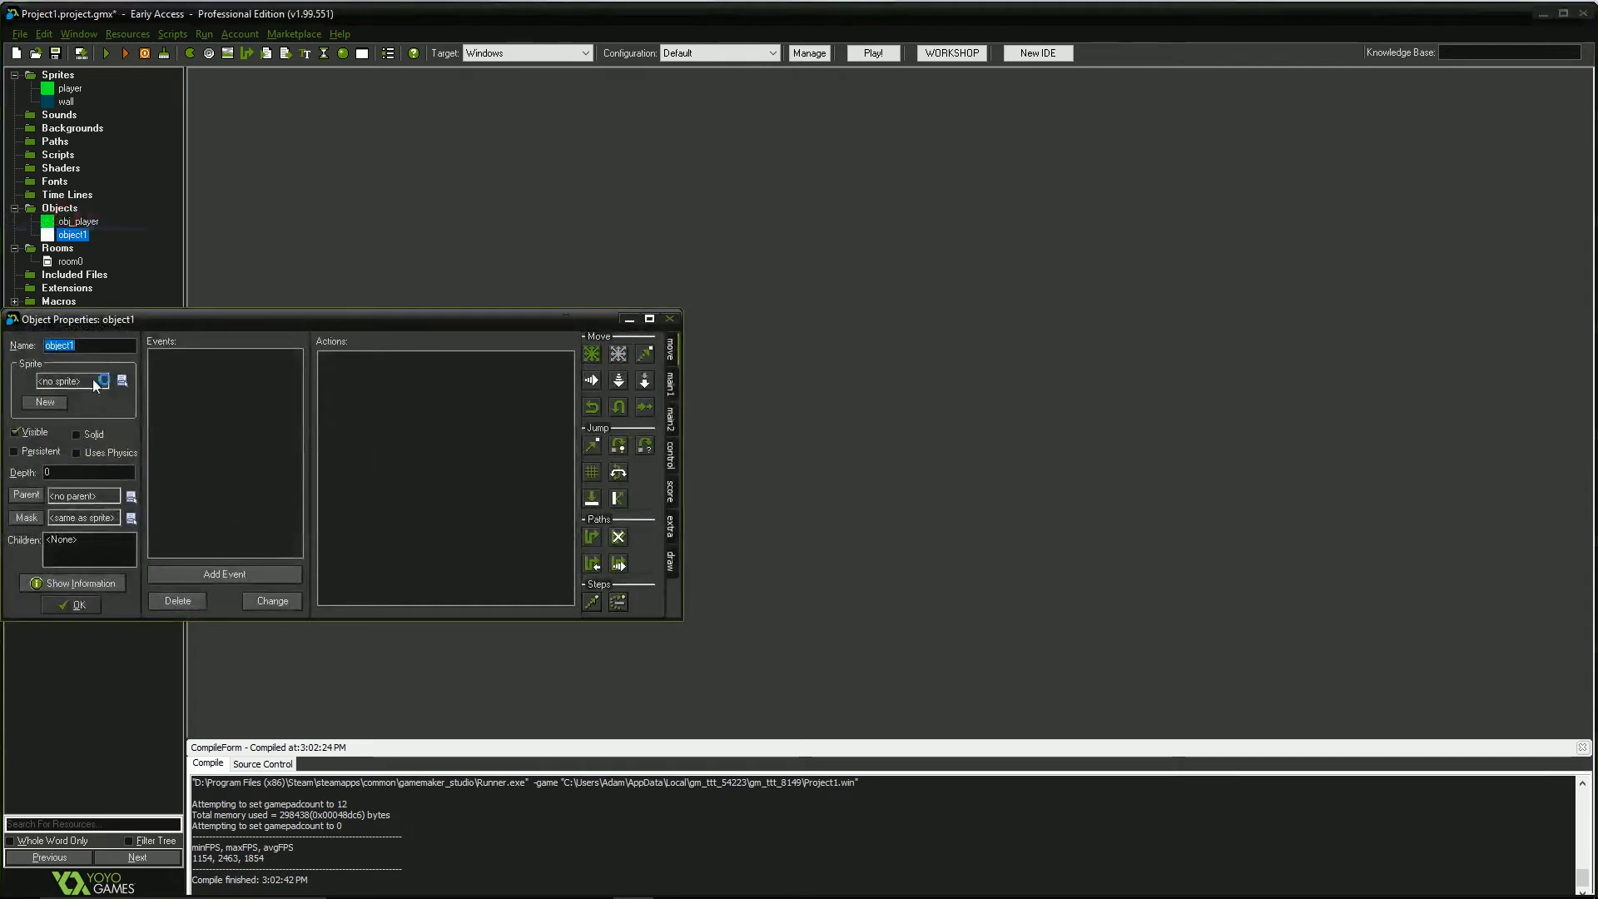
pyautogui.write('obj_wall')
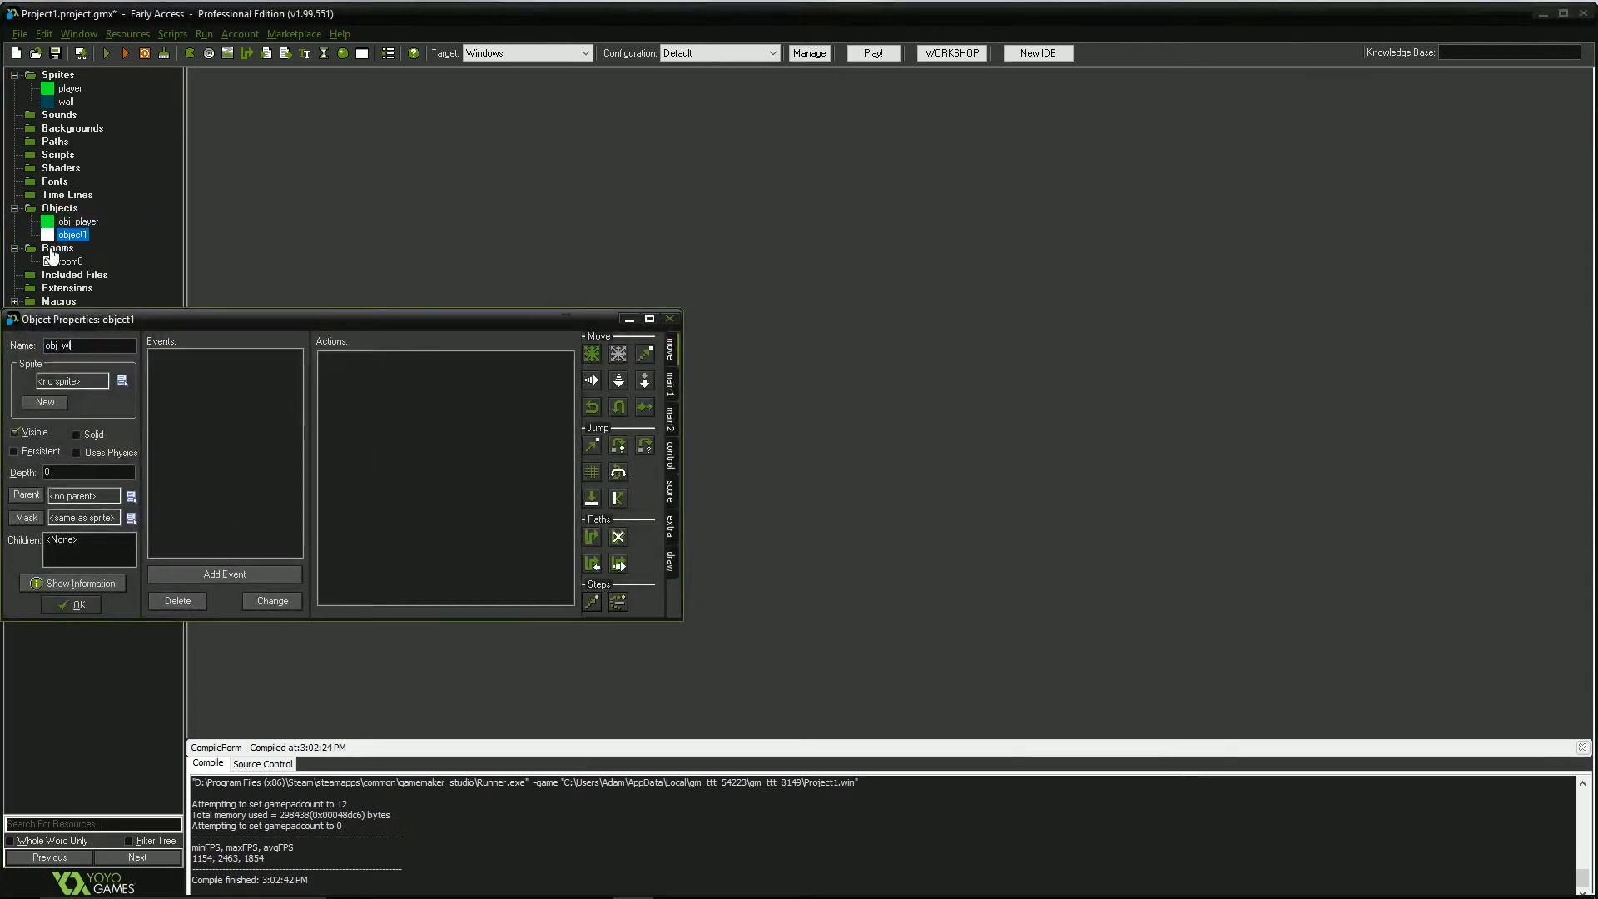
pyautogui.click(122, 380)
pyautogui.click(192, 423)
pyautogui.moveTo(206, 320); pyautogui.dragTo(503, 322)
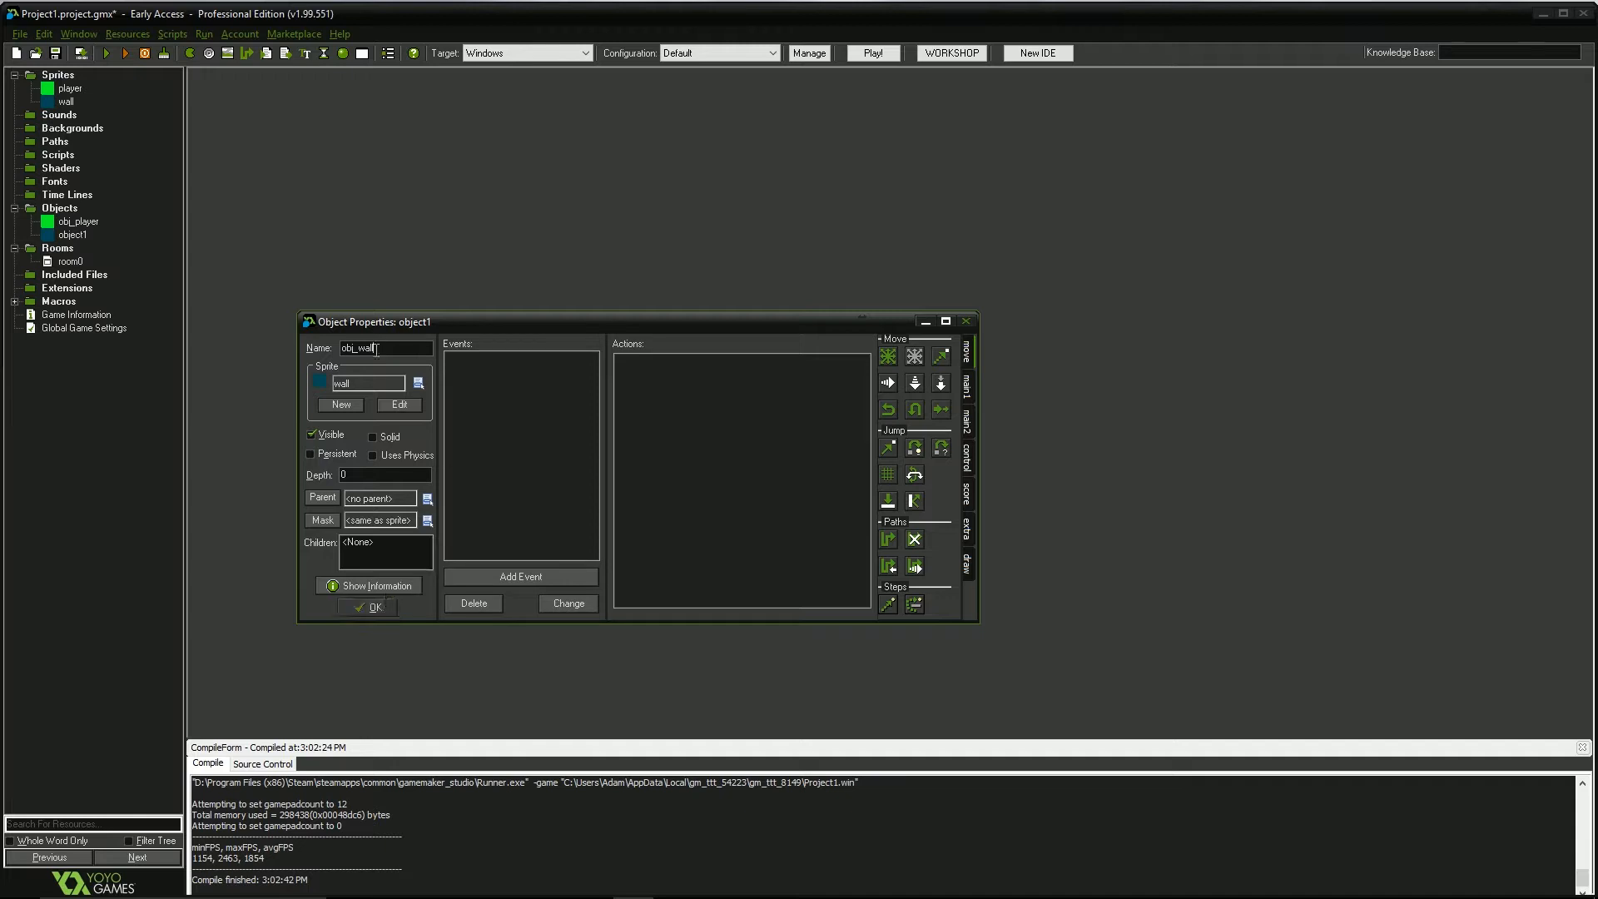
pyautogui.click(376, 608)
# Add a collision event with obj_wall to obj_player.
pyautogui.doubleClick(82, 223)
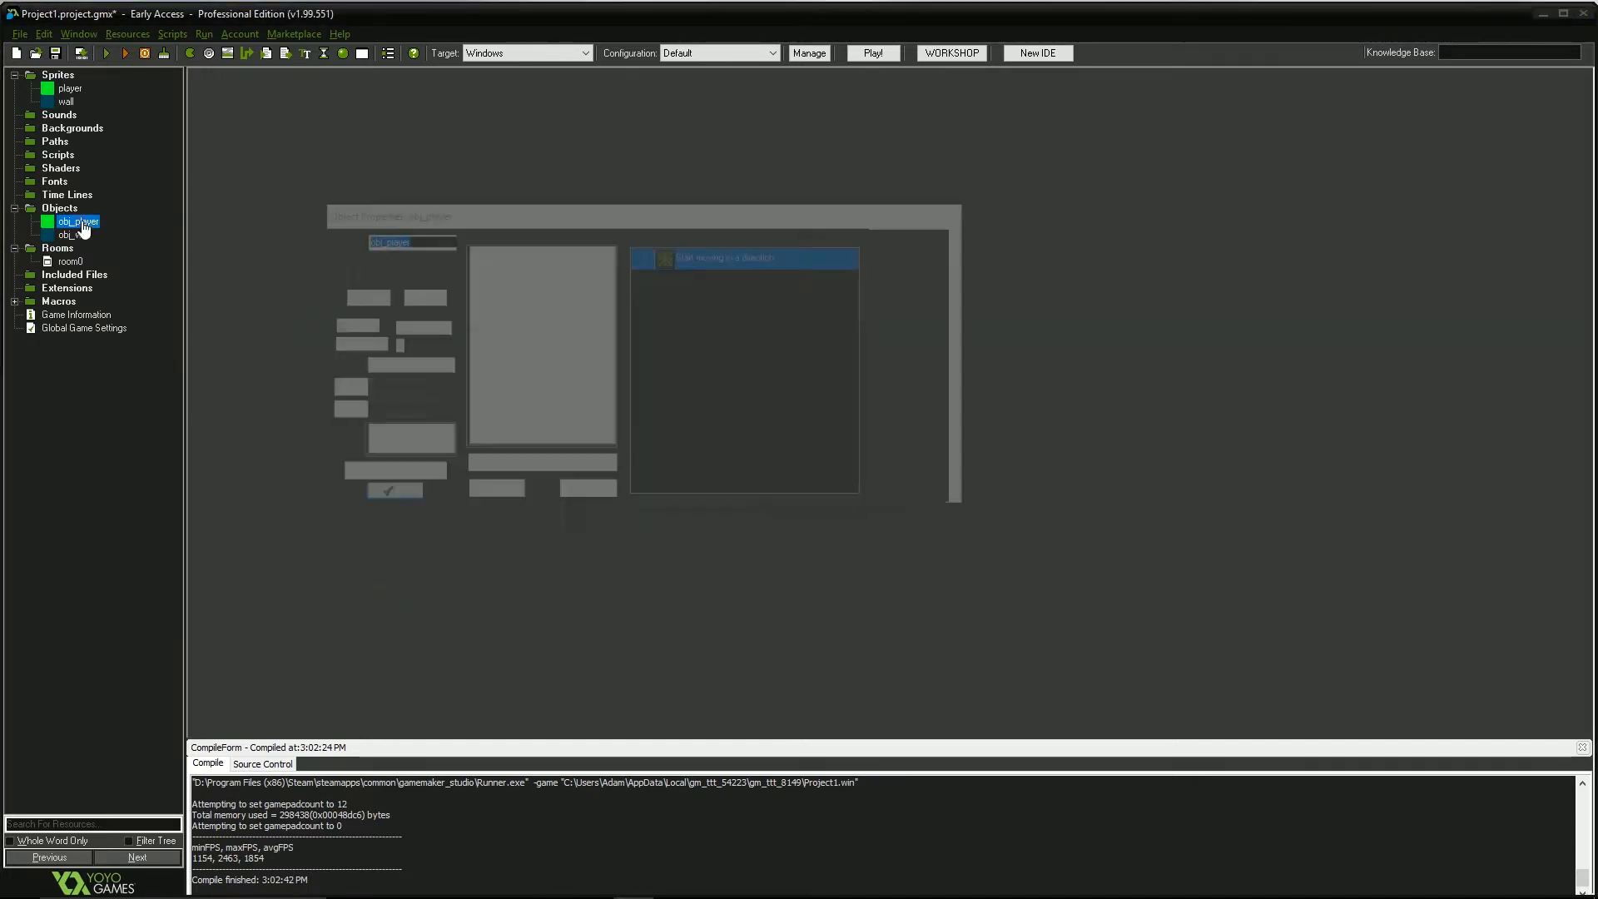
pyautogui.click(537, 382)
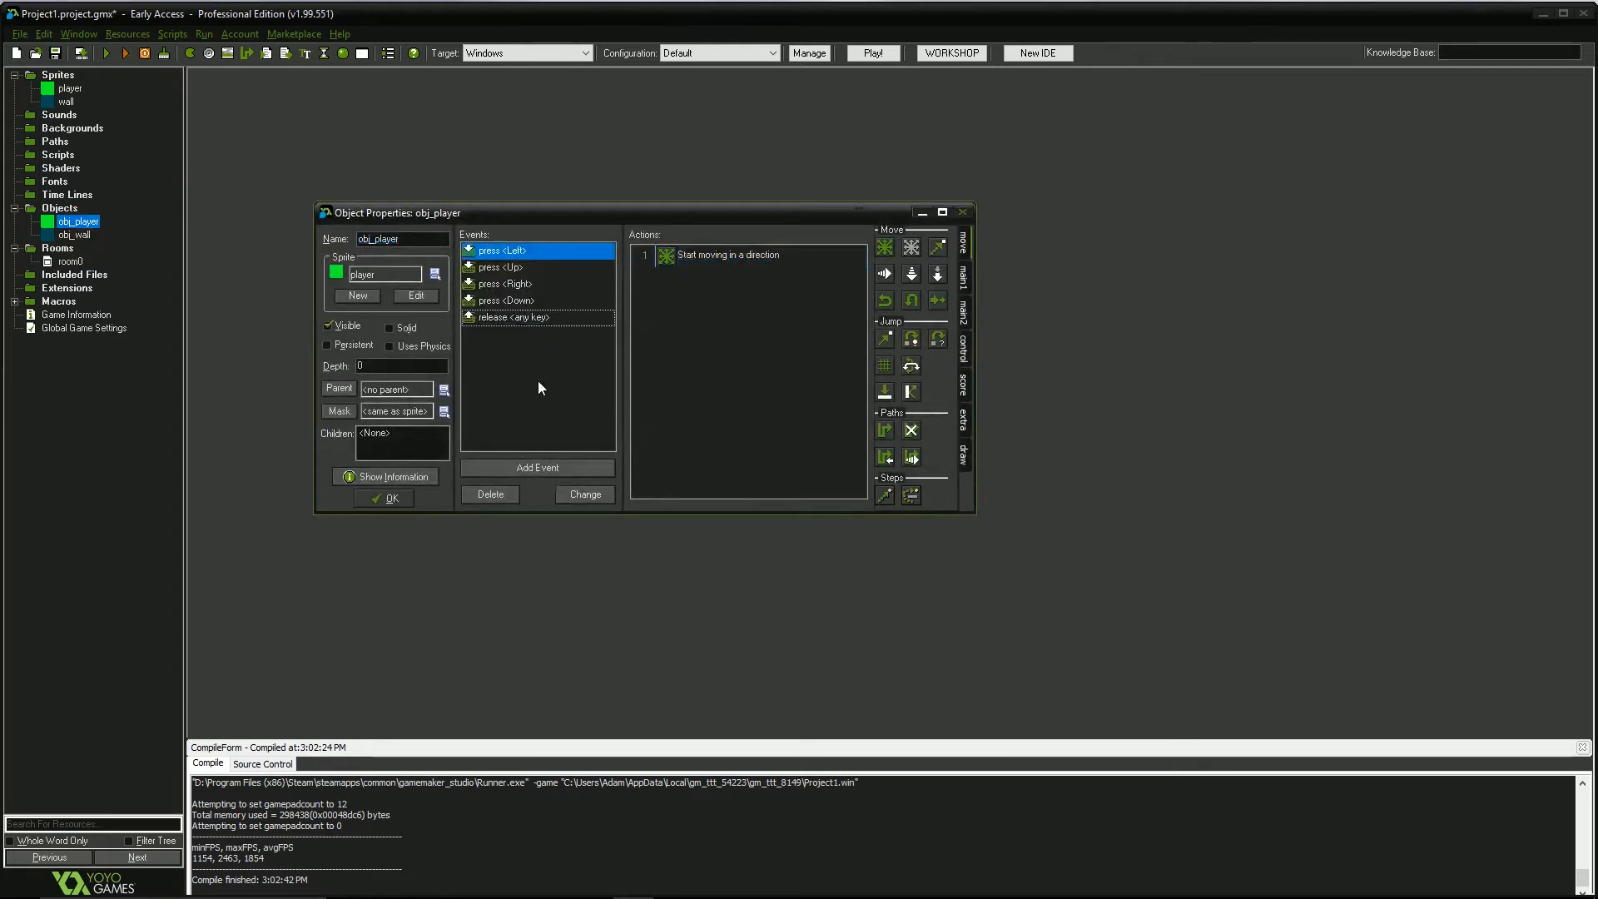
pyautogui.click(547, 468)
pyautogui.click(612, 452)
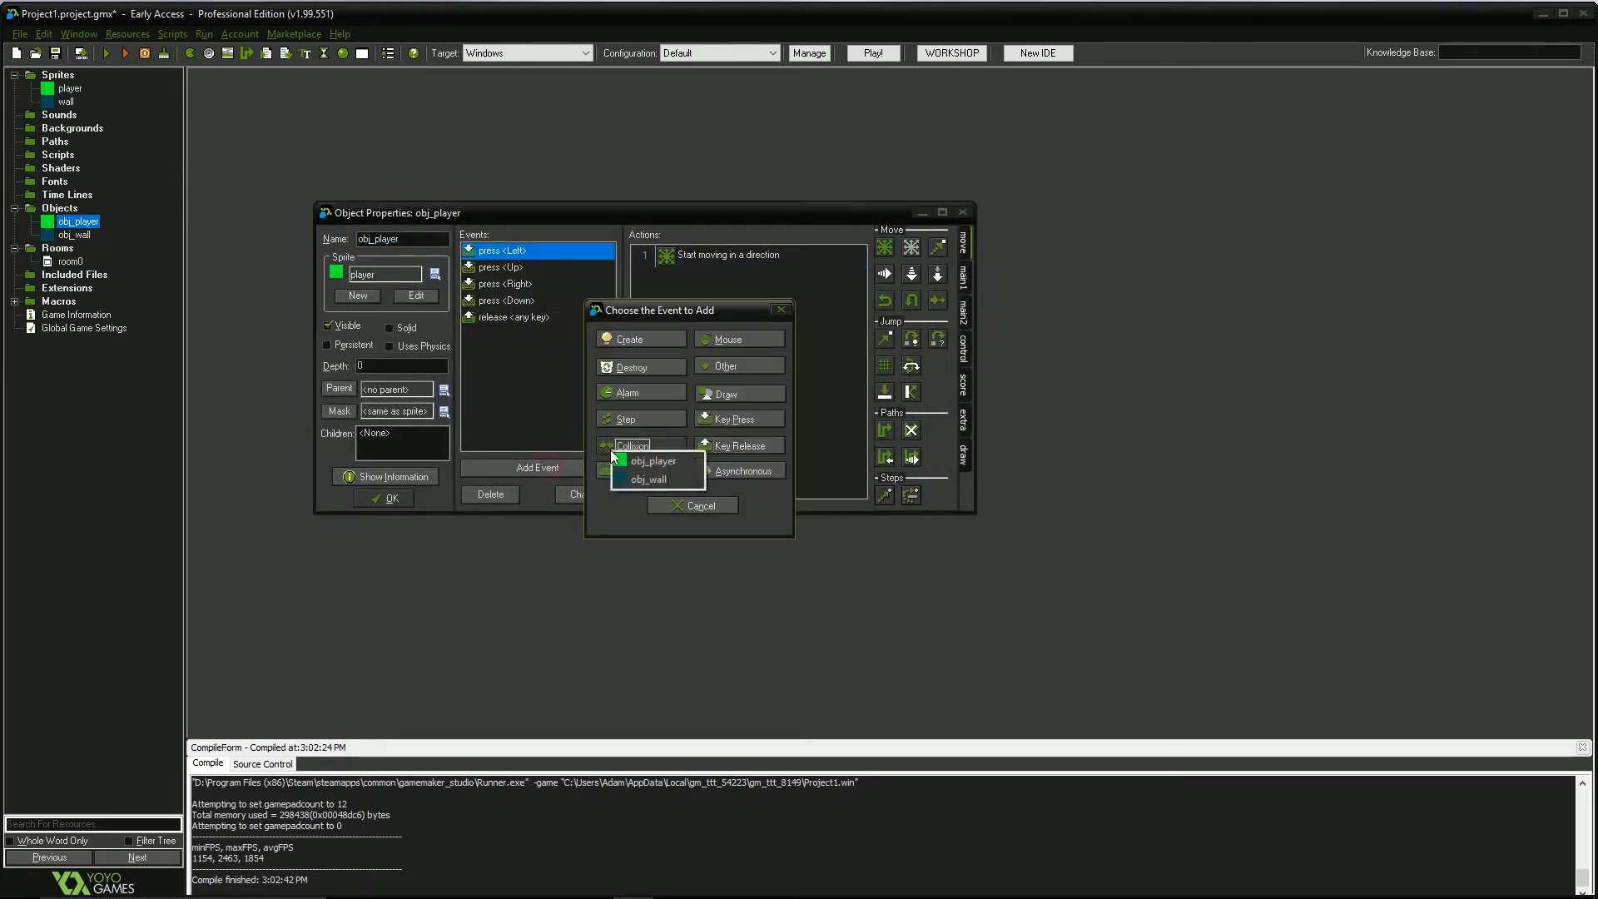
pyautogui.click(654, 480)
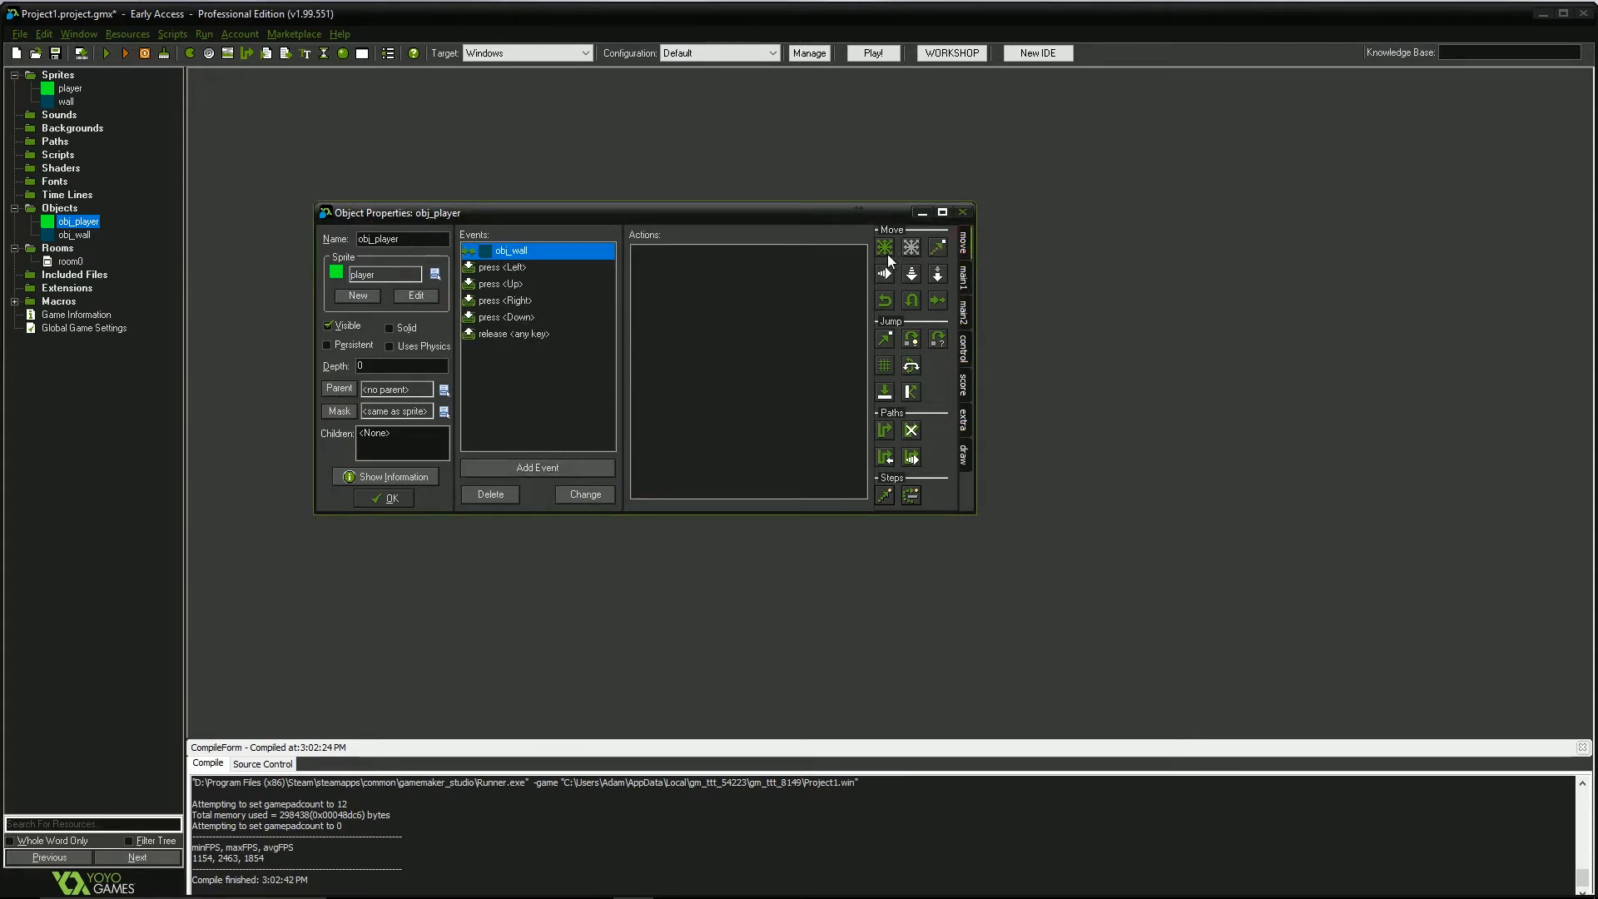
# Add a Move Fixed action that stops the player to the obj_wall collision event, and accept the object.
pyautogui.click(537, 333)
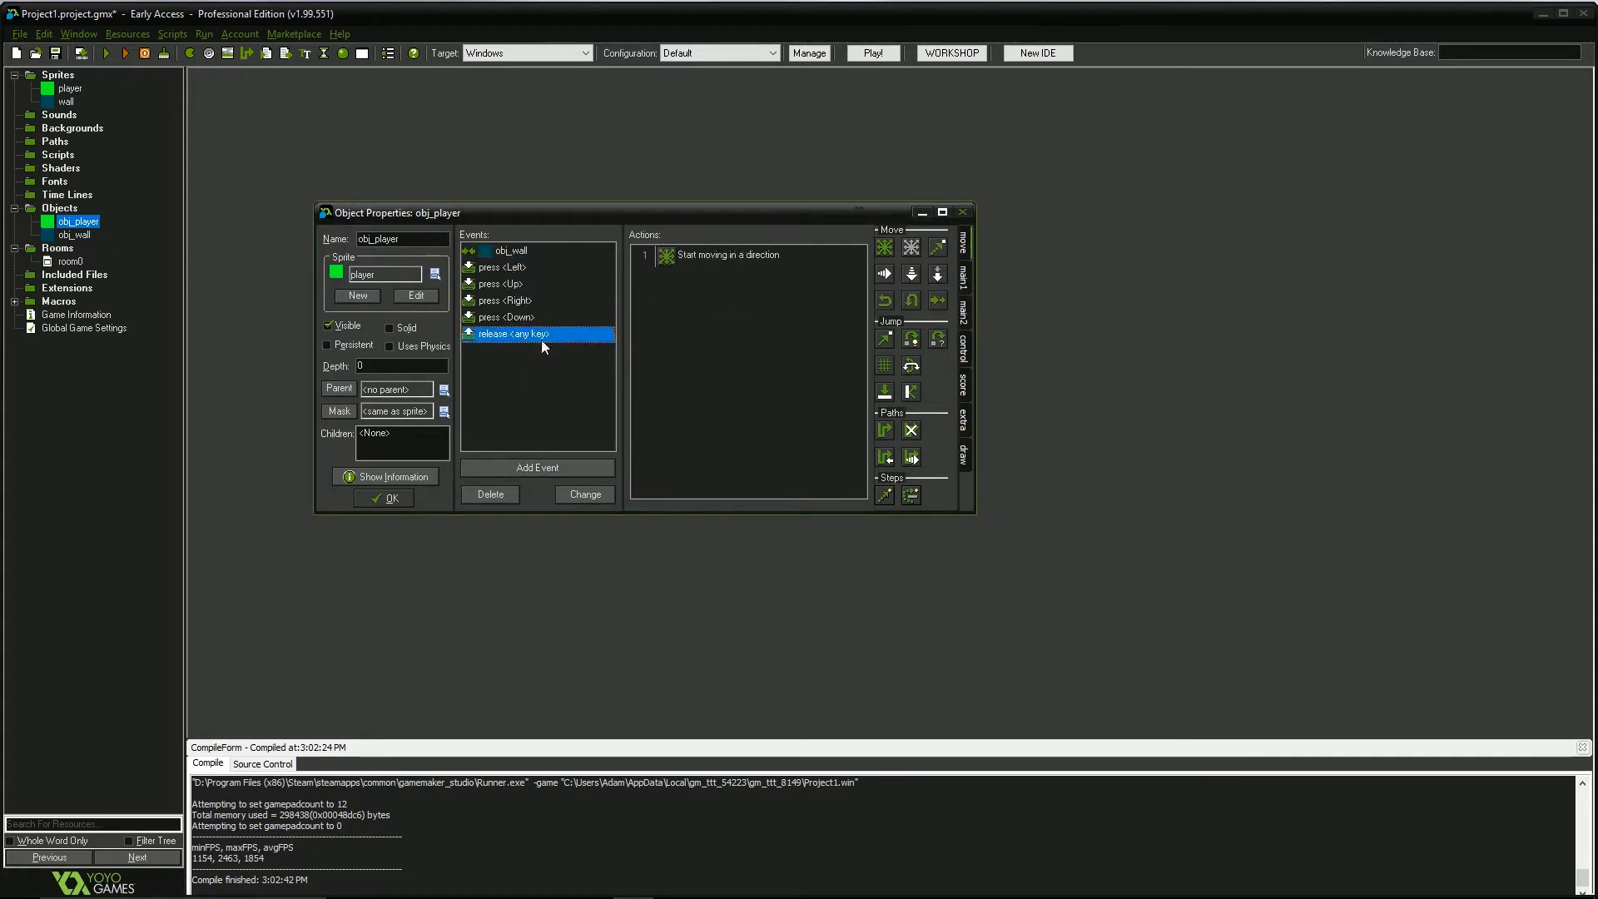
pyautogui.click(504, 251)
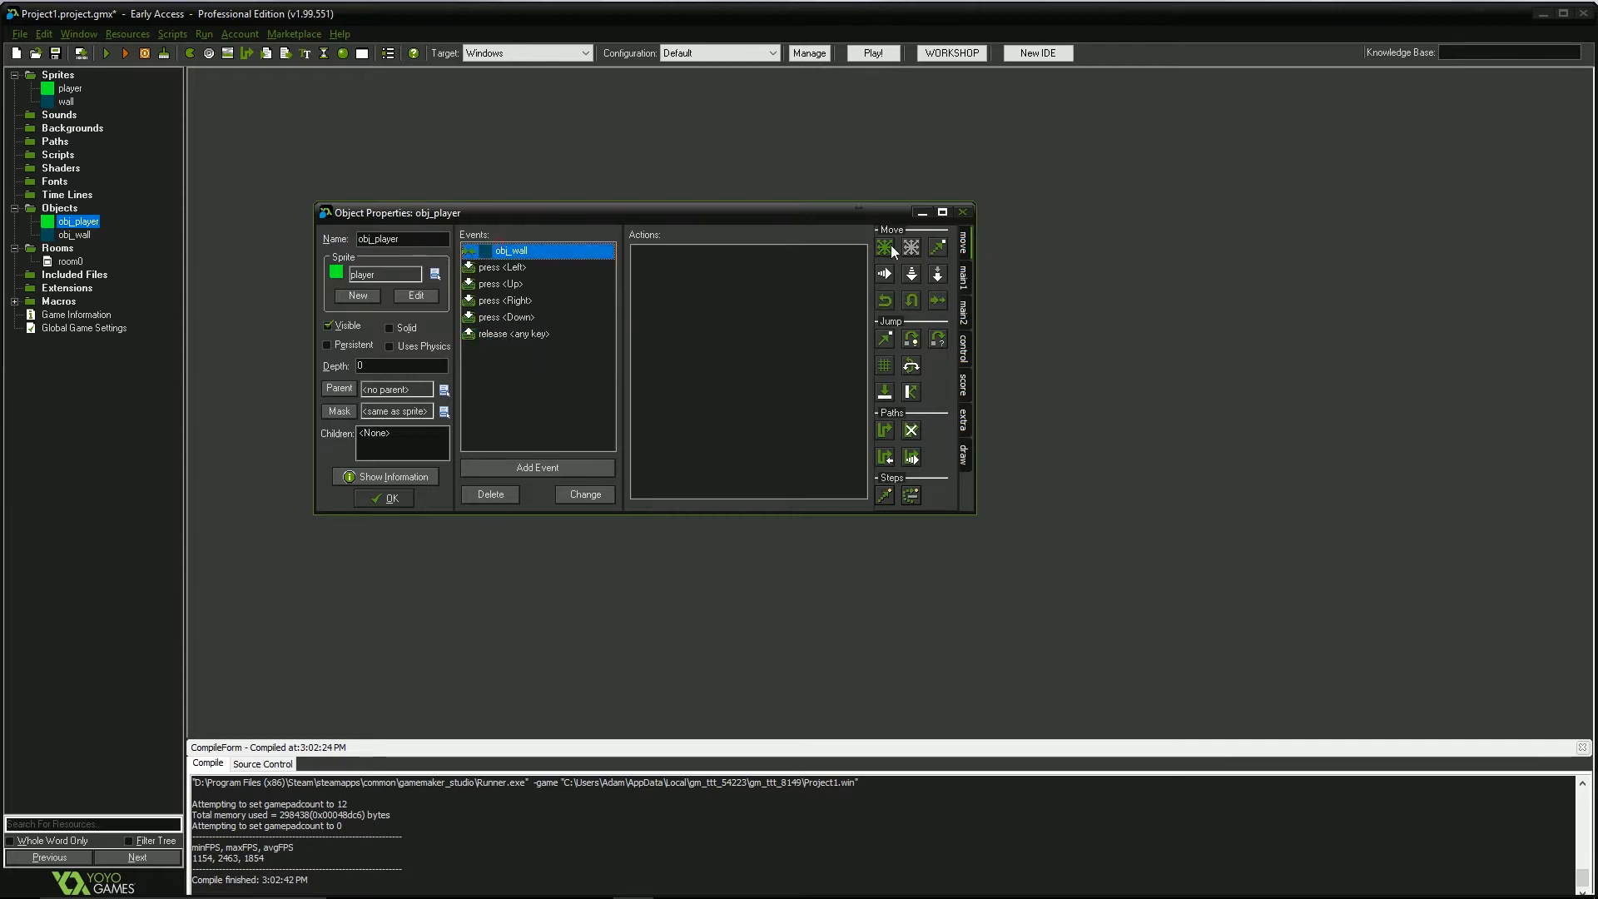
pyautogui.moveTo(728, 296); pyautogui.dragTo(728, 296)
pyautogui.click(786, 454)
pyautogui.click(712, 578)
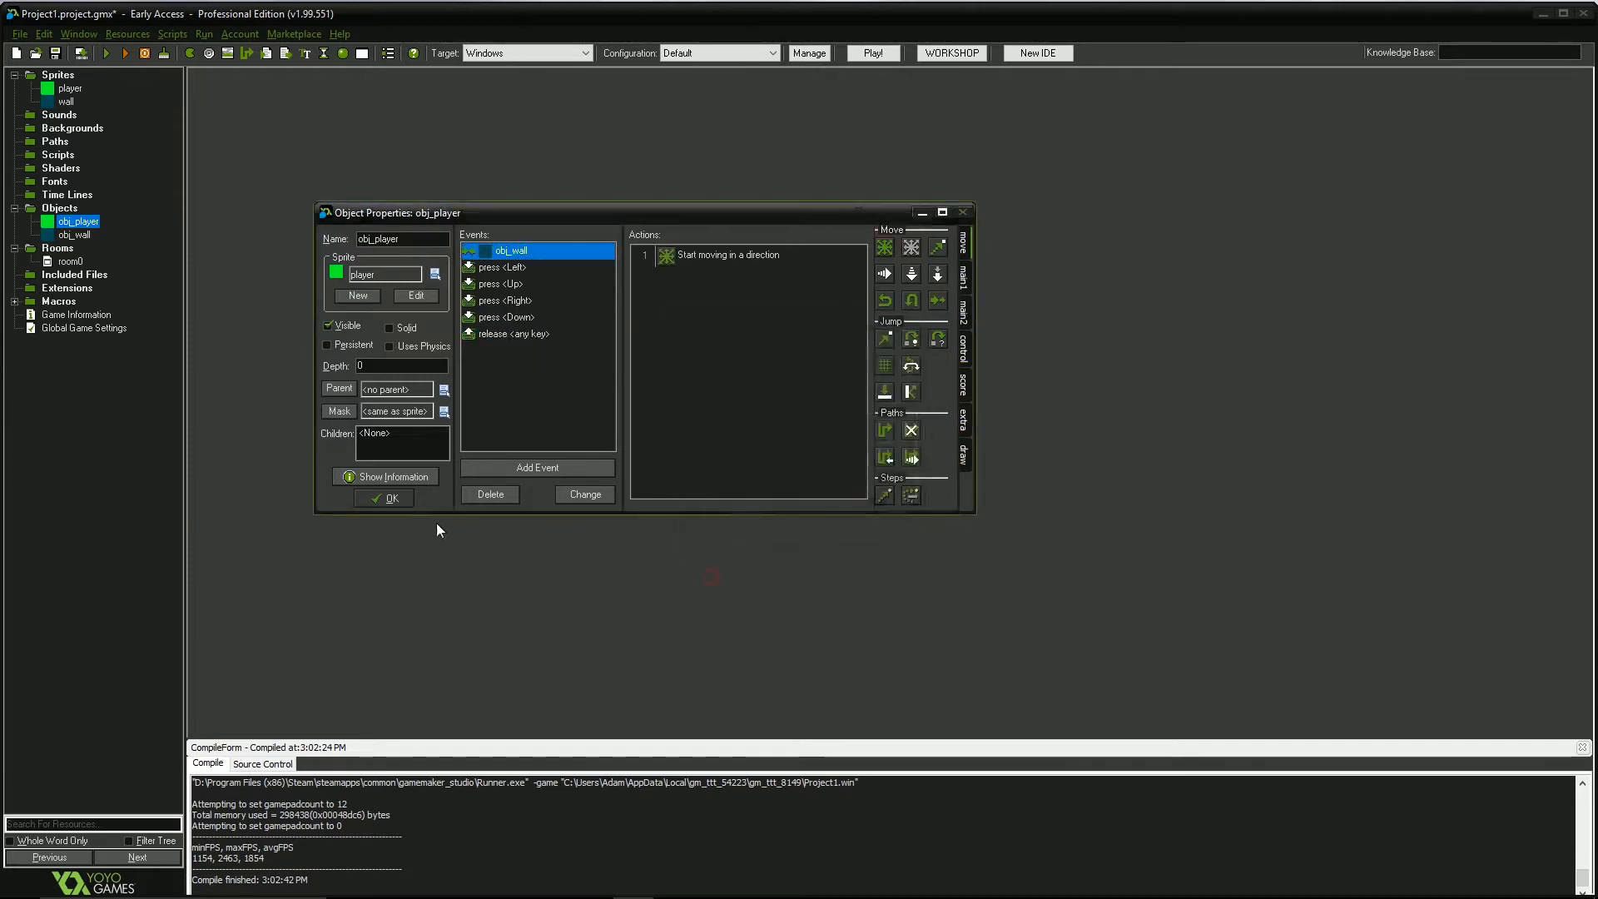
pyautogui.click(369, 499)
# Place seven obj_wall instances spread around the player in room0 and accept the room.
pyautogui.doubleClick(50, 262)
pyautogui.scroll(-2, 886, 391)
pyautogui.scroll(3, 916, 358)
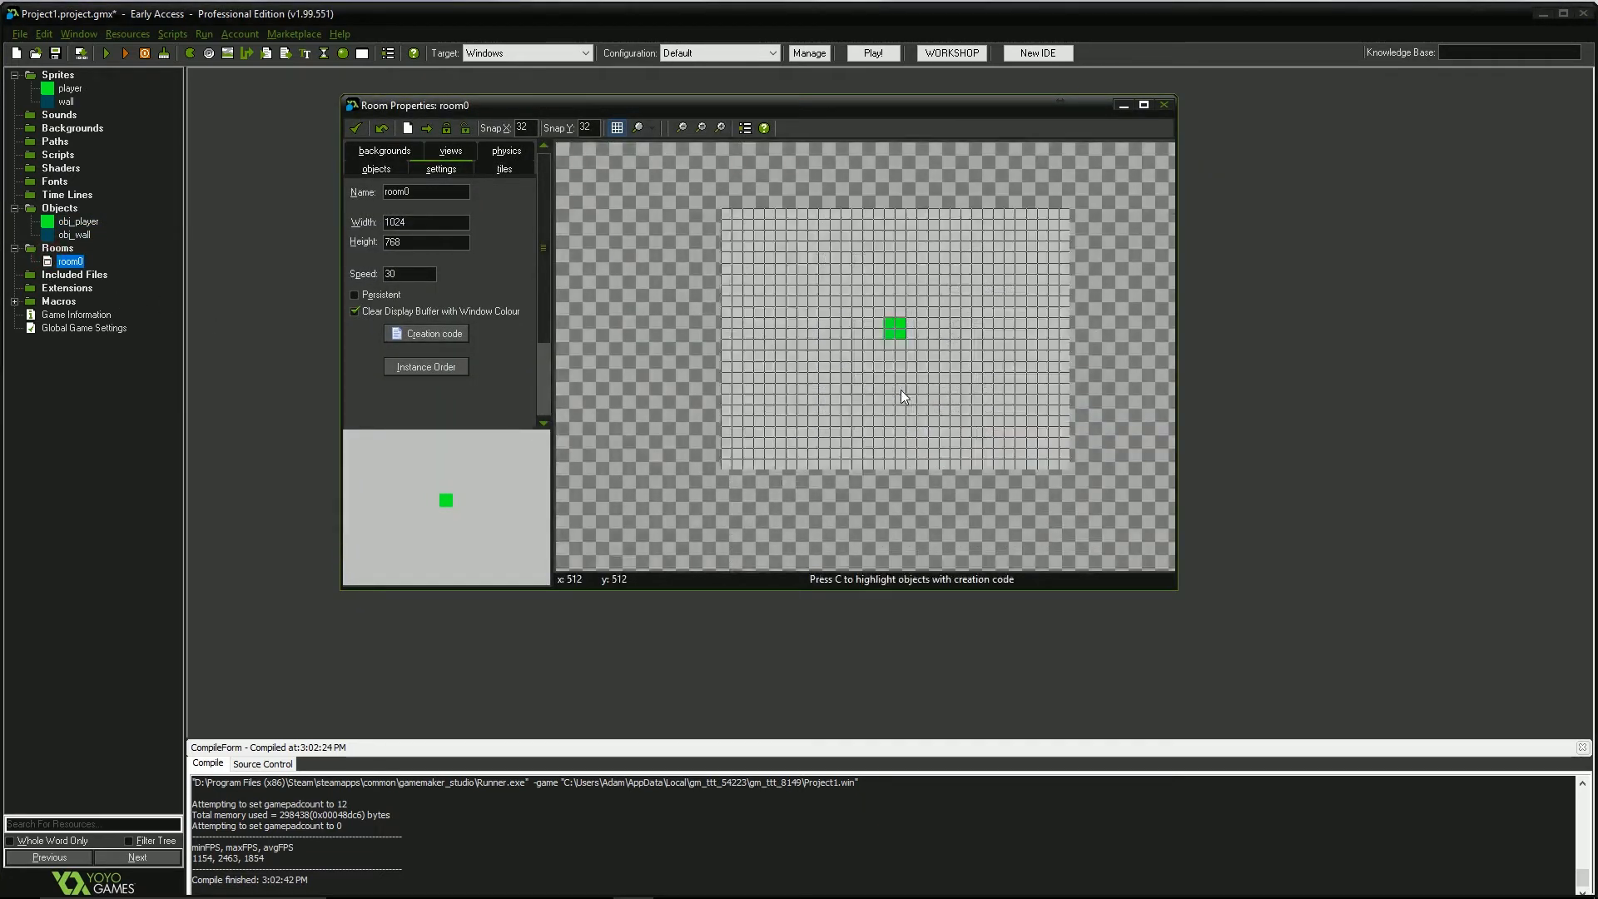
pyautogui.click(375, 170)
pyautogui.click(474, 398)
pyautogui.click(507, 413)
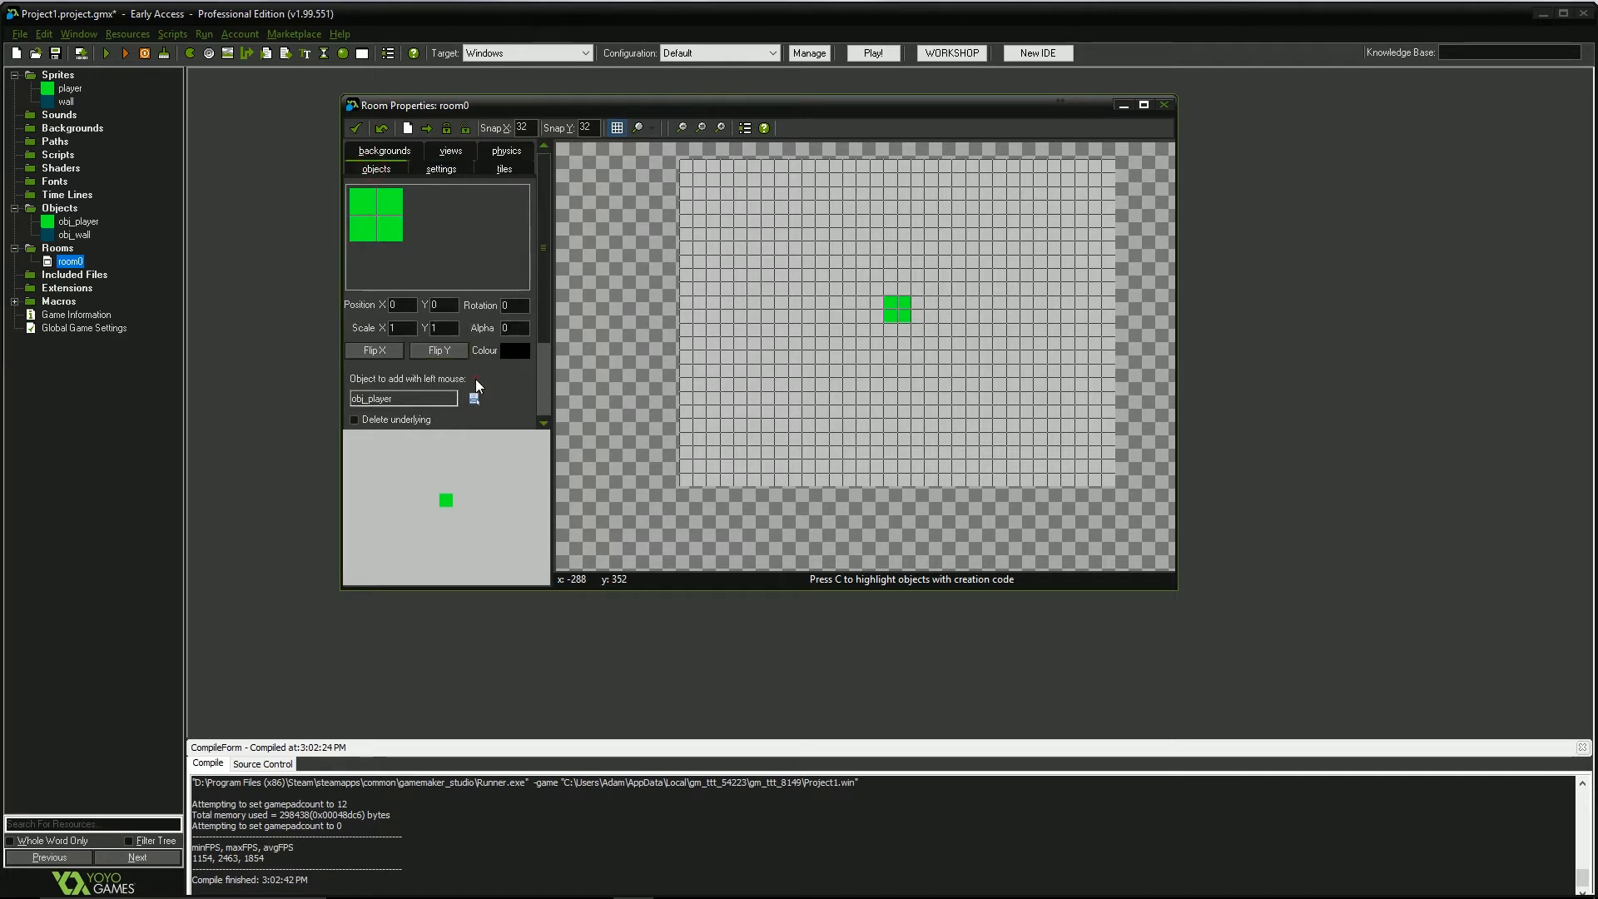
pyautogui.click(473, 398)
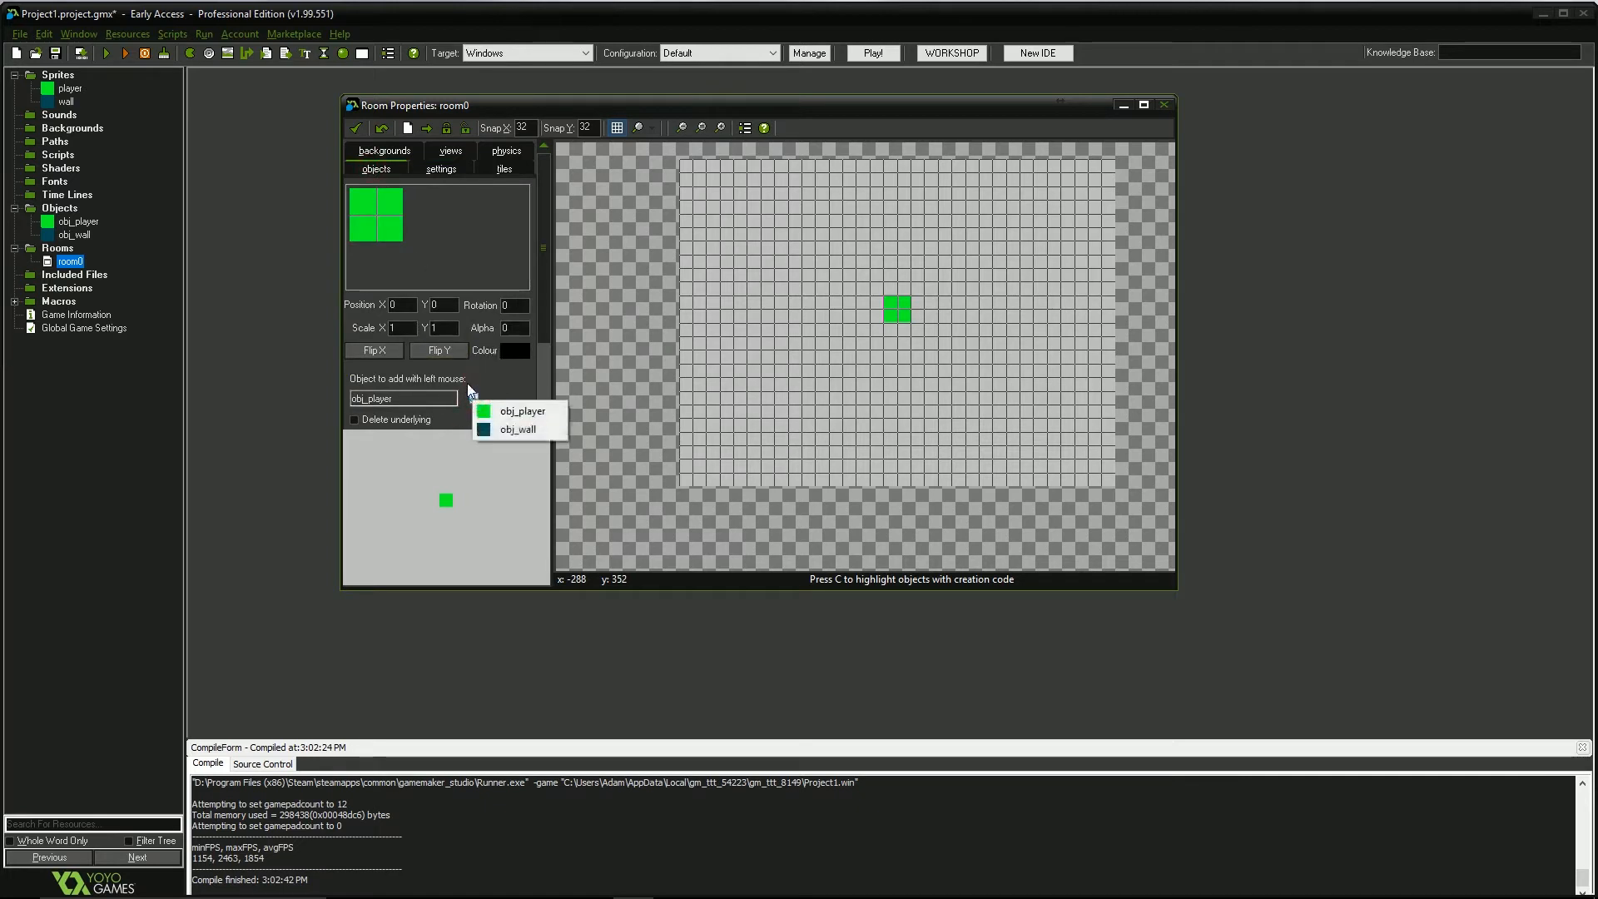
pyautogui.click(513, 430)
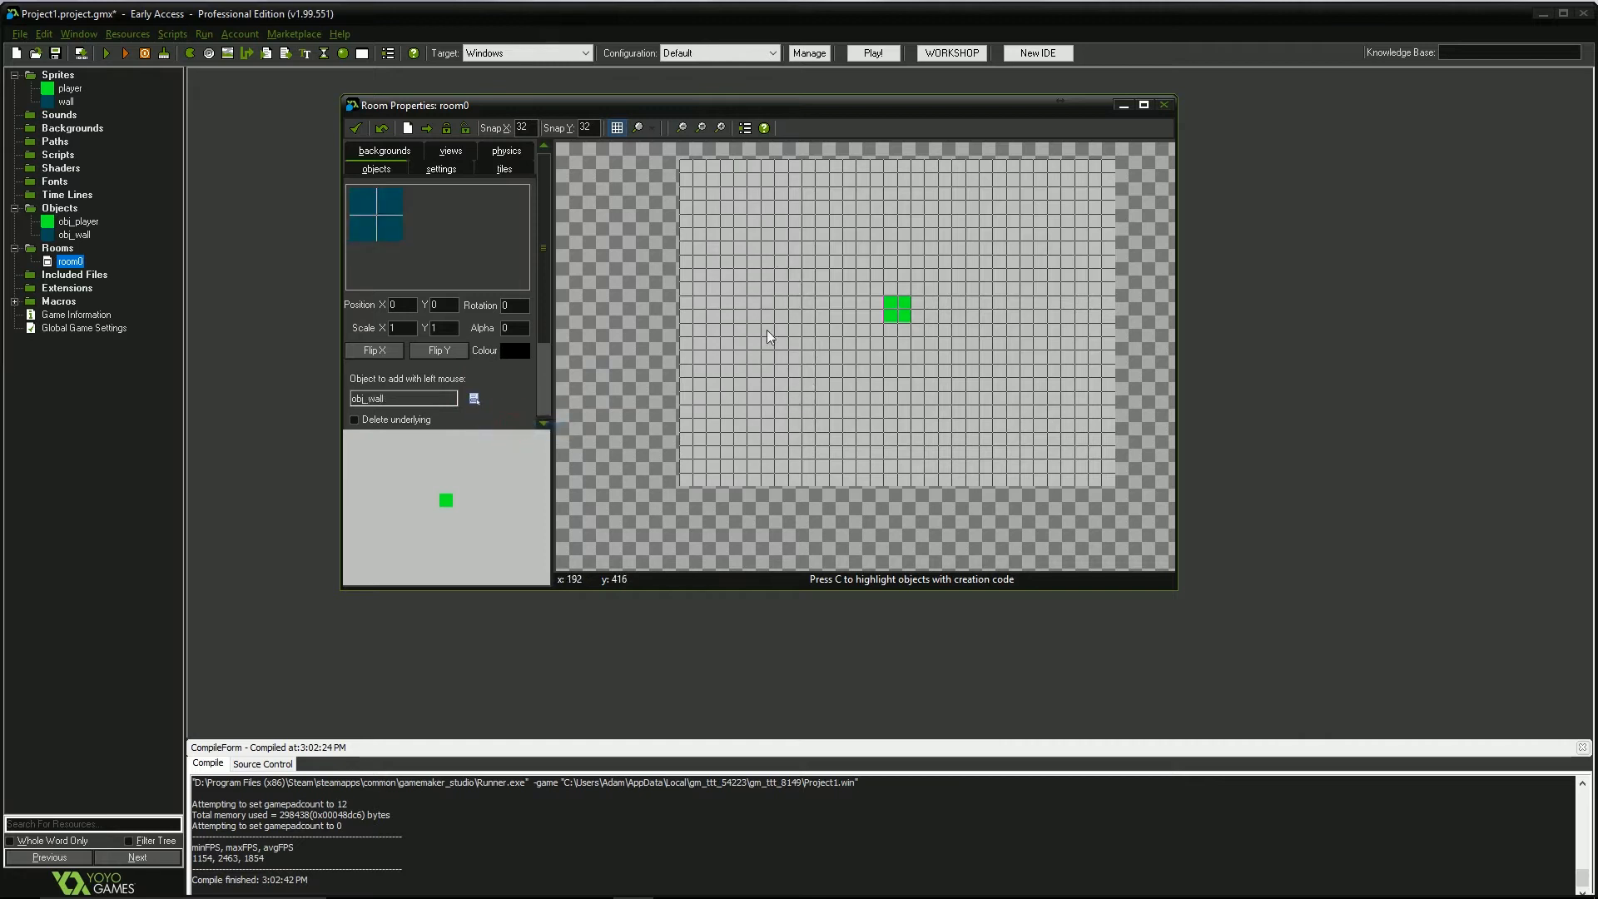
pyautogui.click(733, 322)
pyautogui.click(938, 199)
pyautogui.click(1075, 335)
pyautogui.click(1047, 432)
pyautogui.click(775, 432)
pyautogui.click(746, 199)
pyautogui.click(883, 432)
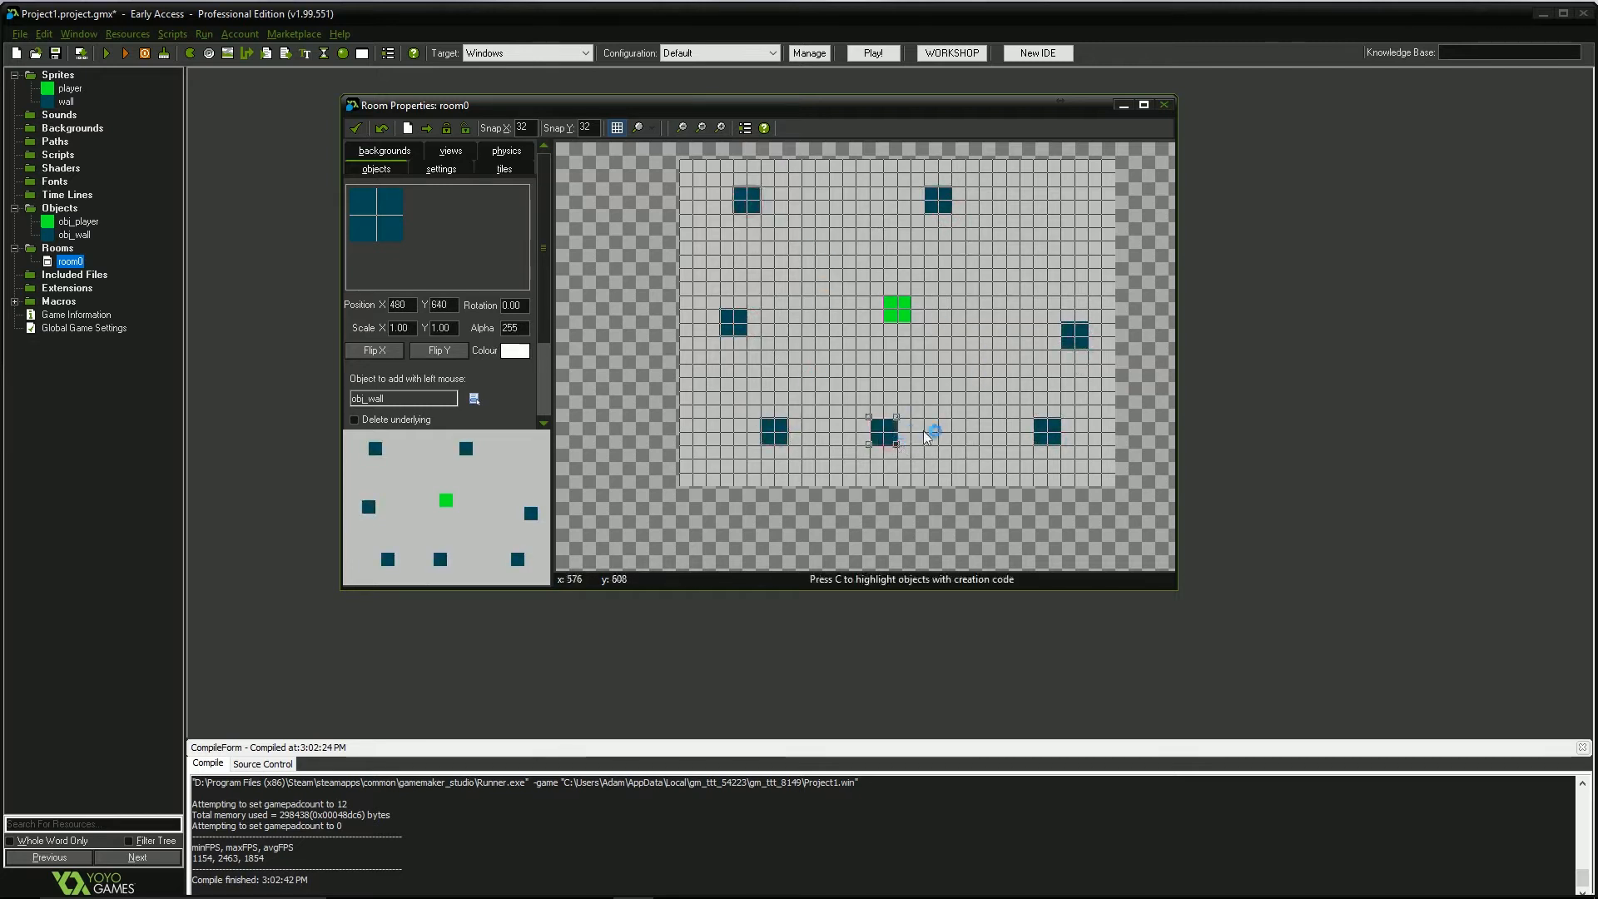
pyautogui.click(355, 127)
# Run the game, steer the player with the arrow keys against the walls from several sides to test collisions, and close the game.
pyautogui.click(107, 53)
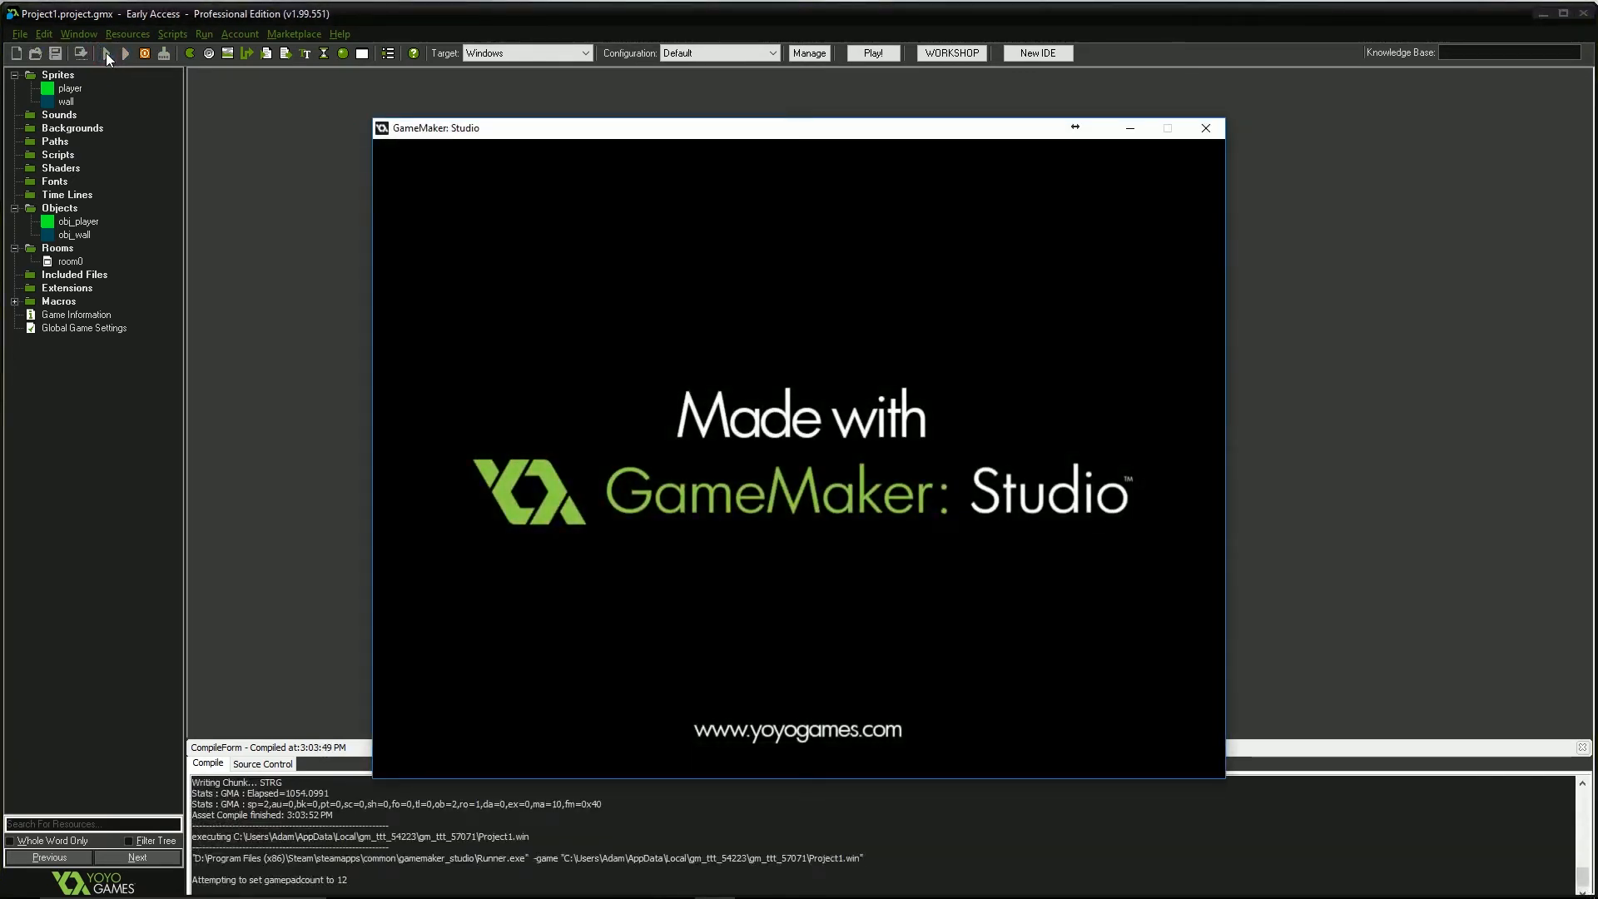
pyautogui.press('Left')
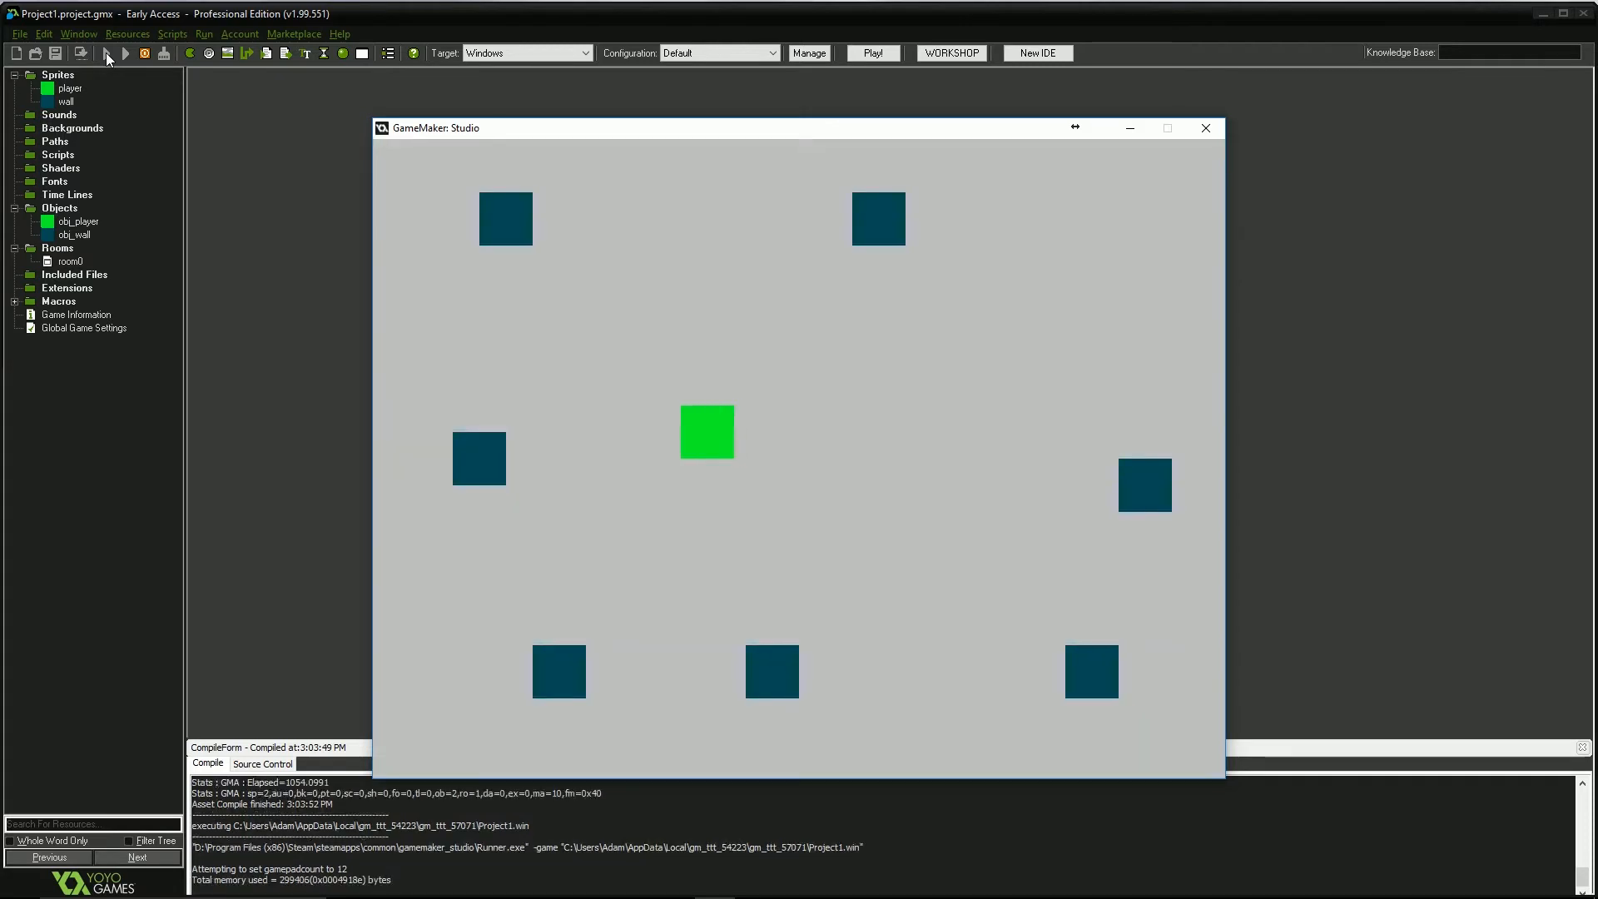
pyautogui.press('Left')
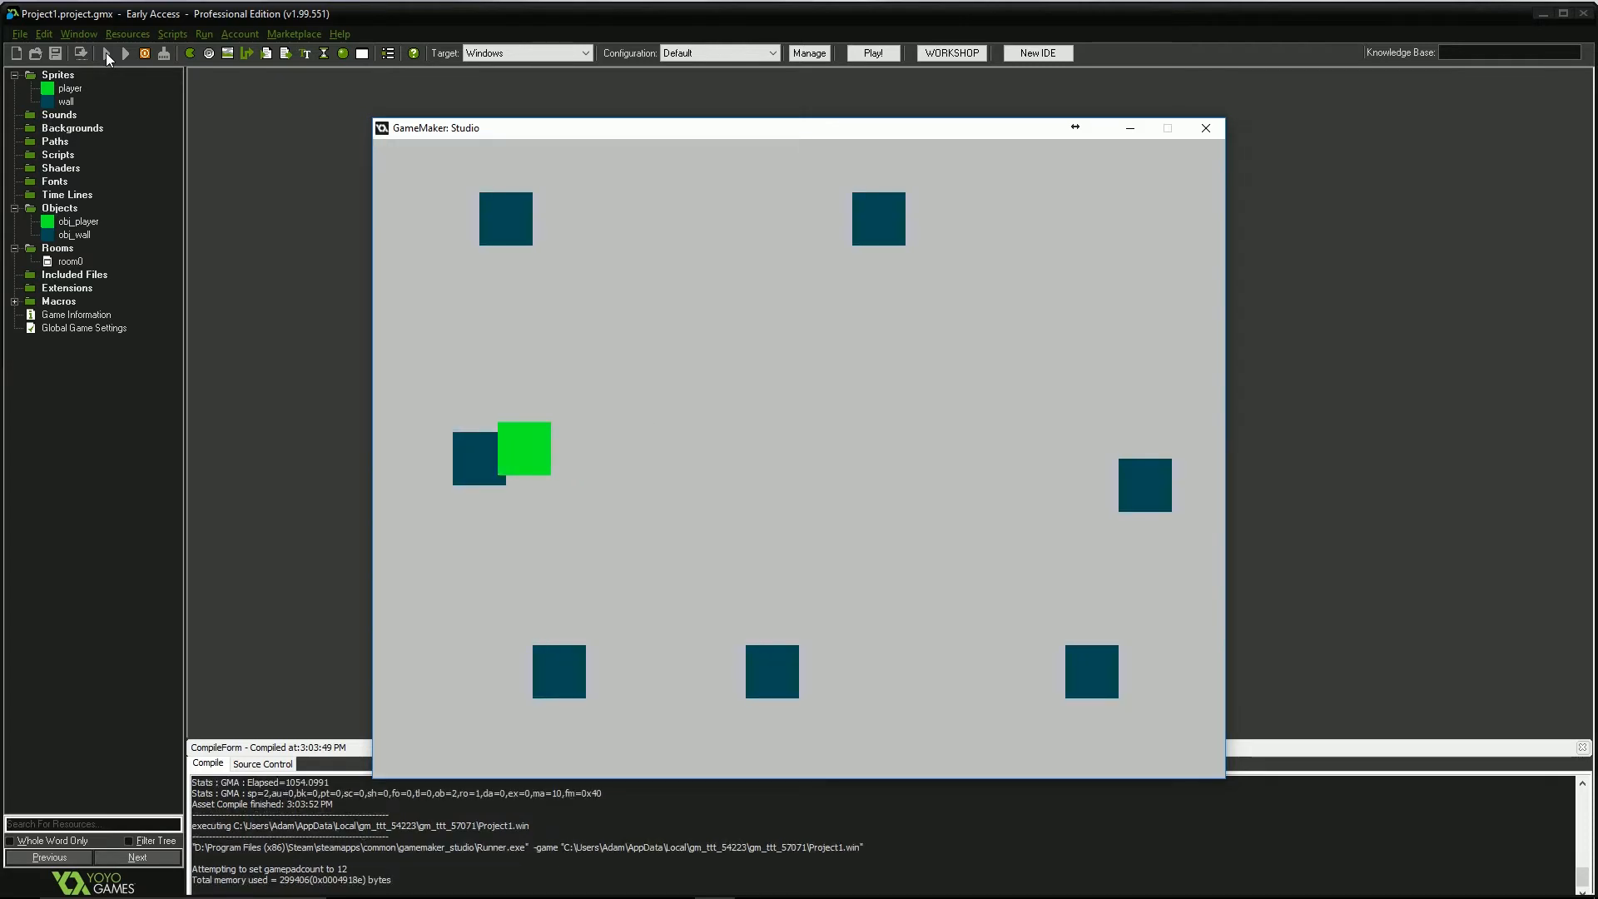
pyautogui.press('Right')
pyautogui.press('Up')
pyautogui.press('Left')
pyautogui.press('Up')
pyautogui.press('Down')
pyautogui.press('Right')
pyautogui.press('Up')
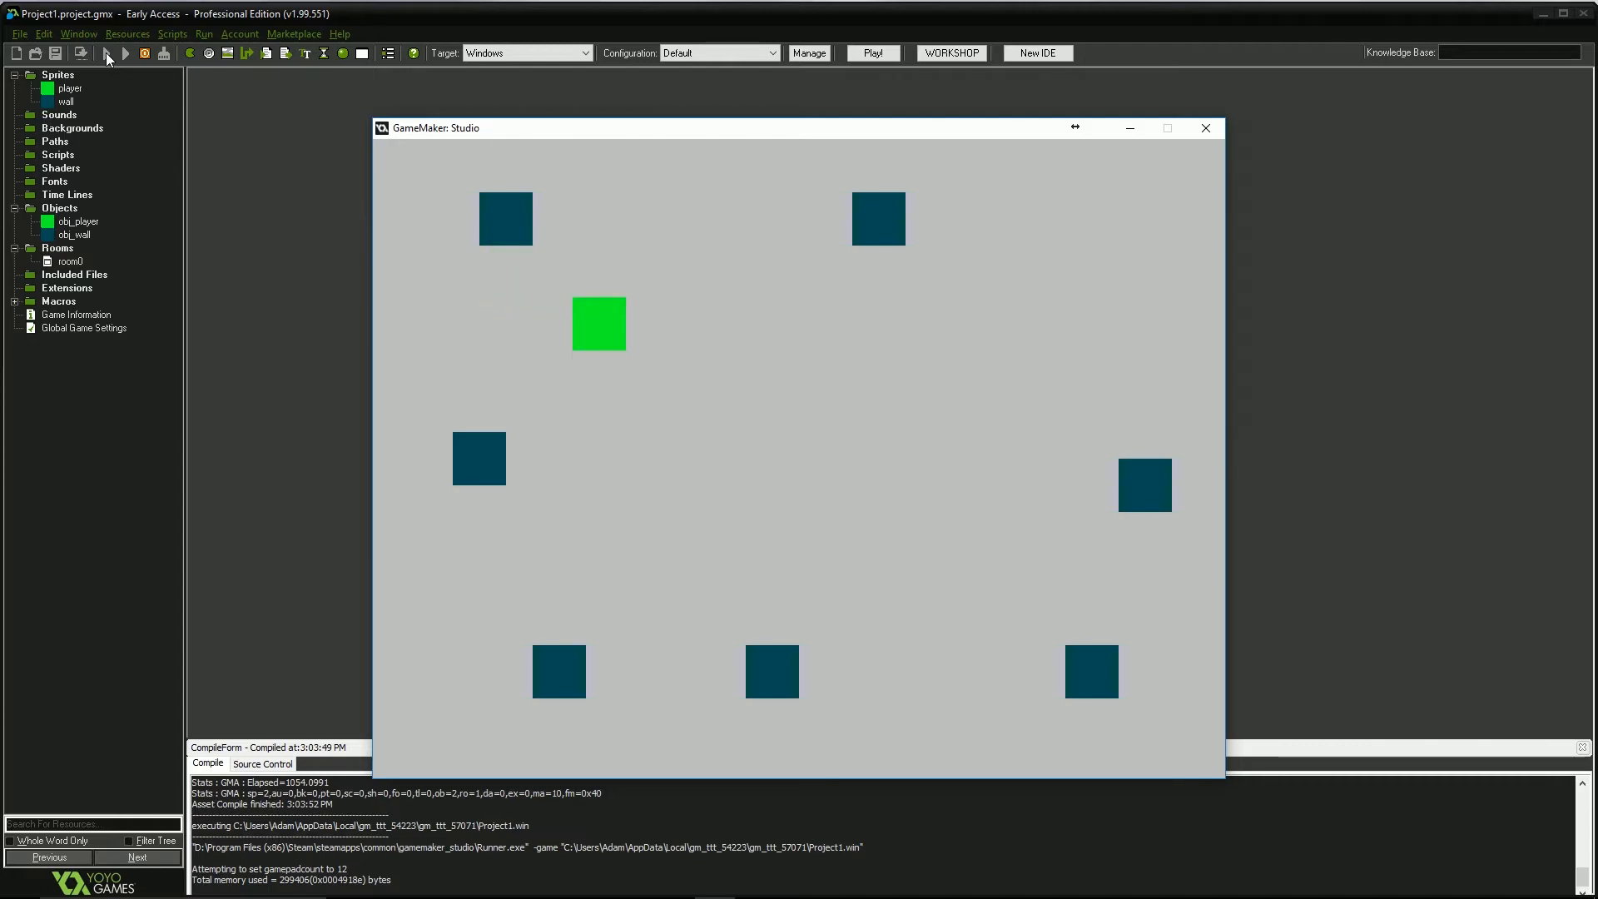
pyautogui.press('Up')
pyautogui.press('Left')
pyautogui.press('Right')
pyautogui.press('Left')
pyautogui.press('Right')
pyautogui.press('Left')
pyautogui.press('Right')
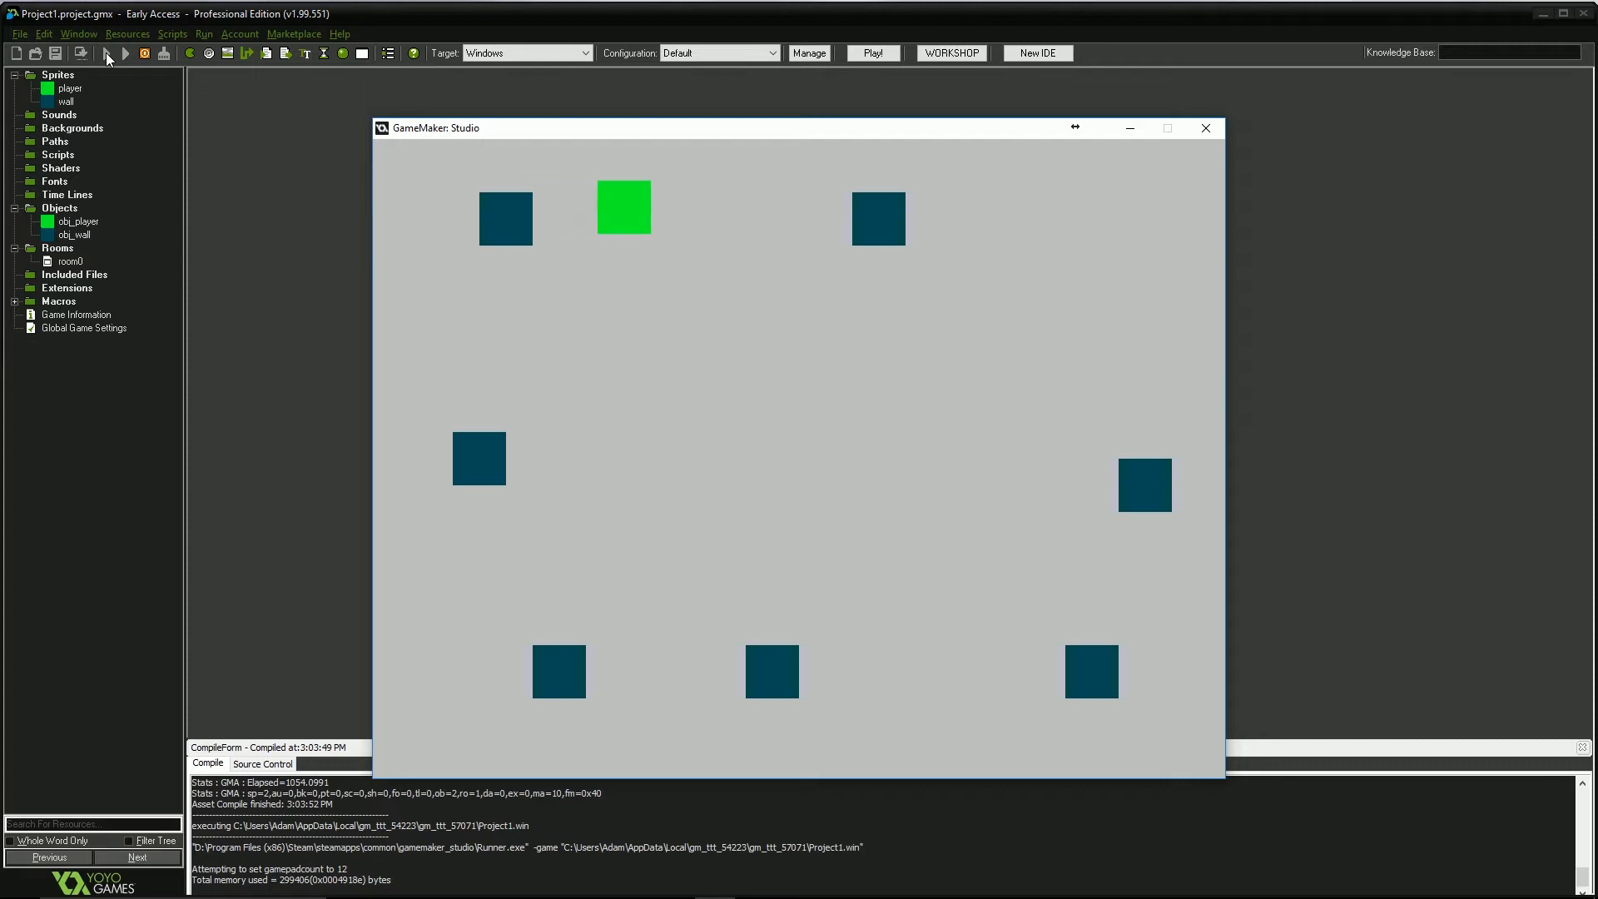
pyautogui.press('Down')
pyautogui.press('Down')
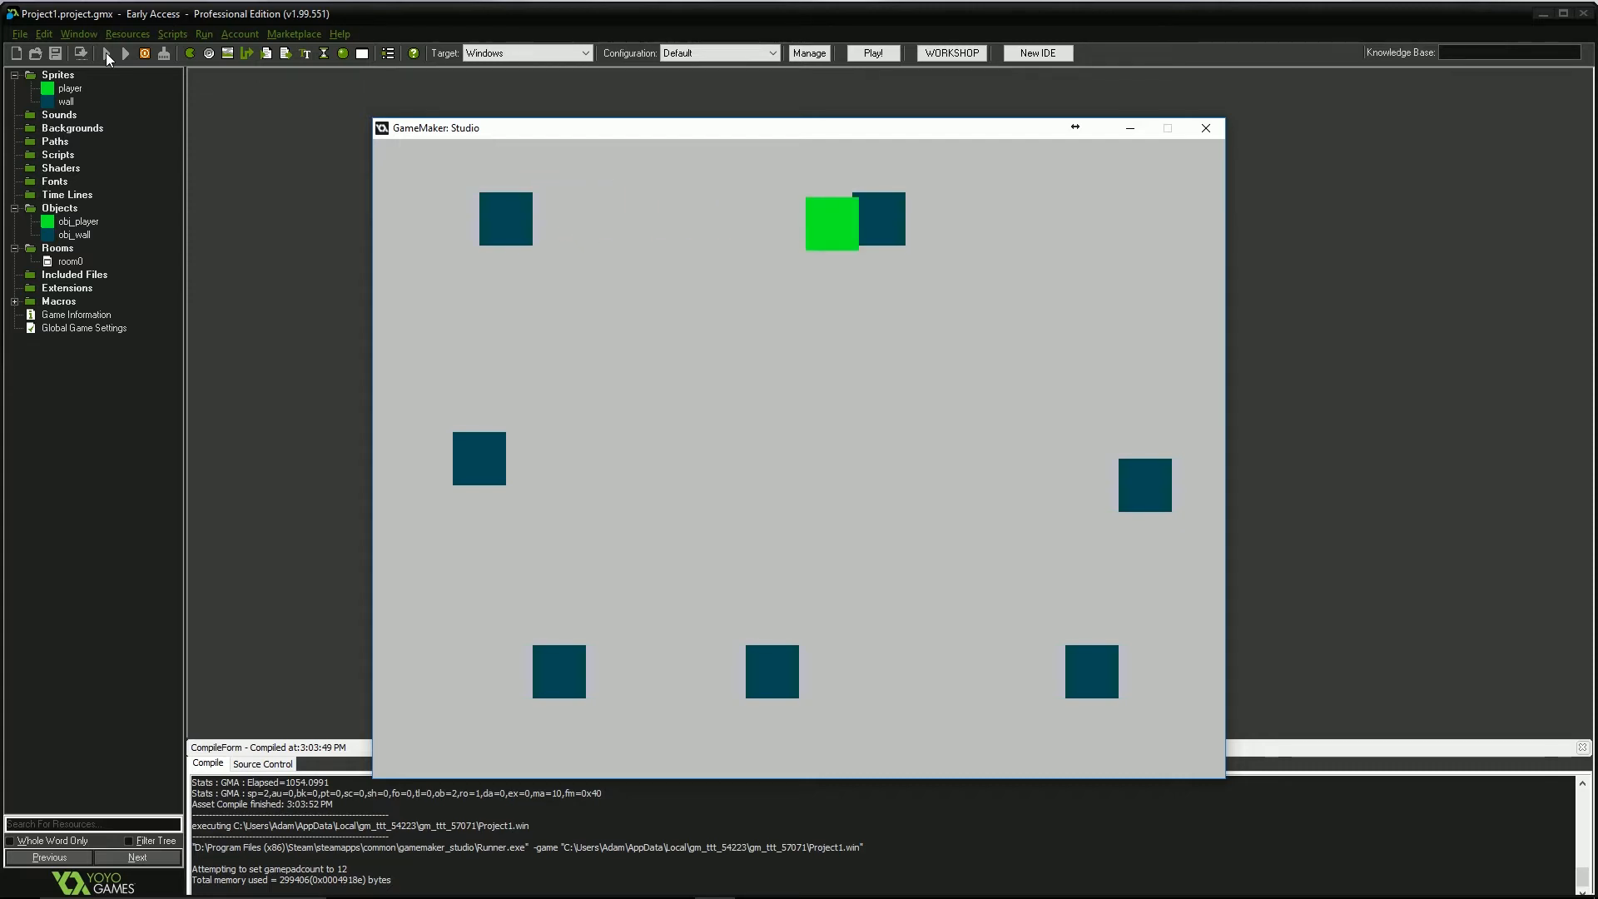
pyautogui.press('Up')
pyautogui.press('Left')
pyautogui.press('Right')
pyautogui.press('Left')
pyautogui.press('Down')
pyautogui.press('Right')
pyautogui.press('Up')
pyautogui.press('Down')
pyautogui.press('Left')
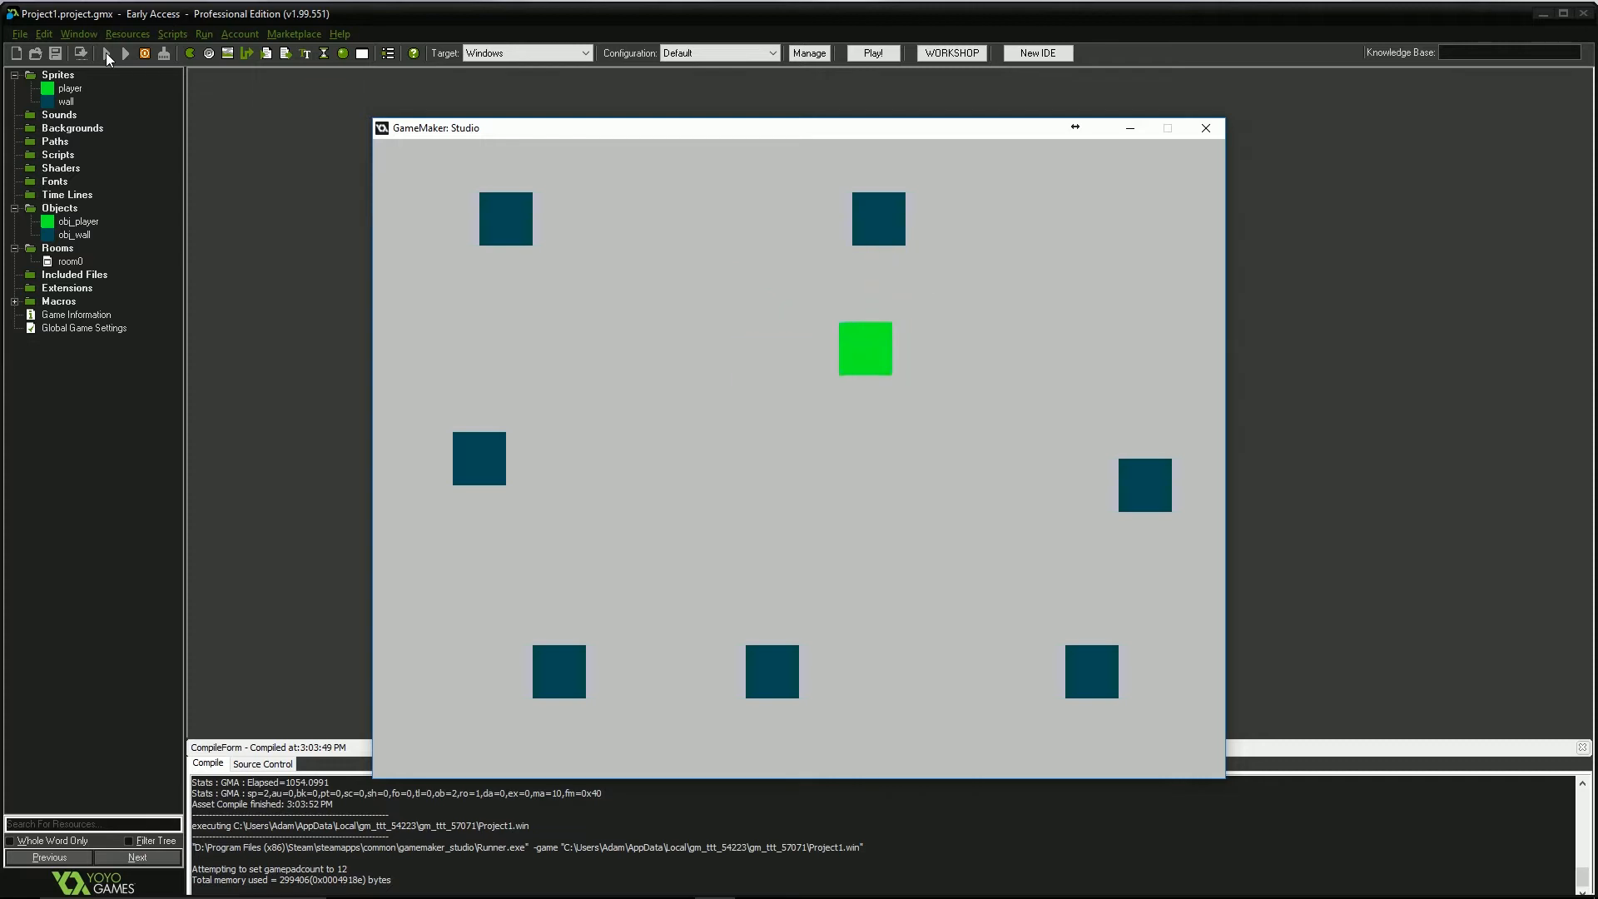
pyautogui.press('Up')
pyautogui.press('Down')
pyautogui.press('Right')
pyautogui.press('Right')
pyautogui.press('Up')
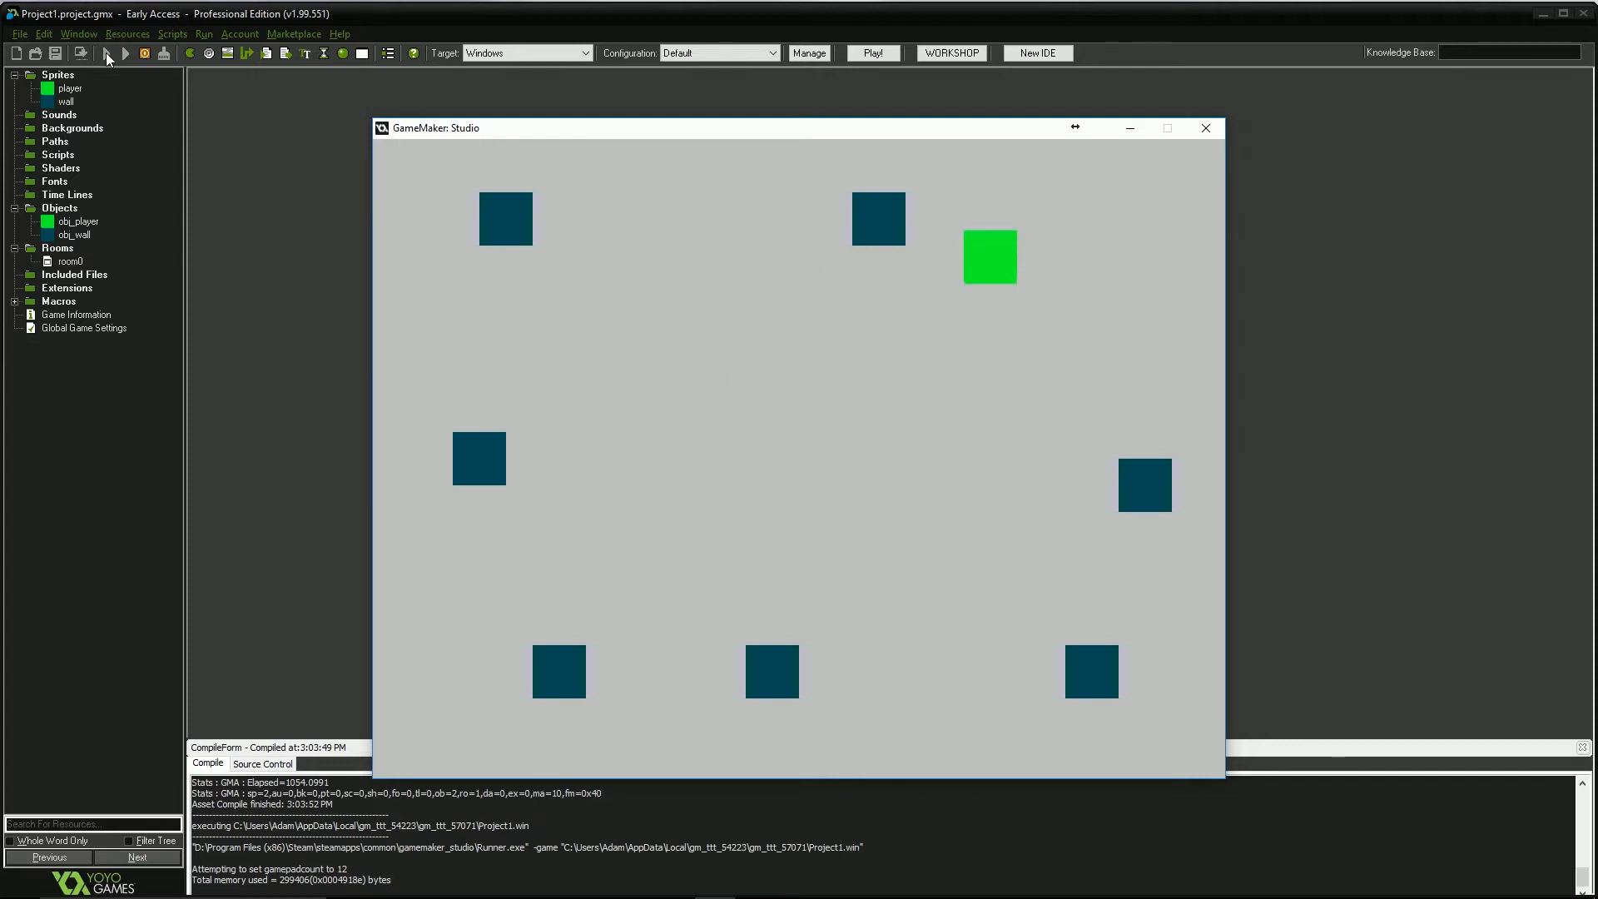
pyautogui.press('Left')
pyautogui.press('Right')
pyautogui.press('Left')
pyautogui.press('Down')
pyautogui.press('Right')
pyautogui.press('Left')
pyautogui.press('Right')
pyautogui.press('Down')
pyautogui.press('Left')
pyautogui.press('Up')
pyautogui.press('Down')
pyautogui.press('Down')
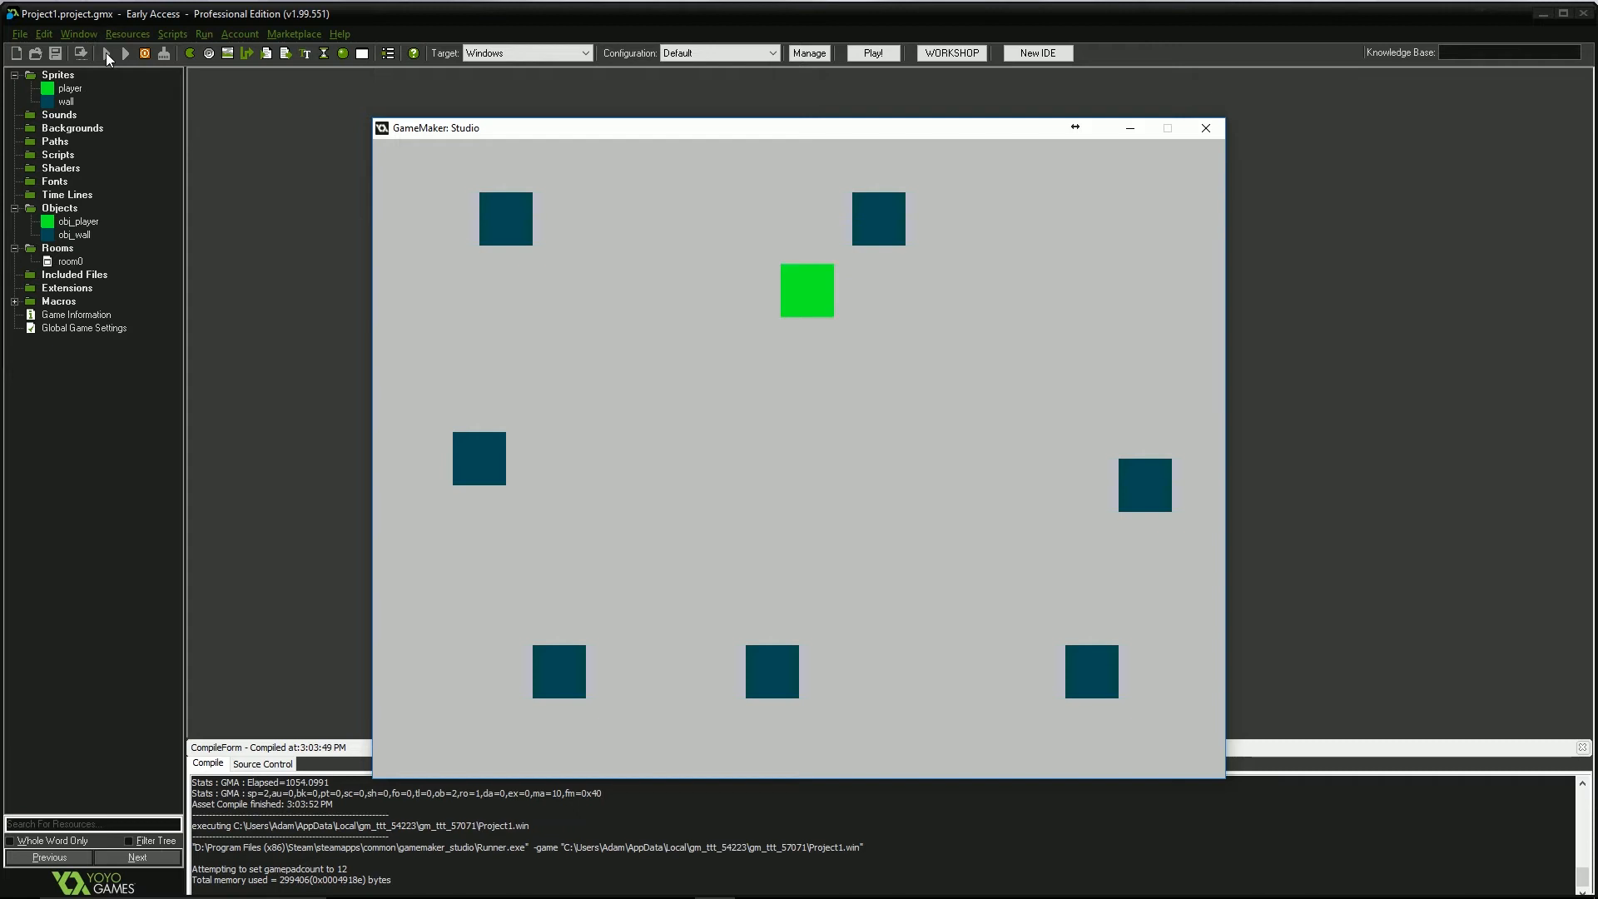
pyautogui.press('Left')
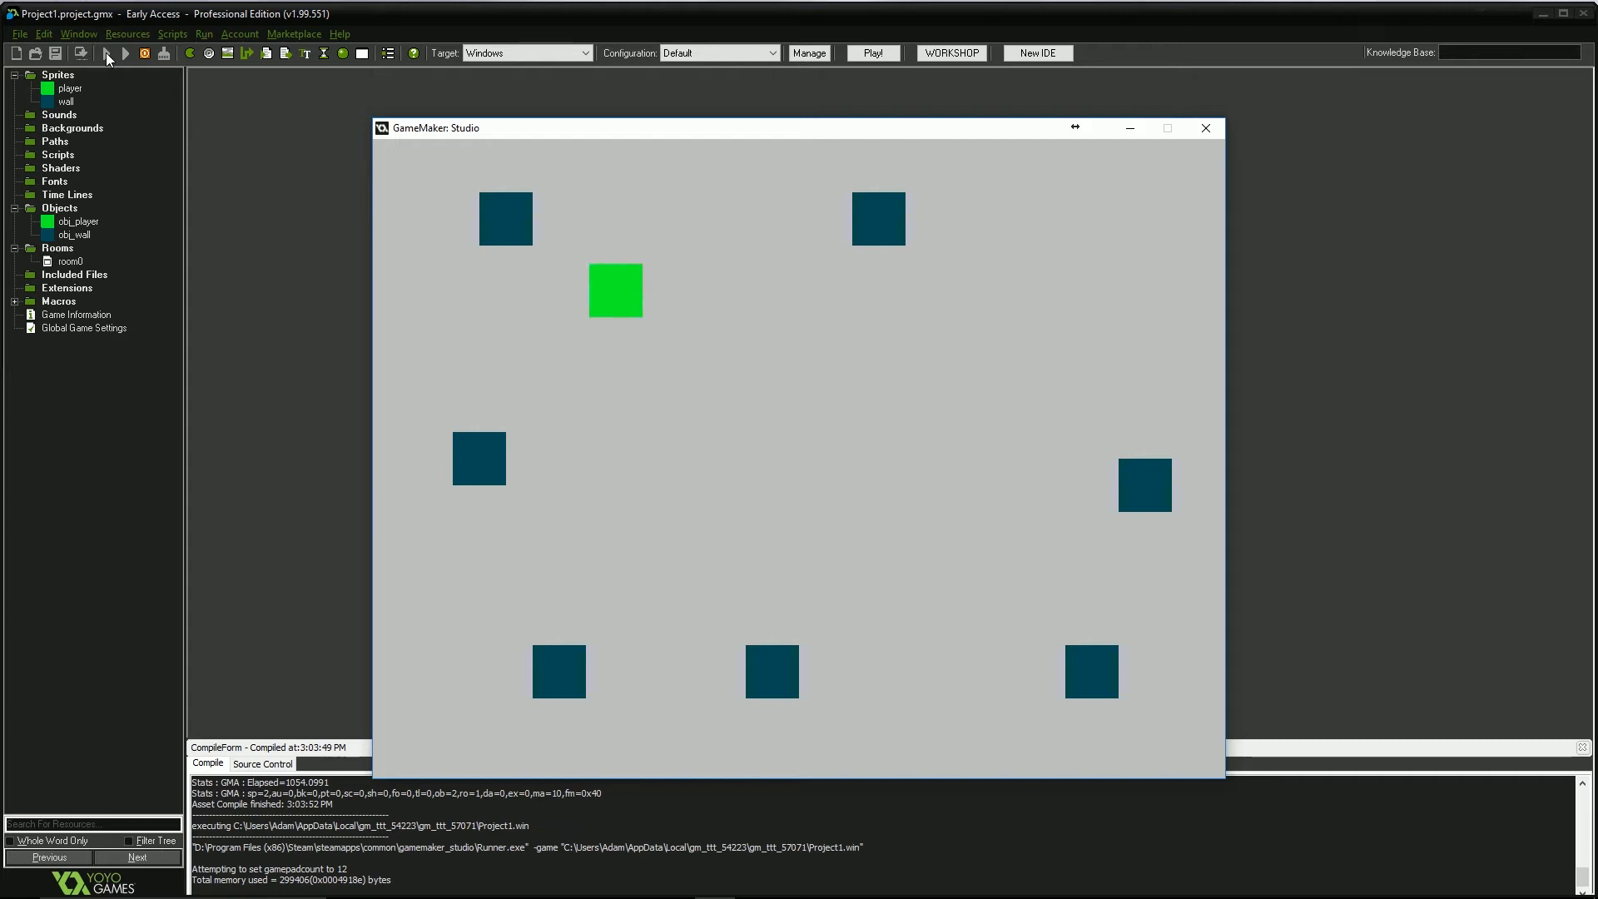
pyautogui.press('Down')
pyautogui.press('Left')
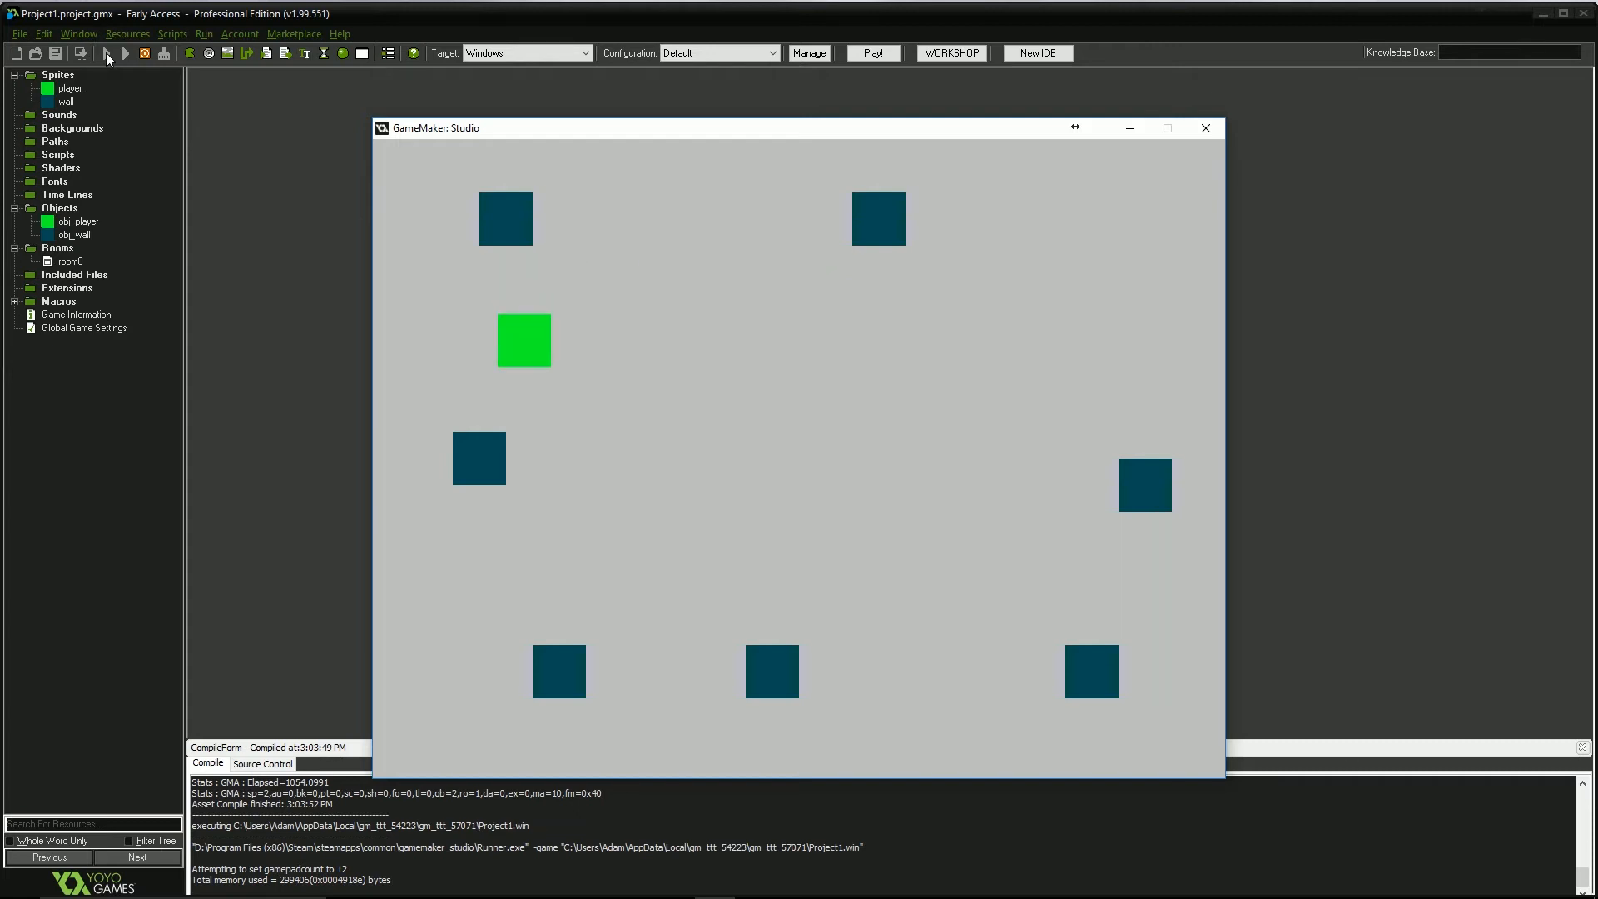
pyautogui.press('Left')
pyautogui.press('Down')
pyautogui.press('Up')
pyautogui.press('Right')
pyautogui.press('Down')
pyautogui.press('Right')
pyautogui.press('Up')
pyautogui.press('Left')
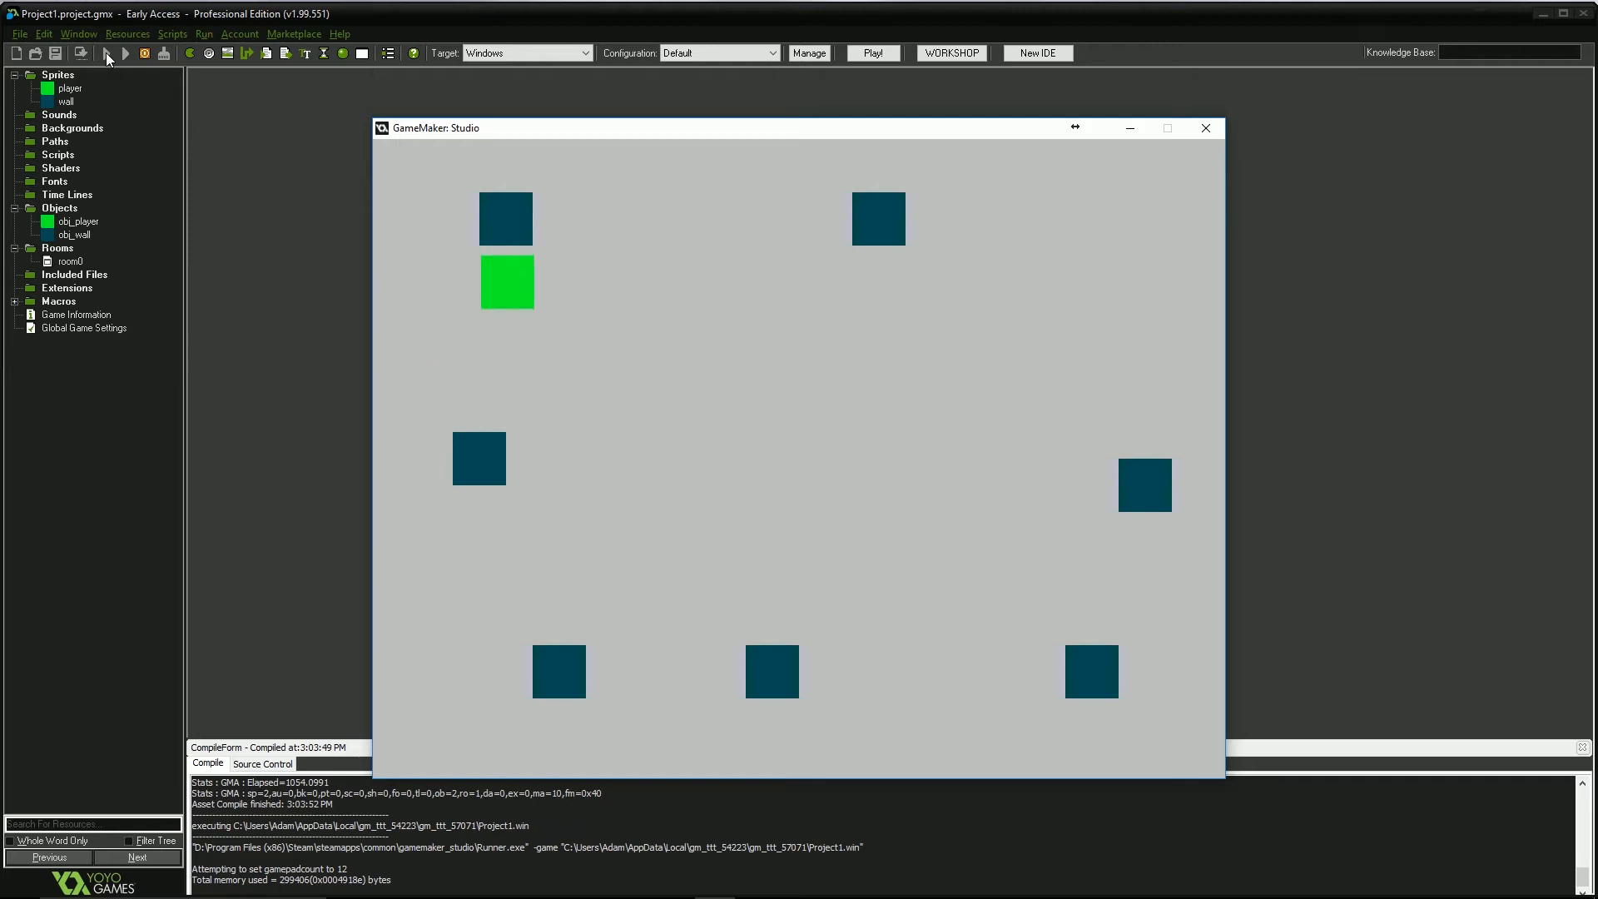
pyautogui.press('Up')
pyautogui.press('Down')
pyautogui.press('Up')
pyautogui.press('Down')
pyautogui.press('Left')
pyautogui.press('Up')
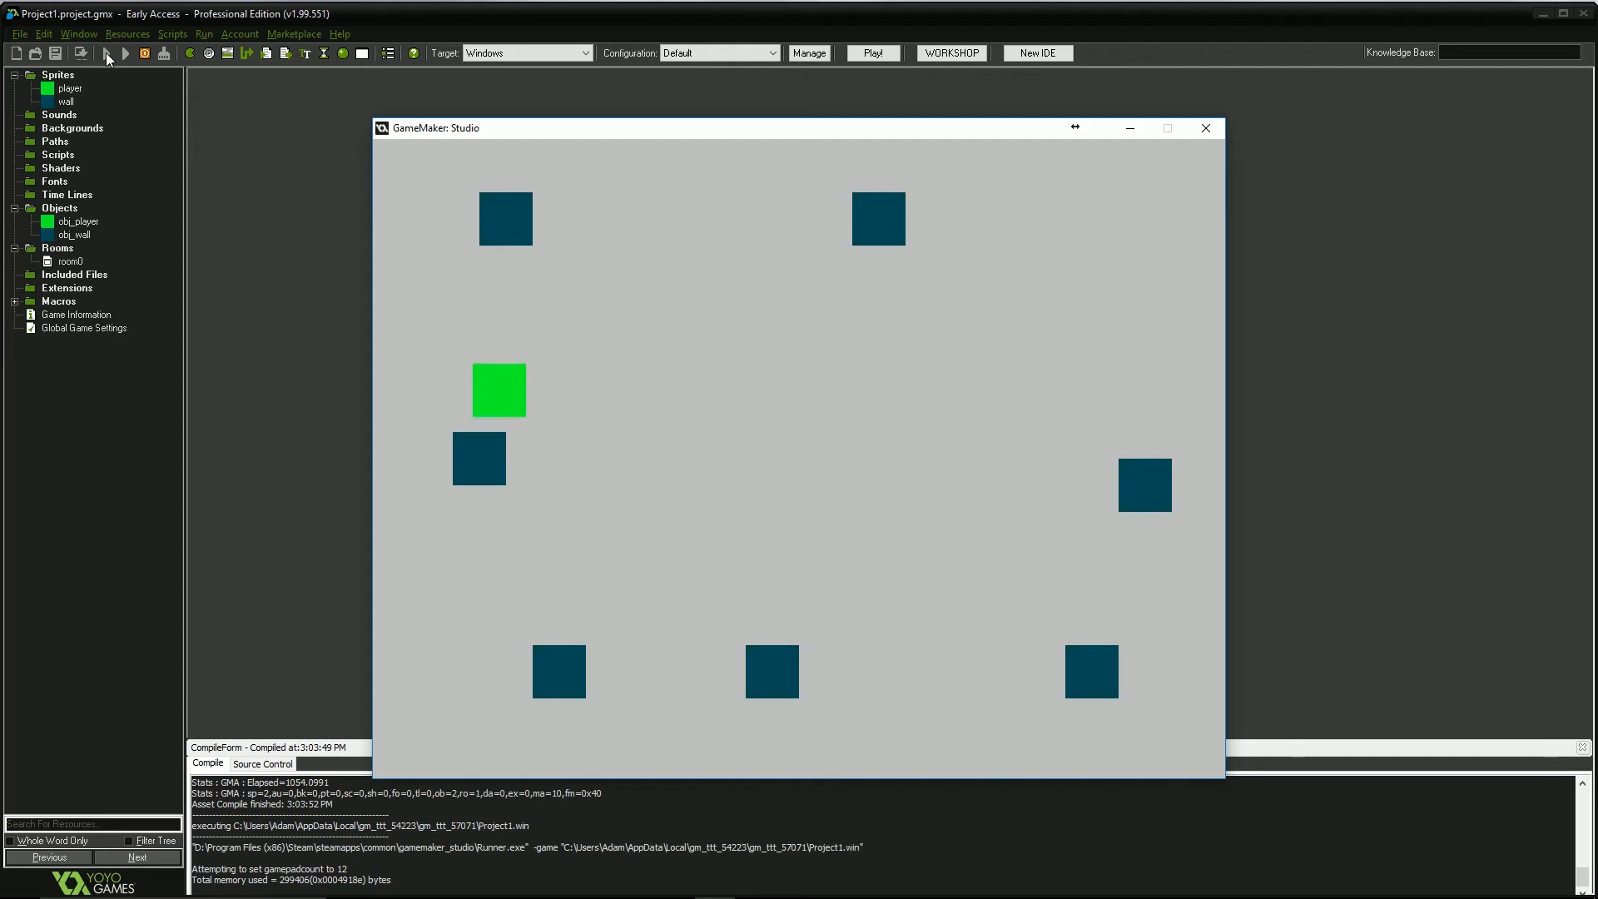
pyautogui.press('Left')
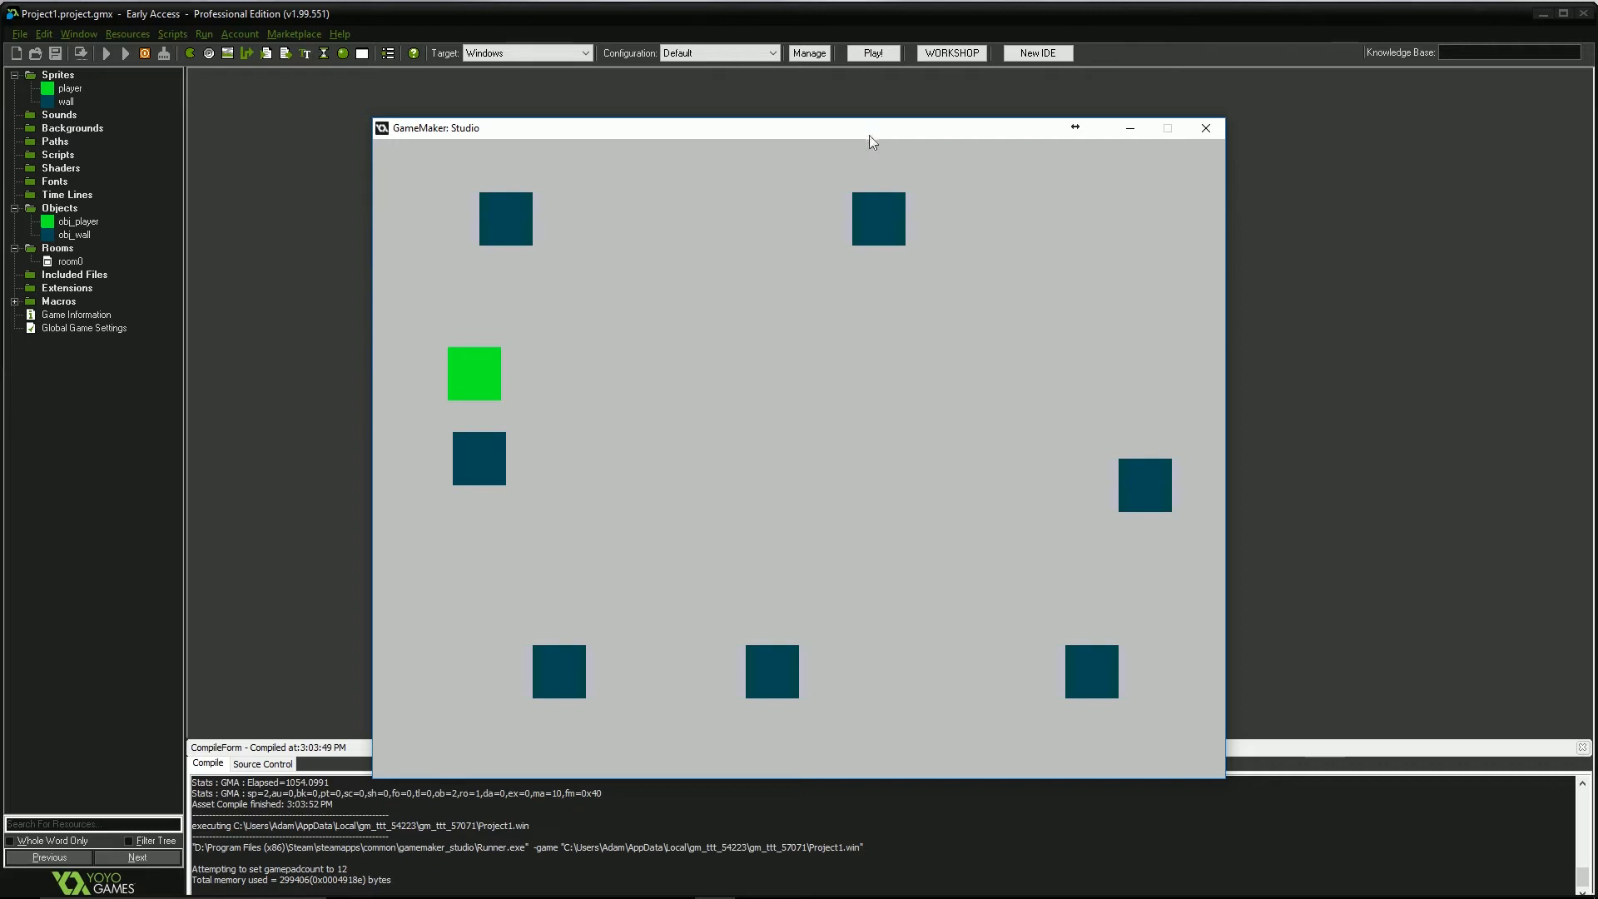
pyautogui.press('Right')
pyautogui.press('Down')
pyautogui.press('Left')
pyautogui.press('Up')
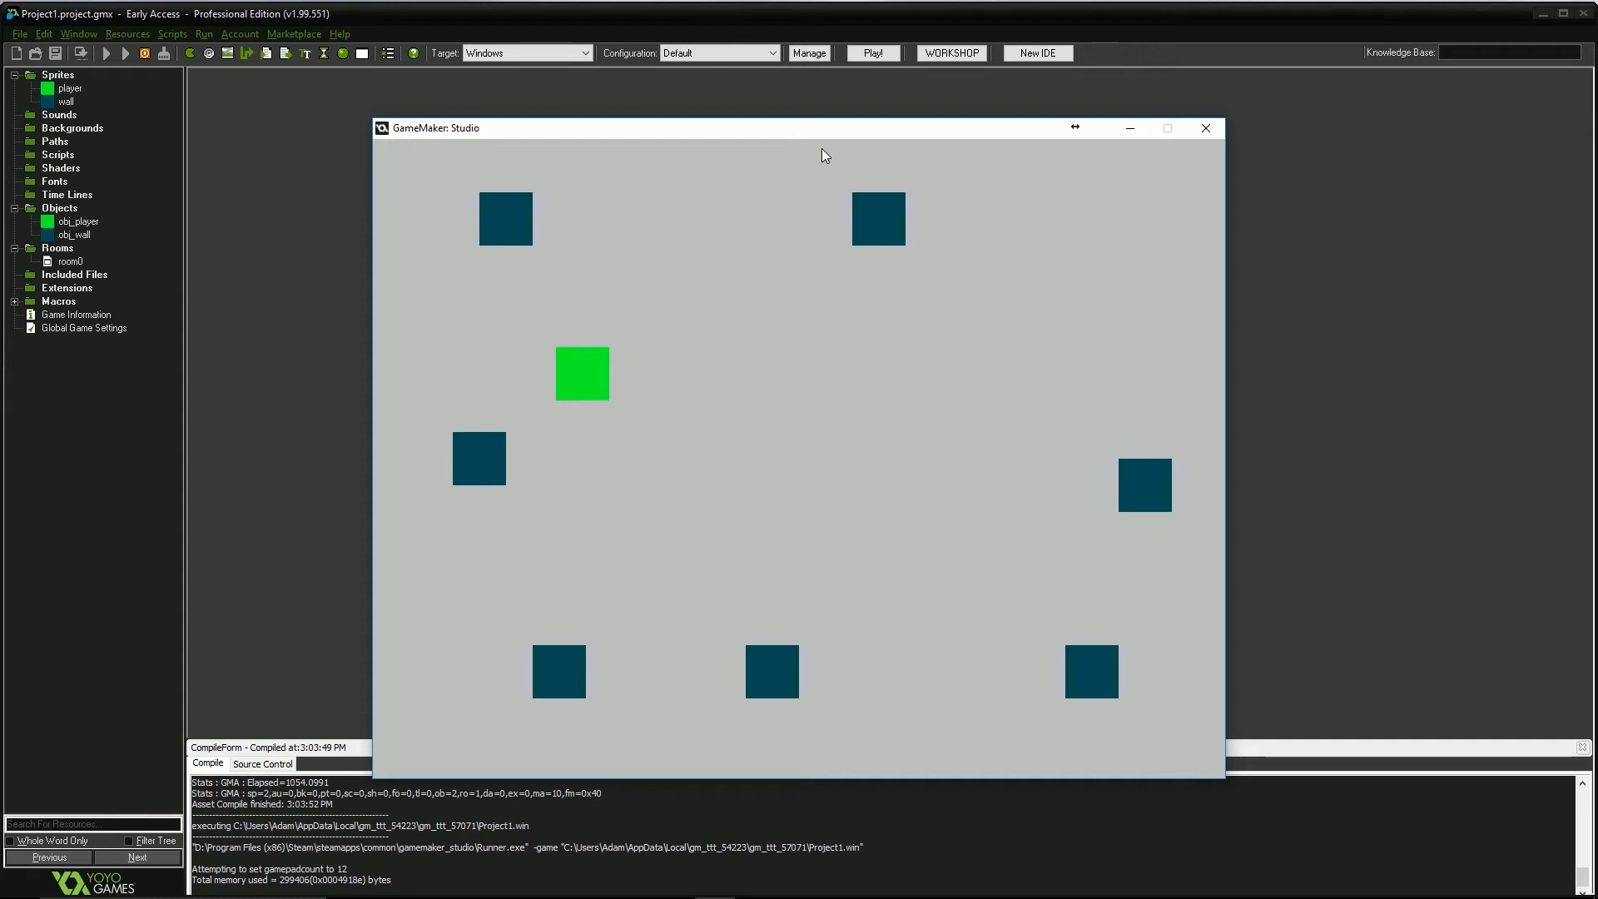
pyautogui.press('Down')
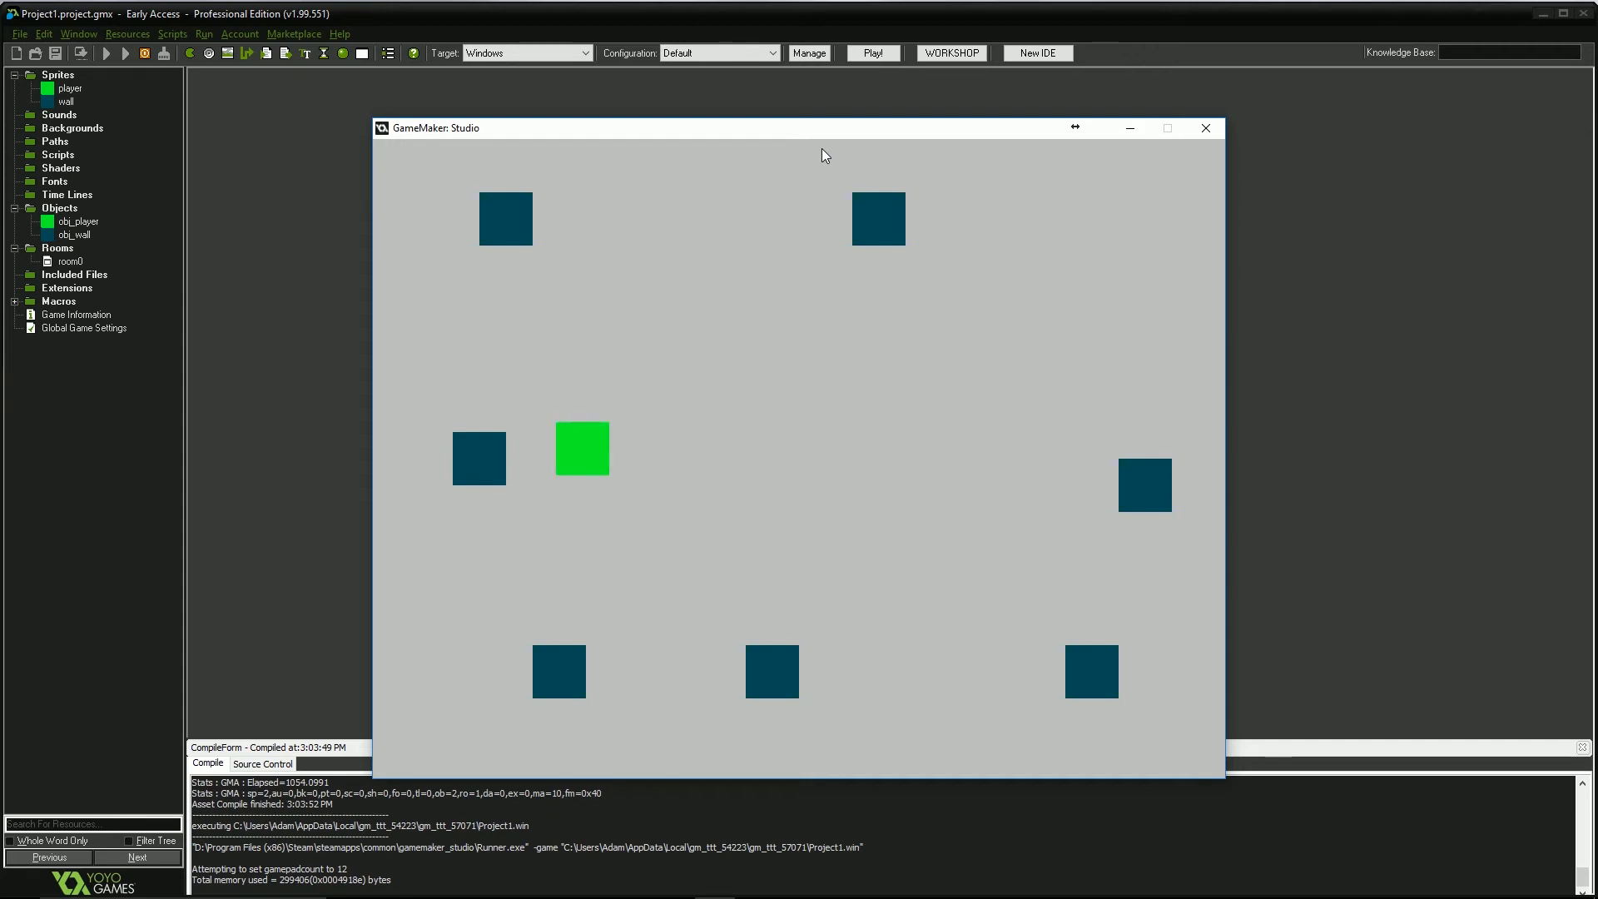
pyautogui.press('Right')
pyautogui.press('Up')
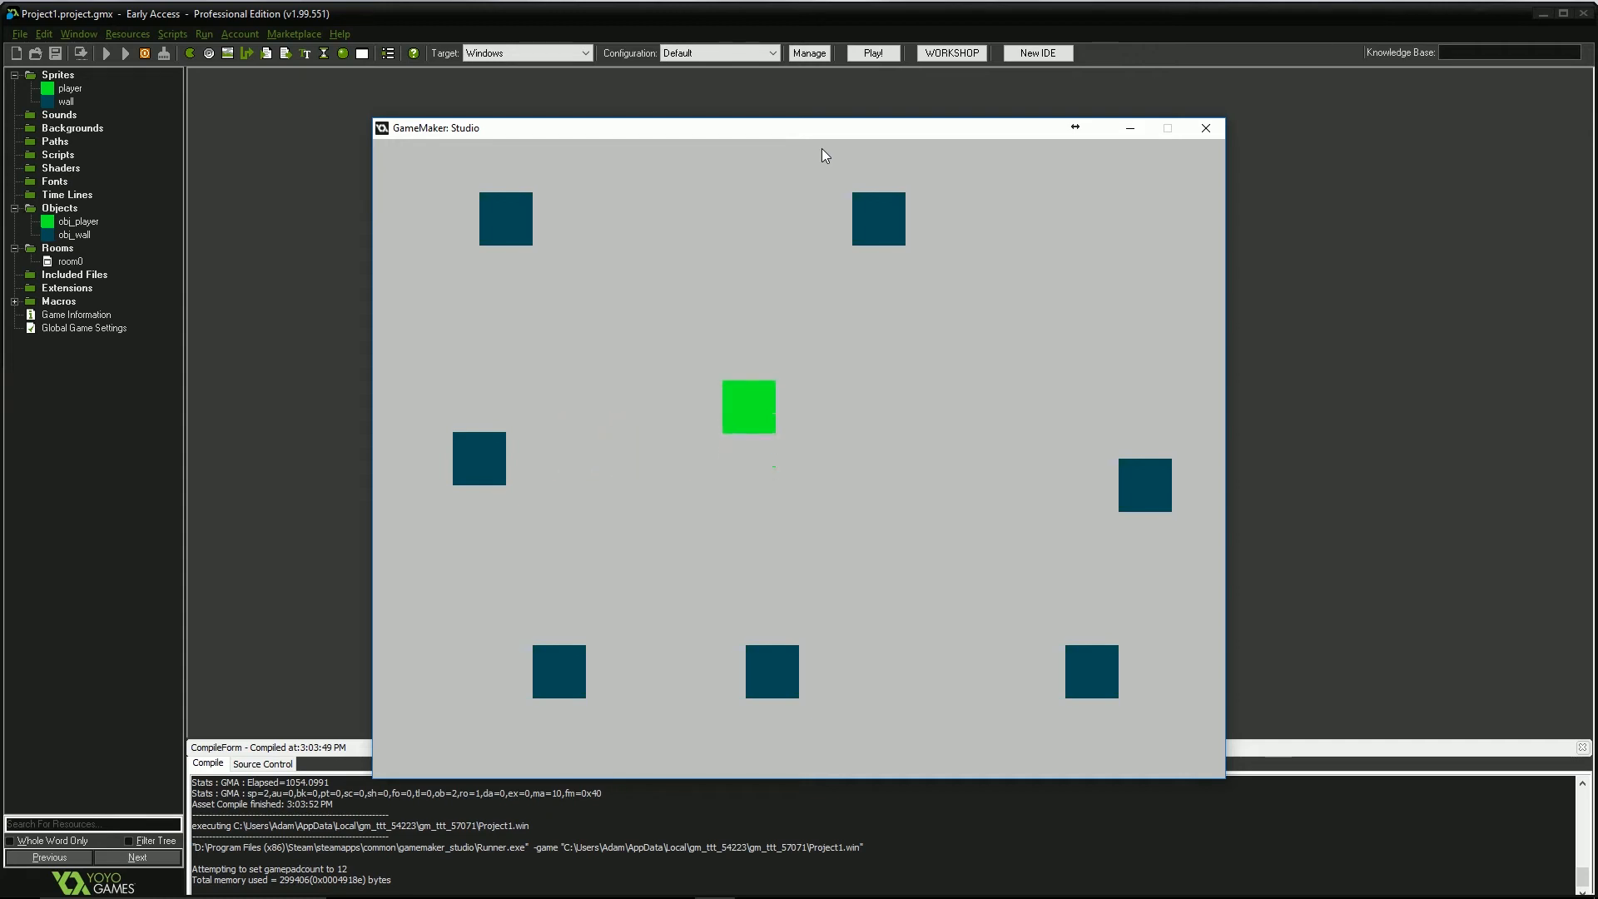
pyautogui.click(1205, 128)
# Open the properties of obj_wall and obj_player, with the obj_player window in front.
pyautogui.click(76, 235)
pyautogui.doubleClick(77, 234)
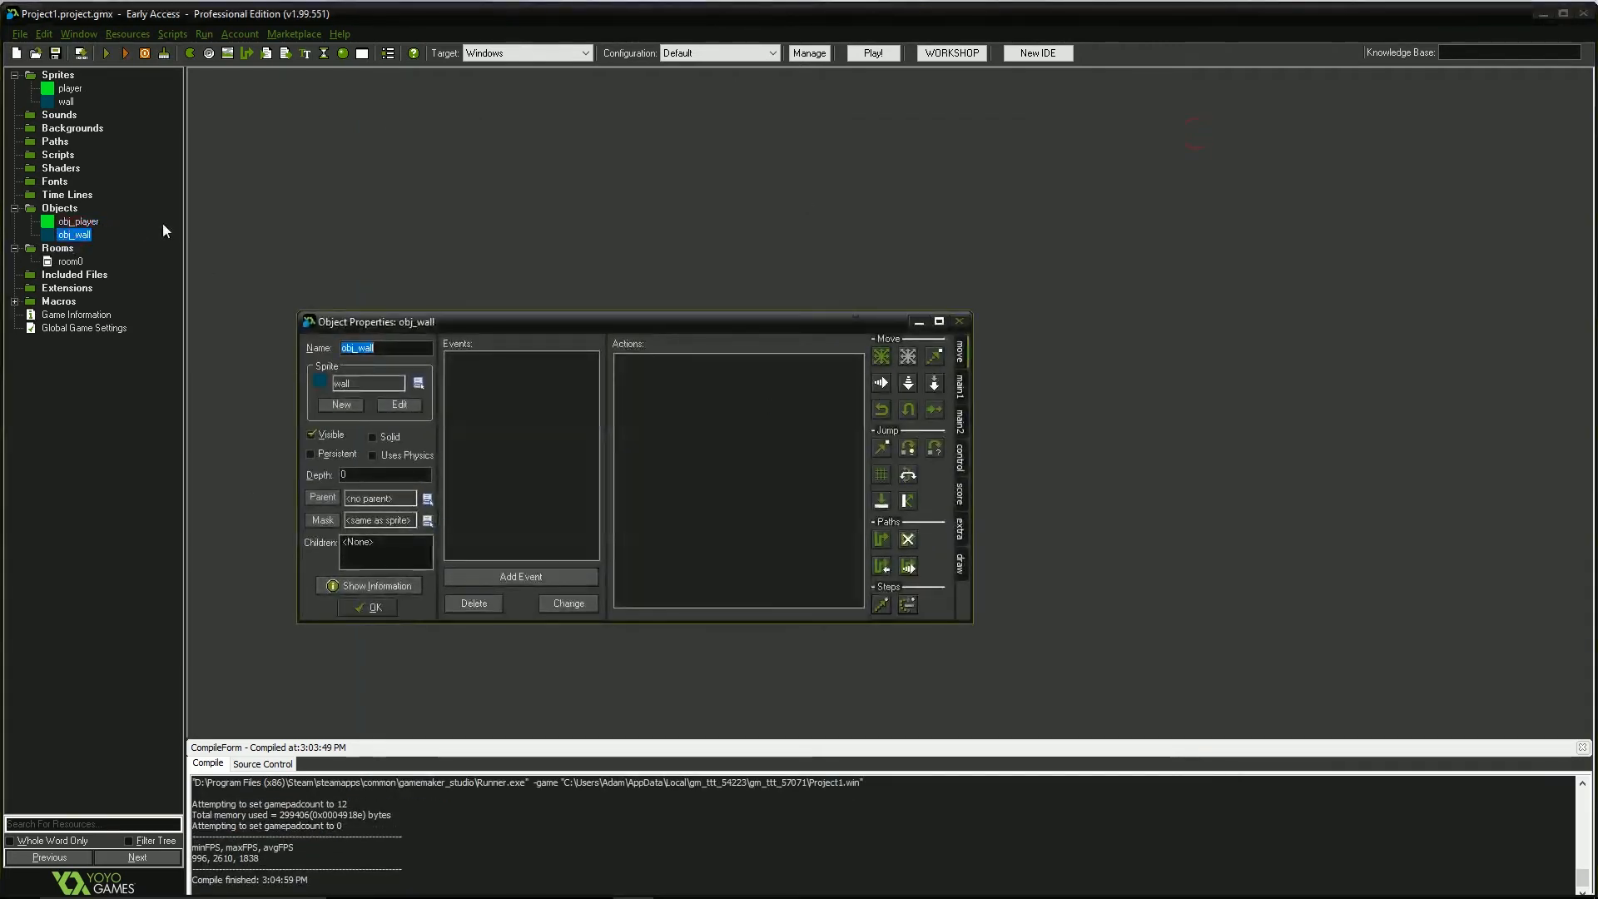
pyautogui.doubleClick(76, 225)
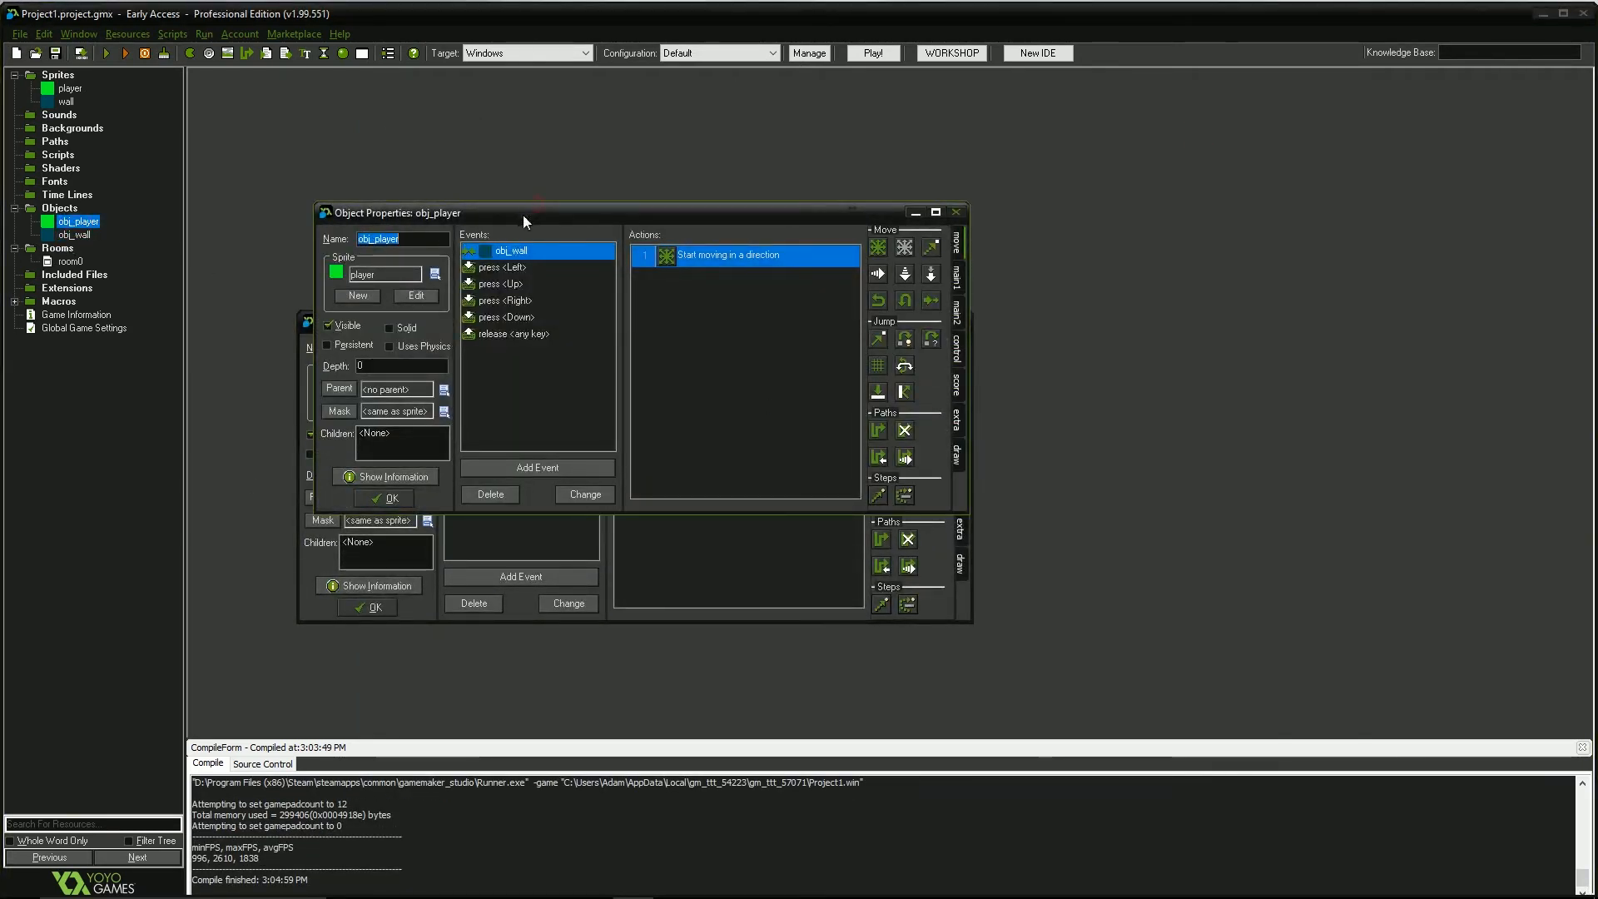
pyautogui.moveTo(523, 215); pyautogui.dragTo(497, 258)
# Examine the event types available for obj_player, including the list of mouse events, and leave without adding one.
pyautogui.click(492, 508)
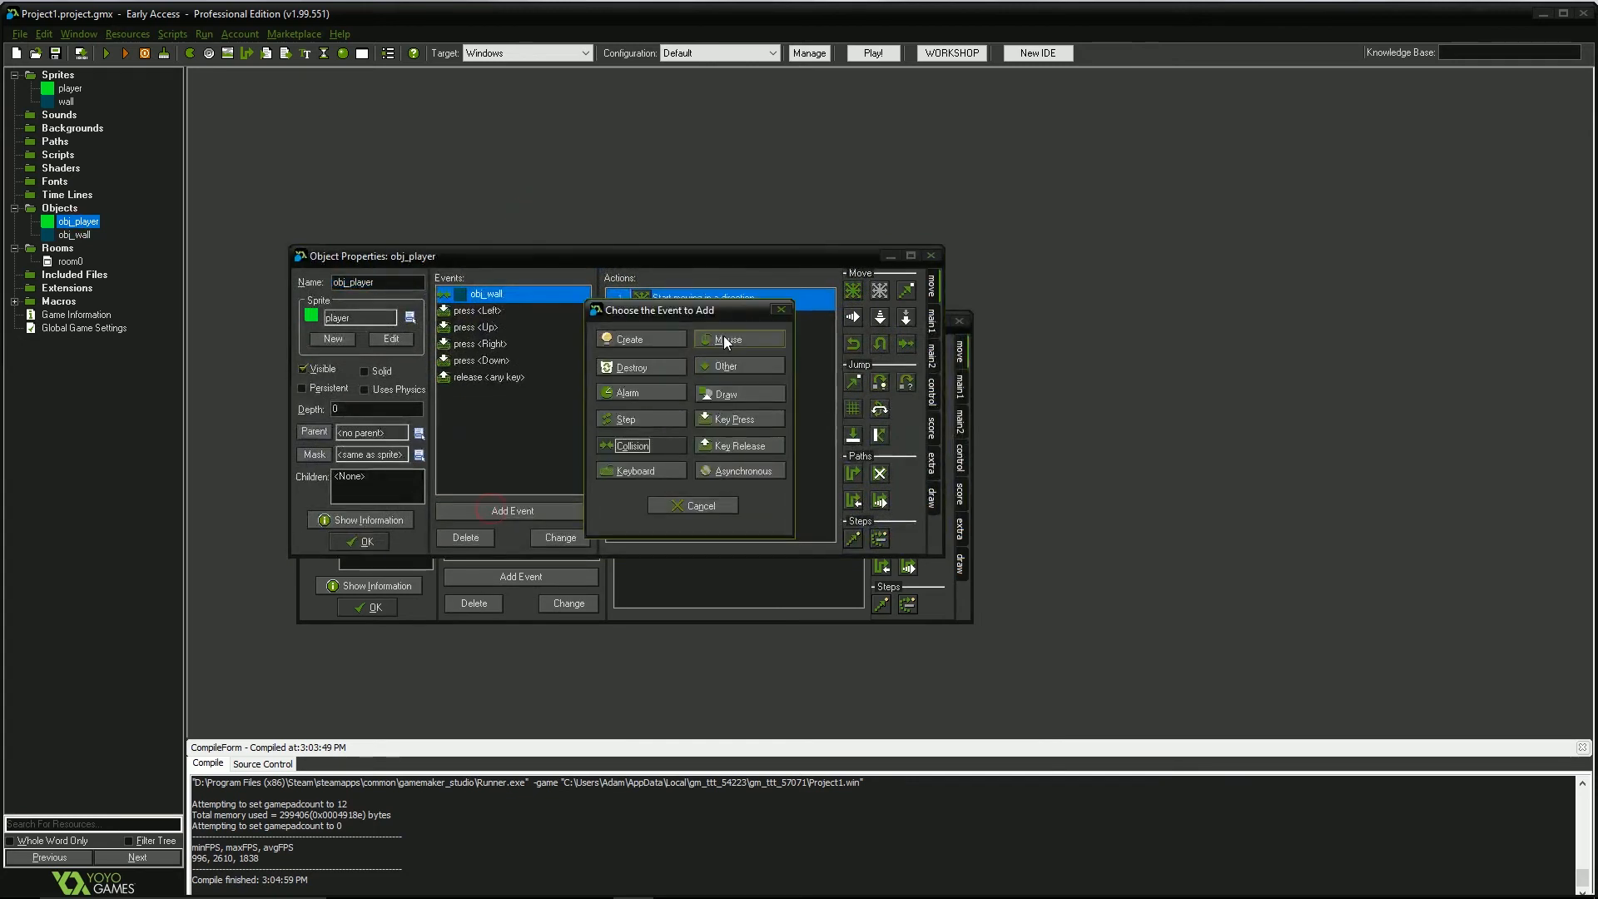
pyautogui.moveTo(703, 312); pyautogui.dragTo(552, 276)
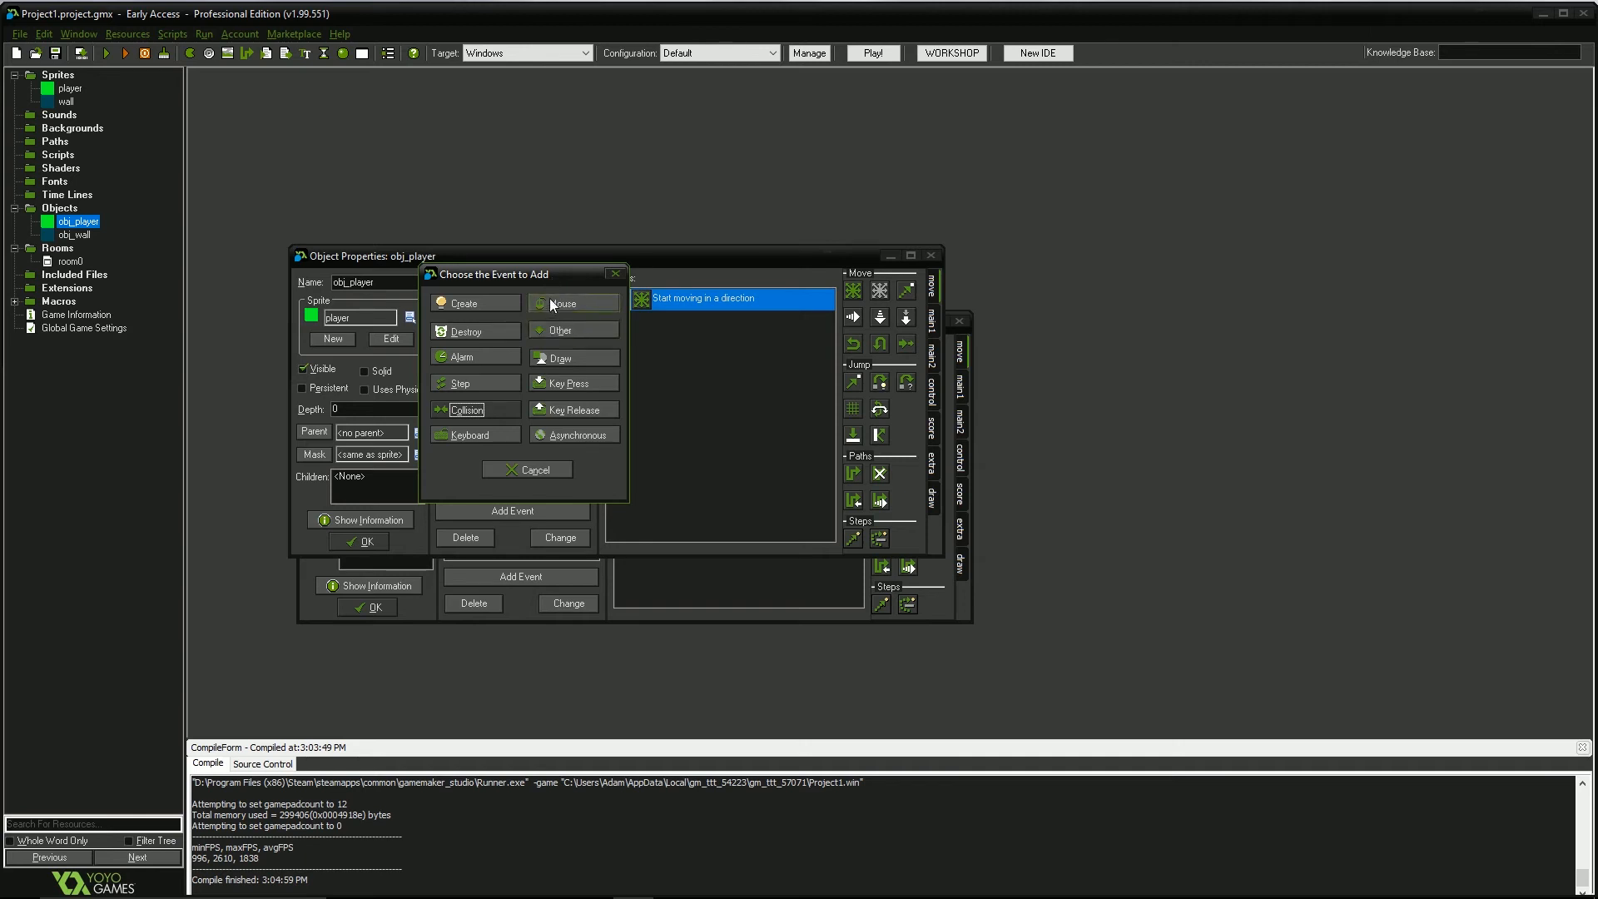
pyautogui.moveTo(546, 281); pyautogui.dragTo(574, 291)
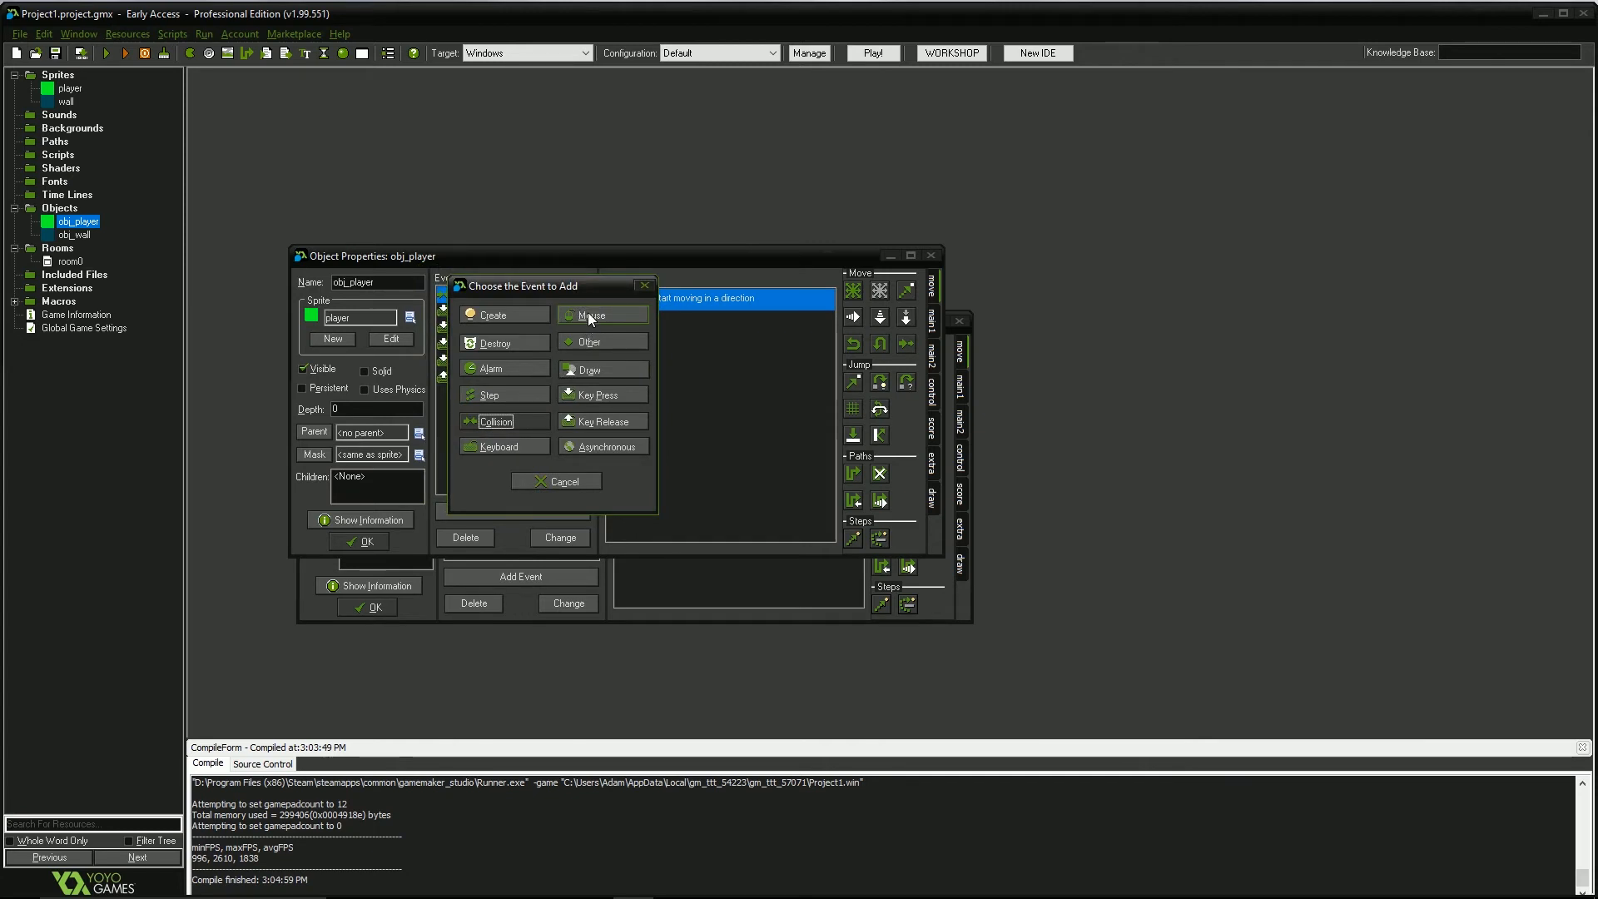
pyautogui.click(589, 316)
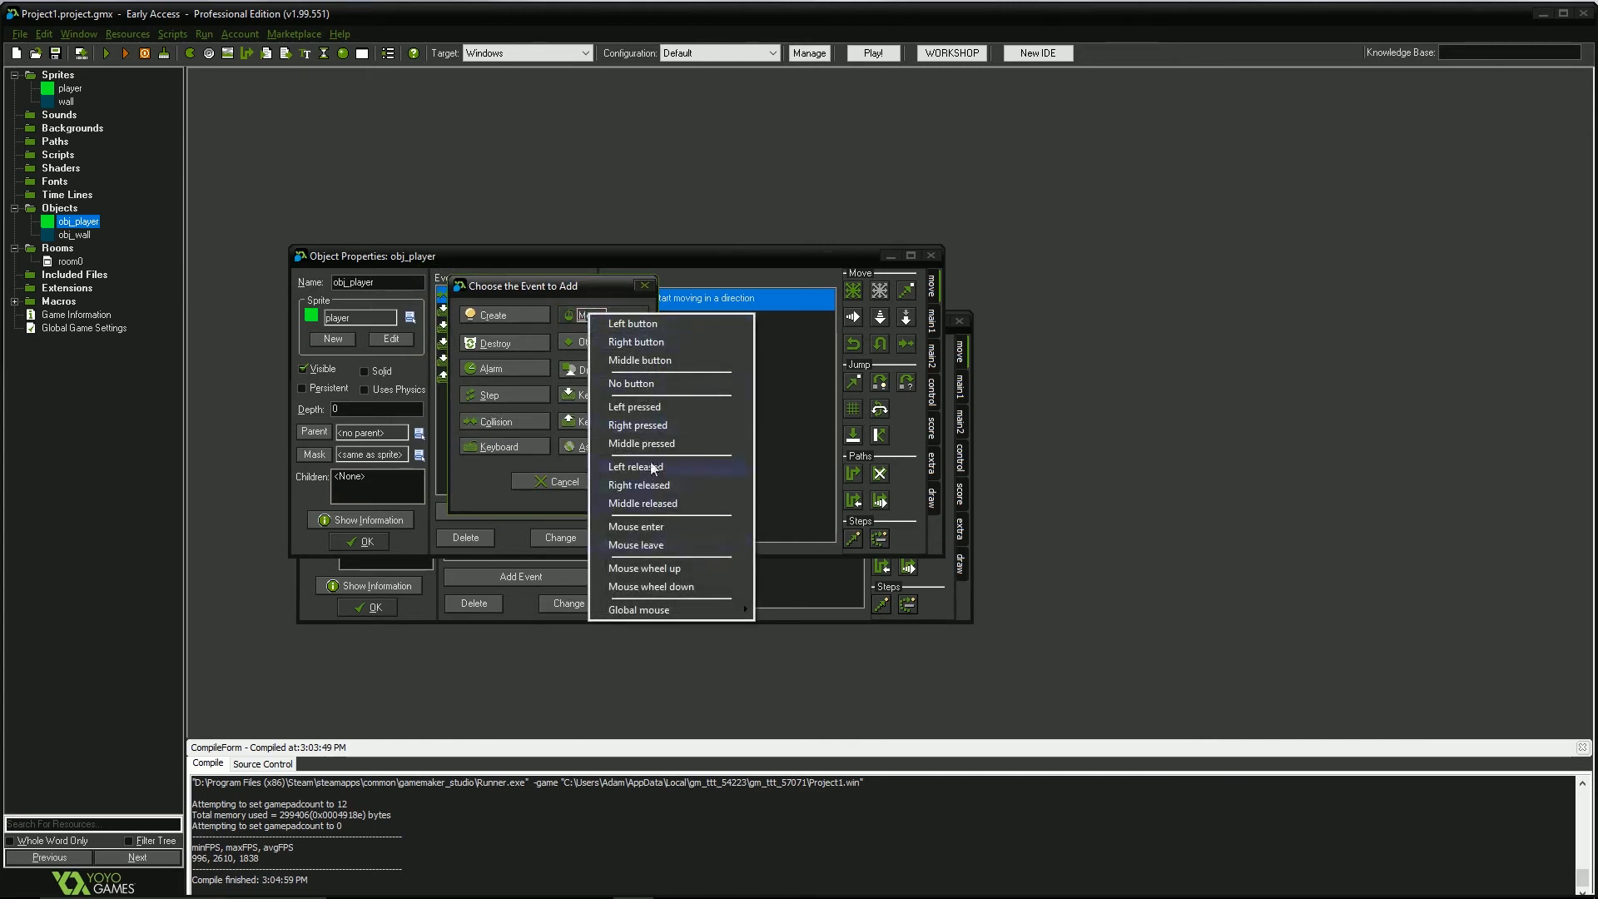
pyautogui.click(516, 305)
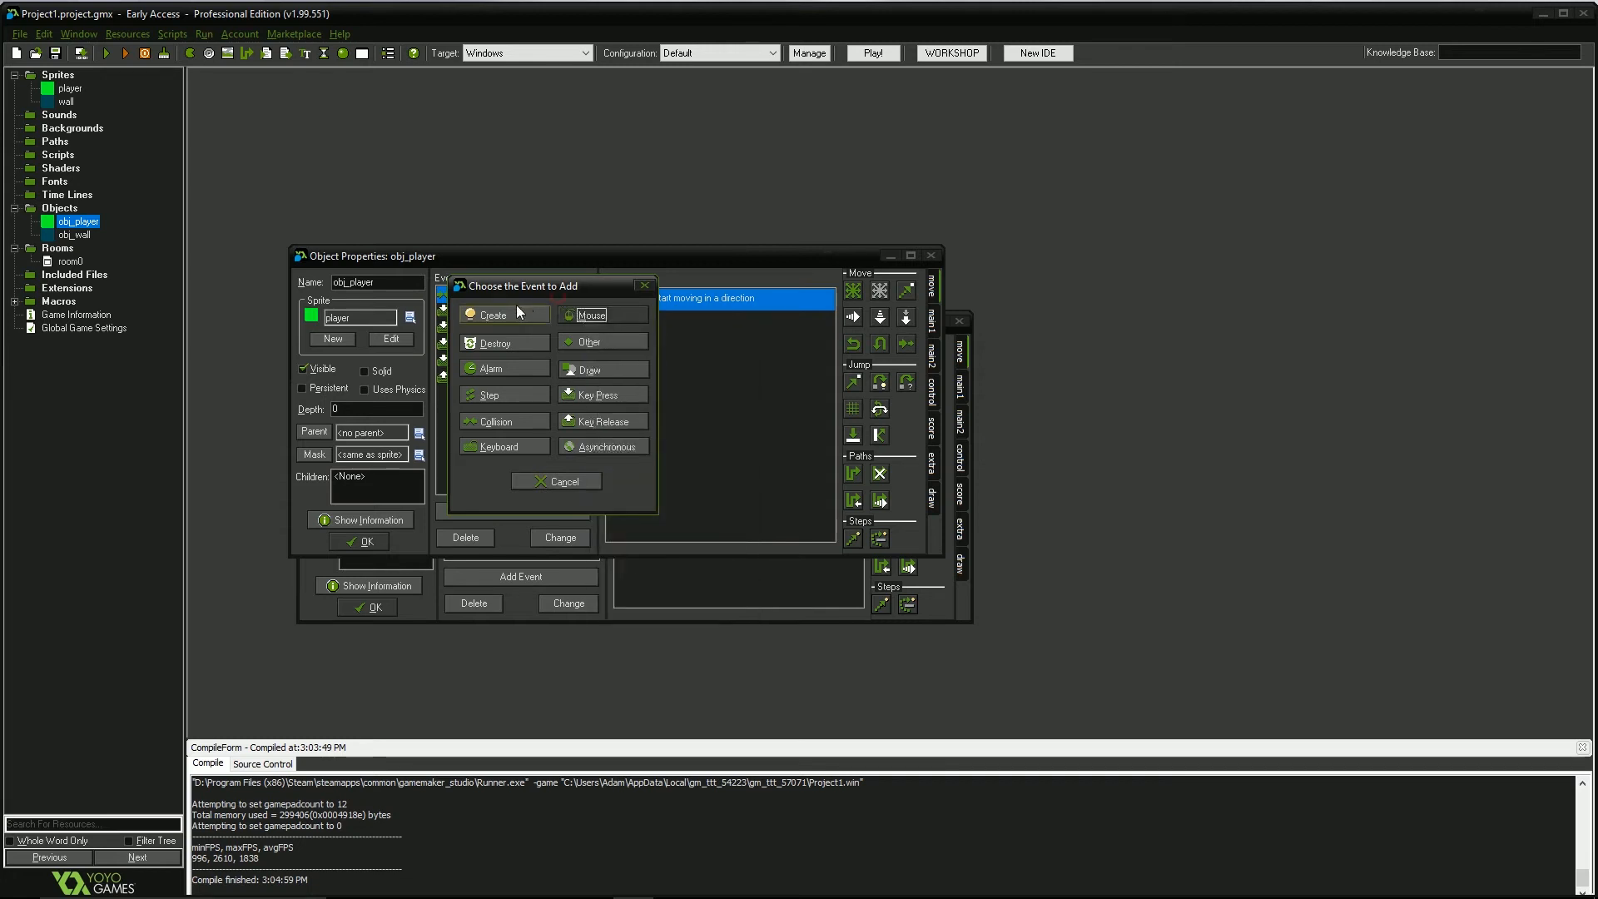
pyautogui.moveTo(512, 291); pyautogui.dragTo(584, 281)
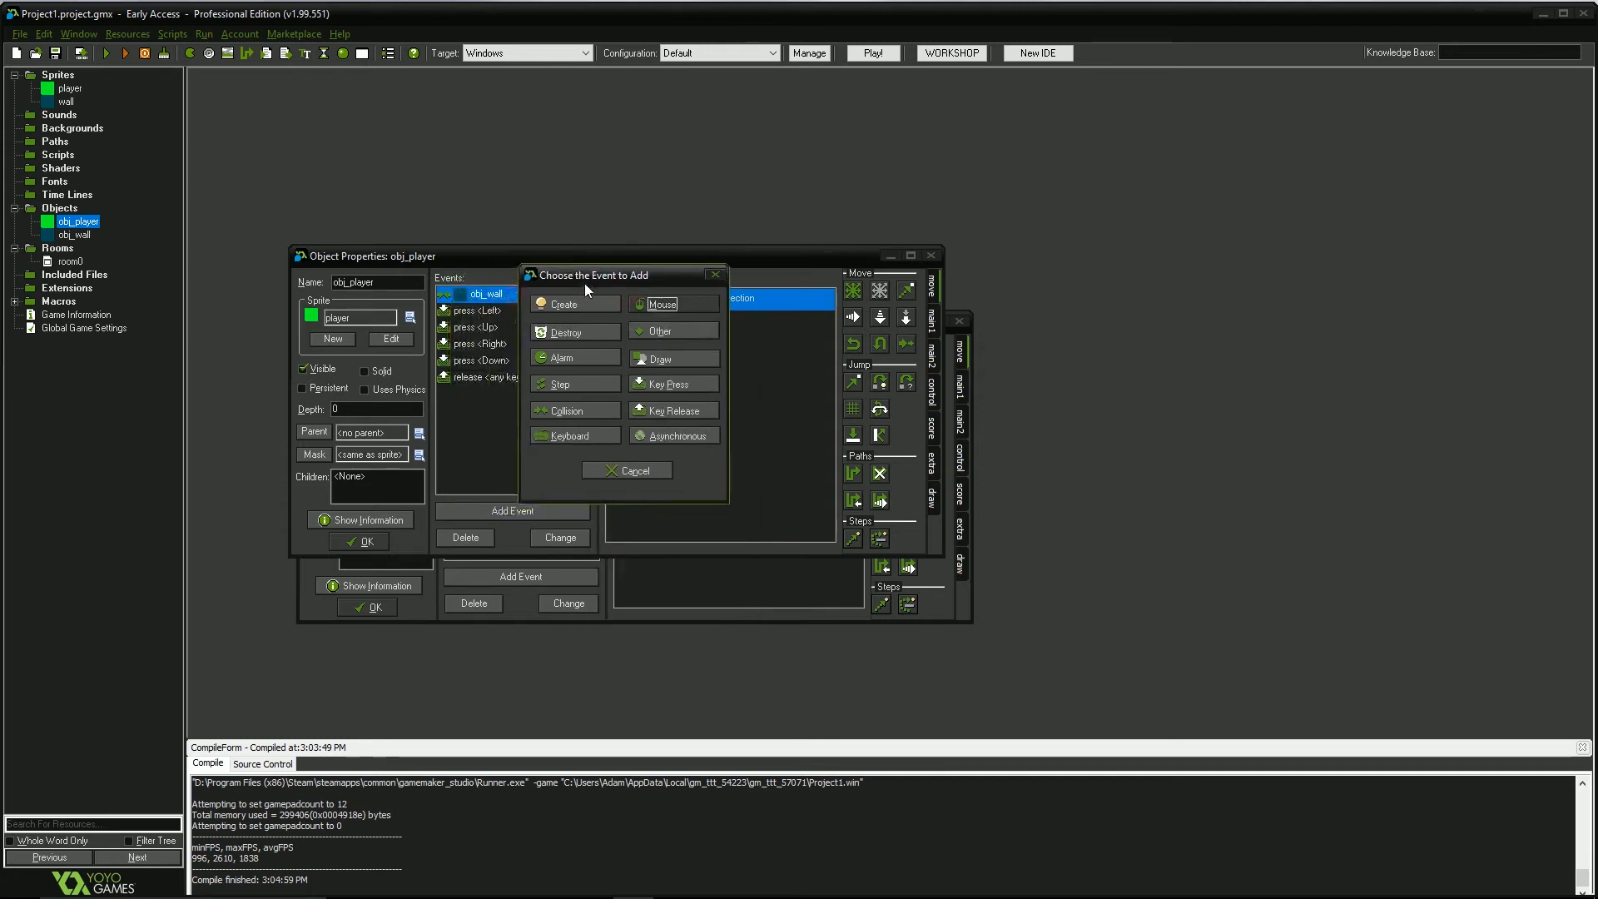
pyautogui.click(611, 471)
pyautogui.click(734, 298)
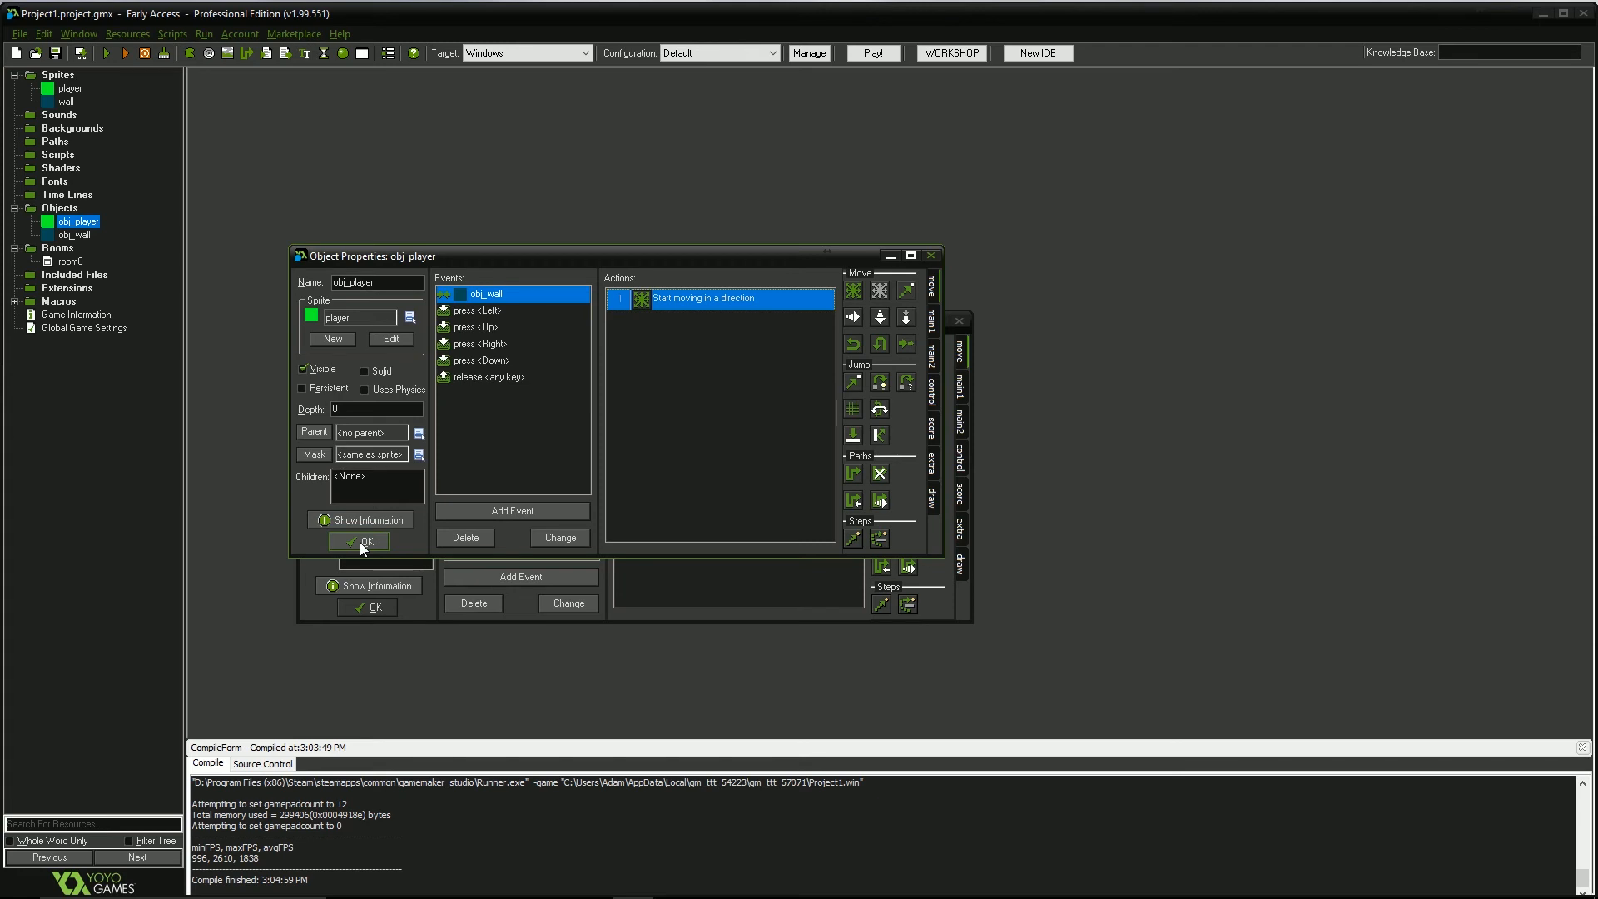
pyautogui.moveTo(516, 255); pyautogui.dragTo(526, 220)
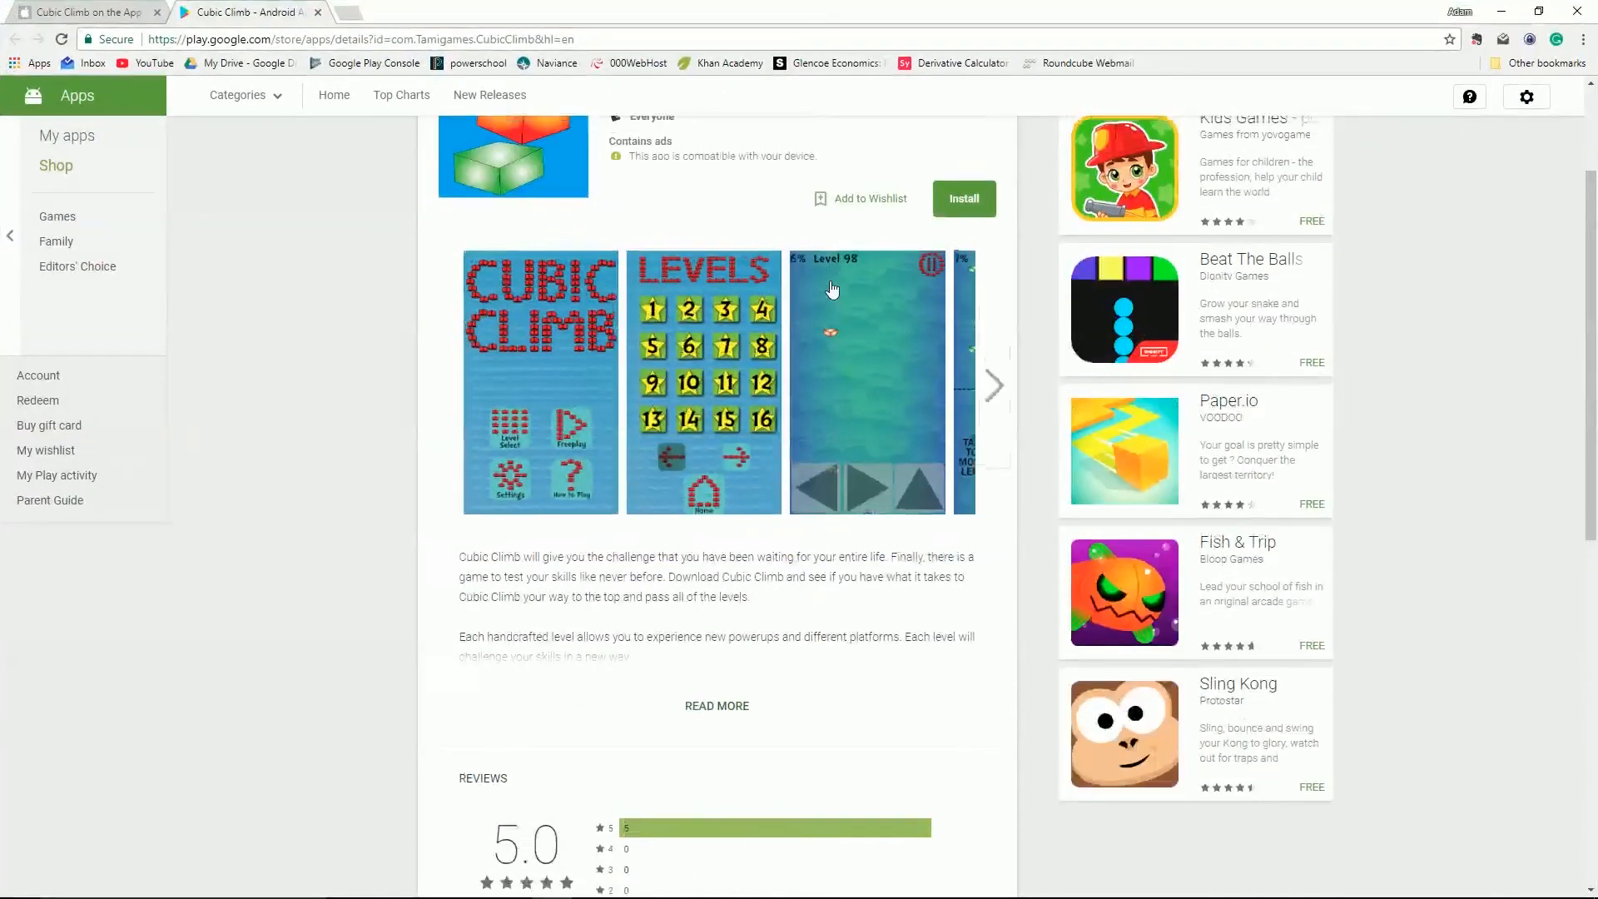
# View the Cubic Climb listing on Google Play and its iTunes Preview page in the browser.
pyautogui.scroll(5, 783, 281)
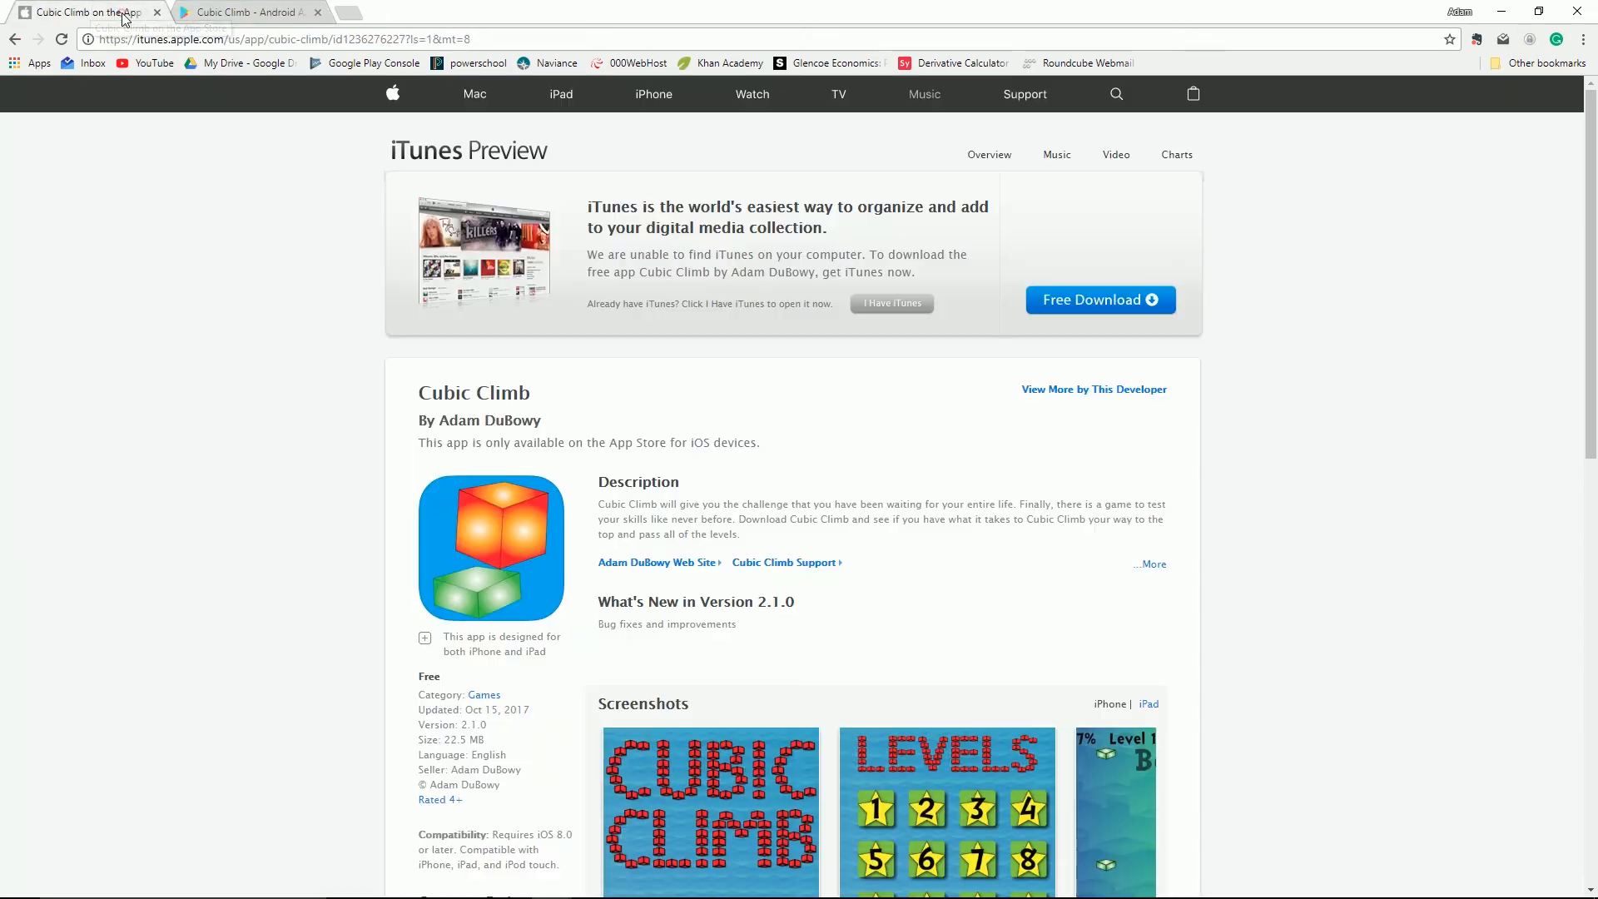
pyautogui.click(116, 12)
pyautogui.scroll(-2, 733, 529)
pyautogui.scroll(1, 726, 521)
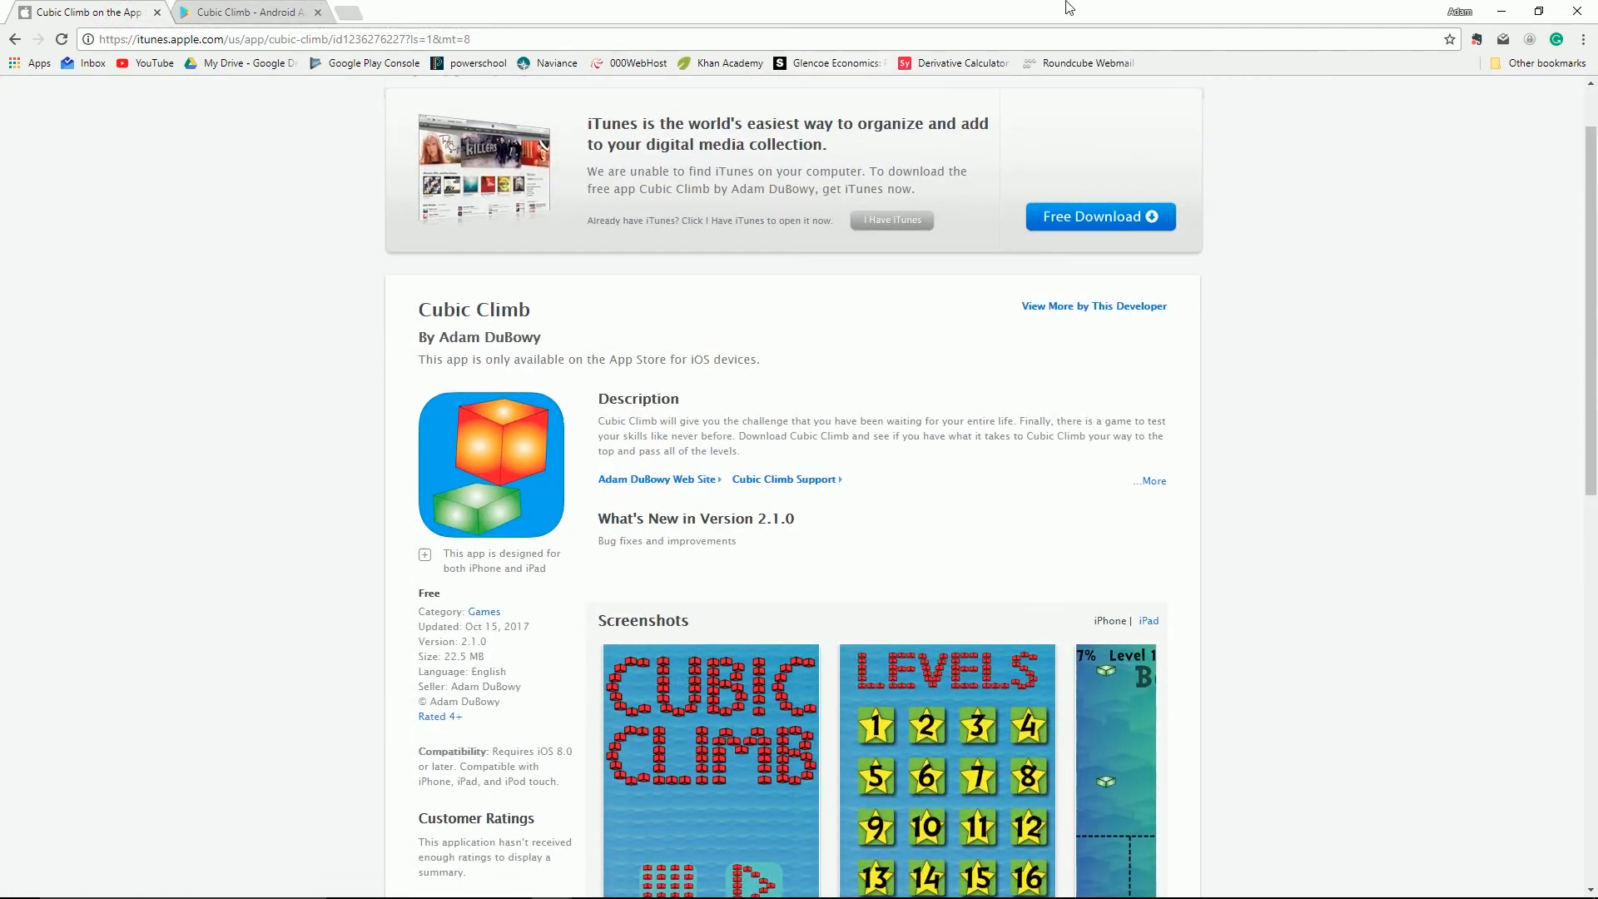
# Switch back to GameMaker: Studio and arrange the obj_player properties window below obj_wall's, widening it to match.
pyautogui.moveTo(864, 884)
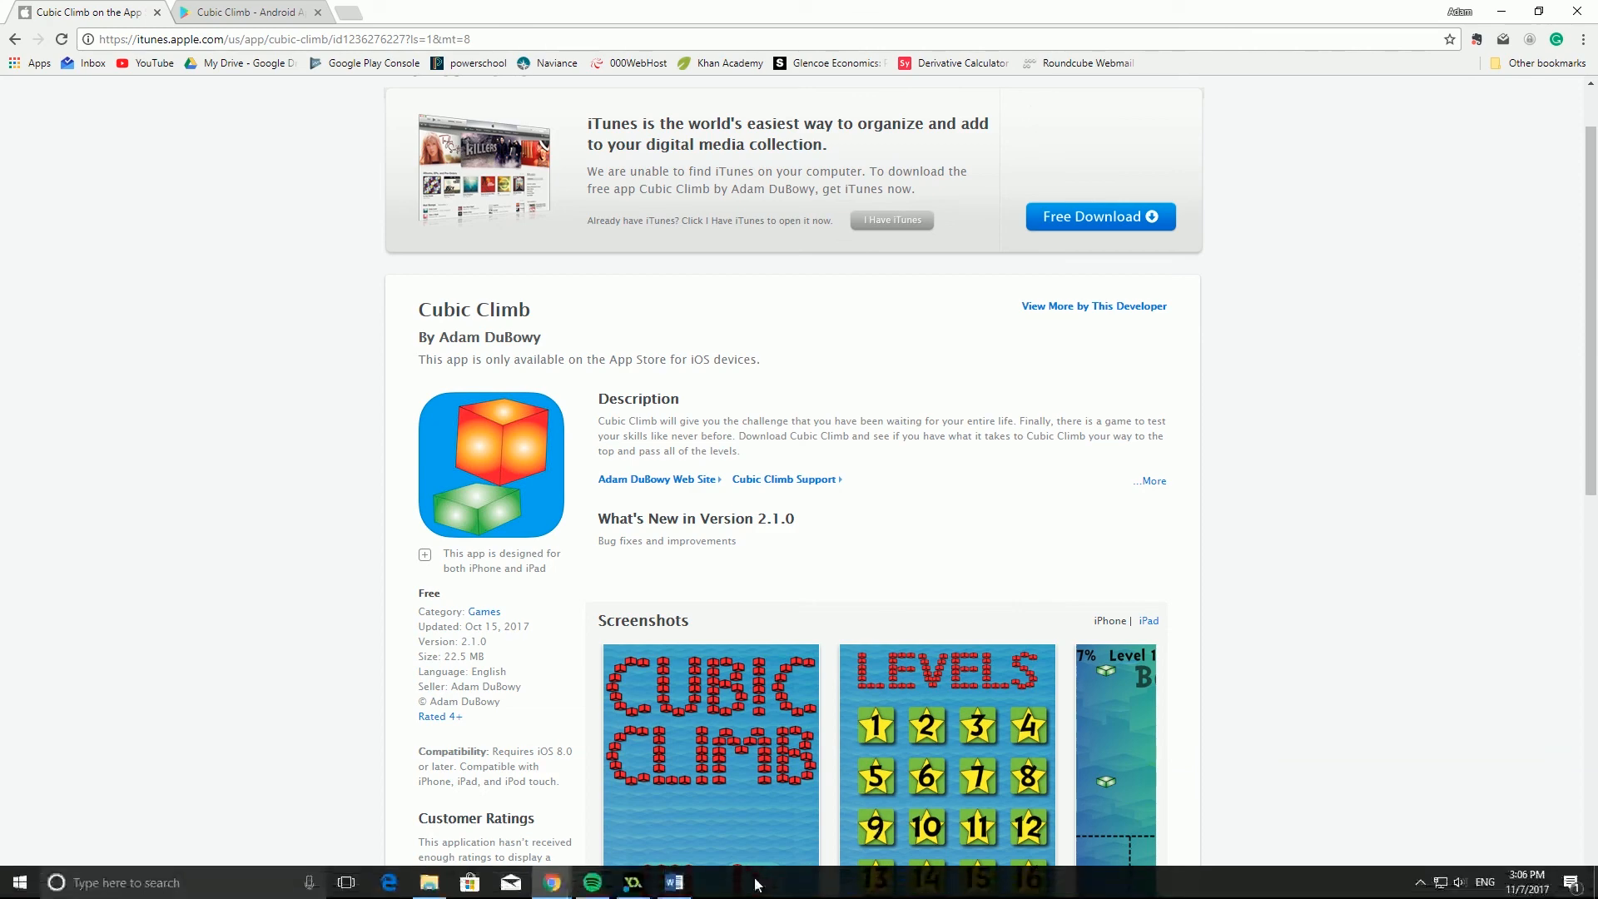
pyautogui.click(633, 882)
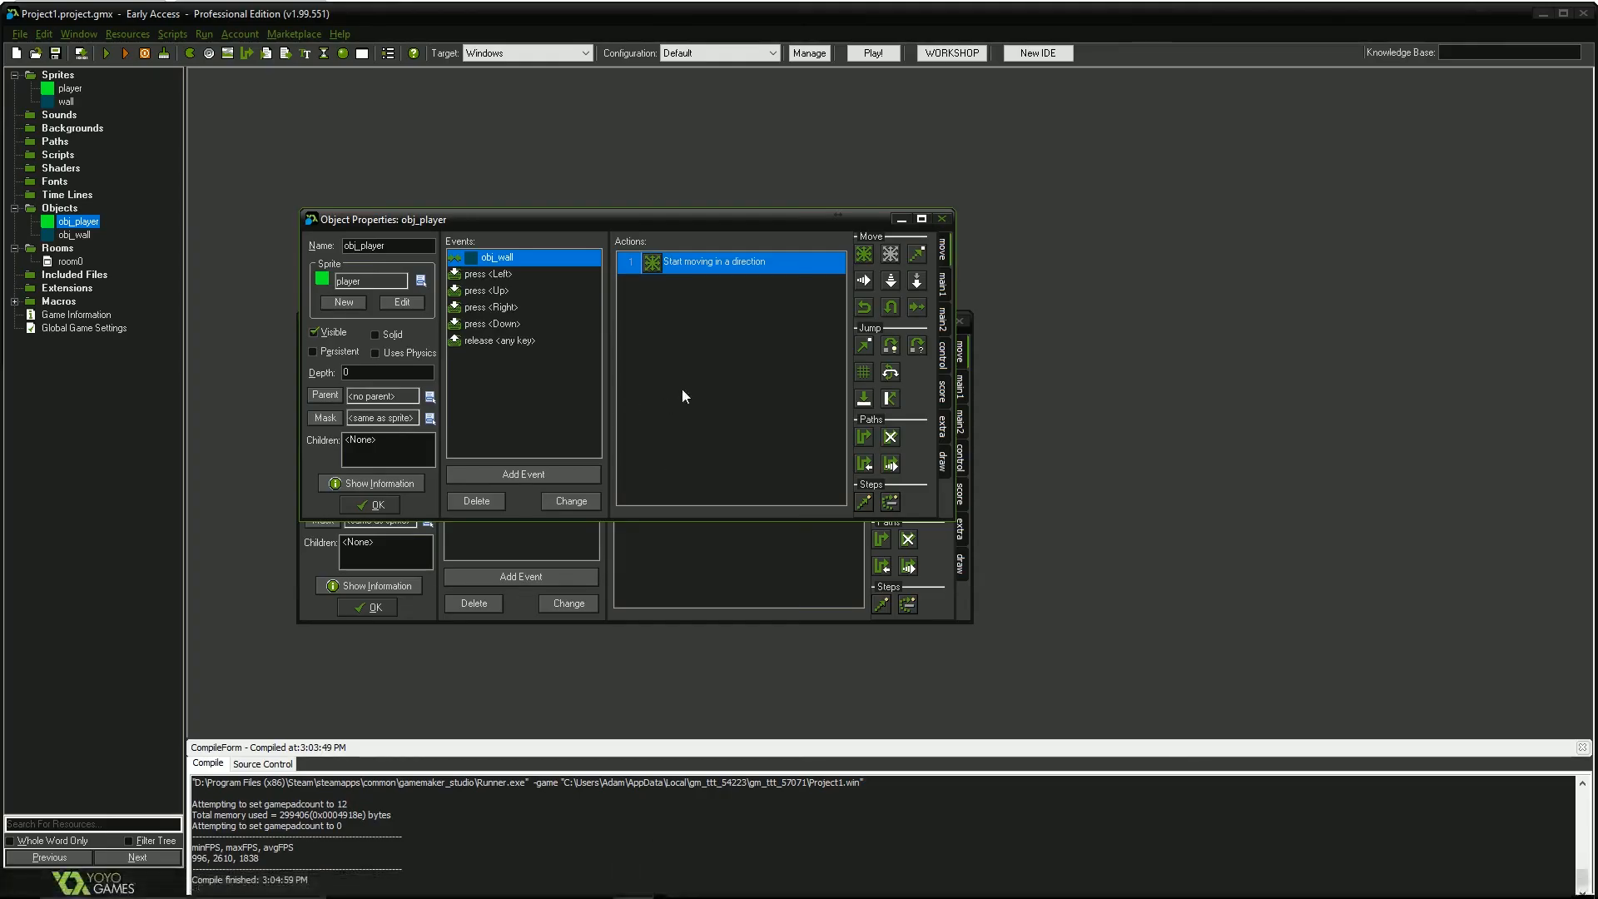
pyautogui.moveTo(425, 219); pyautogui.dragTo(522, 265)
pyautogui.moveTo(345, 321); pyautogui.dragTo(298, 236)
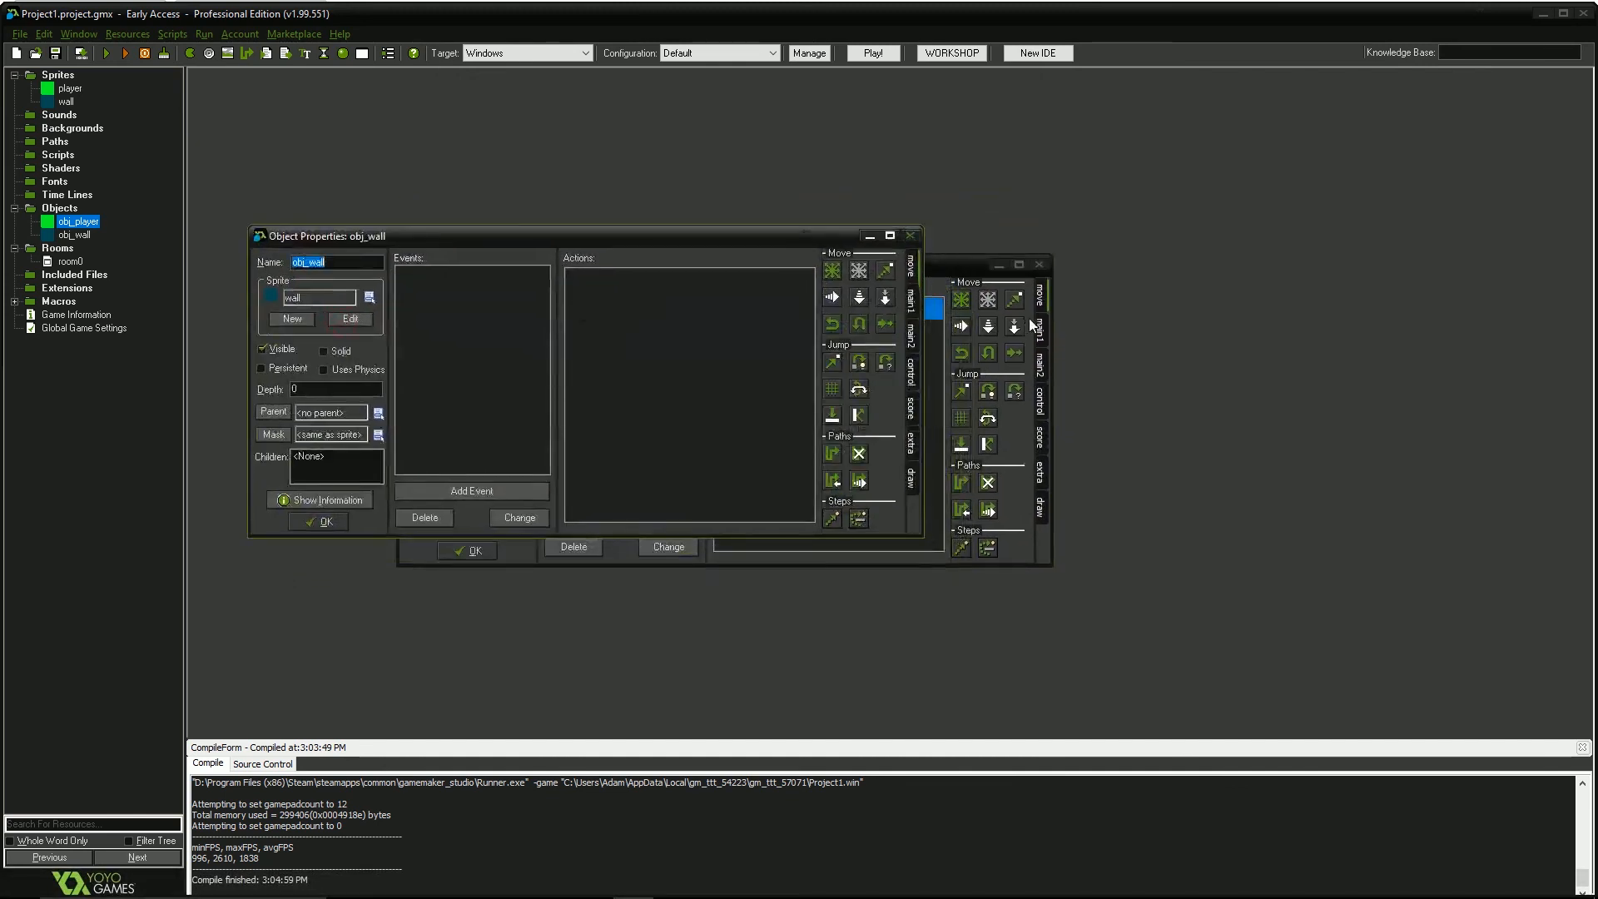
pyautogui.click(936, 265)
pyautogui.moveTo(724, 273); pyautogui.dragTo(562, 343)
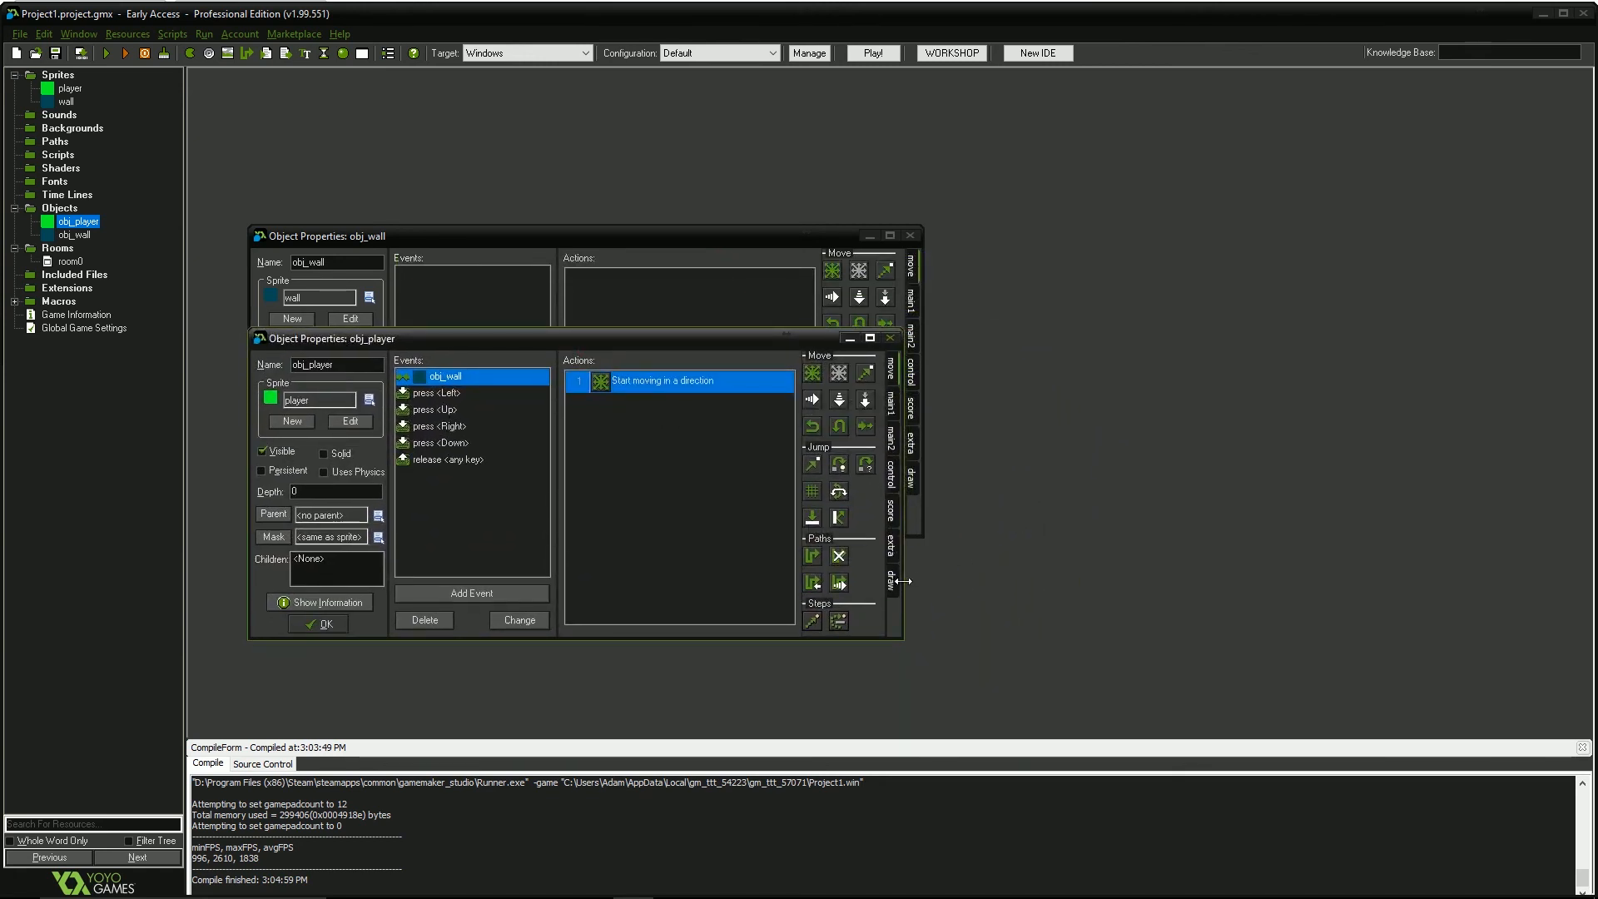
pyautogui.moveTo(904, 581); pyautogui.dragTo(924, 581)
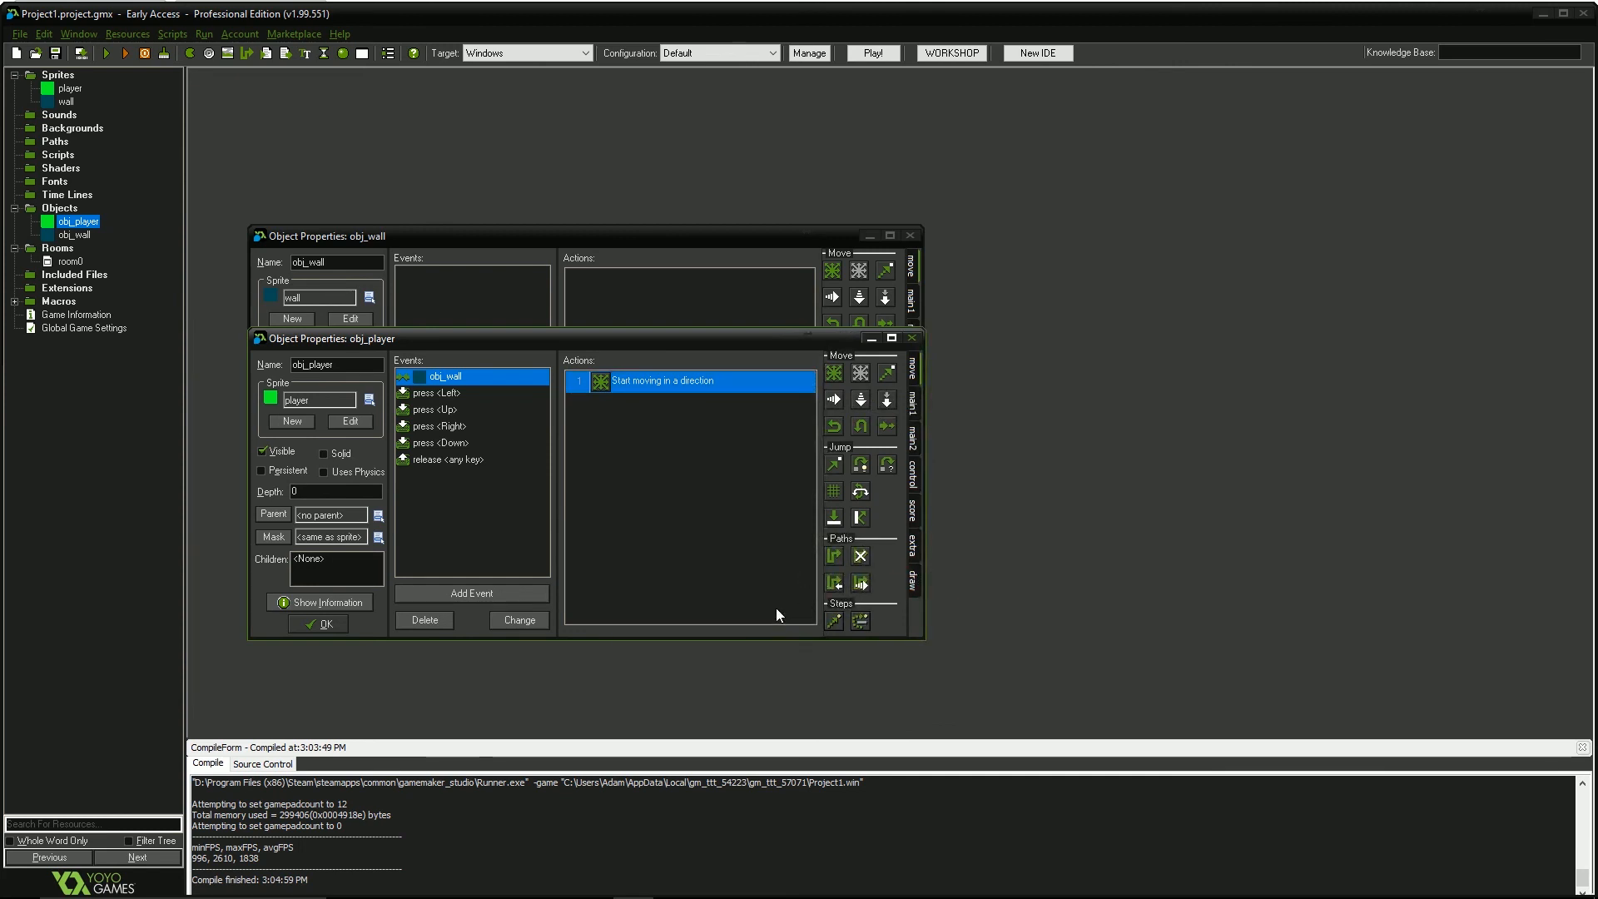